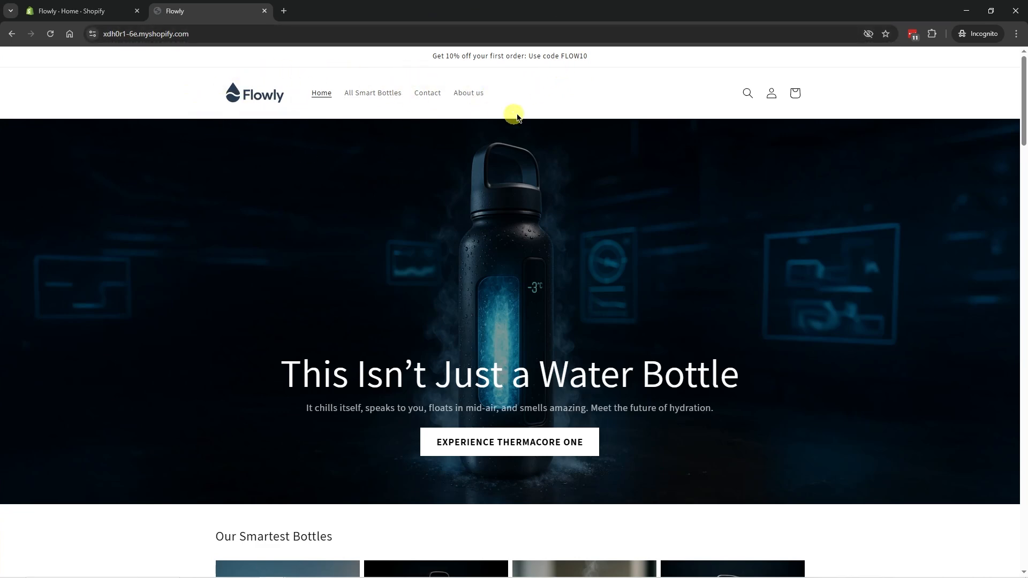
- Look through the example Flowly storefront's home page, from the hero banner and featured bottles down to the customer reviews
{"action": "scroll", "coordinate": [308, 363], "scroll_direction": "down", "scroll_amount": 1}
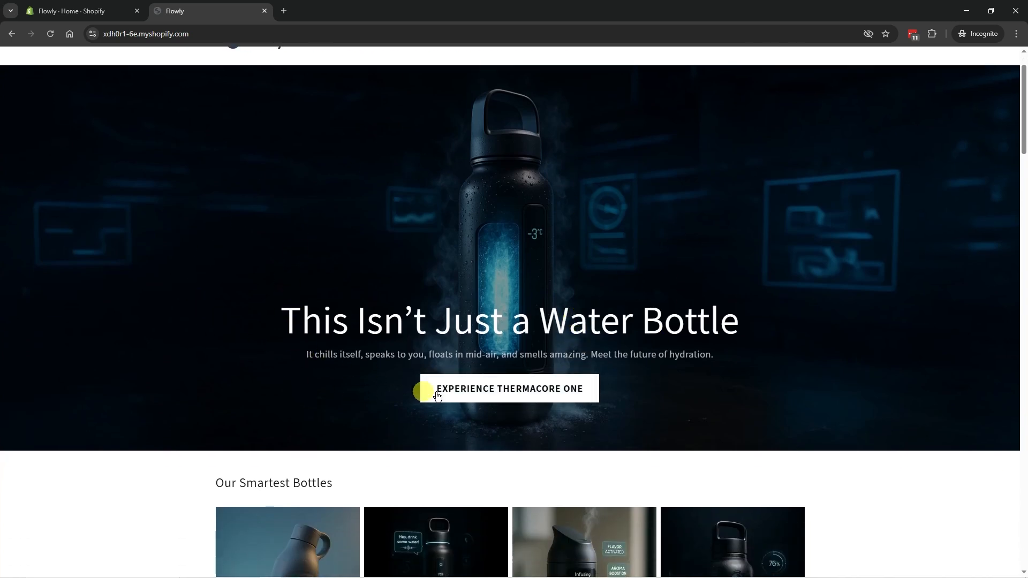
{"action": "scroll", "coordinate": [495, 390], "scroll_direction": "down", "scroll_amount": 3}
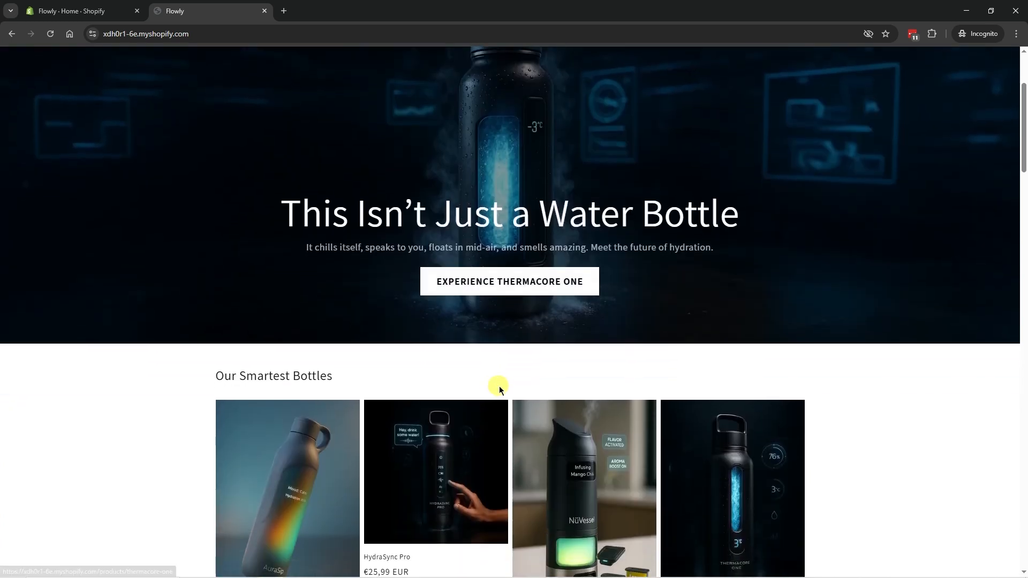
{"action": "scroll", "coordinate": [204, 332], "scroll_direction": "down", "scroll_amount": 2}
{"action": "scroll", "coordinate": [164, 372], "scroll_direction": "down", "scroll_amount": 1}
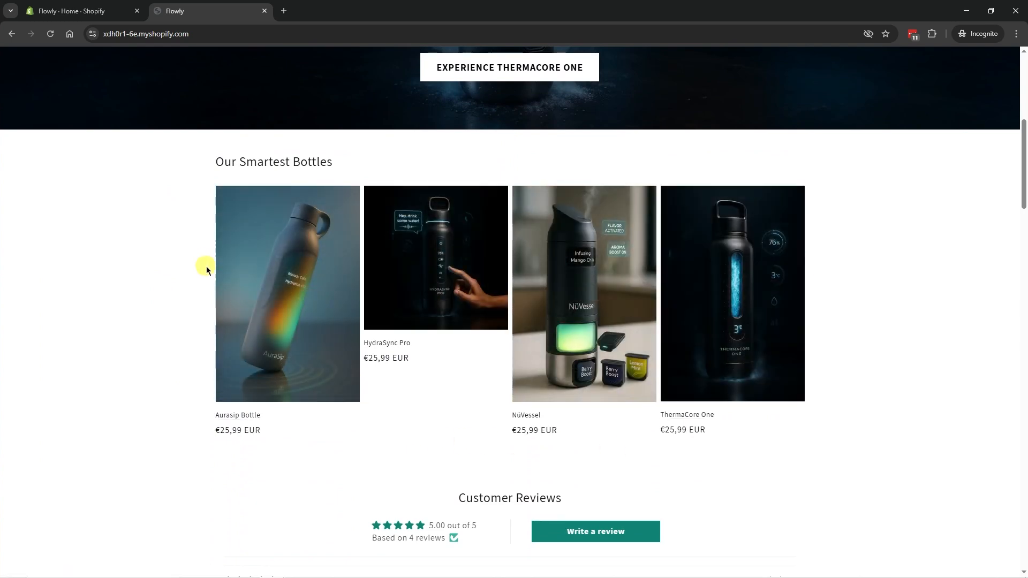
{"action": "scroll", "coordinate": [186, 281], "scroll_direction": "down", "scroll_amount": 2}
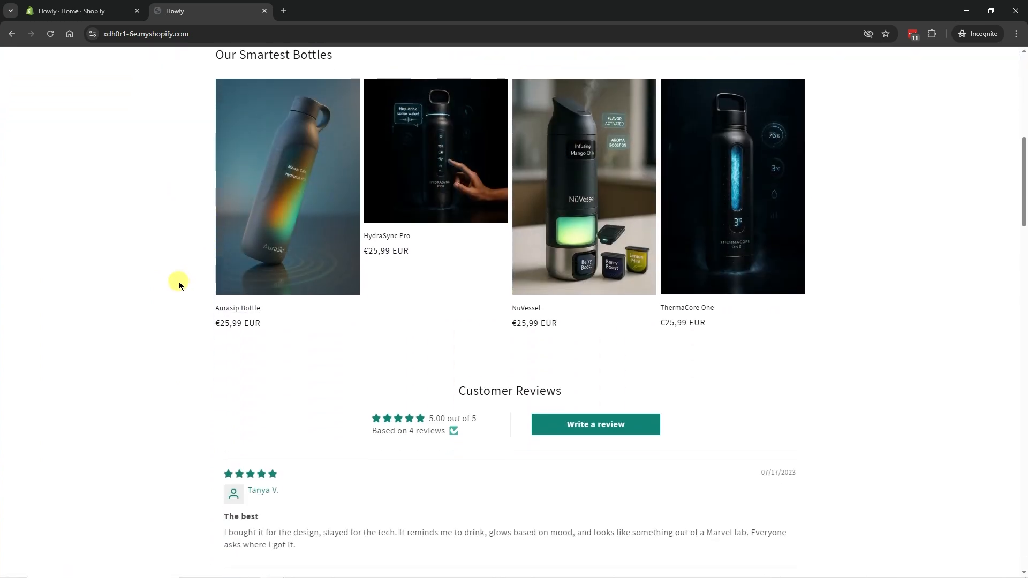
{"action": "scroll", "coordinate": [179, 282], "scroll_direction": "down", "scroll_amount": 4}
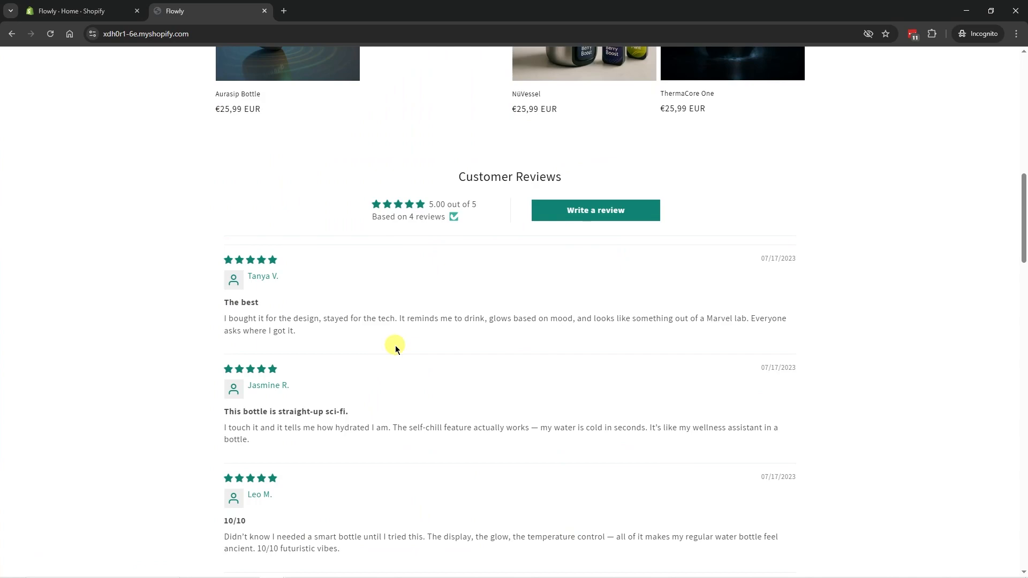
{"action": "scroll", "coordinate": [395, 346], "scroll_direction": "down", "scroll_amount": 4}
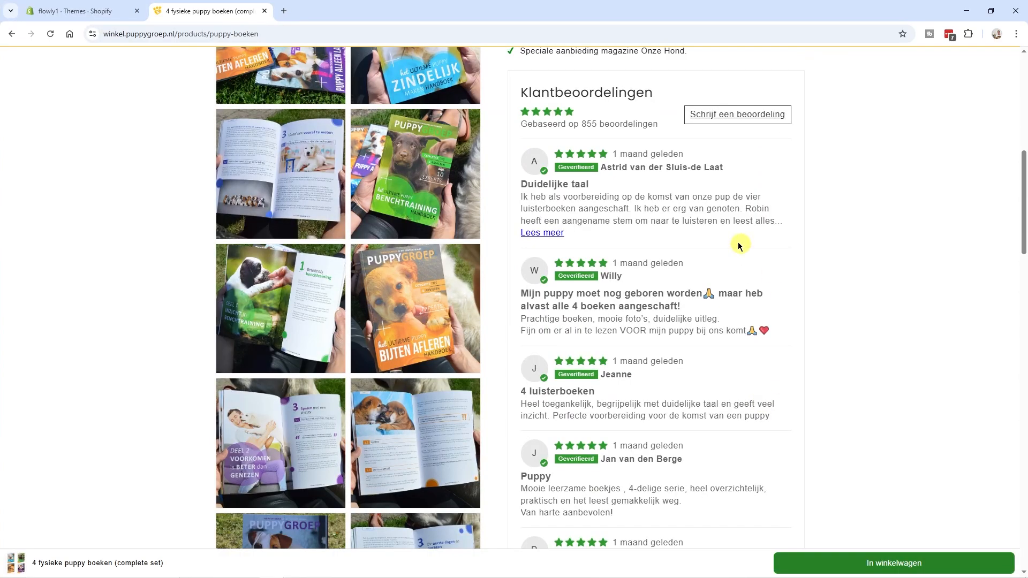
- Examine the customer reviews section on the Puppygroep product page for the set of four puppy books
{"action": "scroll", "coordinate": [691, 234], "scroll_direction": "up", "scroll_amount": 1}
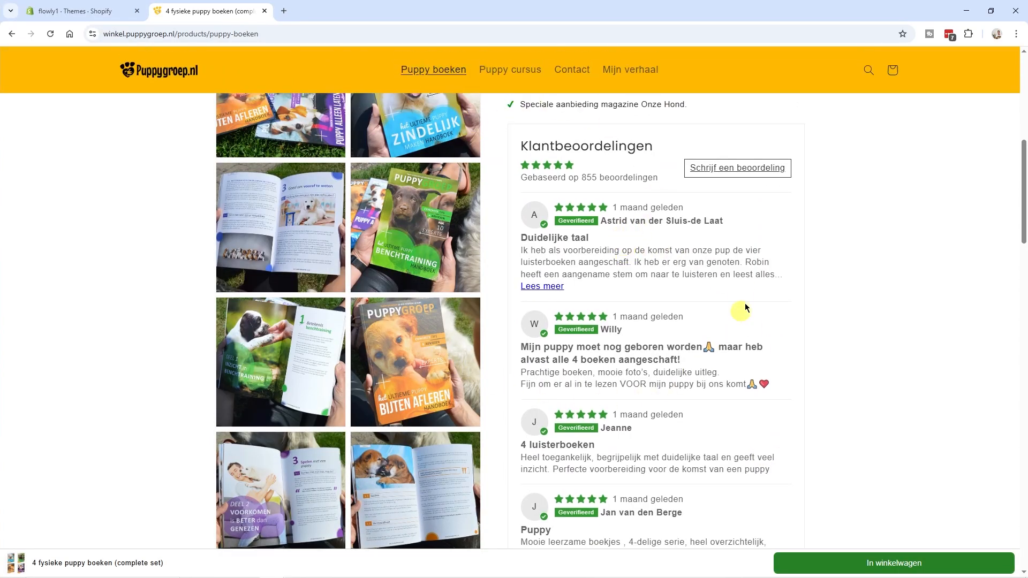
{"action": "scroll", "coordinate": [447, 344], "scroll_direction": "up", "scroll_amount": 1}
{"action": "scroll", "coordinate": [493, 424], "scroll_direction": "down", "scroll_amount": 3}
{"action": "scroll", "coordinate": [639, 410], "scroll_direction": "up", "scroll_amount": 3}
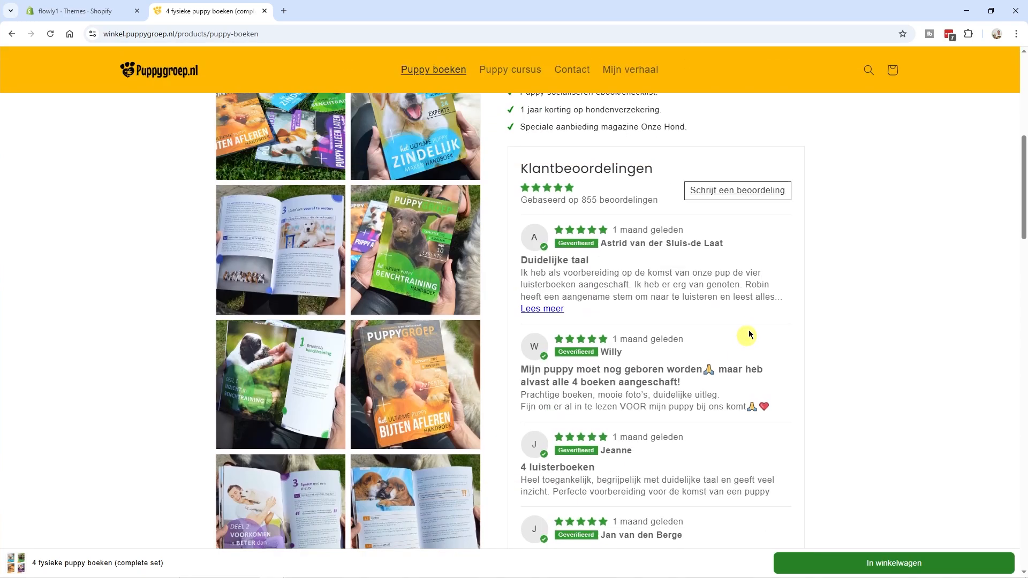
{"action": "left_click_drag", "start_coordinate": [580, 232], "coordinate": [660, 235]}
{"action": "left_click", "coordinate": [659, 240]}
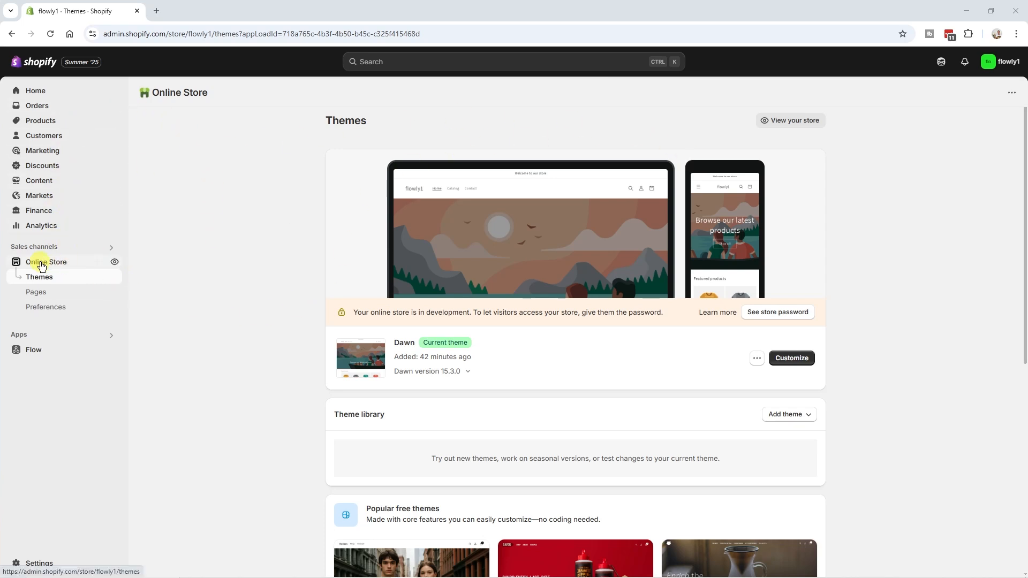
- View the flowly1 online store, return to the store admin, and open the Dawn theme for customization
{"action": "left_click", "coordinate": [115, 263]}
{"action": "left_click_drag", "start_coordinate": [1022, 107], "coordinate": [1023, 63]}
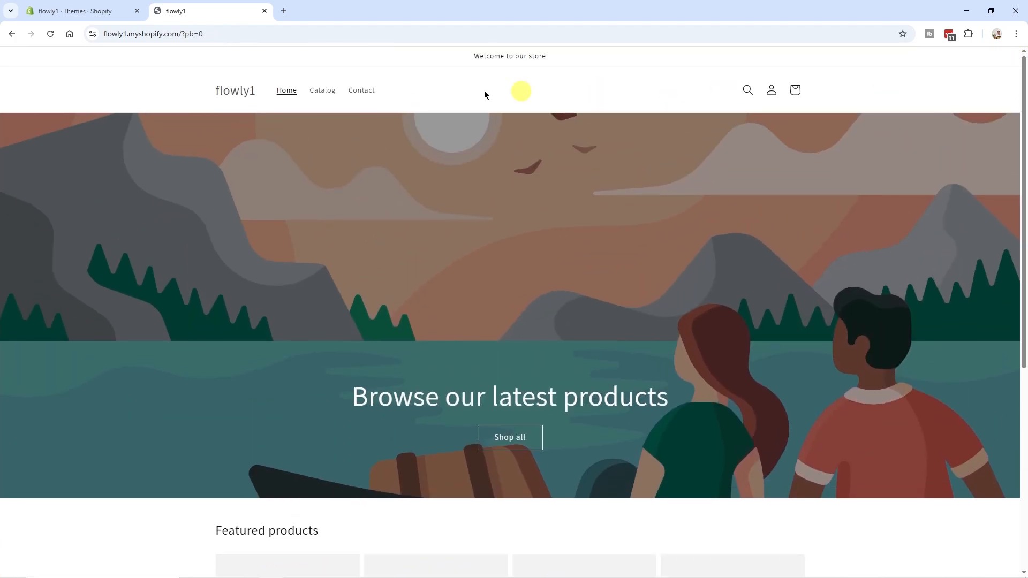
{"action": "left_click", "coordinate": [78, 11]}
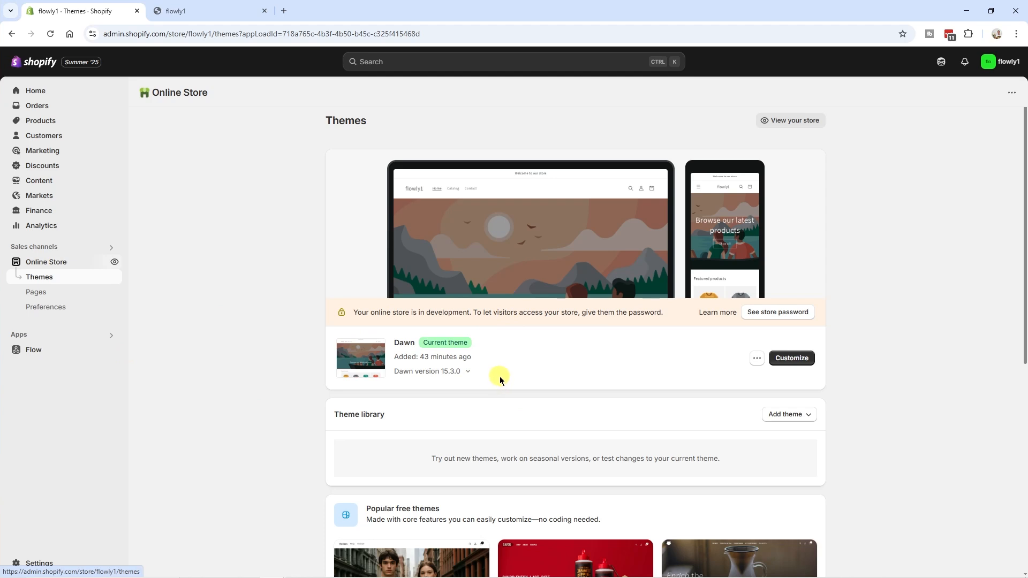
{"action": "left_click", "coordinate": [797, 359]}
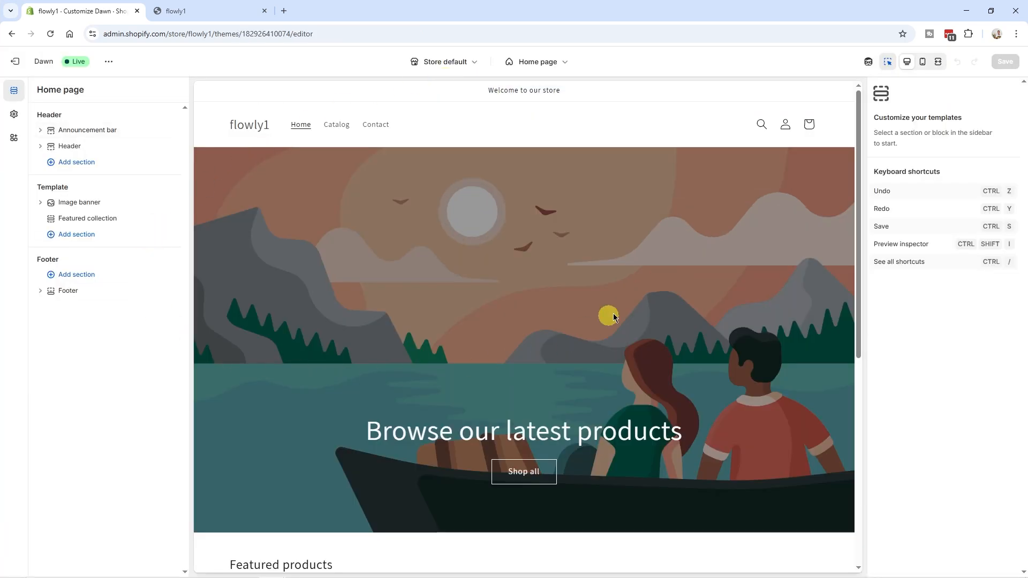
{"action": "mouse_move", "coordinate": [859, 106]}
{"action": "left_mouse_down"}
{"action": "mouse_move", "coordinate": [860, 287]}
{"action": "mouse_move", "coordinate": [858, 99]}
{"action": "left_mouse_up"}
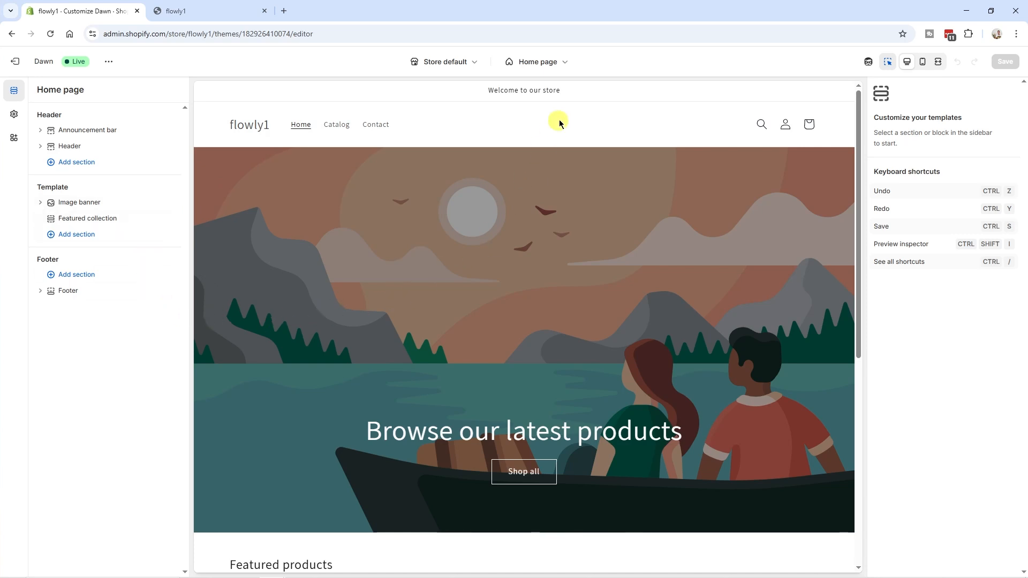
- Examine the pages available for editing in the theme editor and look through the home page preview
{"action": "left_click", "coordinate": [556, 67]}
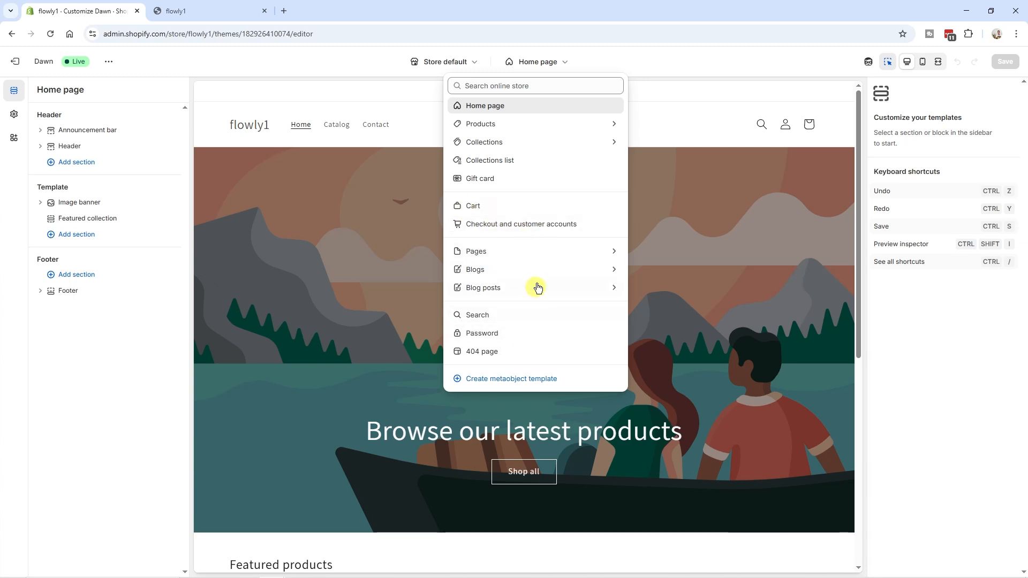
{"action": "left_click", "coordinate": [105, 120]}
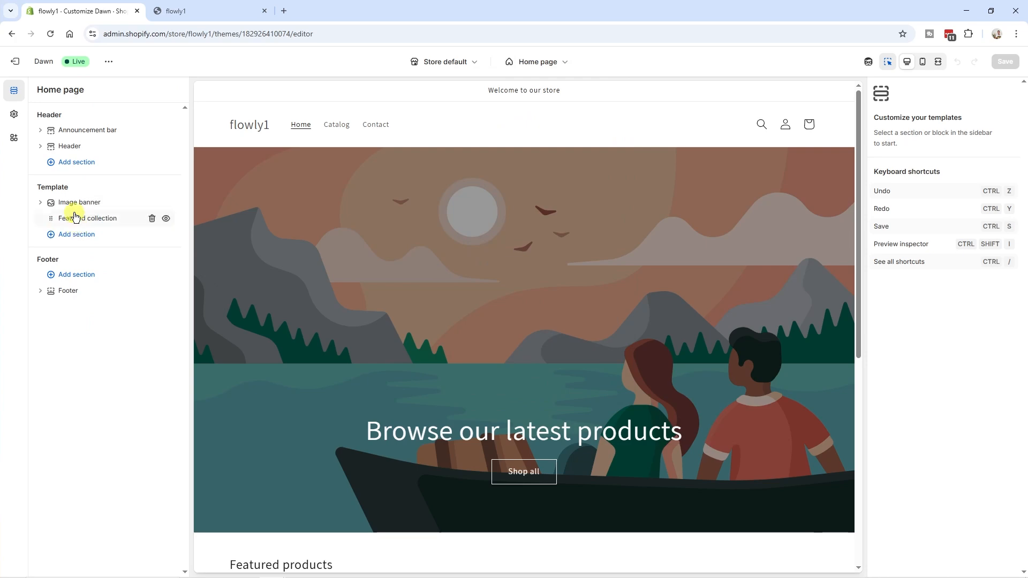
{"action": "scroll", "coordinate": [442, 270], "scroll_direction": "down", "scroll_amount": 1}
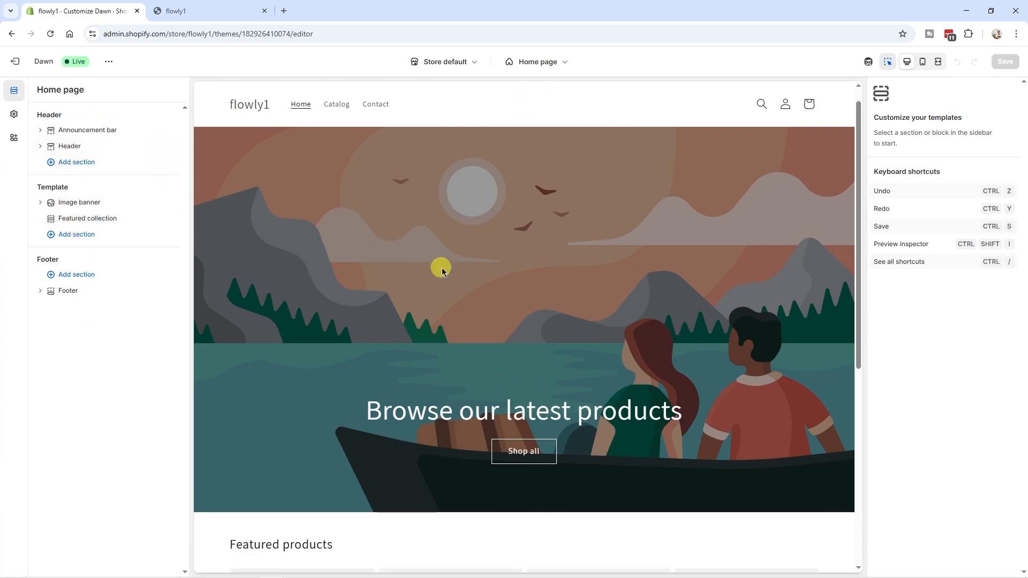
{"action": "scroll", "coordinate": [442, 271], "scroll_direction": "down", "scroll_amount": 8}
{"action": "scroll", "coordinate": [446, 322], "scroll_direction": "up", "scroll_amount": 9}
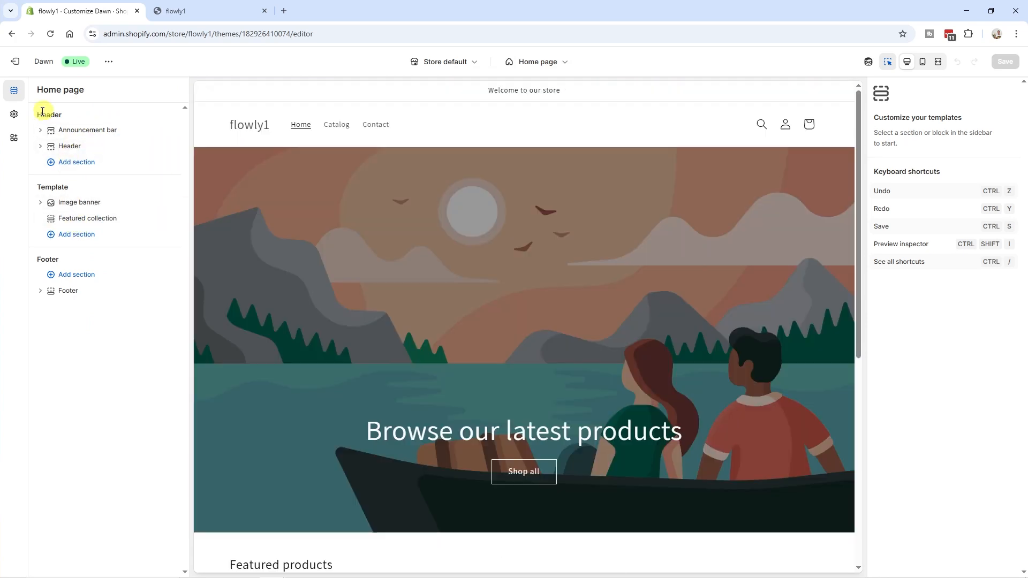
- Review the settings of the Announcement bar, Header, Image banner, Featured collection and Footer sections of the home page
{"action": "left_click", "coordinate": [63, 135]}
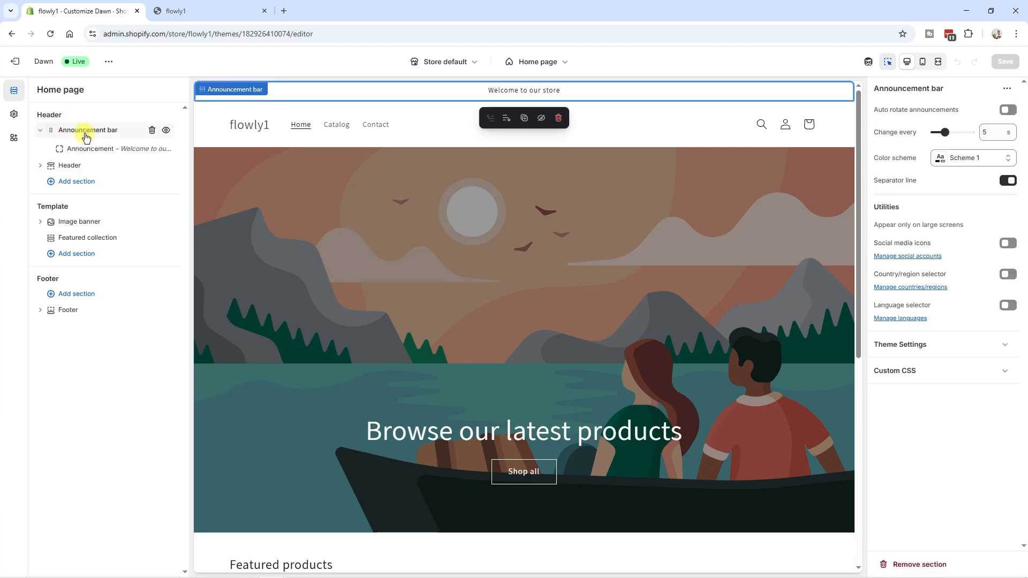
{"action": "left_click", "coordinate": [79, 168]}
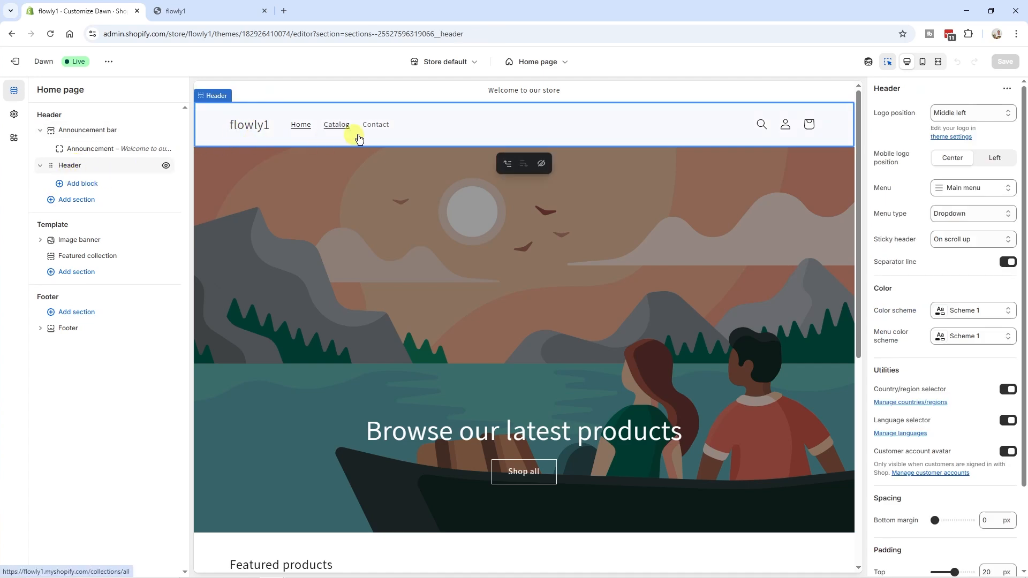
{"action": "left_click", "coordinate": [59, 202]}
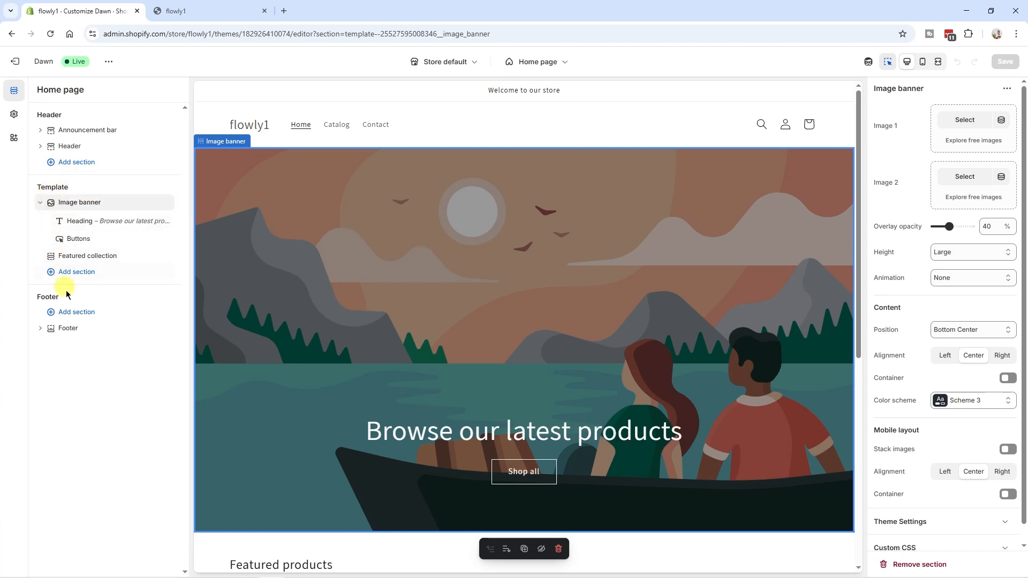
{"action": "scroll", "coordinate": [532, 290], "scroll_direction": "down", "scroll_amount": 6}
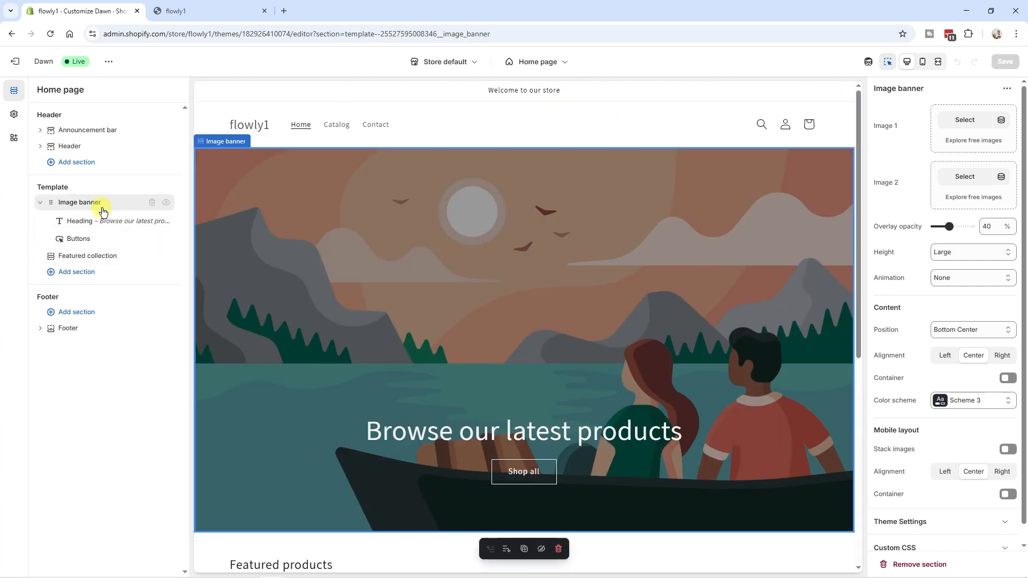
{"action": "left_click", "coordinate": [113, 261]}
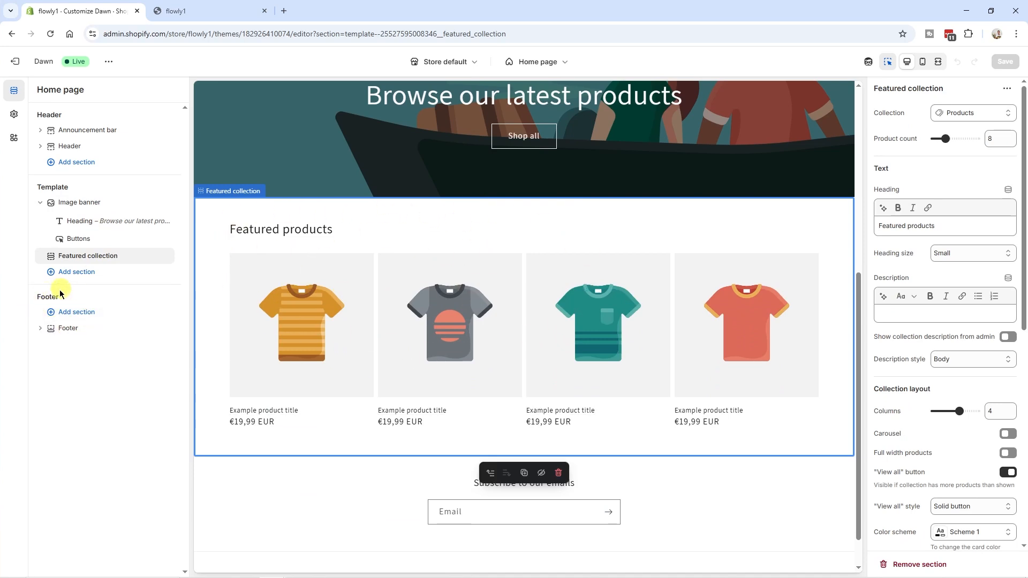
{"action": "left_click", "coordinate": [68, 327]}
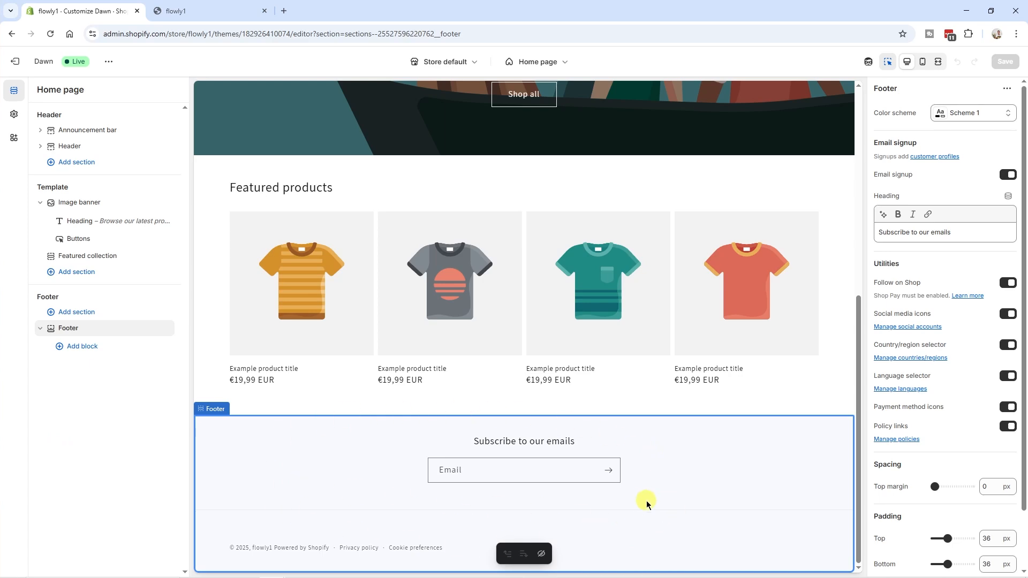
- Compare the Image banner's content blocks and settings with those of the Footer
{"action": "left_click", "coordinate": [81, 203]}
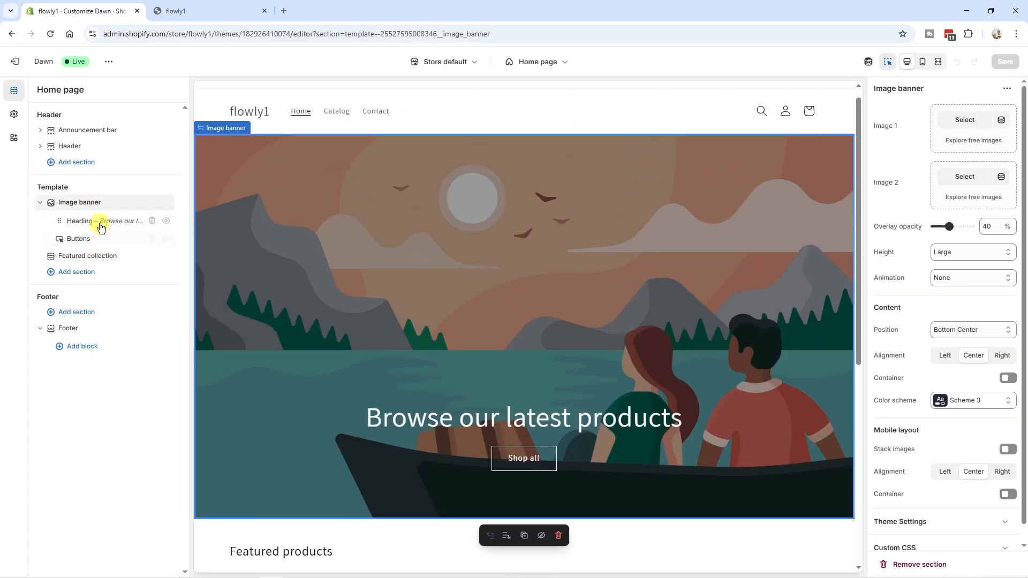
{"action": "scroll", "coordinate": [982, 489], "scroll_direction": "down", "scroll_amount": 1}
{"action": "scroll", "coordinate": [982, 489], "scroll_direction": "up", "scroll_amount": 1}
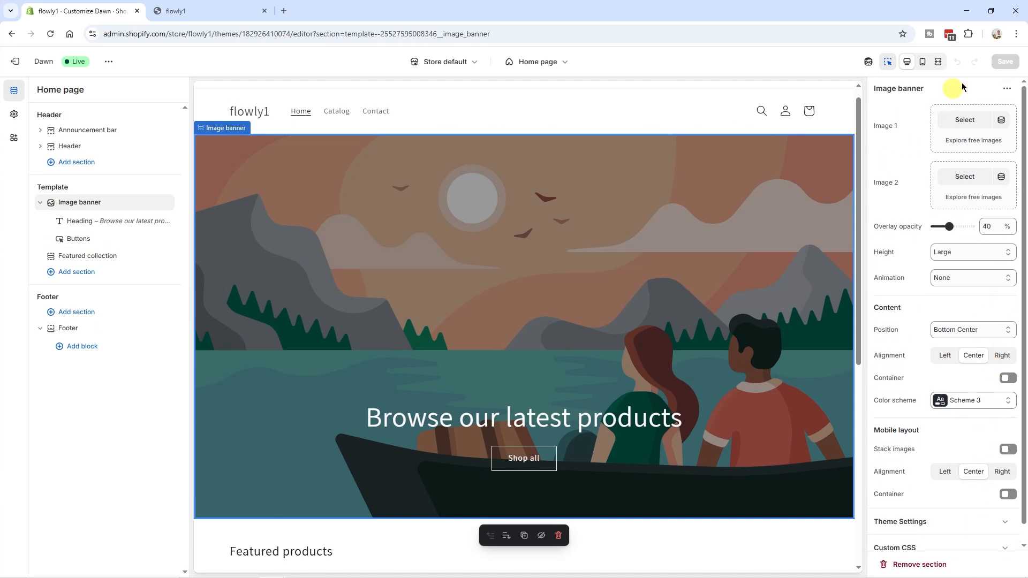
{"action": "left_click", "coordinate": [62, 330]}
{"action": "scroll", "coordinate": [1001, 425], "scroll_direction": "down", "scroll_amount": 1}
{"action": "scroll", "coordinate": [1001, 523], "scroll_direction": "up", "scroll_amount": 1}
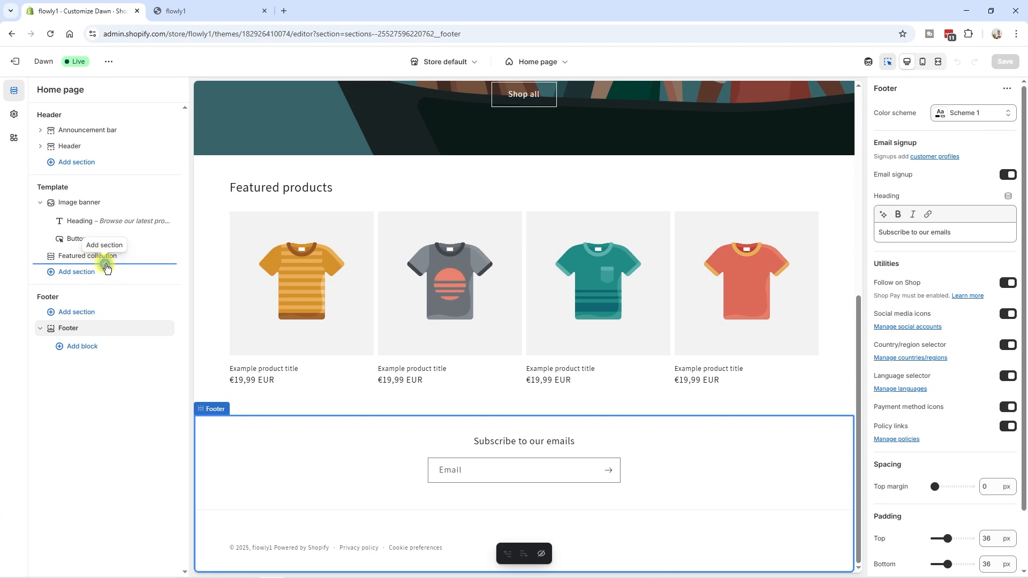
- Add a Blog posts section below the Featured collection in the home page template
{"action": "left_click", "coordinate": [106, 265]}
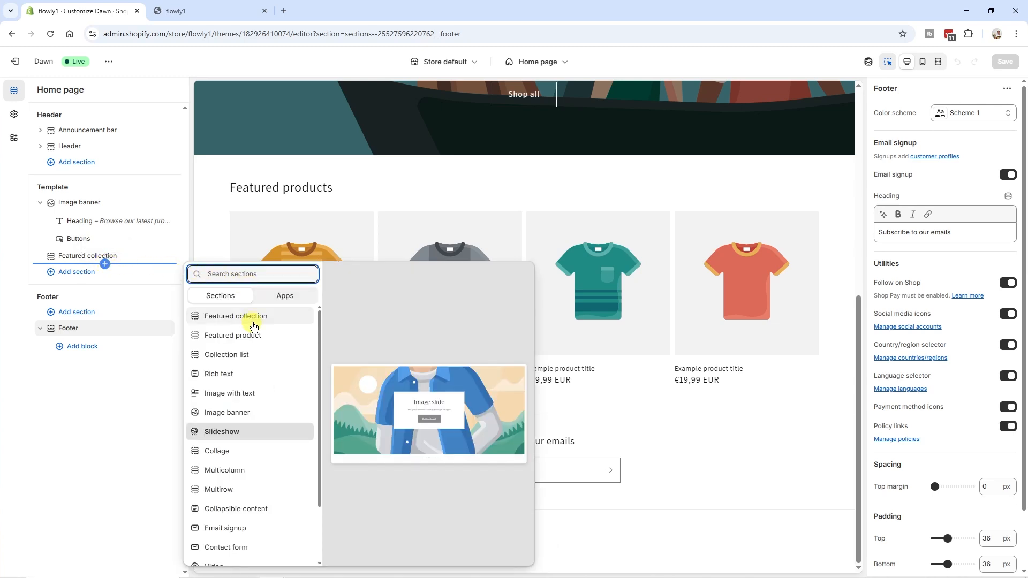
{"action": "scroll", "coordinate": [252, 442], "scroll_direction": "down", "scroll_amount": 2}
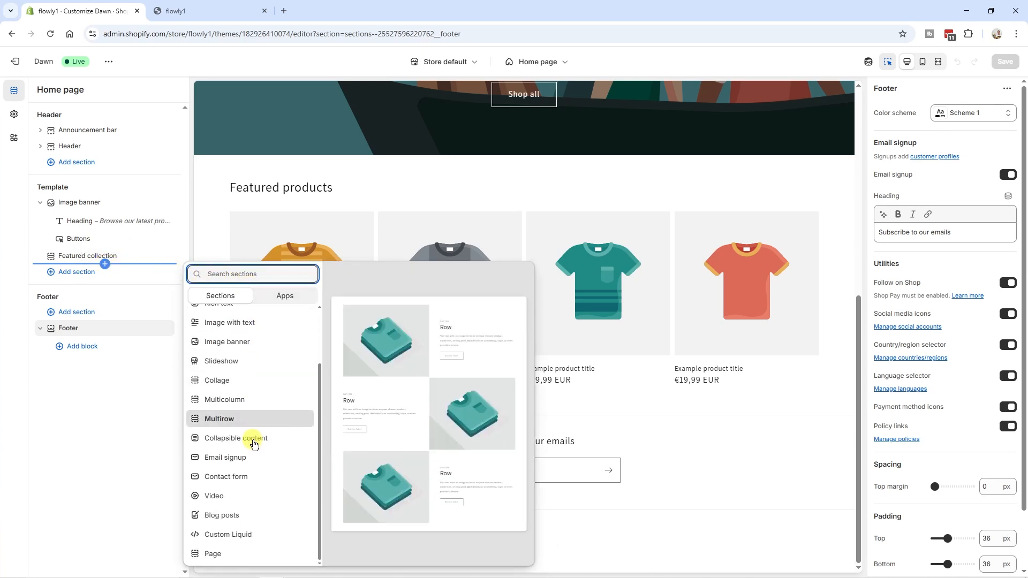
{"action": "left_click", "coordinate": [239, 517]}
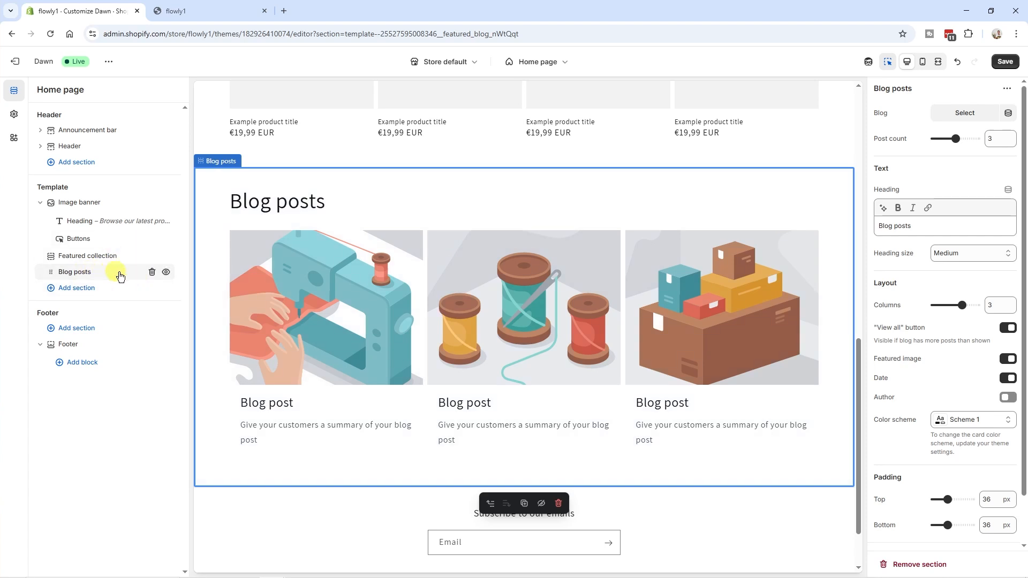
- Hide the Blog posts section, show it again, and remove it from the home page template
{"action": "left_click", "coordinate": [166, 273]}
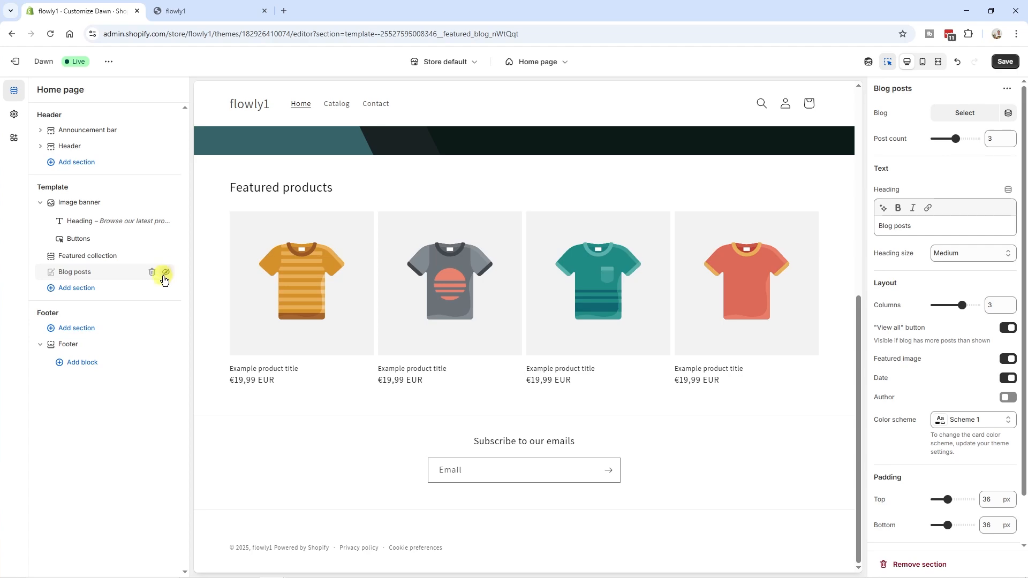
{"action": "left_click", "coordinate": [167, 273]}
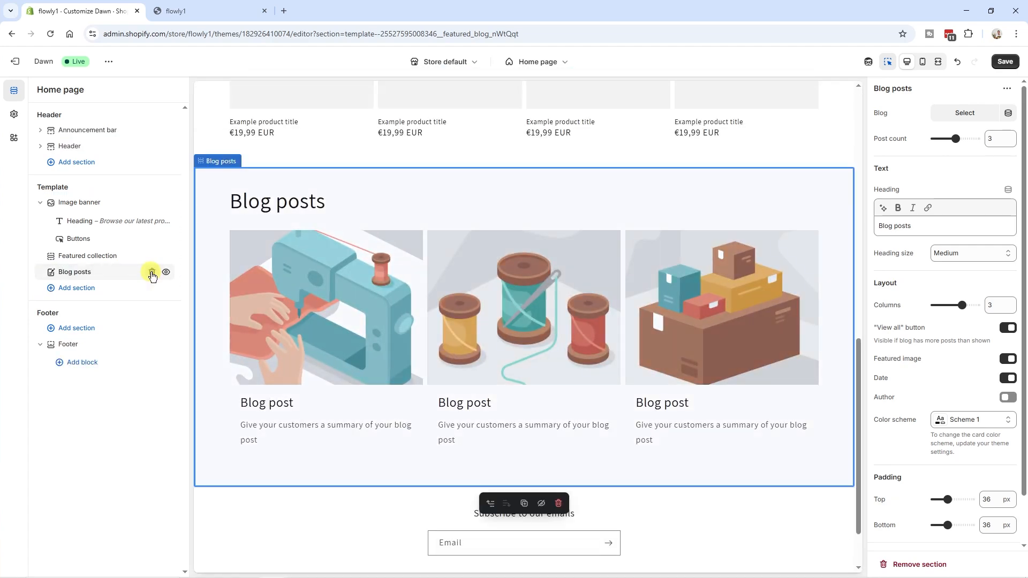
{"action": "left_click", "coordinate": [152, 274]}
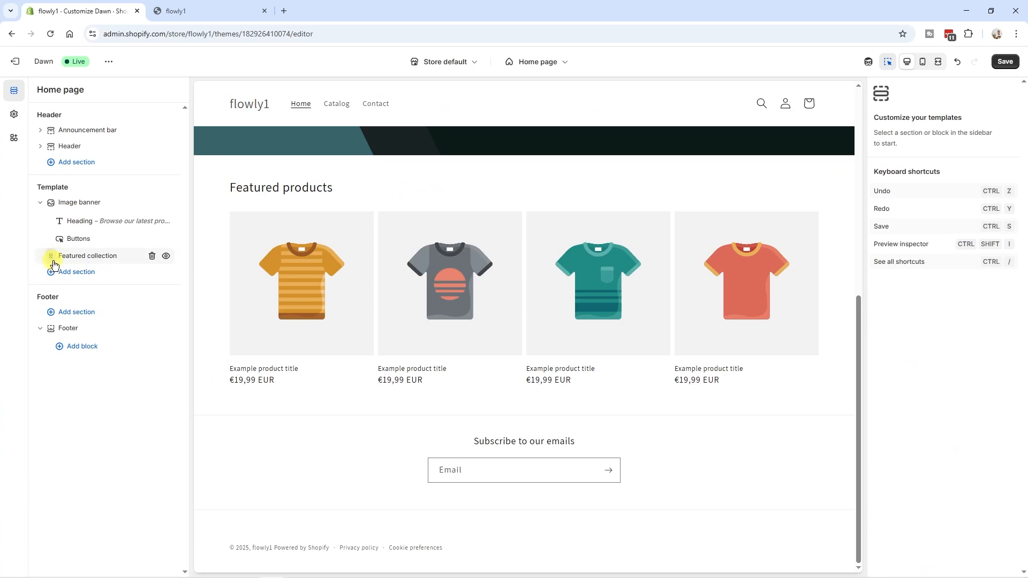
- Move the Featured collection above the Image banner and back below it, and save the home page
{"action": "left_click_drag", "start_coordinate": [53, 261], "coordinate": [51, 202]}
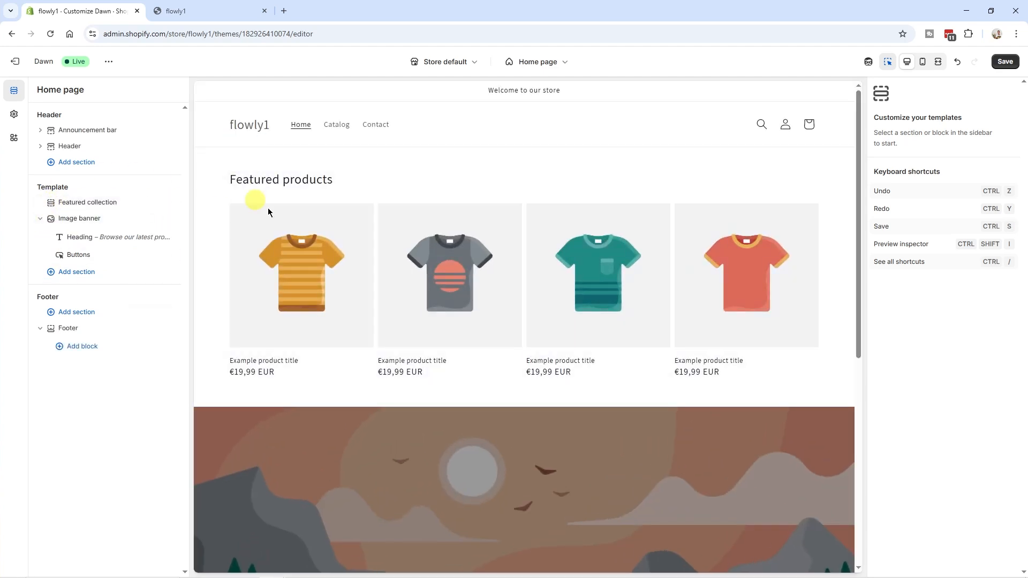
{"action": "left_click_drag", "start_coordinate": [51, 202], "coordinate": [51, 256]}
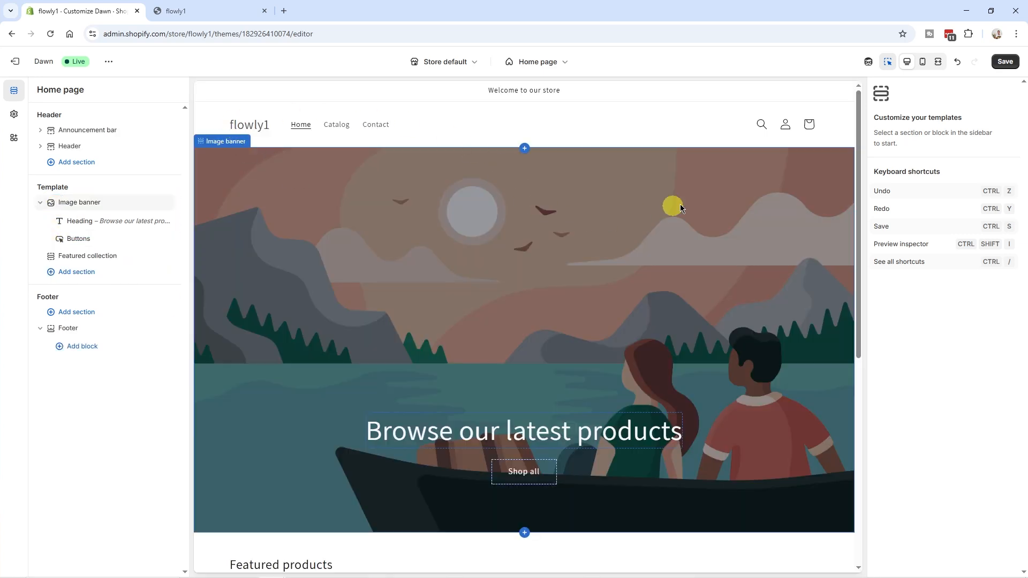
{"action": "left_click", "coordinate": [1006, 63]}
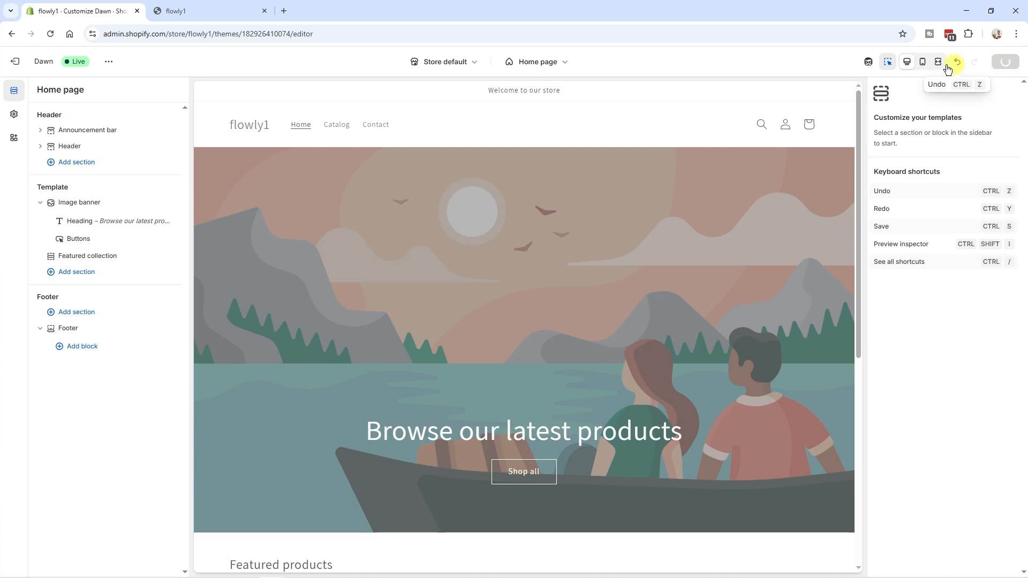
- View the live store's home page in a separate tab from top to footer, and close the preview
{"action": "left_click", "coordinate": [110, 62]}
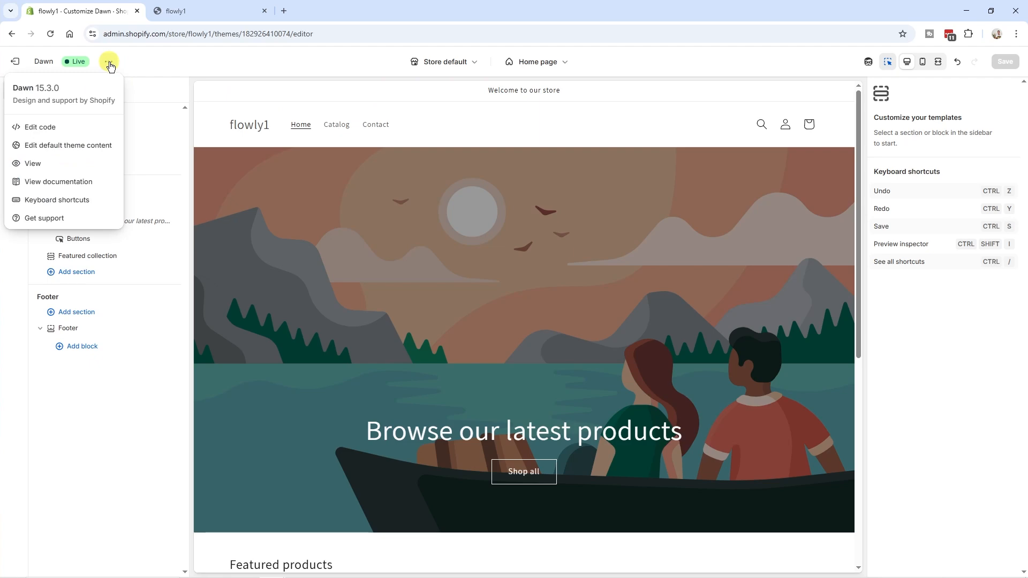
{"action": "left_click", "coordinate": [37, 168]}
{"action": "scroll", "coordinate": [351, 232], "scroll_direction": "down", "scroll_amount": 1}
{"action": "scroll", "coordinate": [352, 233], "scroll_direction": "down", "scroll_amount": 5}
{"action": "scroll", "coordinate": [351, 248], "scroll_direction": "up", "scroll_amount": 6}
{"action": "left_click", "coordinate": [265, 11]}
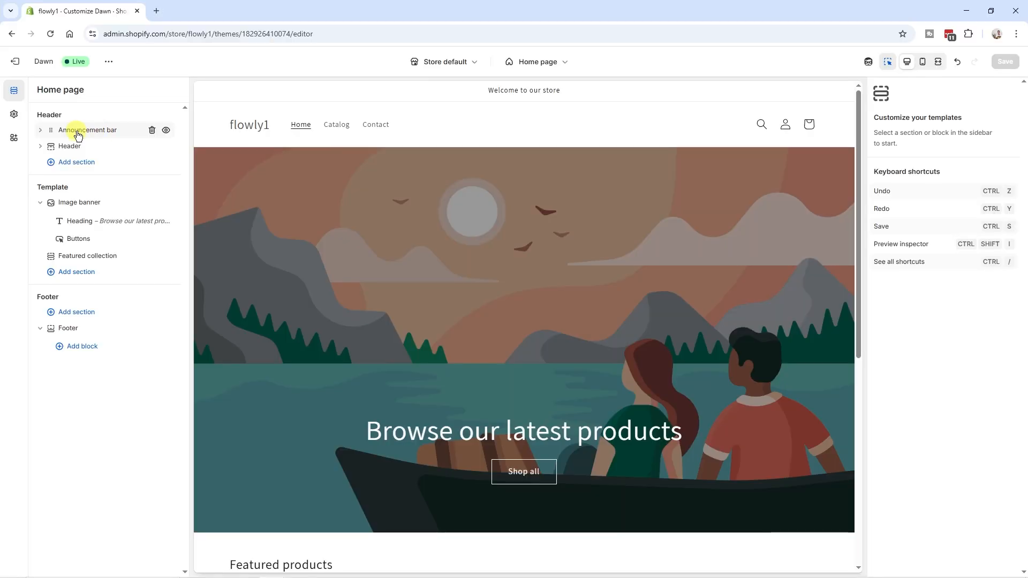
- Add a second announcement block to the Announcement bar and remove it again
{"action": "left_click", "coordinate": [81, 134]}
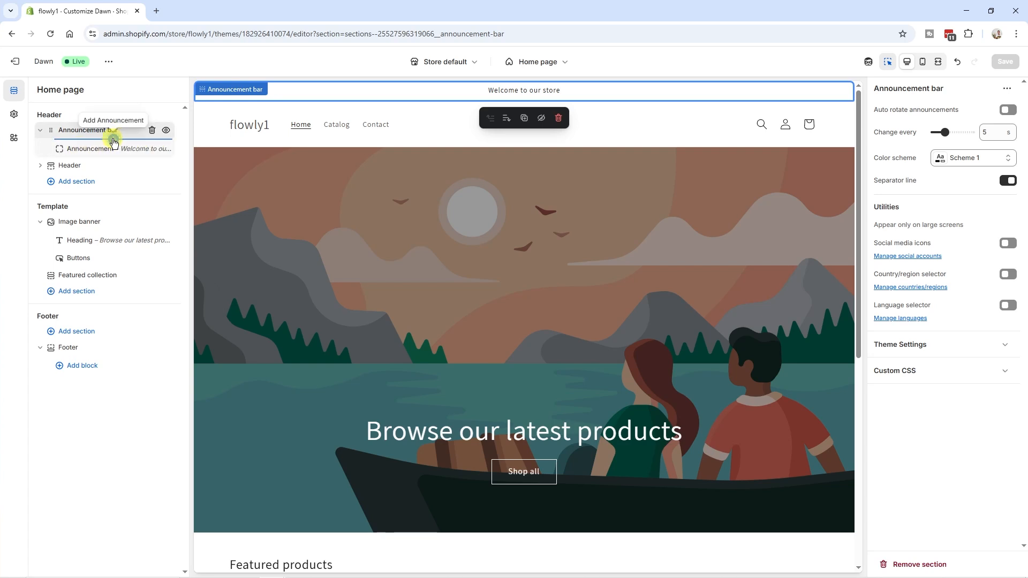
{"action": "left_click", "coordinate": [114, 140]}
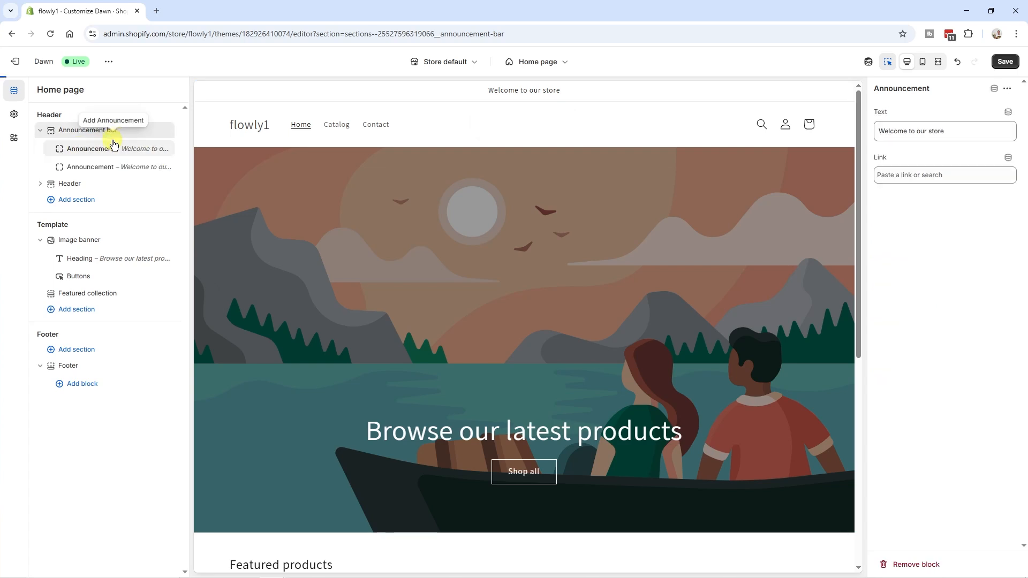
{"action": "left_click", "coordinate": [152, 149]}
- Set the announcement's text to "Get 10% off your first order. Use code FLOW10" and check its link options, leaving the link empty
{"action": "left_click", "coordinate": [81, 153]}
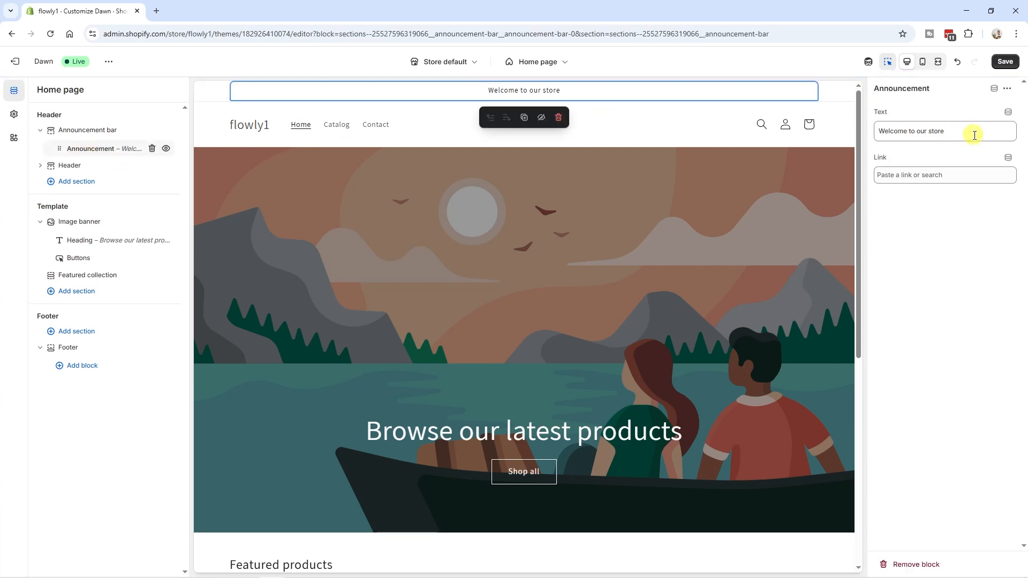
{"action": "left_click_drag", "start_coordinate": [980, 133], "coordinate": [869, 137]}
{"action": "type", "text": "Get 10% off your first order. Use code FLOW10"}
{"action": "left_click_drag", "start_coordinate": [932, 143], "coordinate": [879, 131]}
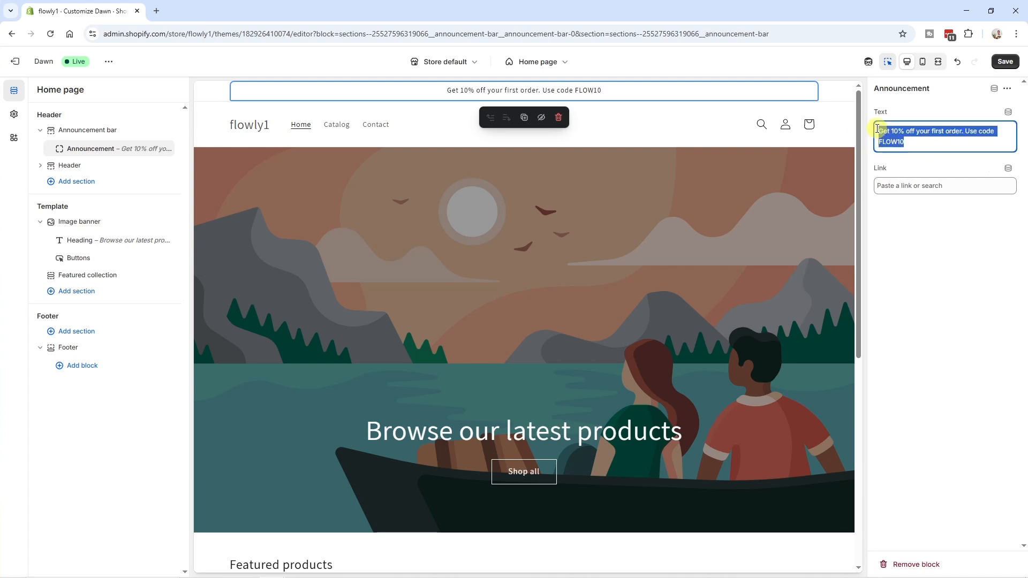
{"action": "left_click", "coordinate": [959, 142]}
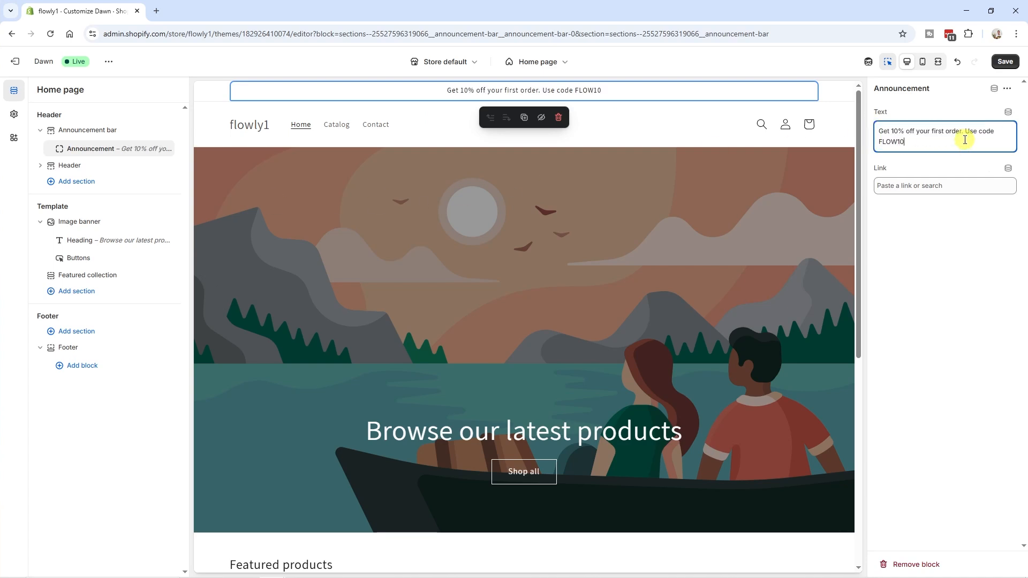
{"action": "left_click", "coordinate": [904, 186]}
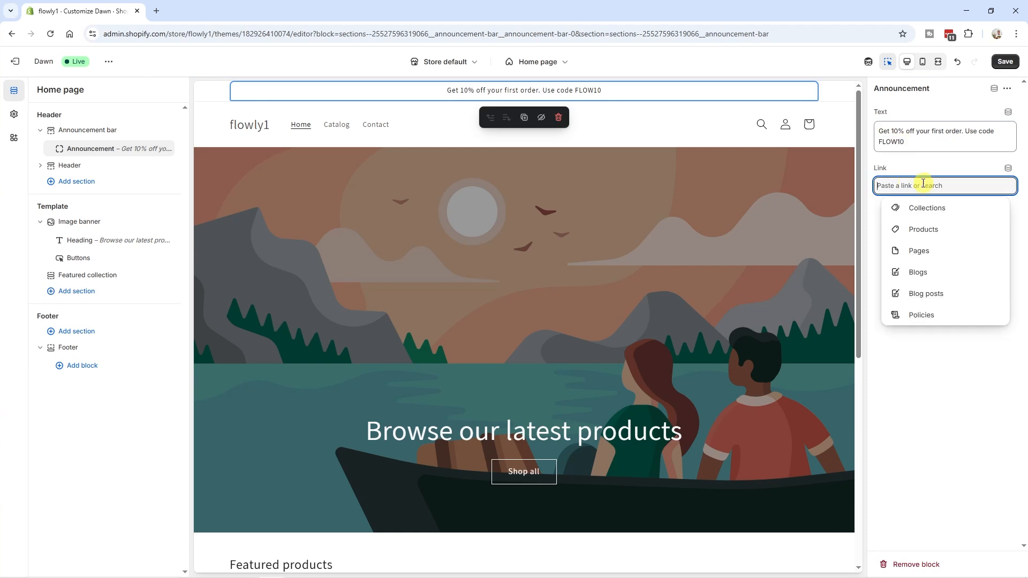
{"action": "left_click", "coordinate": [905, 365]}
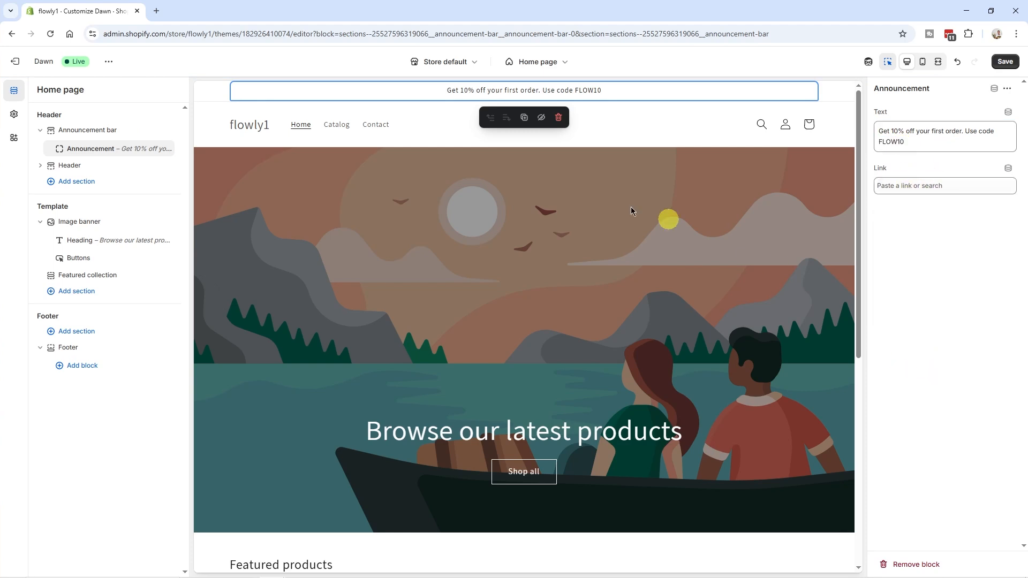
- Check the Announcement bar in the mobile preview with the inspector off, restore the desktop view, and save the home page
{"action": "left_click", "coordinate": [68, 132]}
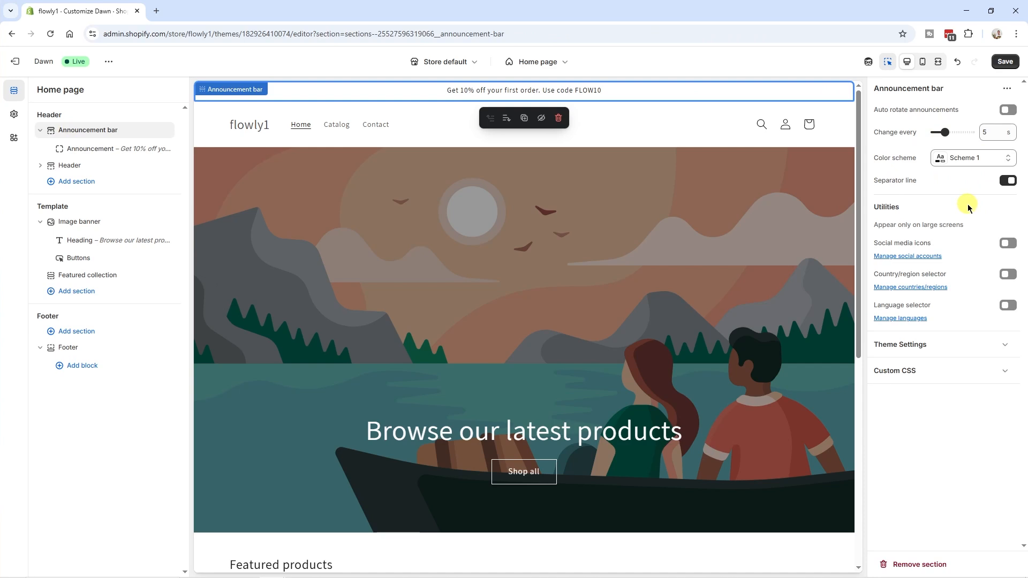
{"action": "left_click", "coordinate": [925, 63]}
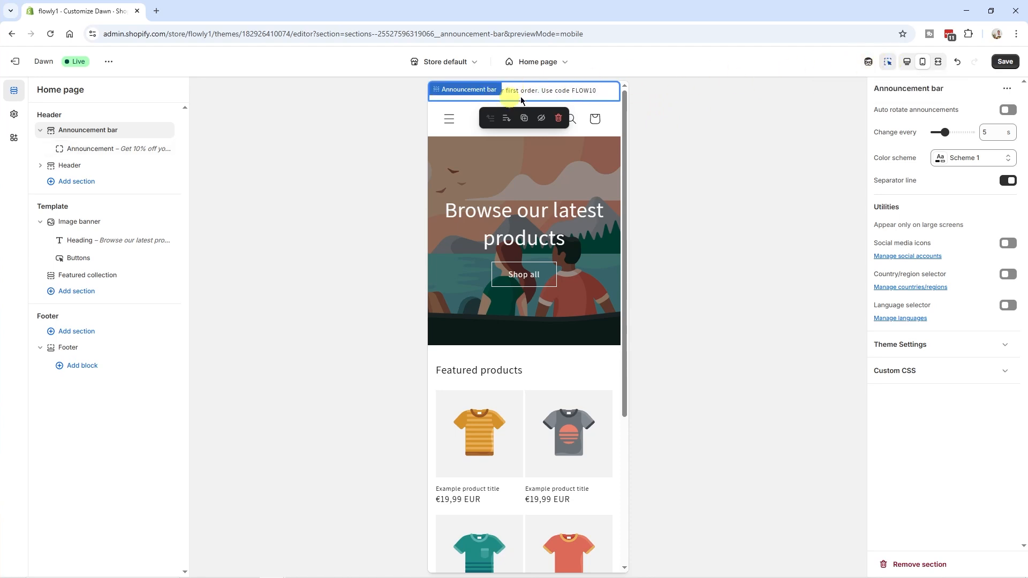
{"action": "left_click", "coordinate": [890, 63]}
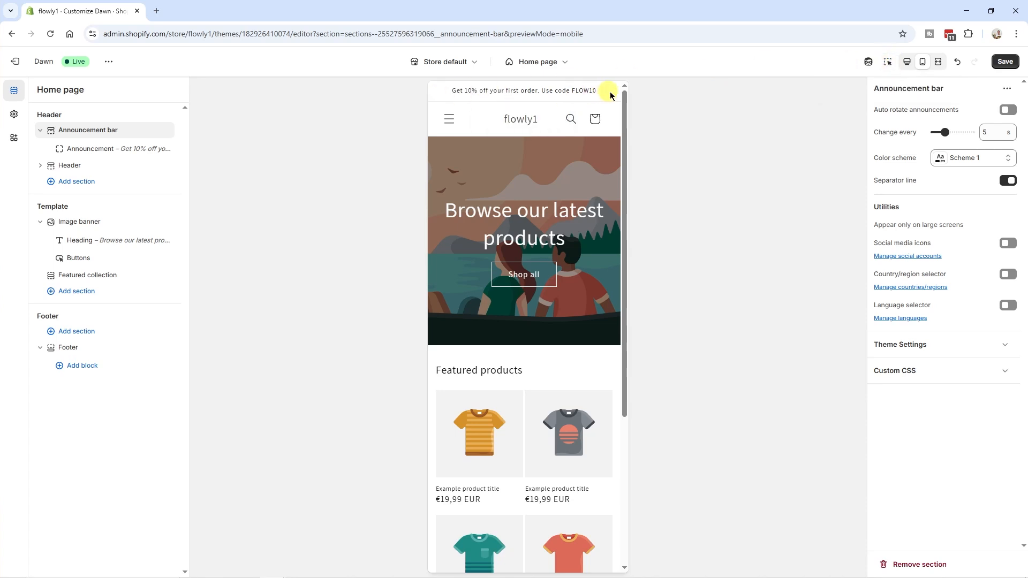
{"action": "left_click", "coordinate": [891, 63]}
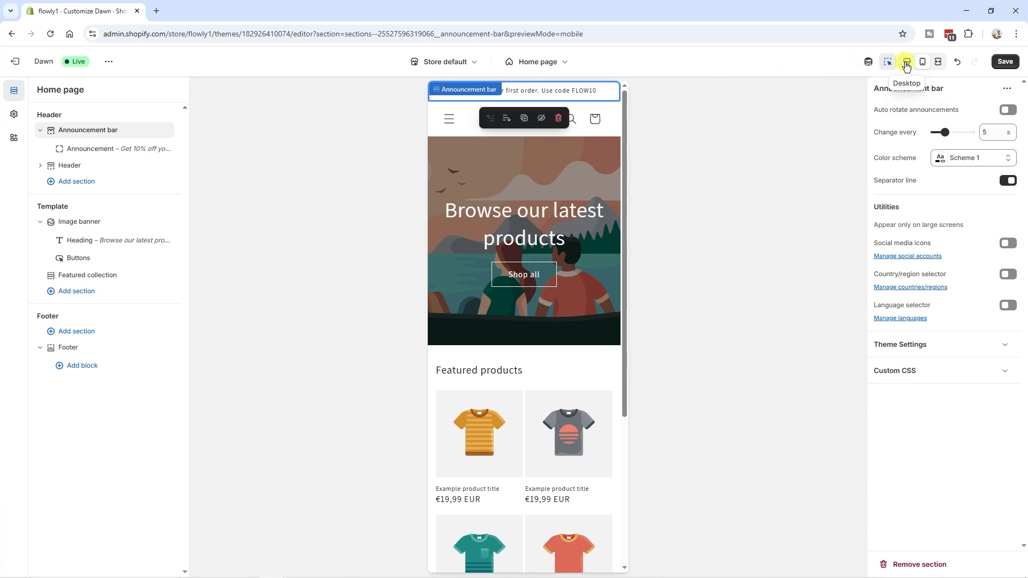
{"action": "left_click", "coordinate": [907, 62]}
{"action": "left_click", "coordinate": [1006, 62]}
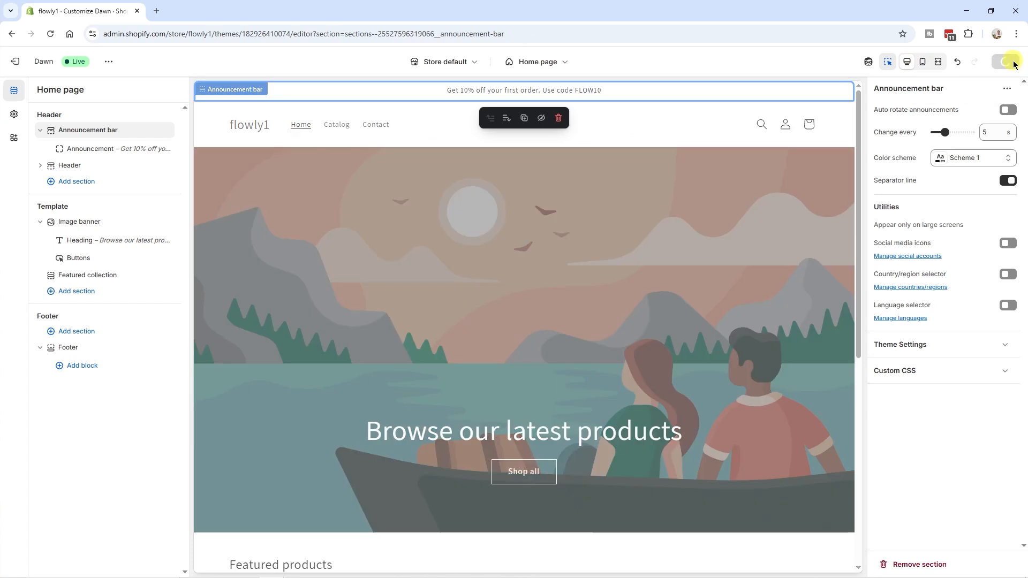
- Leave the theme editor and start a new amount-off-order discount with the discount code FLOW10
{"action": "left_click", "coordinate": [15, 63]}
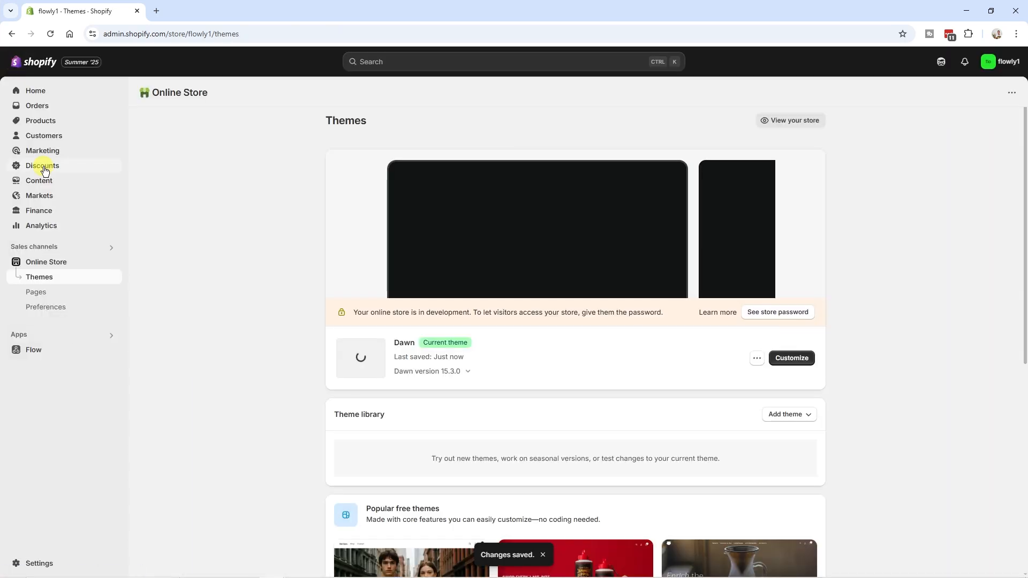
{"action": "left_click", "coordinate": [44, 169]}
{"action": "left_click", "coordinate": [587, 295]}
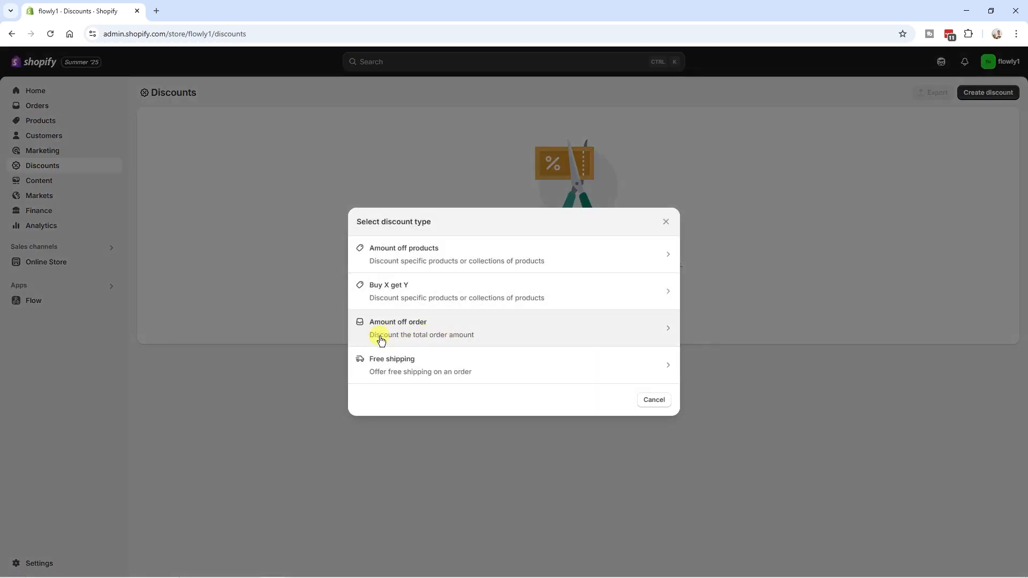
{"action": "left_click", "coordinate": [523, 341]}
{"action": "left_click", "coordinate": [384, 193]}
{"action": "type", "text": "FLOW10"}
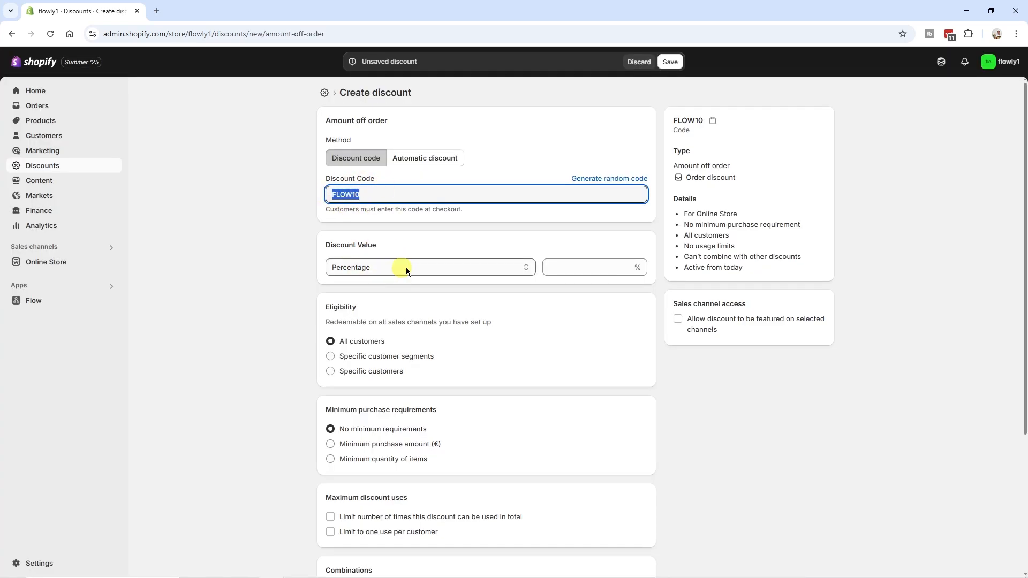
- Set the discount value to 10 percent, limit it to one use per customer, and save the discount
{"action": "left_click", "coordinate": [579, 272]}
{"action": "type", "text": "10"}
{"action": "scroll", "coordinate": [331, 339], "scroll_direction": "down", "scroll_amount": 4}
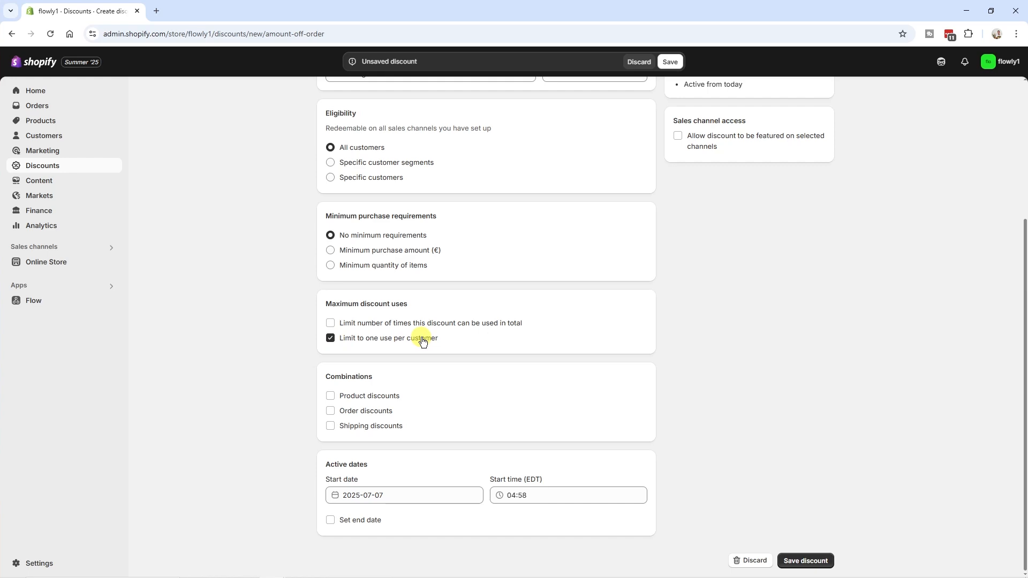
{"action": "scroll", "coordinate": [399, 337], "scroll_direction": "up", "scroll_amount": 4}
{"action": "left_click", "coordinate": [671, 62]}
- Reopen the Dawn theme for customizing from the Online Store and select the Header section
{"action": "left_click", "coordinate": [51, 260]}
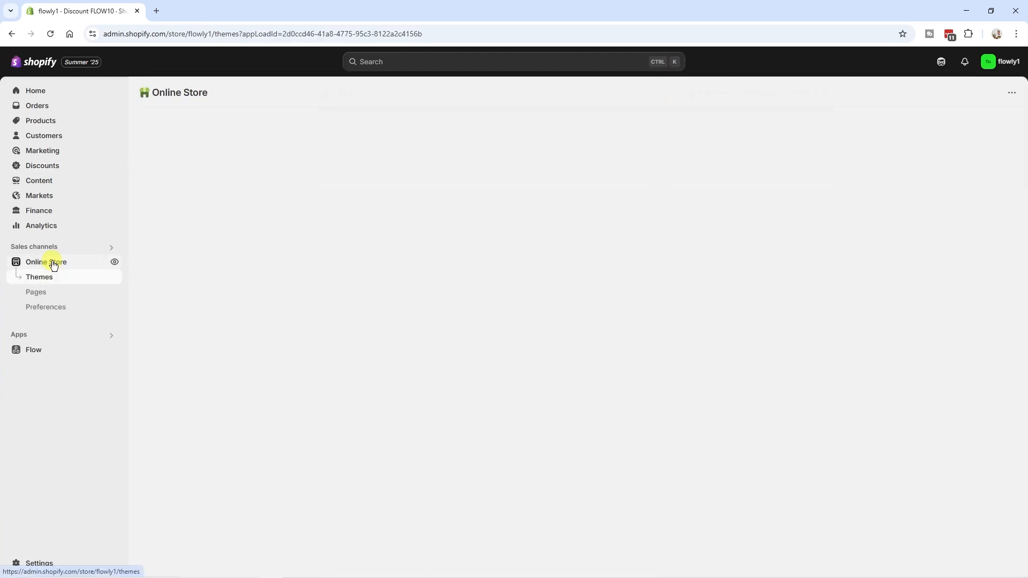
{"action": "left_click", "coordinate": [778, 358]}
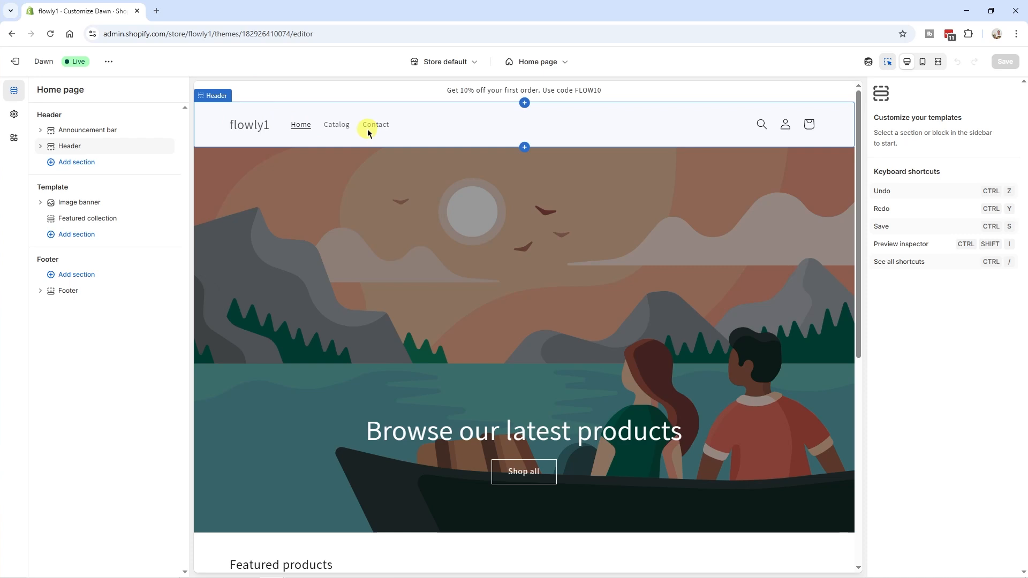
{"action": "left_click", "coordinate": [90, 148]}
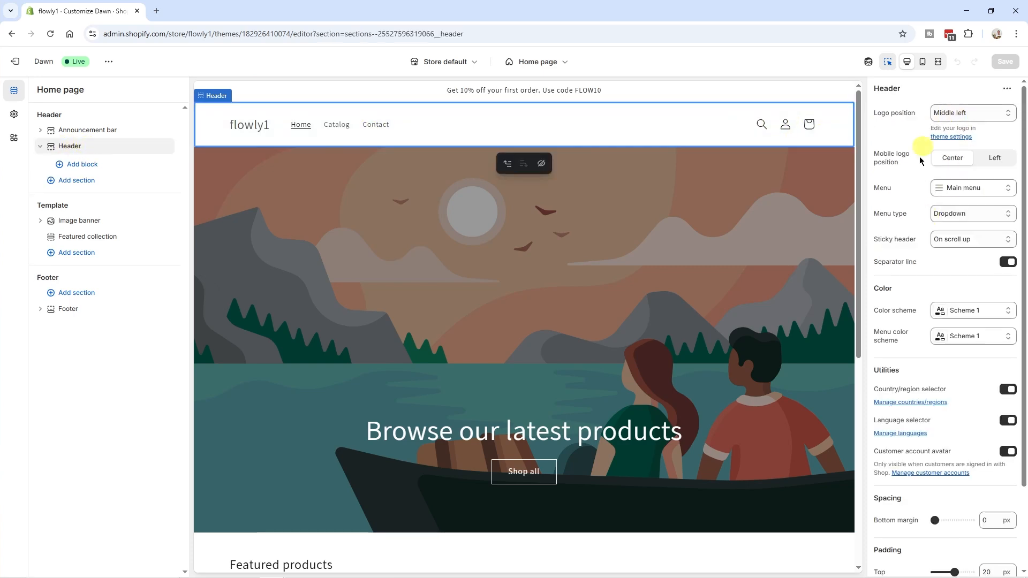
- Upload the Flowly logo image through the Header's theme settings and set its width to 140 px
{"action": "scroll", "coordinate": [934, 128], "scroll_direction": "down", "scroll_amount": 3}
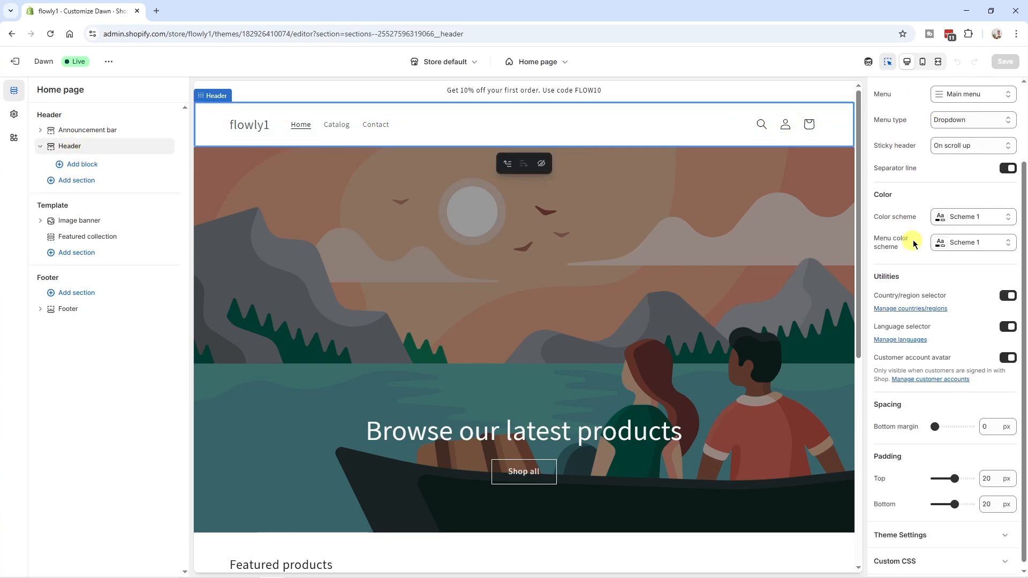
{"action": "left_click", "coordinate": [928, 538]}
{"action": "scroll", "coordinate": [924, 528], "scroll_direction": "down", "scroll_amount": 9}
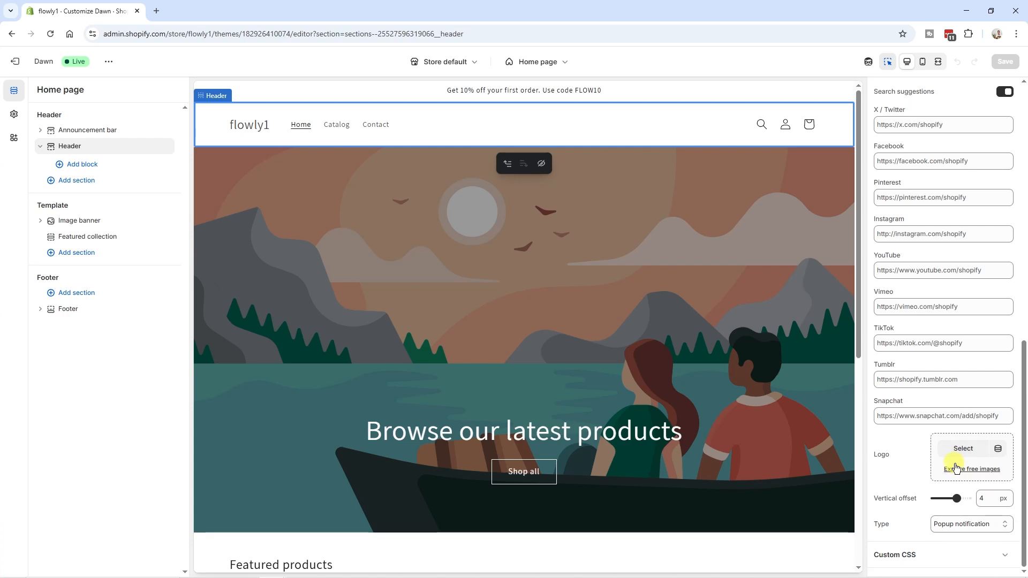
{"action": "left_click", "coordinate": [963, 449]}
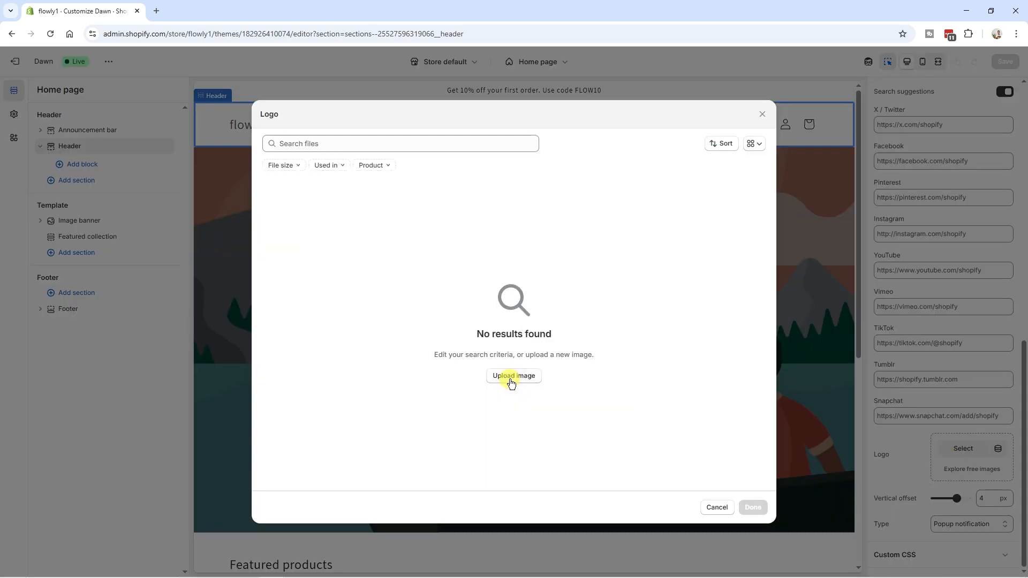
{"action": "left_click", "coordinate": [753, 508]}
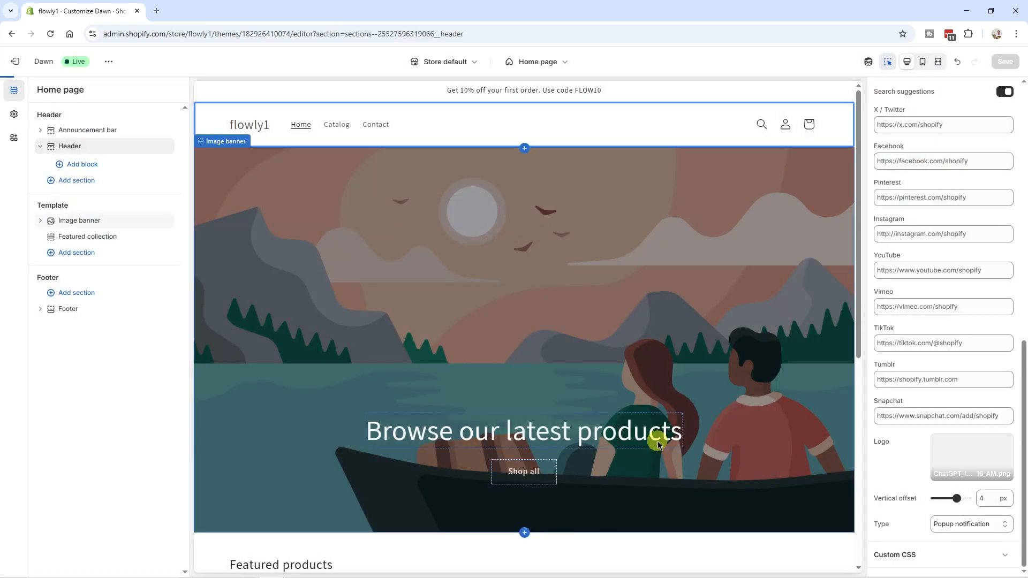
{"action": "left_click", "coordinate": [942, 498]}
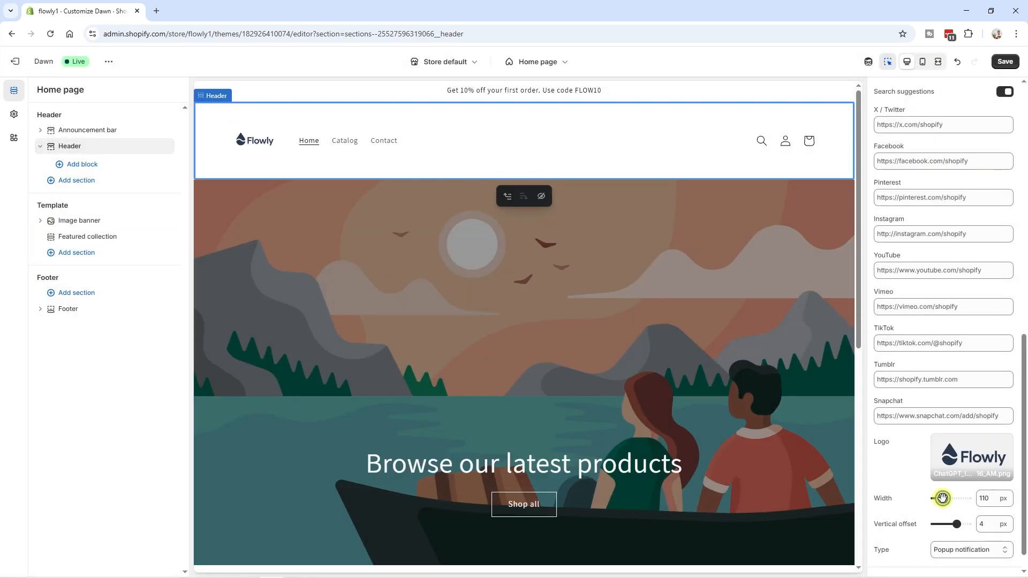
{"action": "left_click_drag", "start_coordinate": [943, 499], "coordinate": [947, 499]}
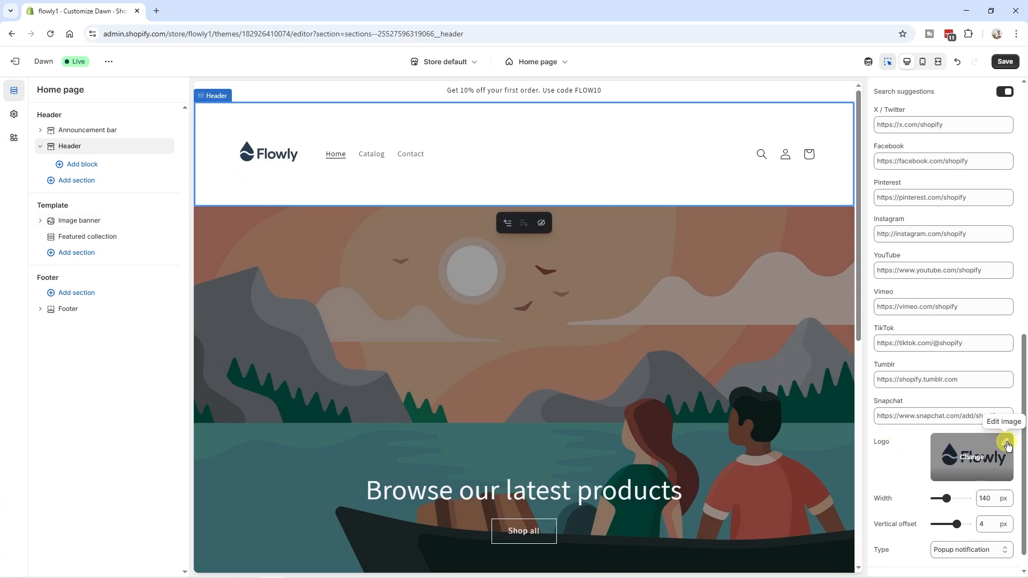
- Crop the logo image freeform to about 1024 × 361 px around the artwork, save it, and return to the theme editor
{"action": "left_click", "coordinate": [1007, 443]}
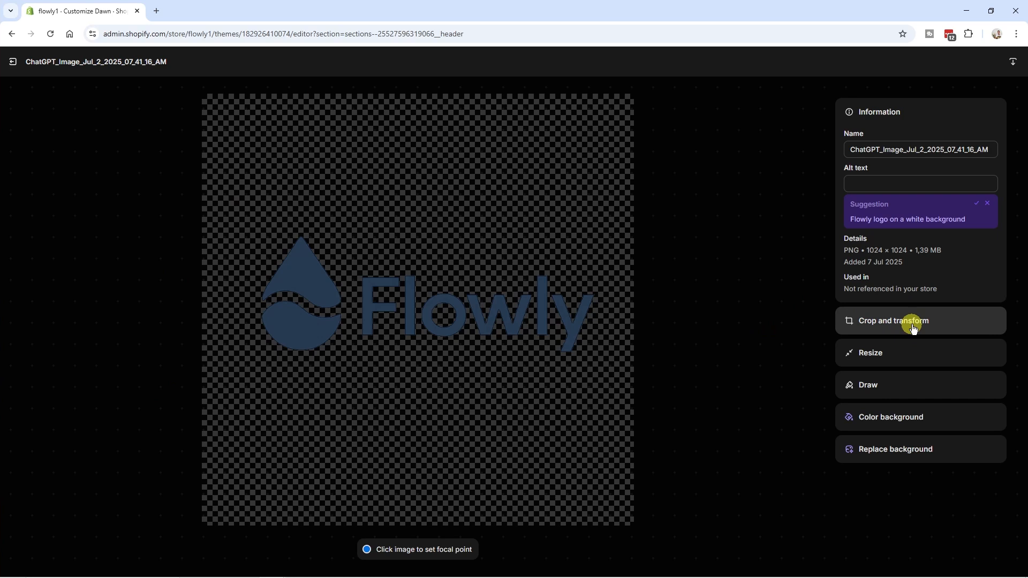
{"action": "left_click", "coordinate": [882, 323]}
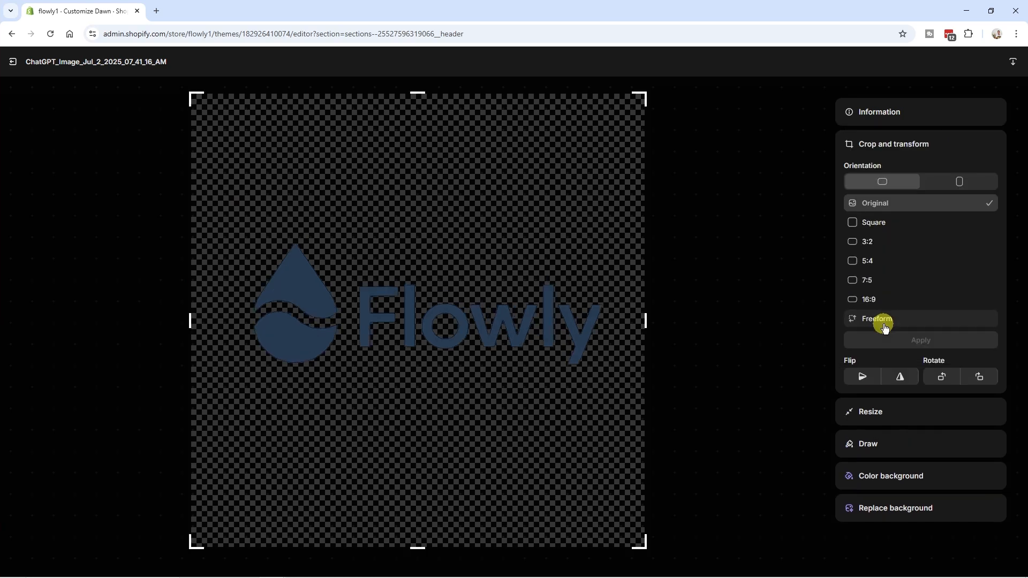
{"action": "left_click", "coordinate": [888, 322]}
{"action": "left_click_drag", "start_coordinate": [643, 96], "coordinate": [718, 236]}
{"action": "left_click_drag", "start_coordinate": [645, 547], "coordinate": [720, 396]}
{"action": "left_click", "coordinate": [929, 342]}
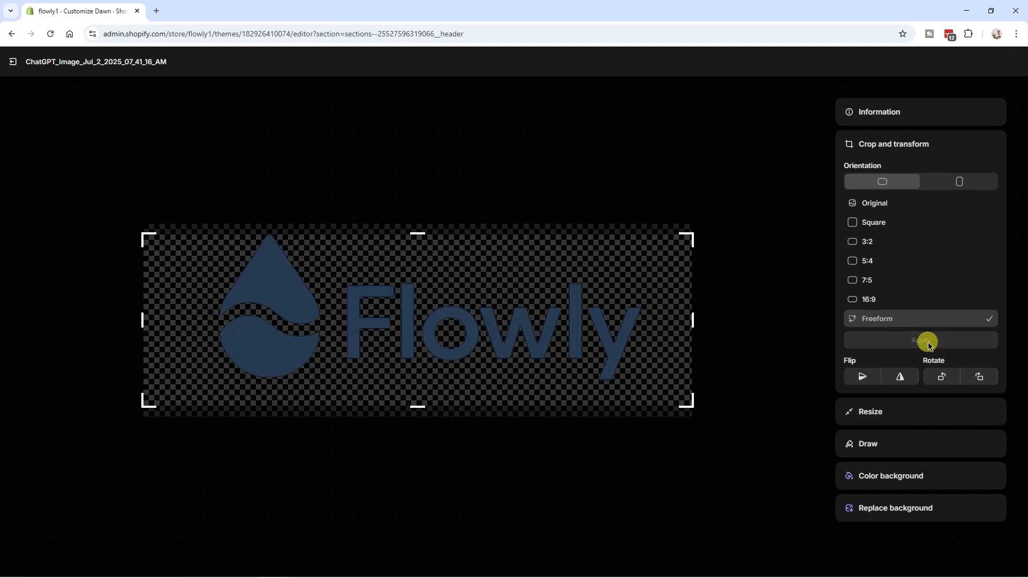
{"action": "left_click", "coordinate": [991, 63]}
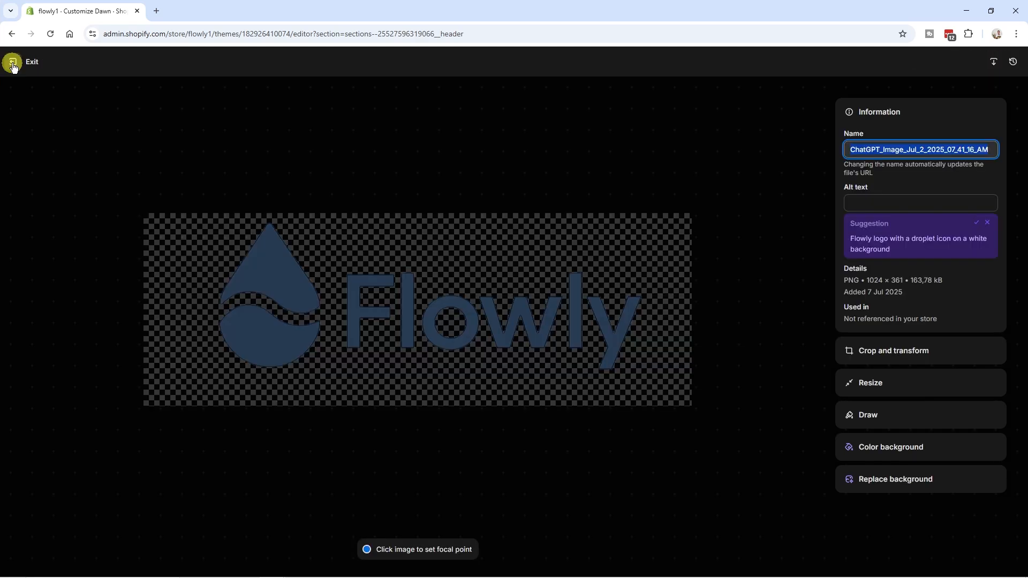
{"action": "left_click", "coordinate": [13, 66]}
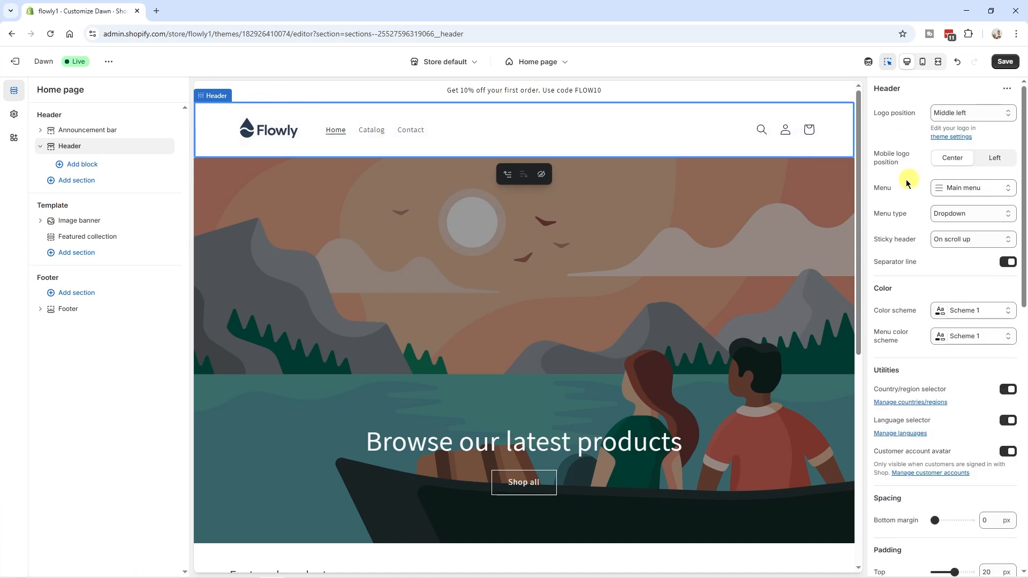
{"action": "left_click", "coordinate": [975, 188]}
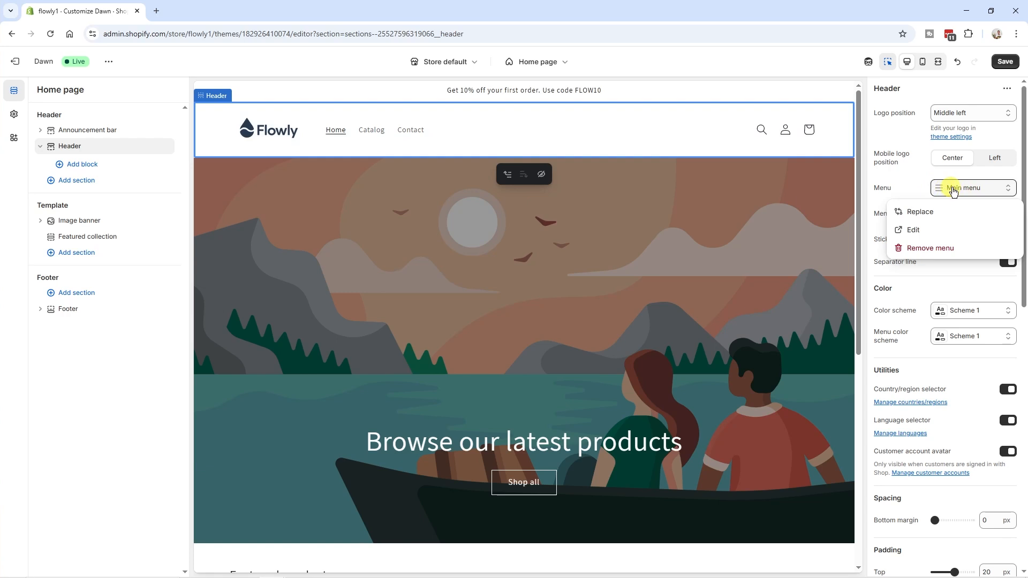
{"action": "left_click", "coordinate": [935, 215]}
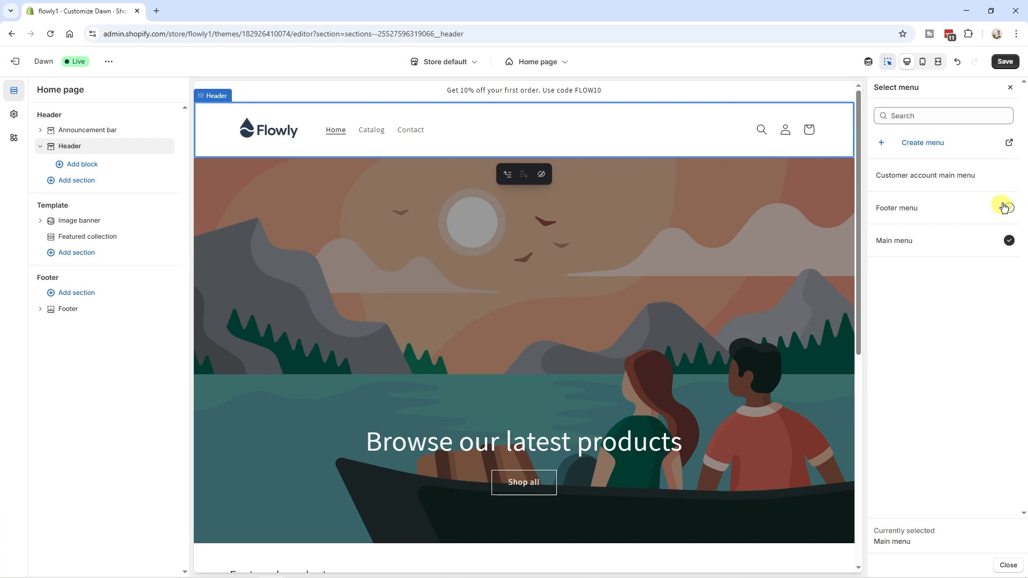
{"action": "left_click", "coordinate": [1012, 88]}
- Open the Header's Main menu for editing and delete its Catalog item
{"action": "left_click", "coordinate": [964, 188]}
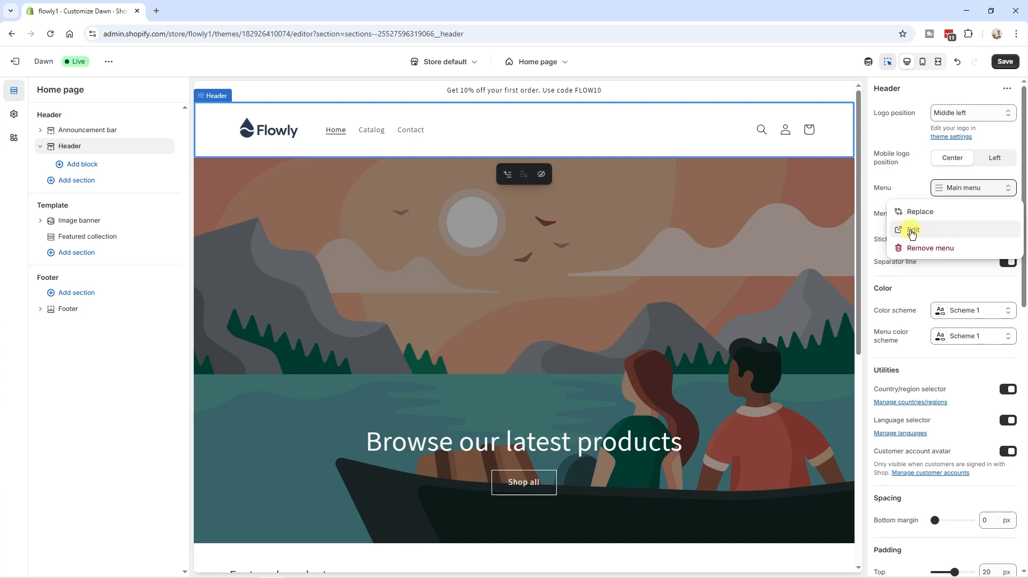
{"action": "left_click", "coordinate": [914, 230]}
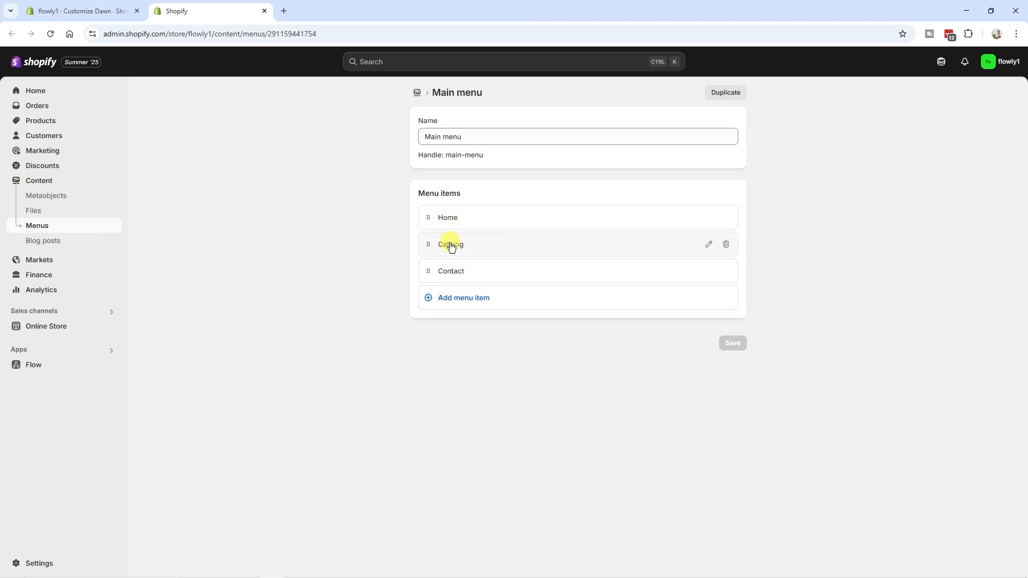
{"action": "left_click_drag", "start_coordinate": [430, 247], "coordinate": [469, 233]}
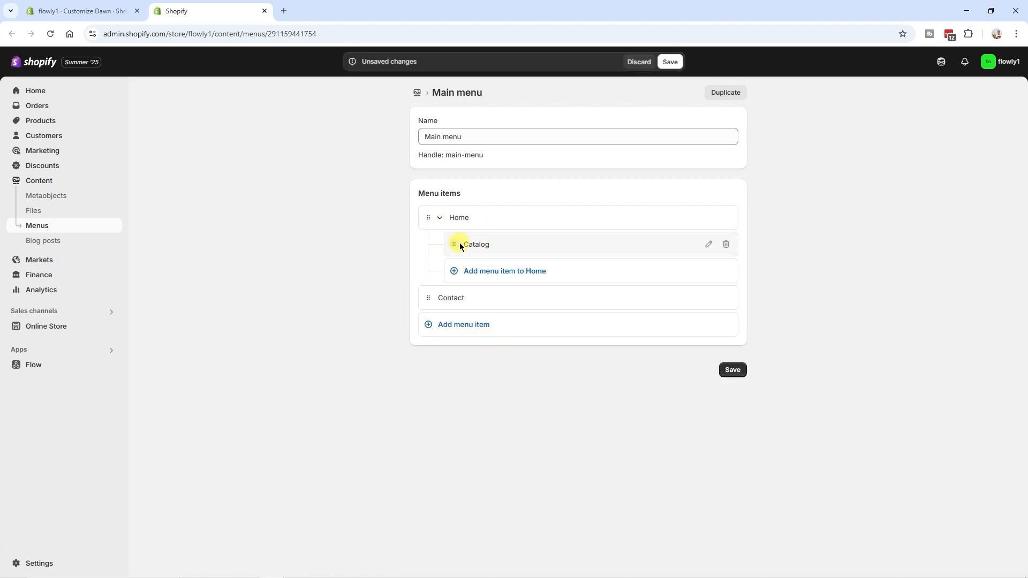
{"action": "left_click", "coordinate": [726, 245]}
{"action": "left_click", "coordinate": [652, 340]}
- Add a menu item labelled "All products" that links to All products, and place it between Home and Contact
{"action": "left_click", "coordinate": [427, 272]}
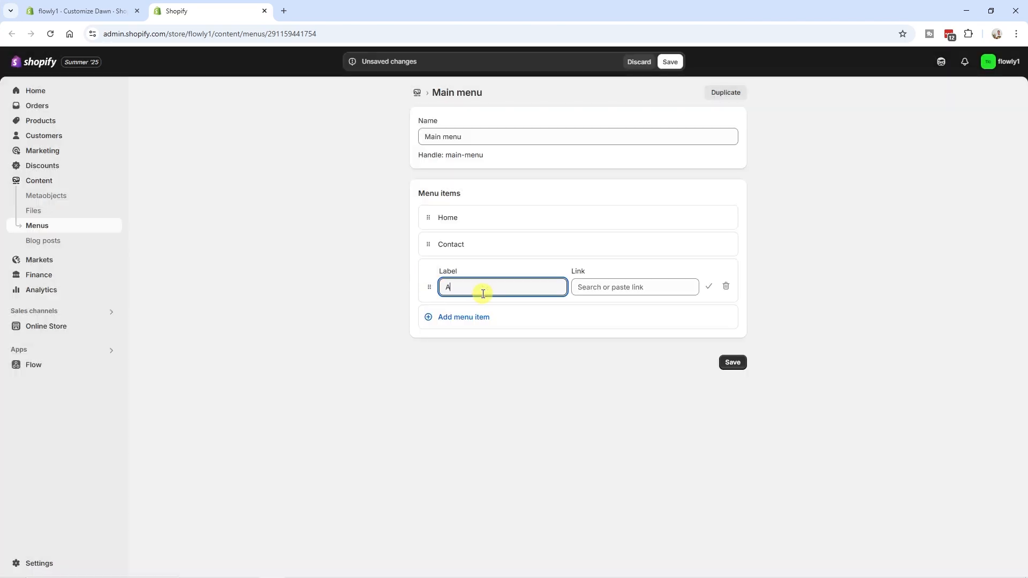
{"action": "type", "text": "All products"}
{"action": "left_click", "coordinate": [624, 284]}
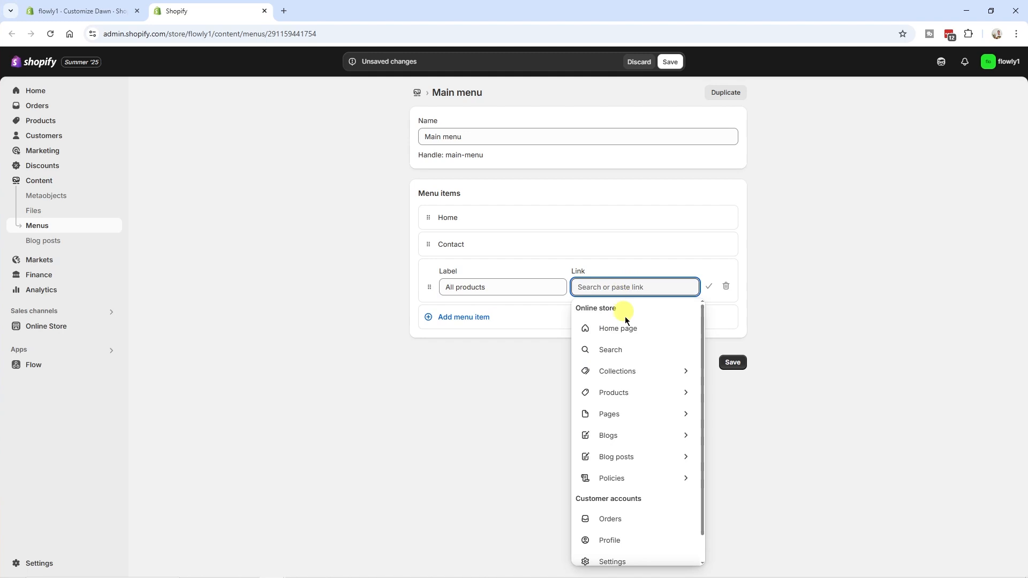
{"action": "left_click", "coordinate": [614, 393]}
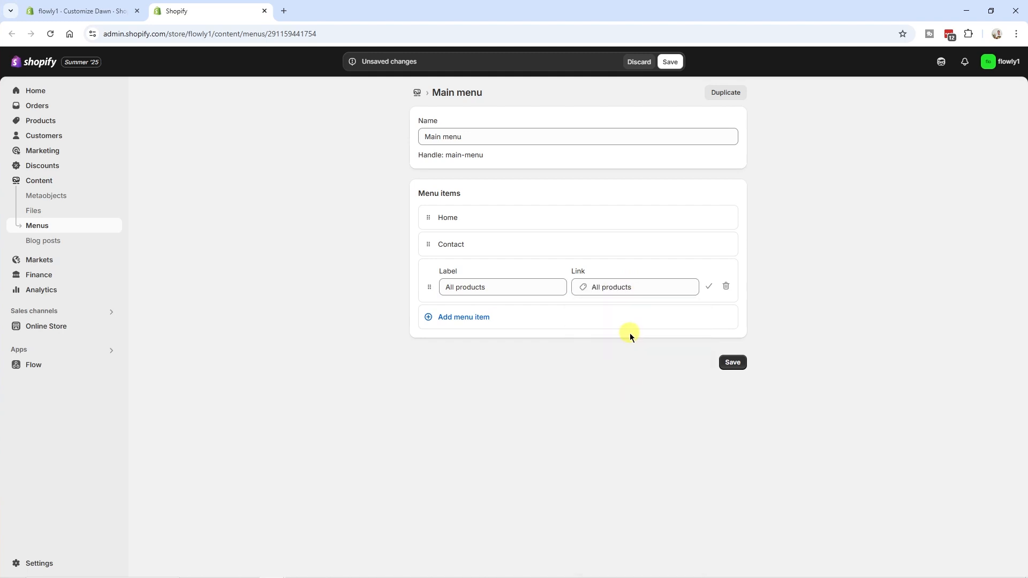
{"action": "left_click_drag", "start_coordinate": [429, 288], "coordinate": [435, 260]}
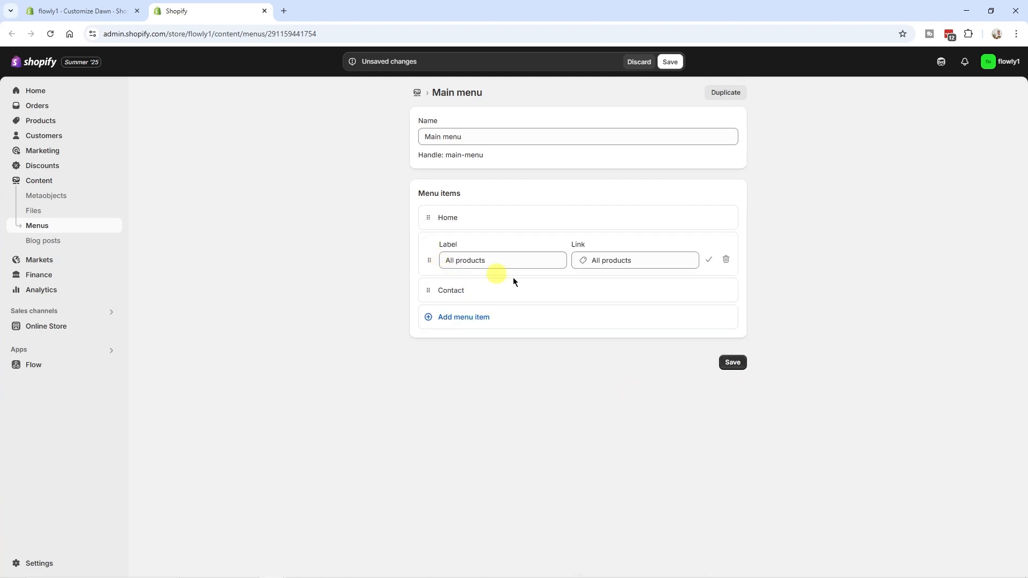
- Save the menu, return to the theme editor and save the theme
{"action": "left_click", "coordinate": [732, 363]}
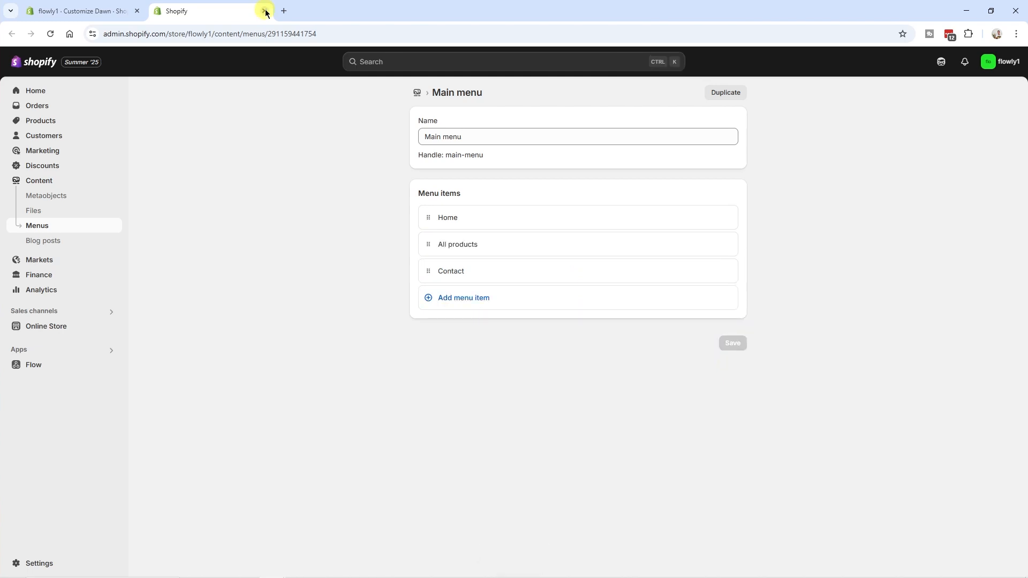
{"action": "left_click", "coordinate": [264, 10]}
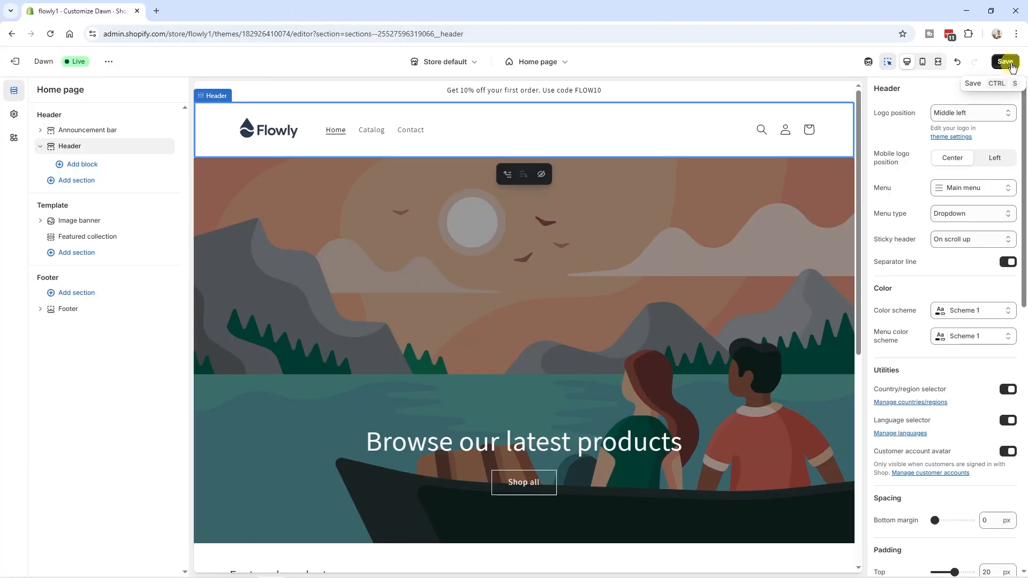
{"action": "left_click", "coordinate": [1006, 63]}
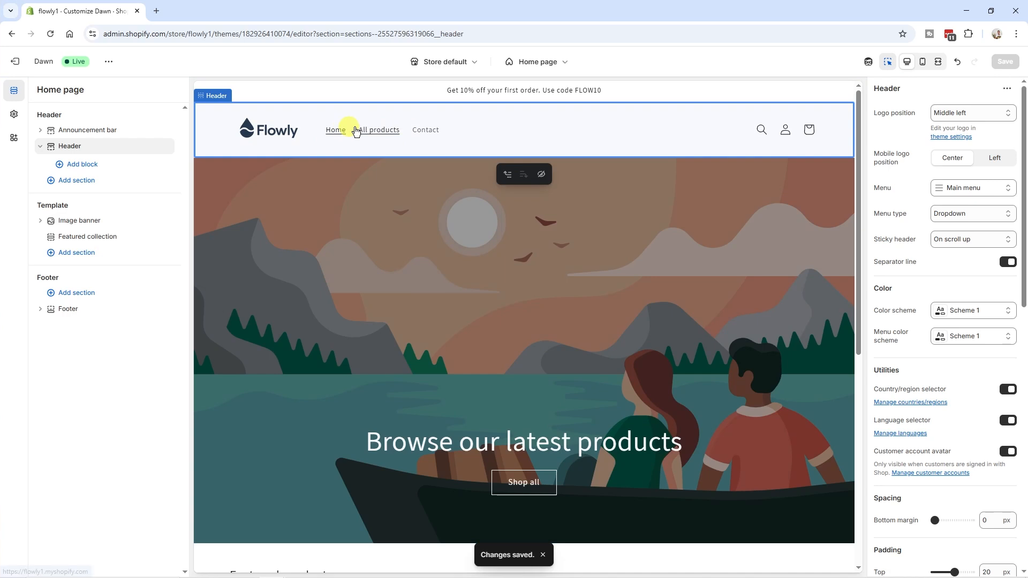
- Review the Header's remaining settings and the menu type options, and look at the Puppygroep shop's header menu as an example
{"action": "scroll", "coordinate": [960, 241], "scroll_direction": "down", "scroll_amount": 4}
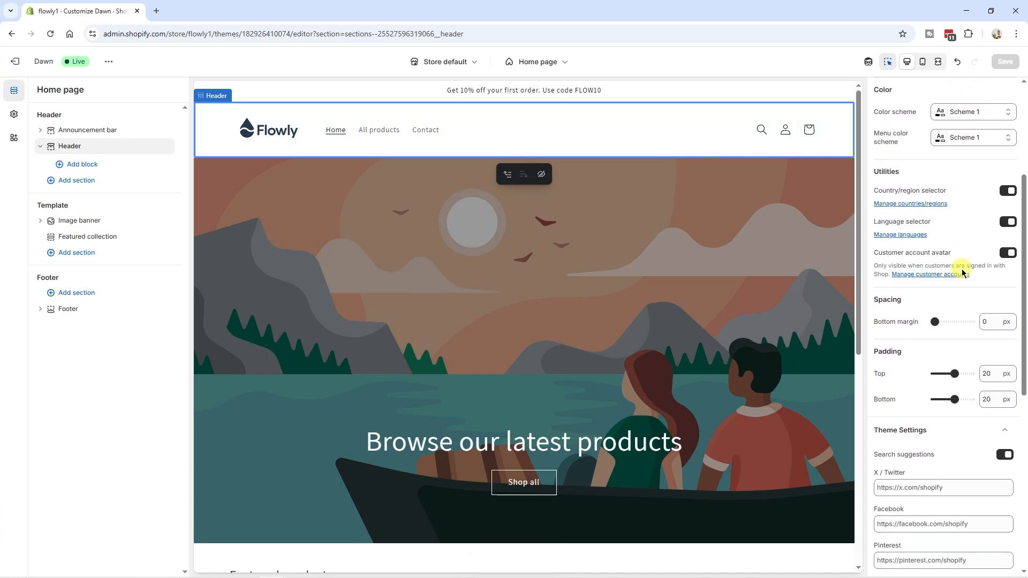
{"action": "scroll", "coordinate": [971, 396], "scroll_direction": "down", "scroll_amount": 2}
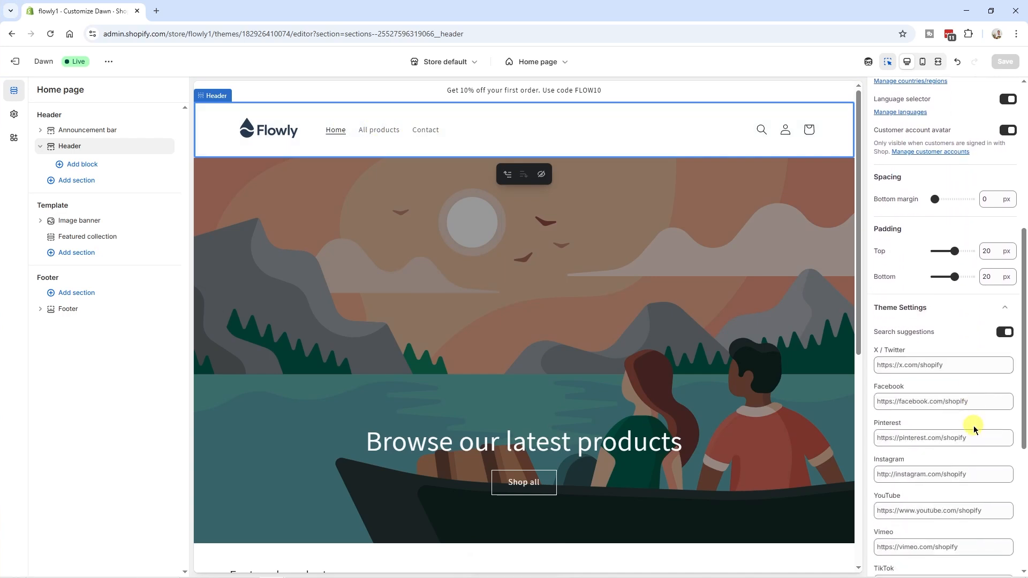
{"action": "scroll", "coordinate": [957, 217], "scroll_direction": "up", "scroll_amount": 6}
{"action": "left_click", "coordinate": [983, 210]}
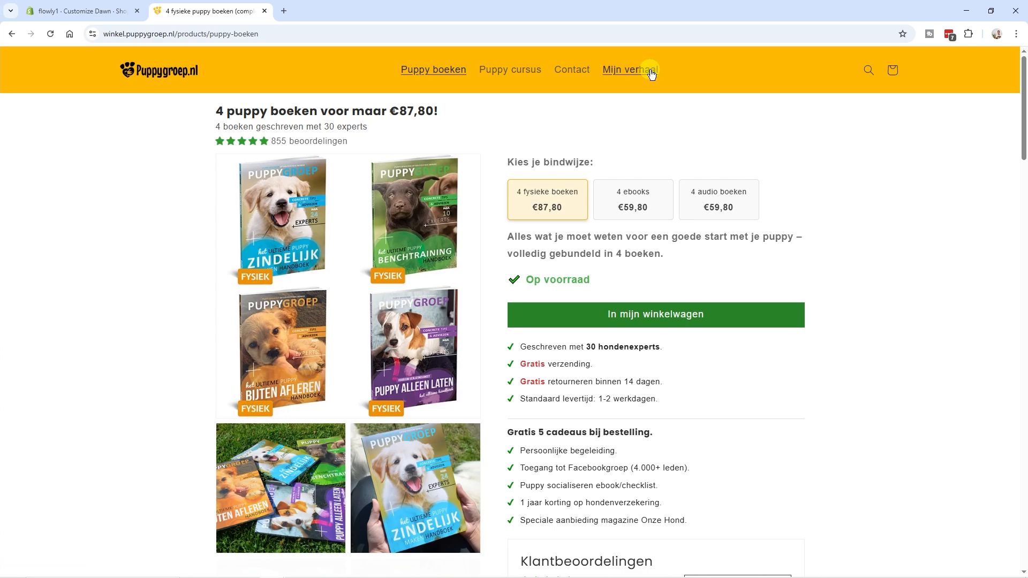
{"action": "key", "text": "ctrl+w"}
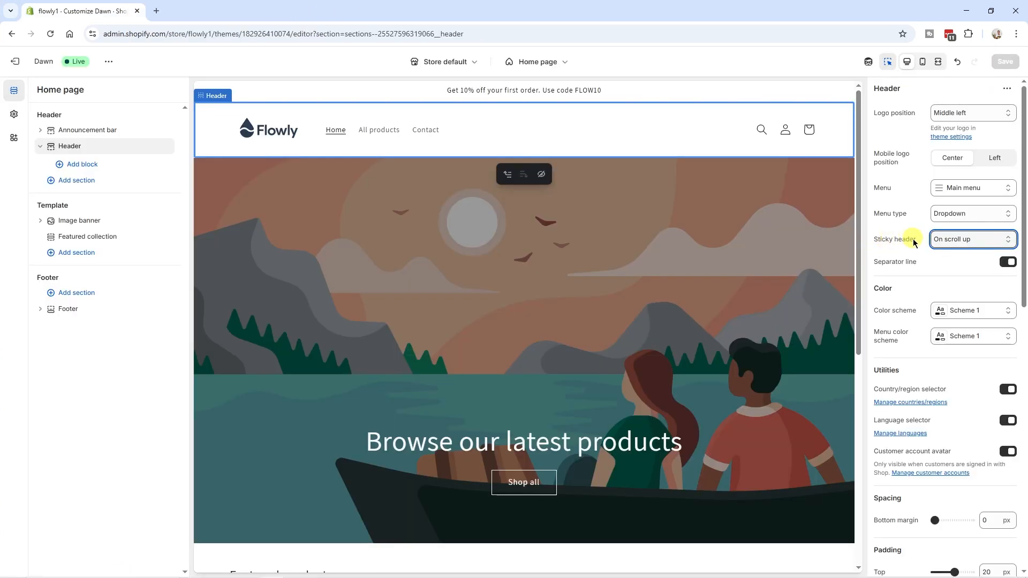
- Keep the sticky header at On scroll up and check its behaviour in the home page preview
{"action": "left_click", "coordinate": [966, 239]}
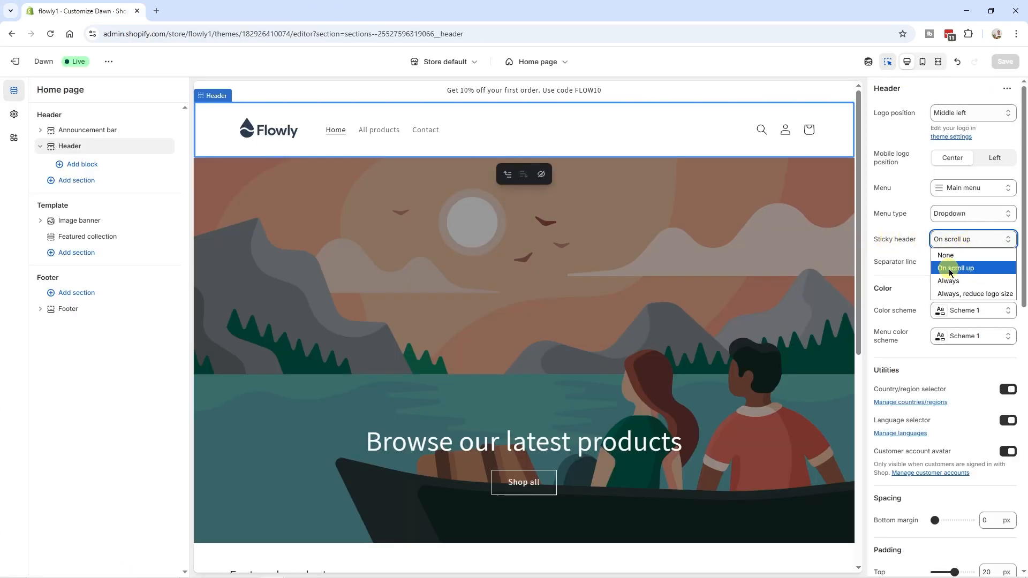
{"action": "left_click", "coordinate": [947, 266]}
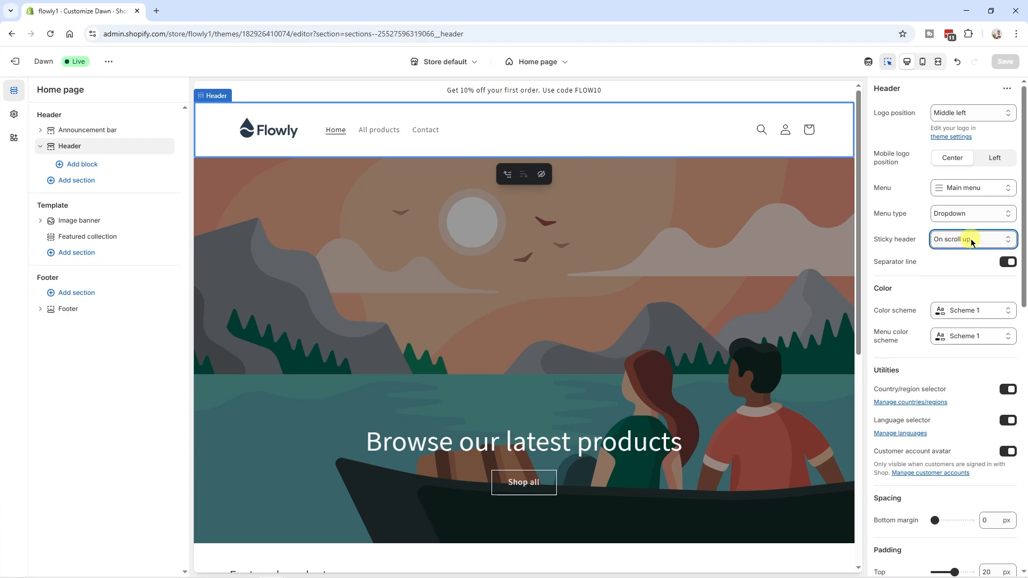
{"action": "scroll", "coordinate": [696, 380], "scroll_direction": "down", "scroll_amount": 7}
{"action": "scroll", "coordinate": [696, 379], "scroll_direction": "up", "scroll_amount": 5}
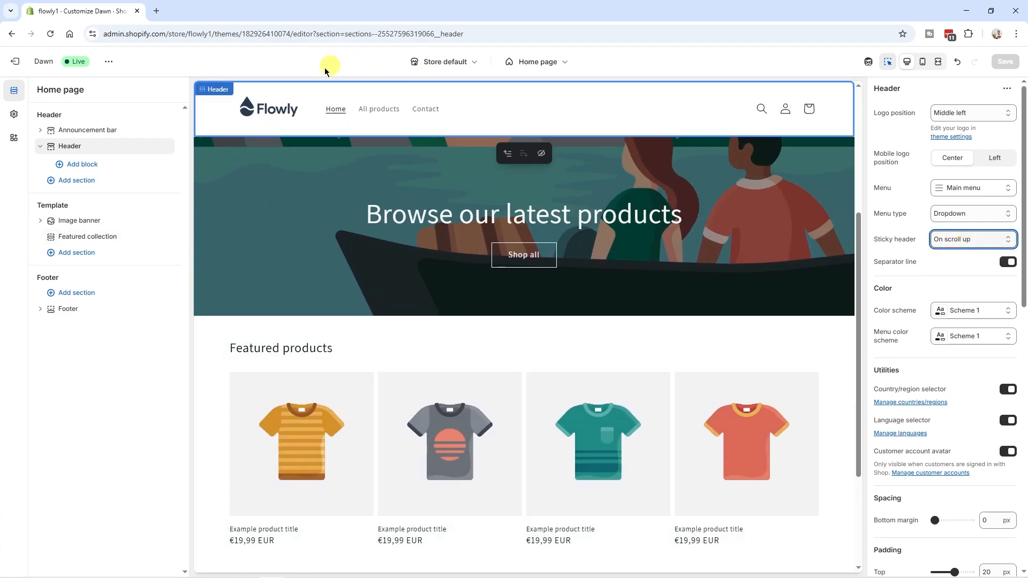
{"action": "scroll", "coordinate": [575, 309], "scroll_direction": "up", "scroll_amount": 3}
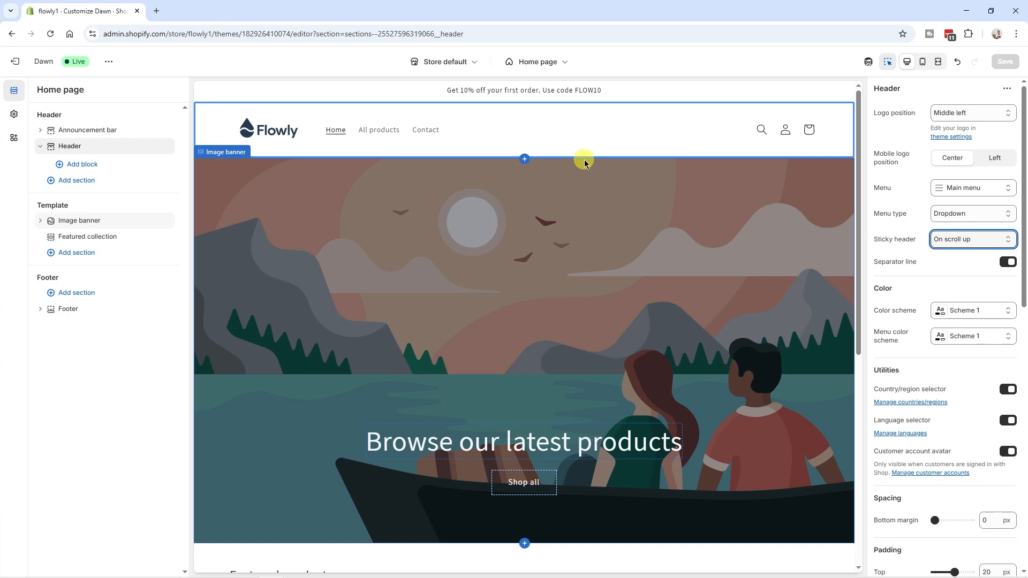
- Check the header and its opened navigation menu in the mobile preview, and return to the desktop preview
{"action": "left_click", "coordinate": [922, 63]}
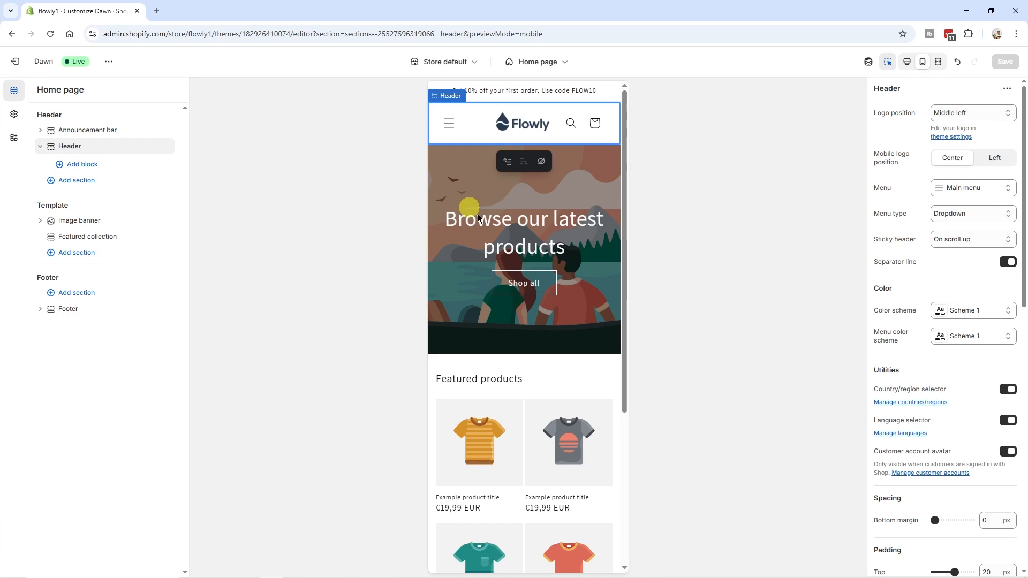
{"action": "left_click", "coordinate": [450, 124]}
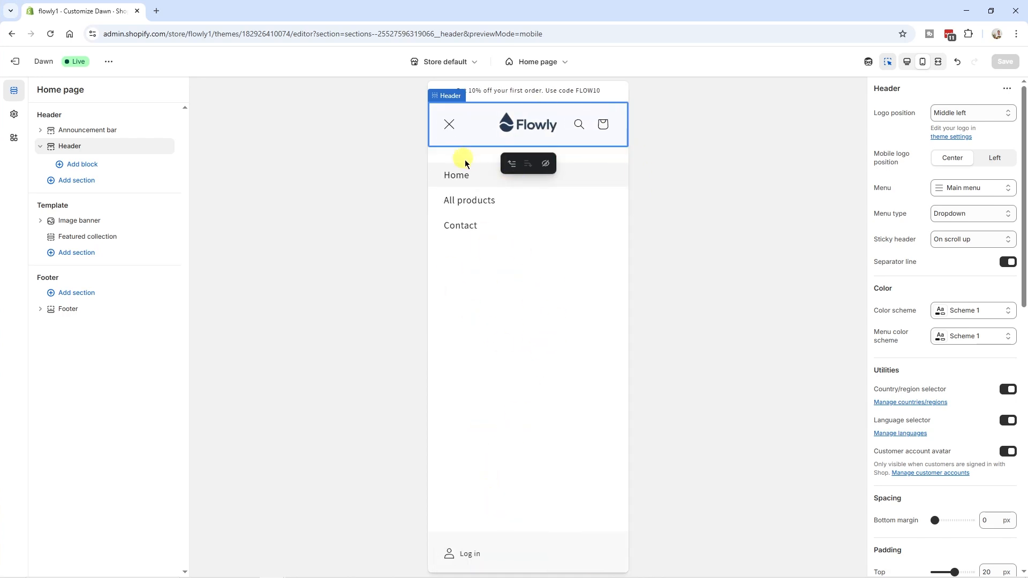
{"action": "left_click", "coordinate": [449, 124]}
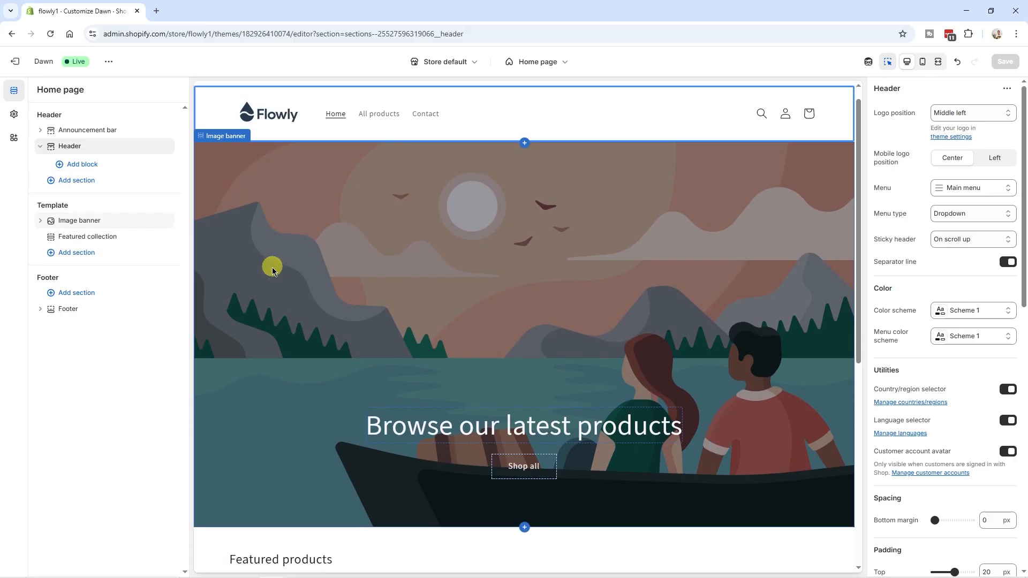
{"action": "scroll", "coordinate": [271, 267], "scroll_direction": "down", "scroll_amount": 1}
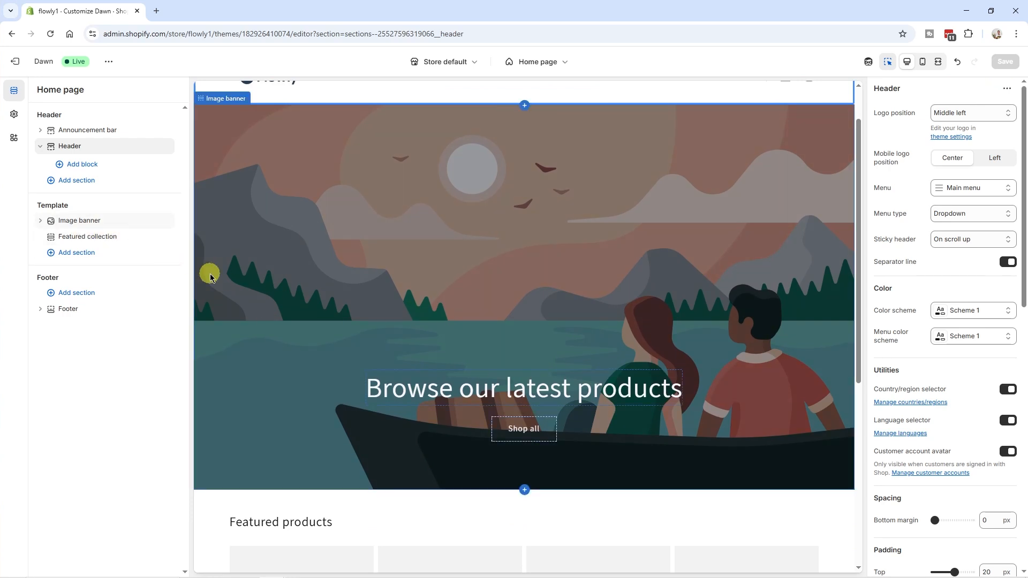
{"action": "scroll", "coordinate": [210, 276], "scroll_direction": "up", "scroll_amount": 1}
{"action": "scroll", "coordinate": [349, 236], "scroll_direction": "down", "scroll_amount": 2}
{"action": "scroll", "coordinate": [593, 363], "scroll_direction": "up", "scroll_amount": 2}
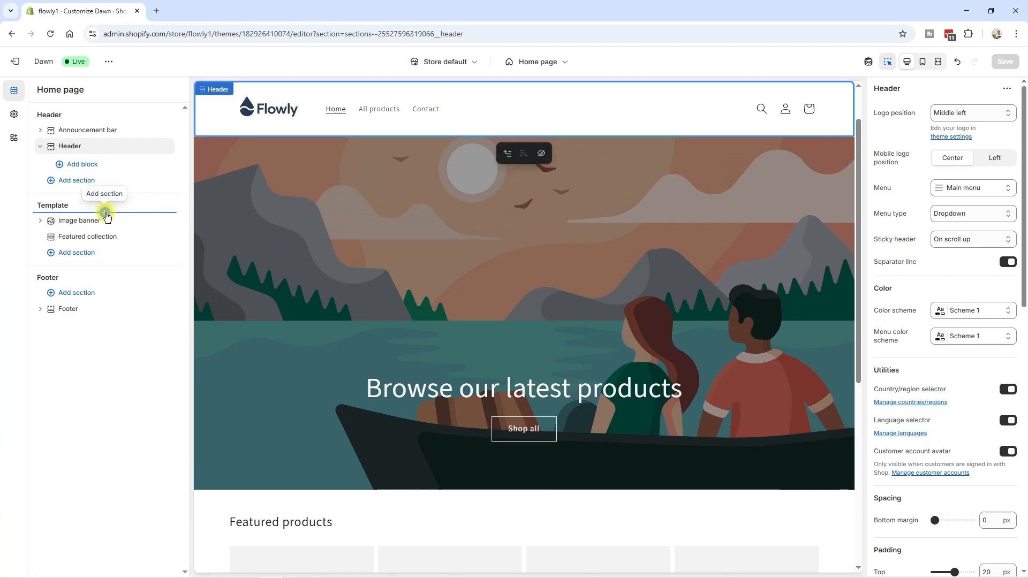
{"action": "left_click", "coordinate": [106, 214]}
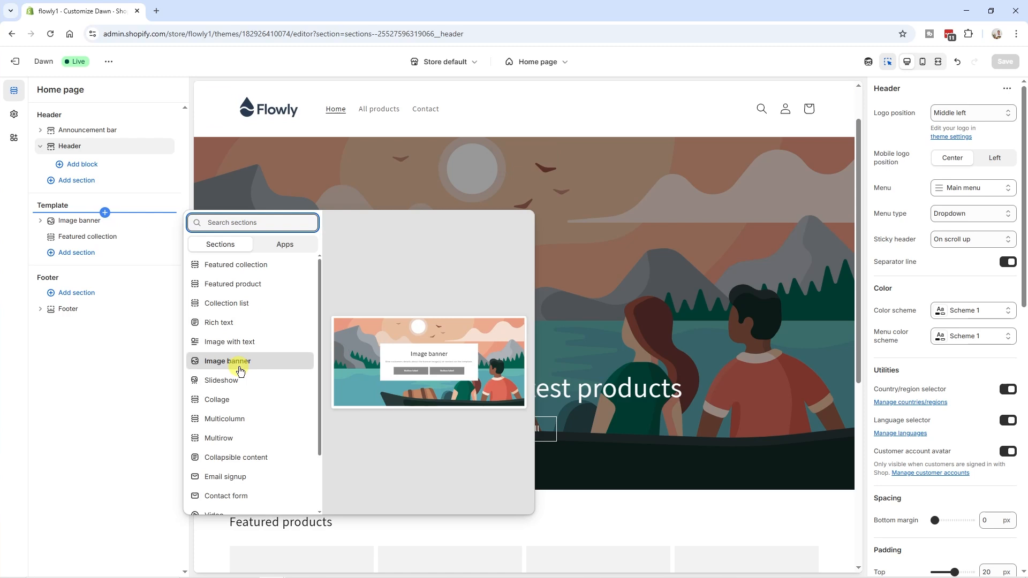
{"action": "key", "text": "Escape"}
{"action": "scroll", "coordinate": [349, 268], "scroll_direction": "up", "scroll_amount": 1}
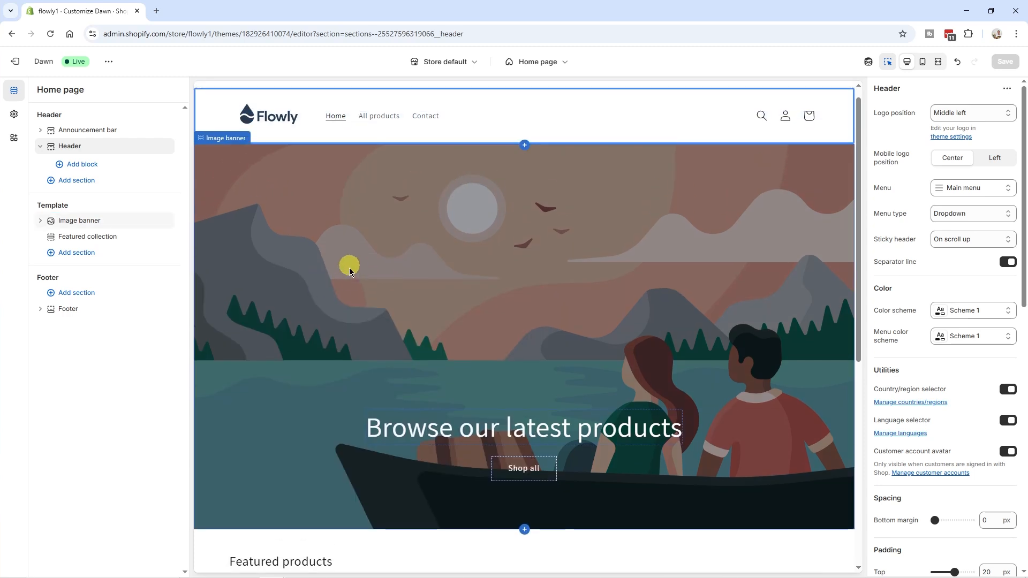
- Select the Image banner section and check the bottle image's file size and pixel dimensions in its file properties
{"action": "left_click", "coordinate": [249, 335]}
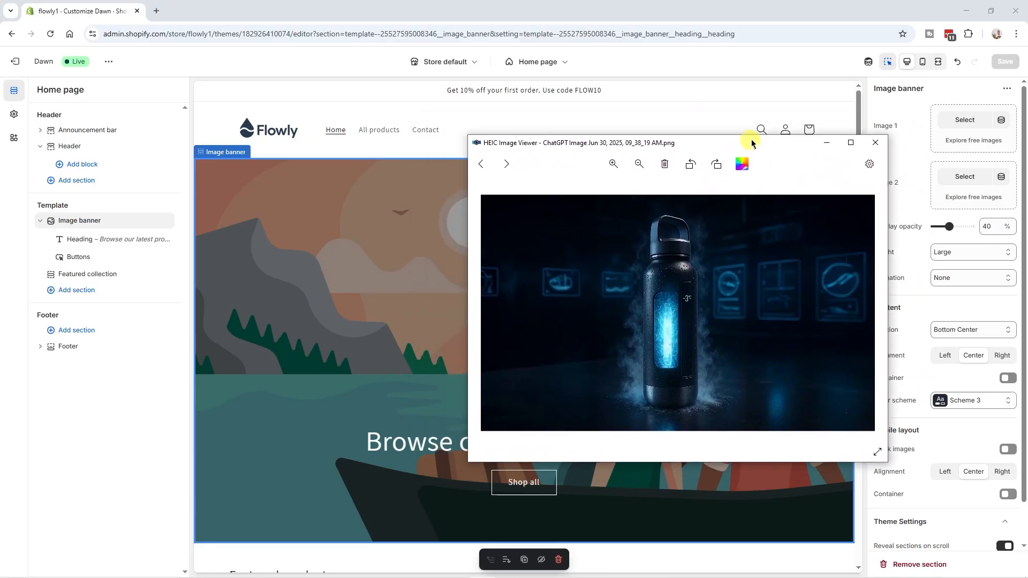
{"action": "left_click_drag", "start_coordinate": [752, 143], "coordinate": [779, 109]}
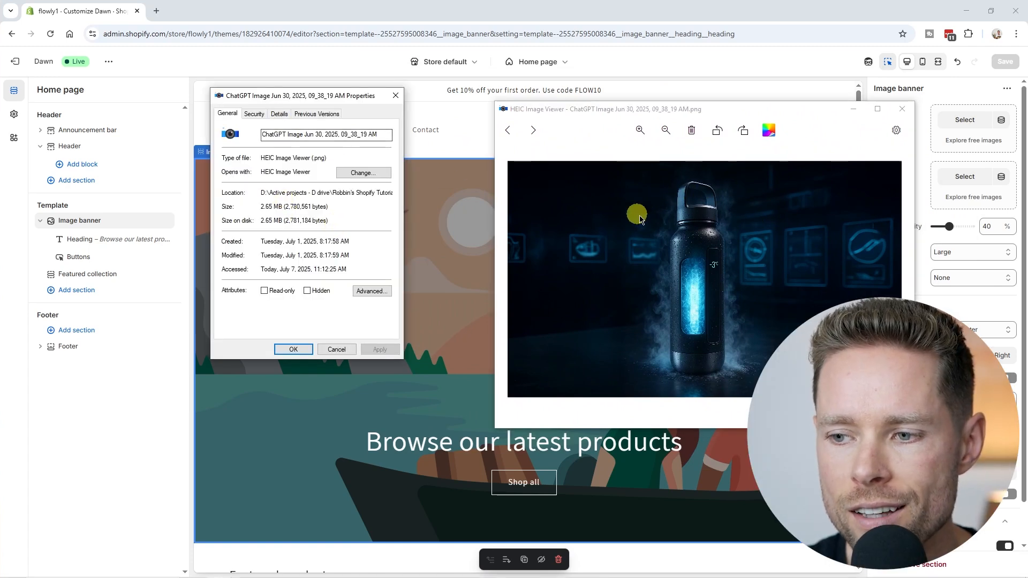
{"action": "left_click", "coordinate": [664, 177]}
{"action": "left_click_drag", "start_coordinate": [261, 207], "coordinate": [282, 207]}
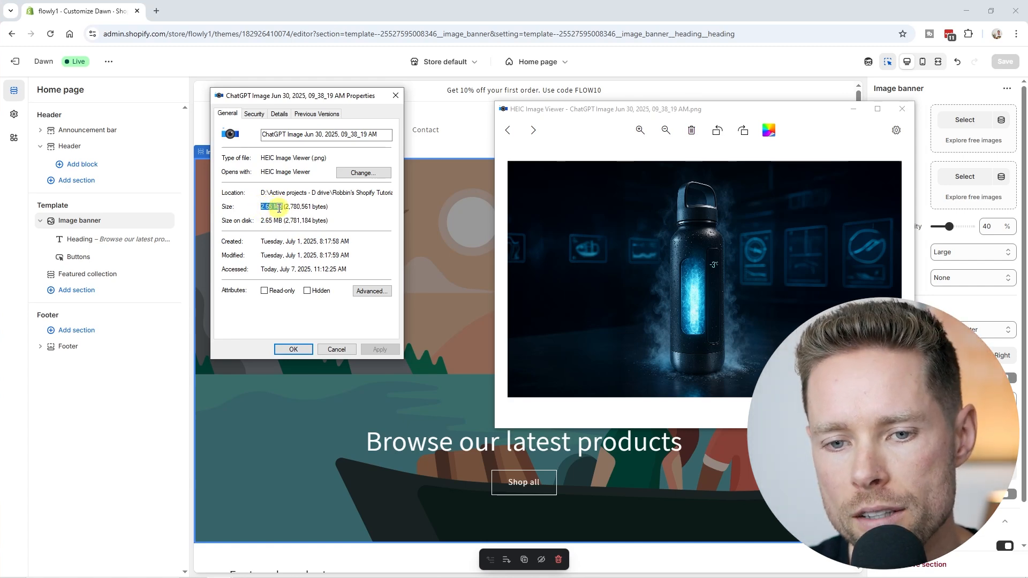
{"action": "left_click", "coordinate": [259, 211]}
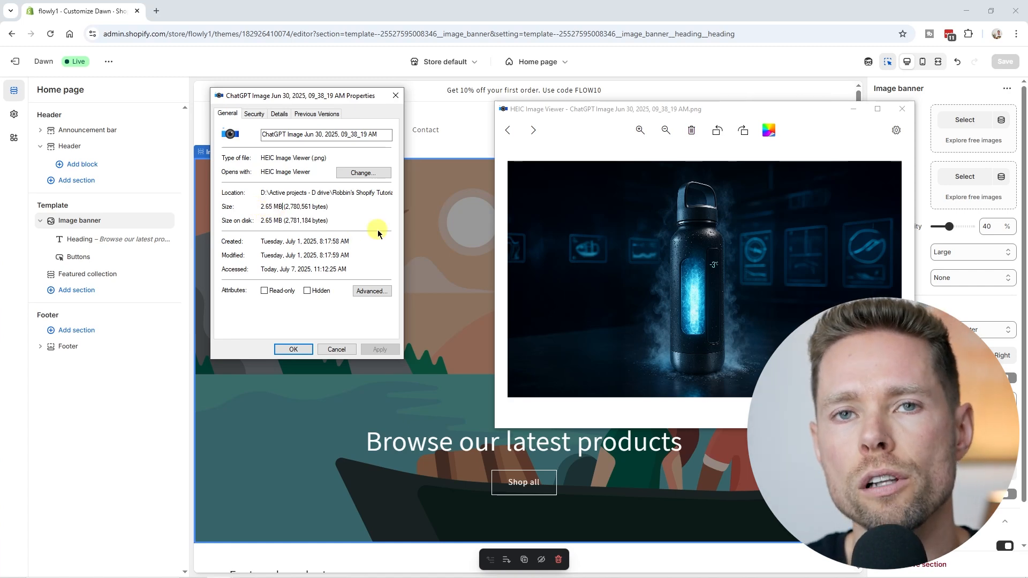
{"action": "left_click_drag", "start_coordinate": [262, 207], "coordinate": [278, 206]}
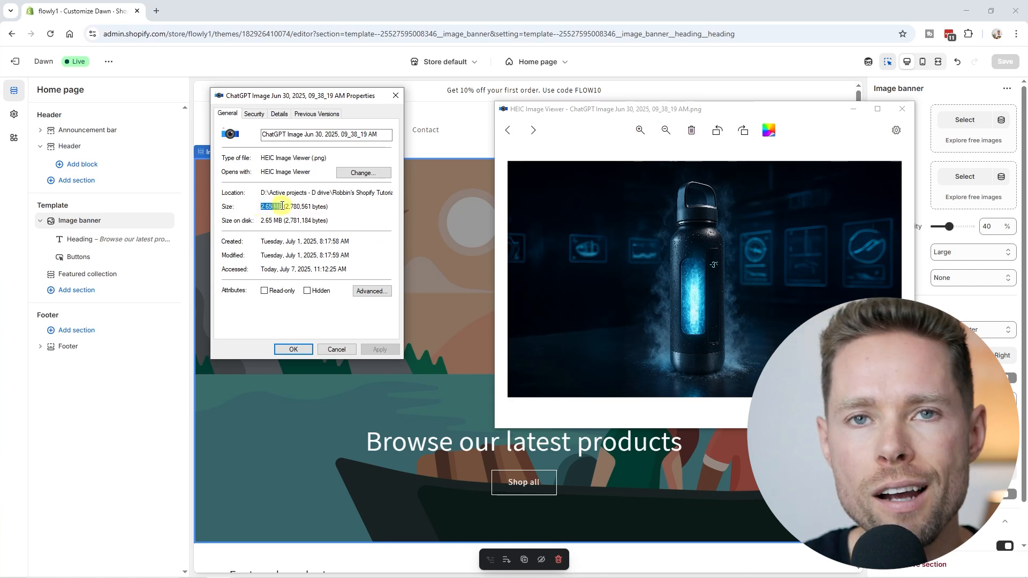
{"action": "left_click", "coordinate": [279, 113]}
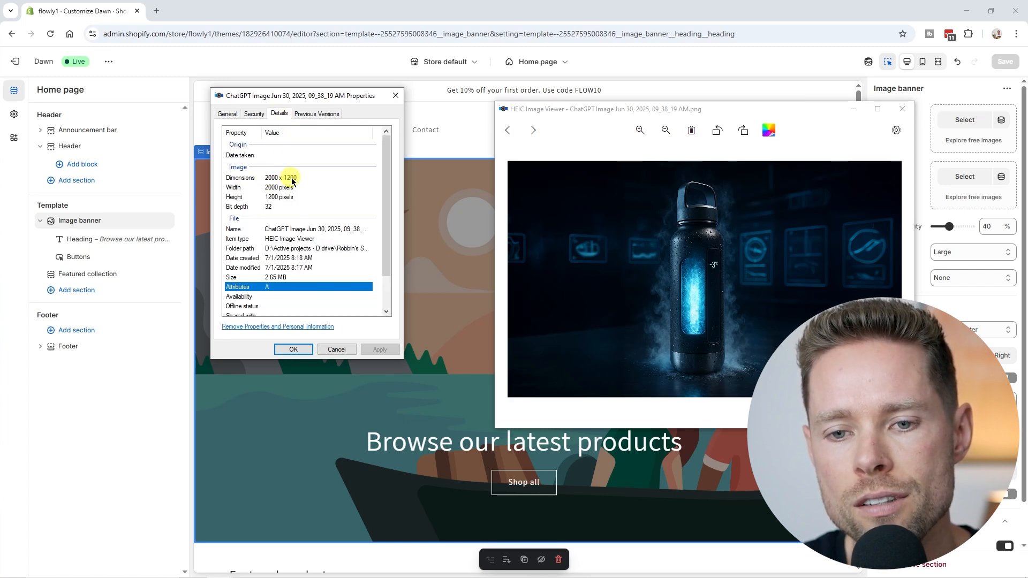
- Return to the theme editor and set the ChatGPT bottle image as Image 1 of the Image banner
{"action": "left_click", "coordinate": [438, 207]}
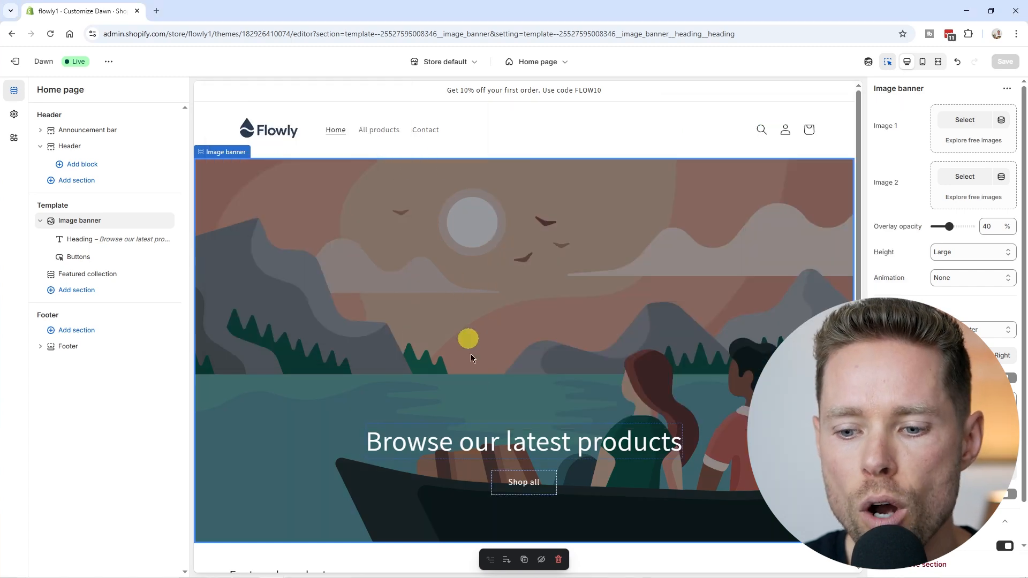
{"action": "left_click", "coordinate": [972, 121]}
{"action": "left_click", "coordinate": [753, 507]}
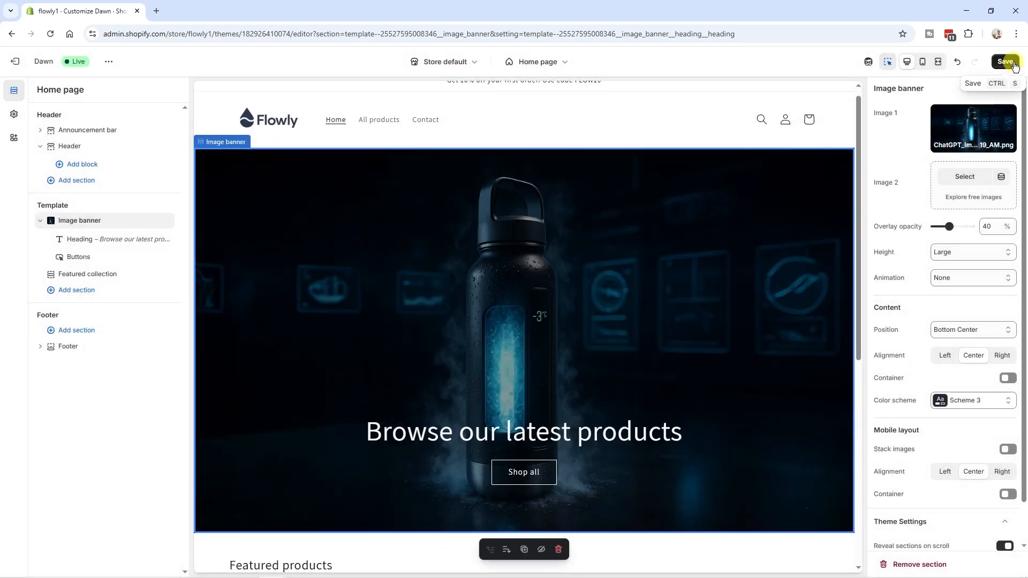
- Save the theme changes and view the live storefront home page
{"action": "left_click", "coordinate": [1005, 62]}
{"action": "left_click", "coordinate": [108, 62]}
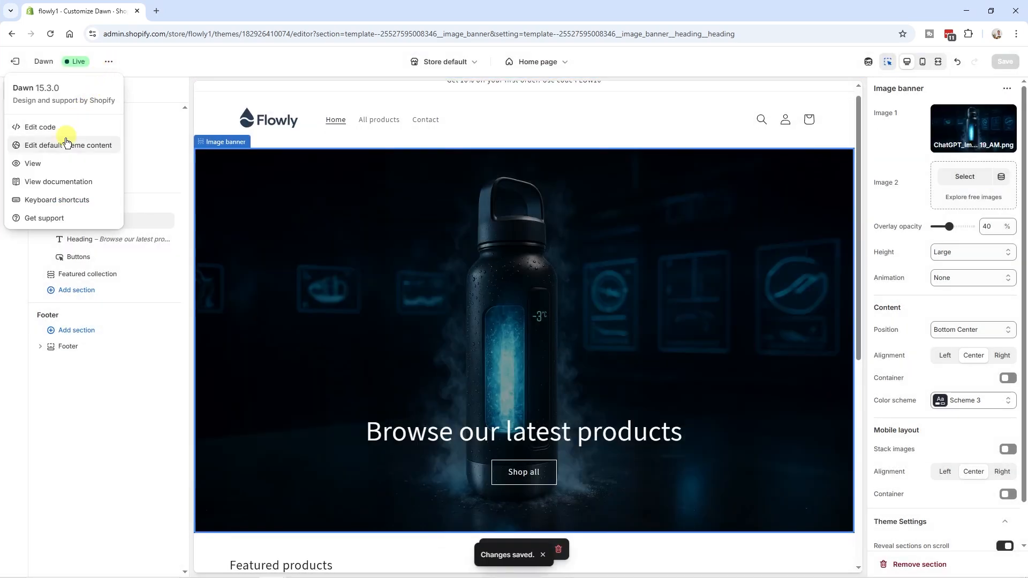
{"action": "left_click", "coordinate": [24, 163]}
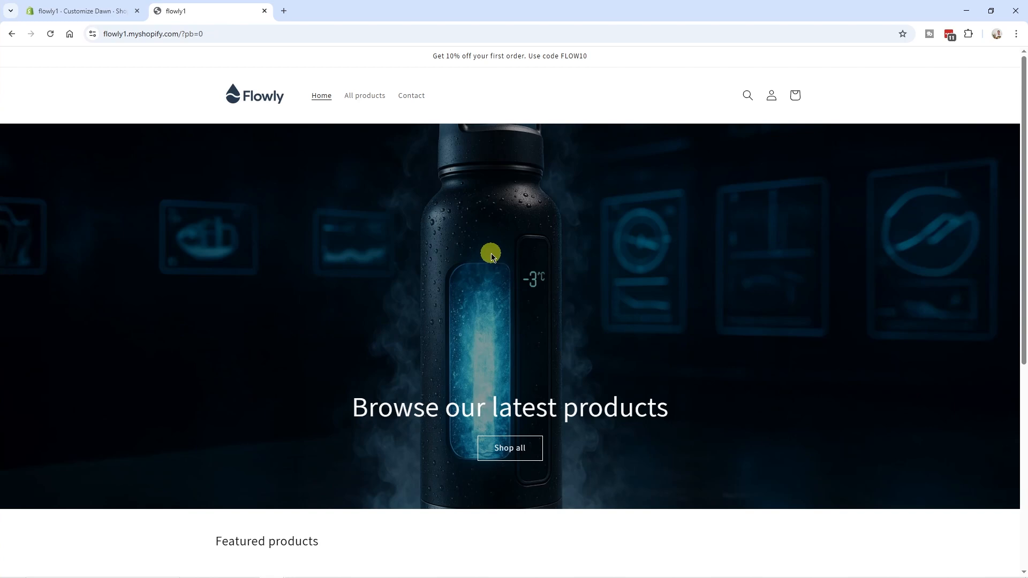
- Compare the storefront banner with the original bottle image and its pixel dimensions in the file properties
{"action": "left_click_drag", "start_coordinate": [775, 110], "coordinate": [301, 86]}
{"action": "left_click_drag", "start_coordinate": [423, 193], "coordinate": [329, 194]}
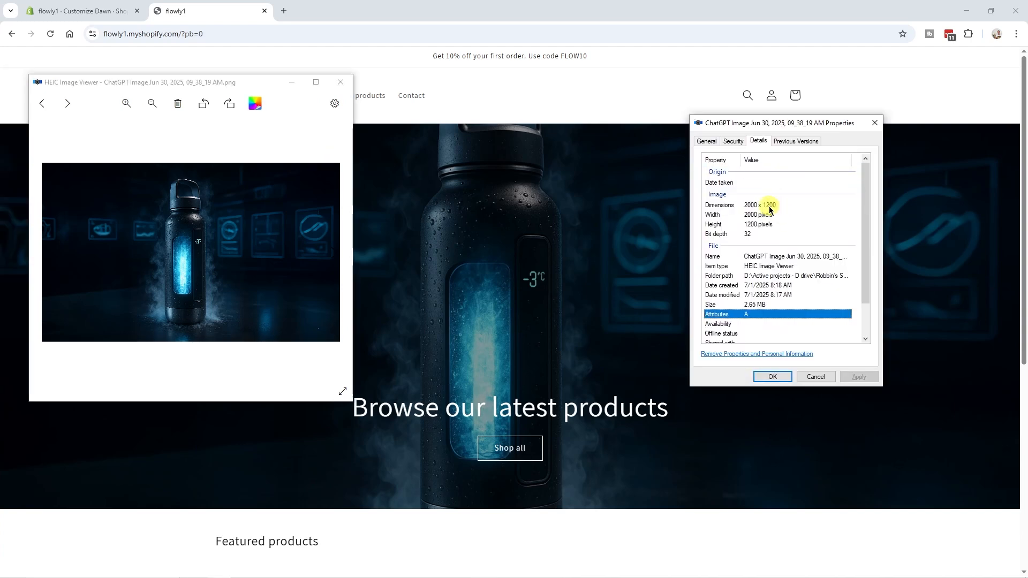
{"action": "left_click", "coordinate": [774, 206]}
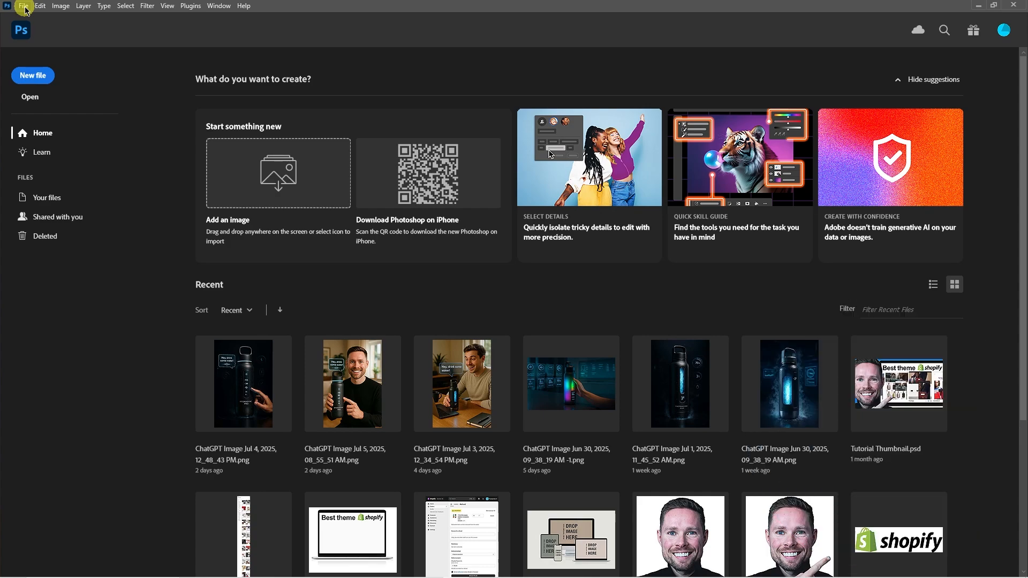
- Switch to Photoshop, open the ChatGPT bottle image and set its canvas height to 850 pixels, keeping the 2000-pixel width
{"action": "left_click", "coordinate": [24, 7]}
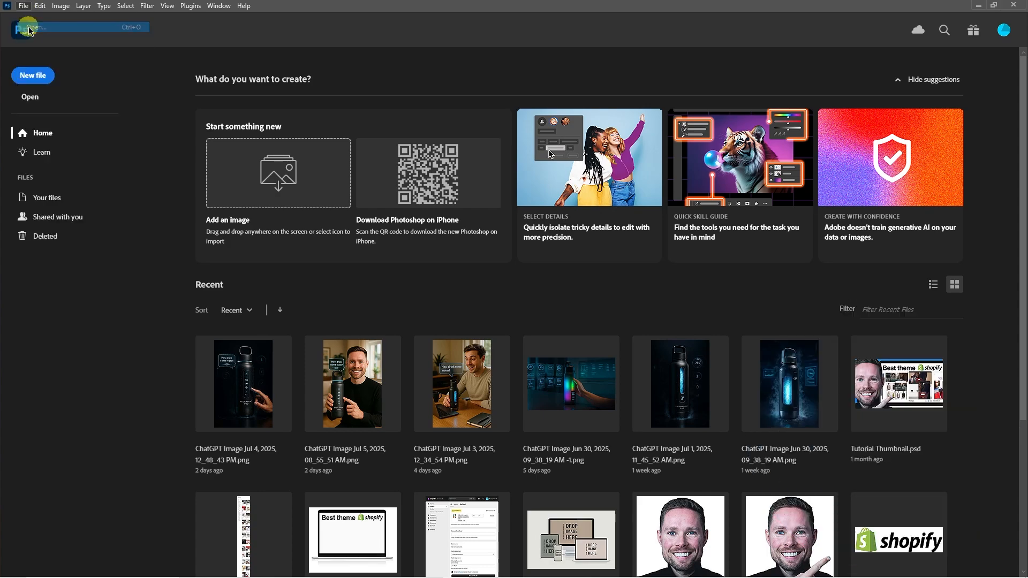
{"action": "left_click", "coordinate": [364, 245]}
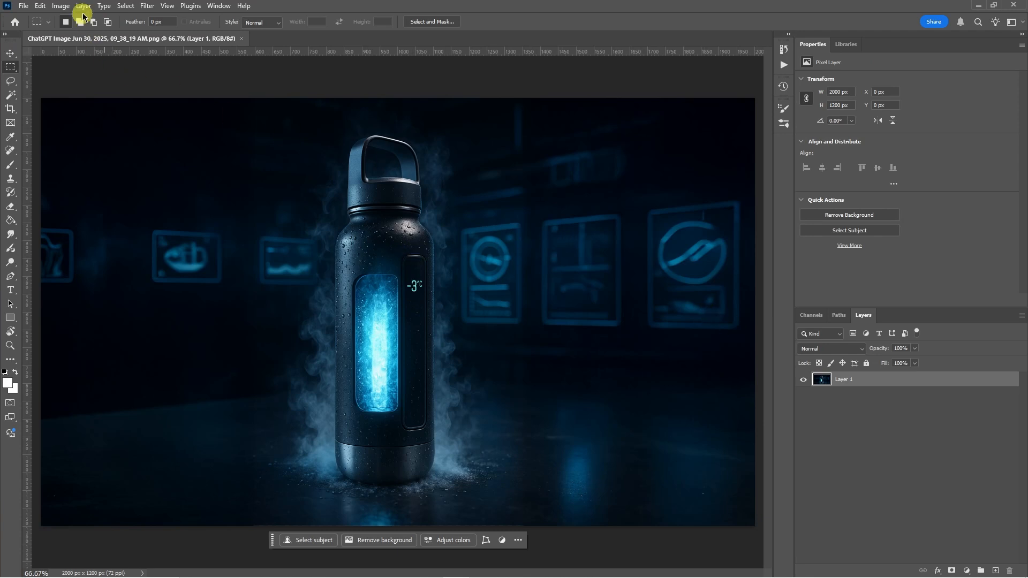
{"action": "left_click", "coordinate": [61, 6]}
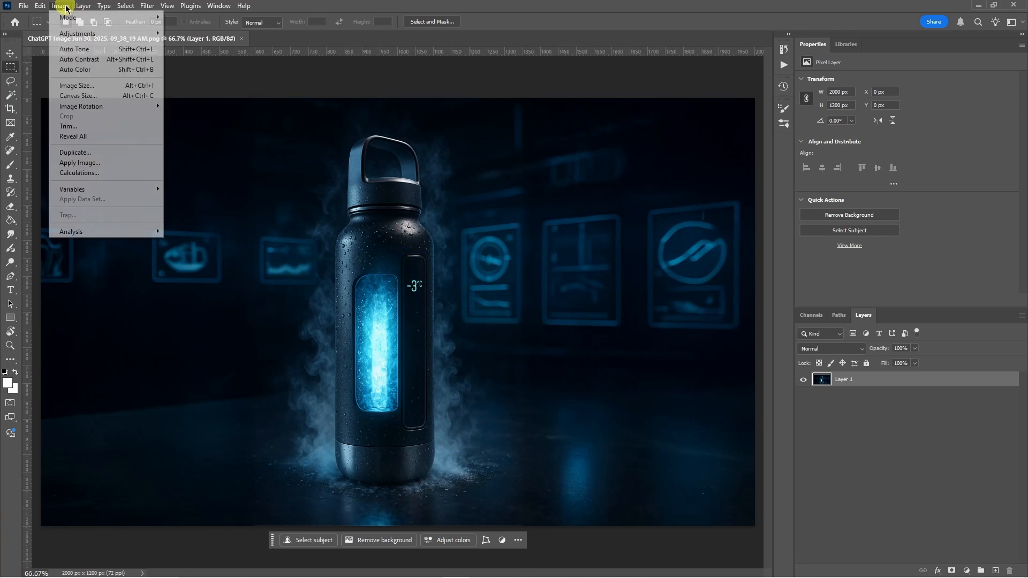
{"action": "left_click", "coordinate": [100, 96]}
{"action": "left_click_drag", "start_coordinate": [493, 110], "coordinate": [660, 136]}
{"action": "double_click", "coordinate": [645, 223]}
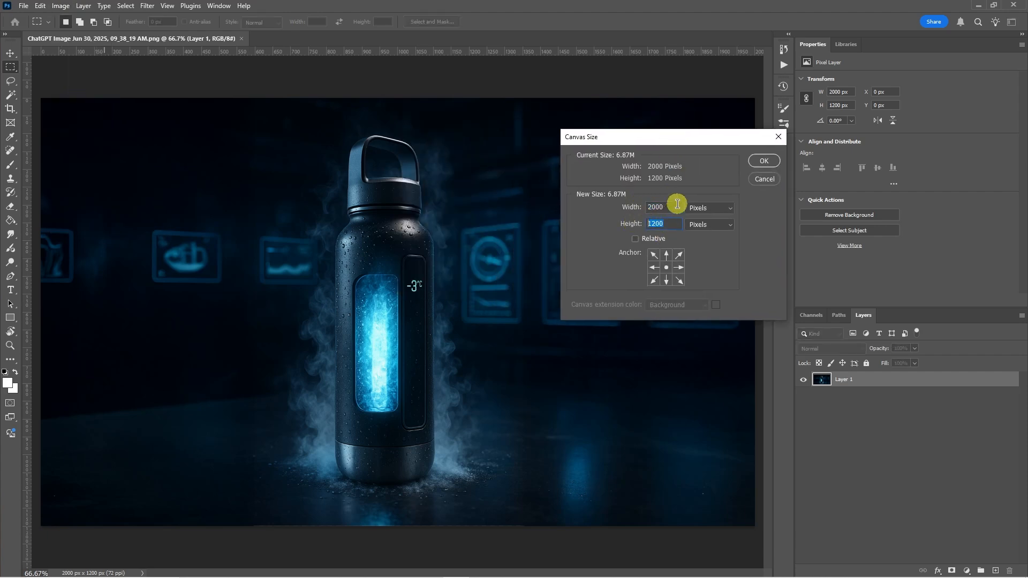
{"action": "key", "text": "Tab"}
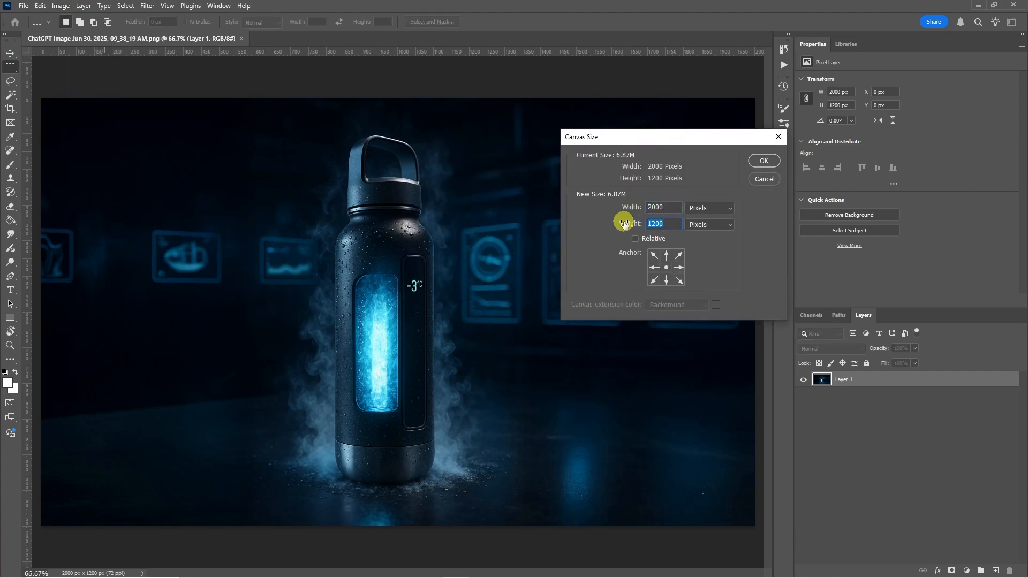
{"action": "type", "text": "850"}
{"action": "left_click", "coordinate": [770, 165]}
{"action": "left_click", "coordinate": [466, 278]}
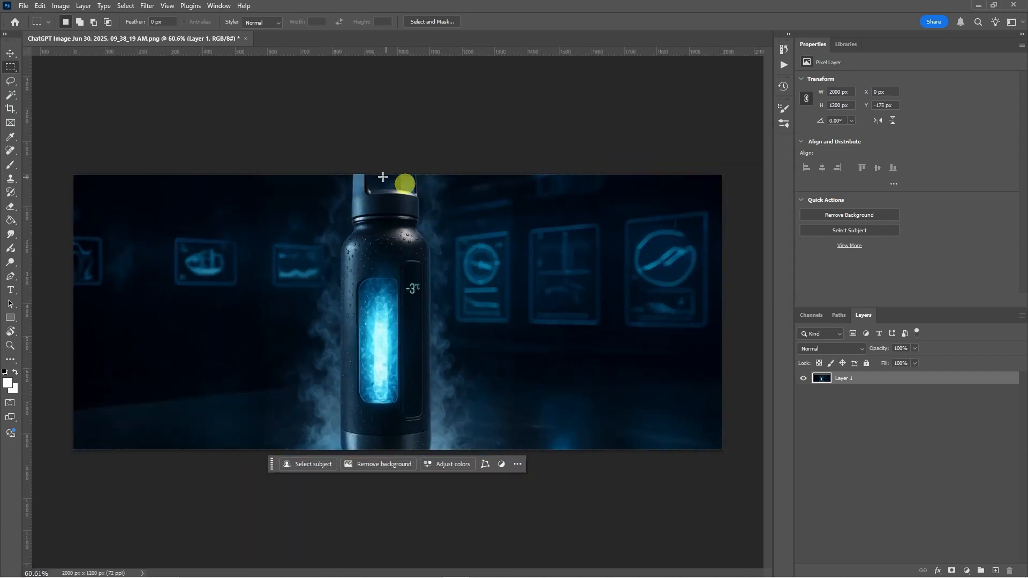
- Compare the cropped canvas with the storefront banner, and scale Layer 1 to about 72% so the whole bottle fits the canvas
{"action": "key", "text": "alt+Tab"}
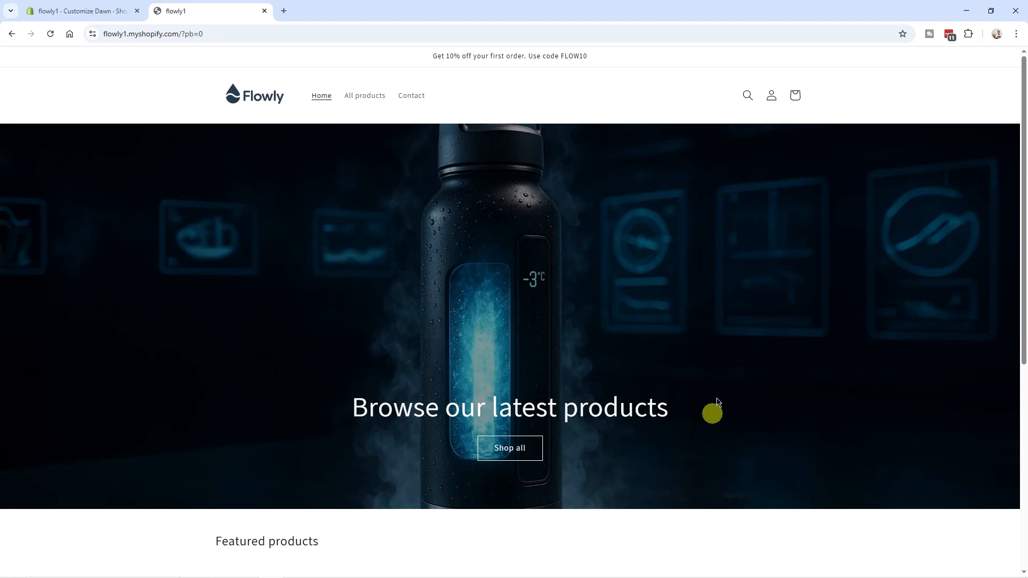
{"action": "key", "text": "alt+Tab"}
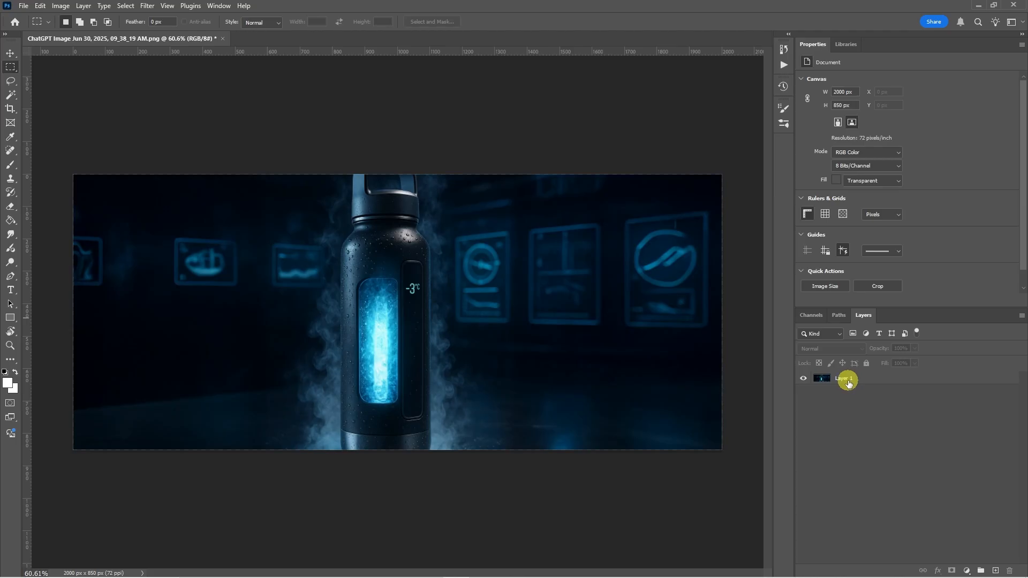
{"action": "left_click", "coordinate": [850, 382]}
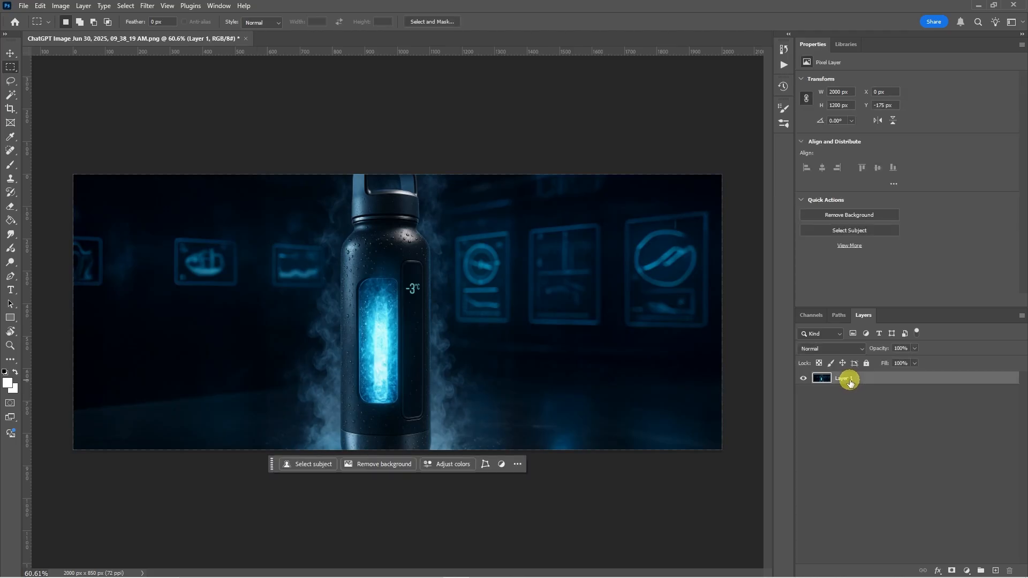
{"action": "left_click", "coordinate": [41, 7]}
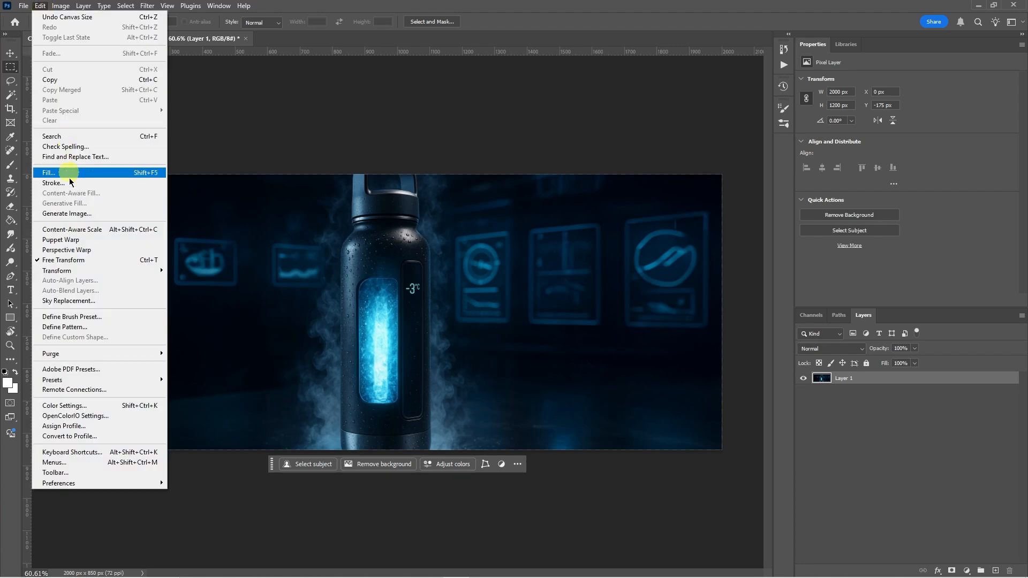
{"action": "left_click", "coordinate": [152, 262]}
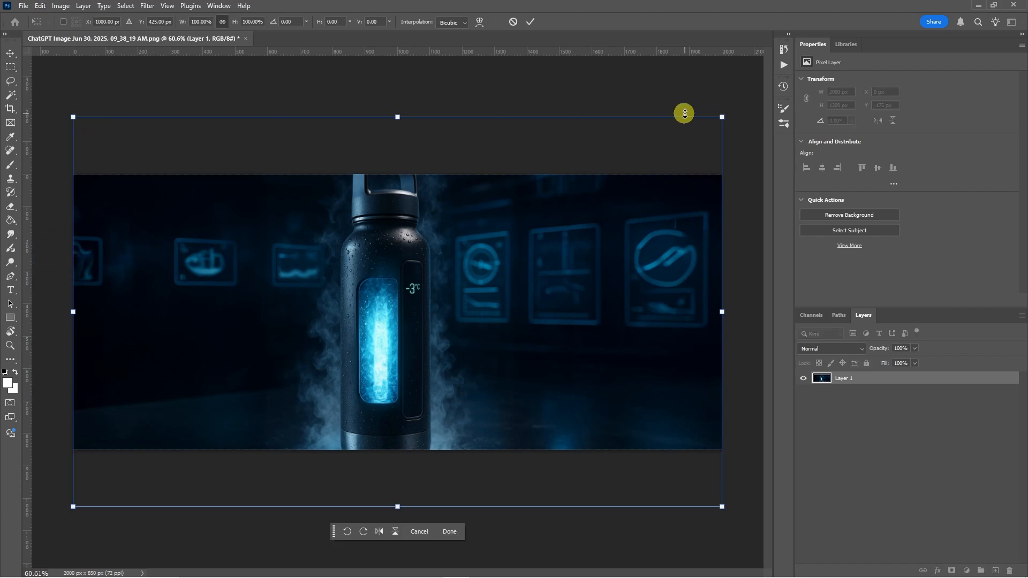
{"action": "left_click_drag", "start_coordinate": [722, 115], "coordinate": [561, 184]}
{"action": "mouse_move", "coordinate": [534, 228]}
{"action": "left_mouse_down"}
{"action": "mouse_move", "coordinate": [534, 242]}
{"action": "mouse_move", "coordinate": [530, 216]}
{"action": "left_mouse_up"}
{"action": "left_click_drag", "start_coordinate": [563, 466], "coordinate": [539, 453]}
{"action": "left_click_drag", "start_coordinate": [256, 289], "coordinate": [350, 290]}
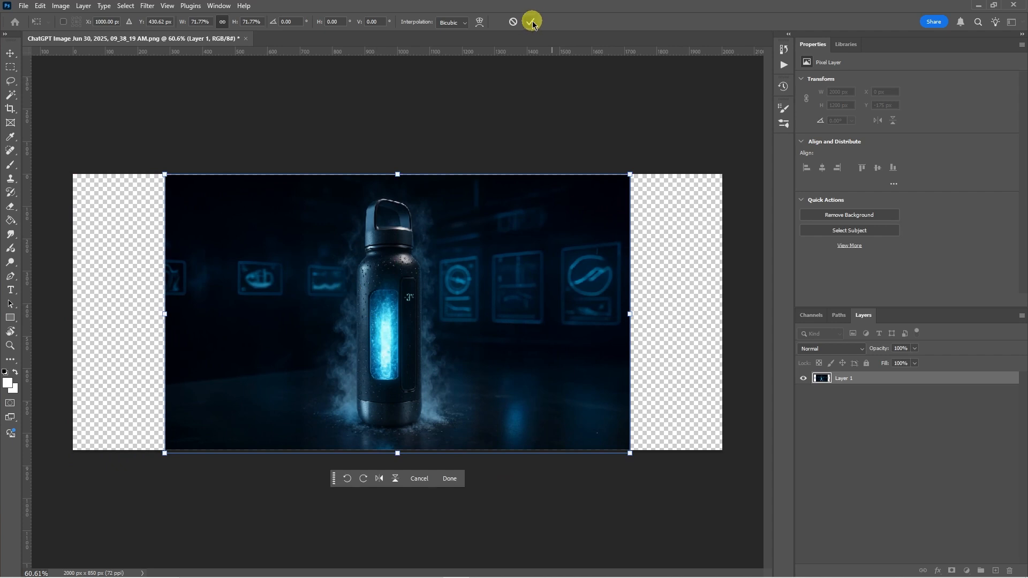
{"action": "left_click", "coordinate": [530, 22]}
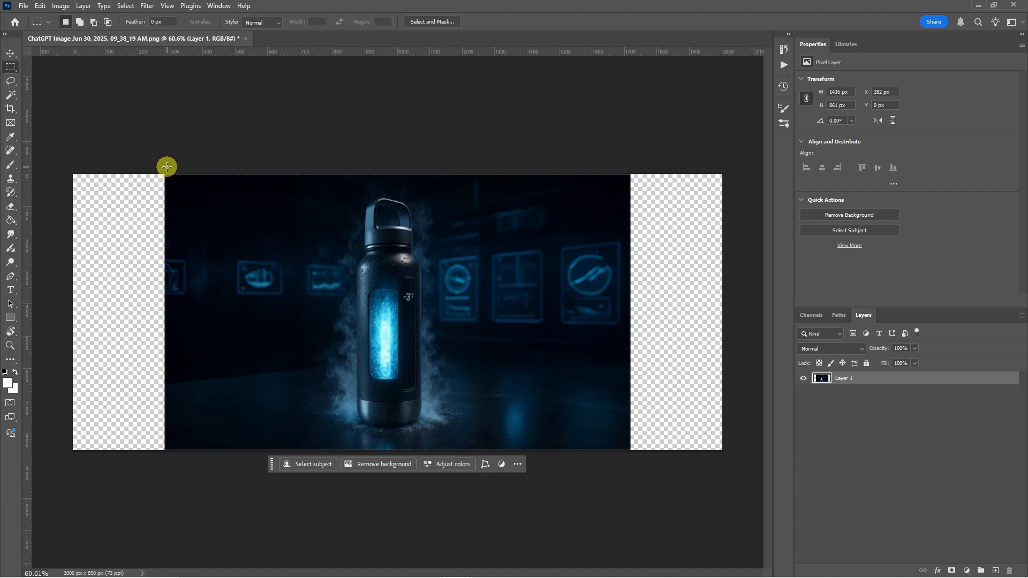
- Select the empty areas on both sides of the bottle image and fill them with Generative Fill without a prompt
{"action": "left_click_drag", "start_coordinate": [167, 167], "coordinate": [622, 477]}
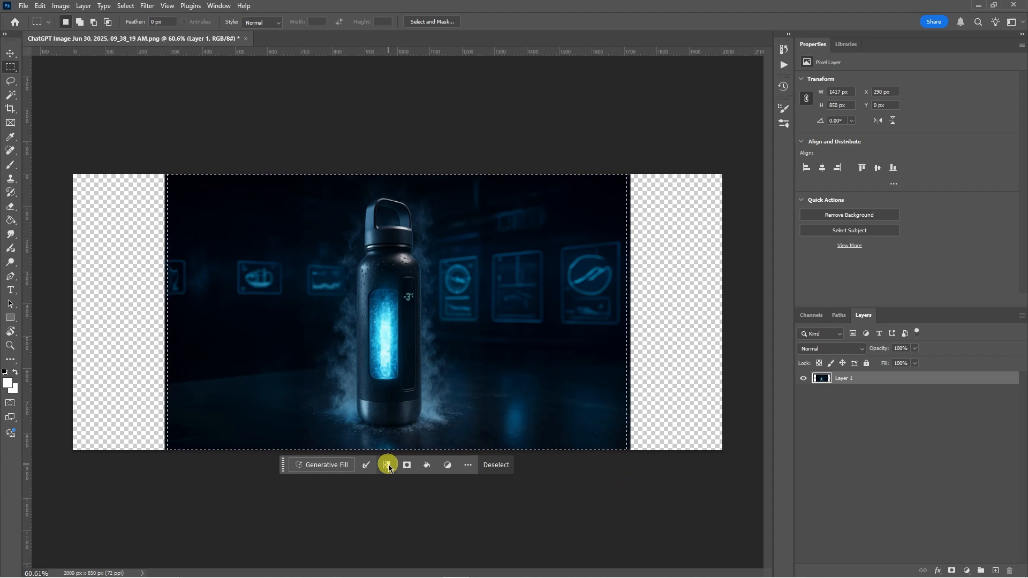
{"action": "left_click", "coordinate": [387, 464]}
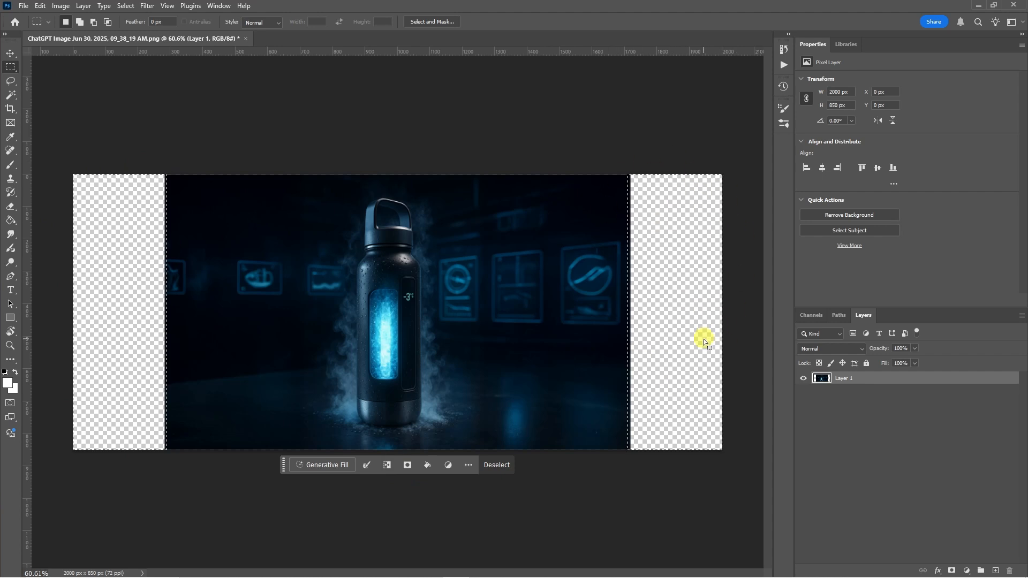
{"action": "left_click", "coordinate": [335, 473]}
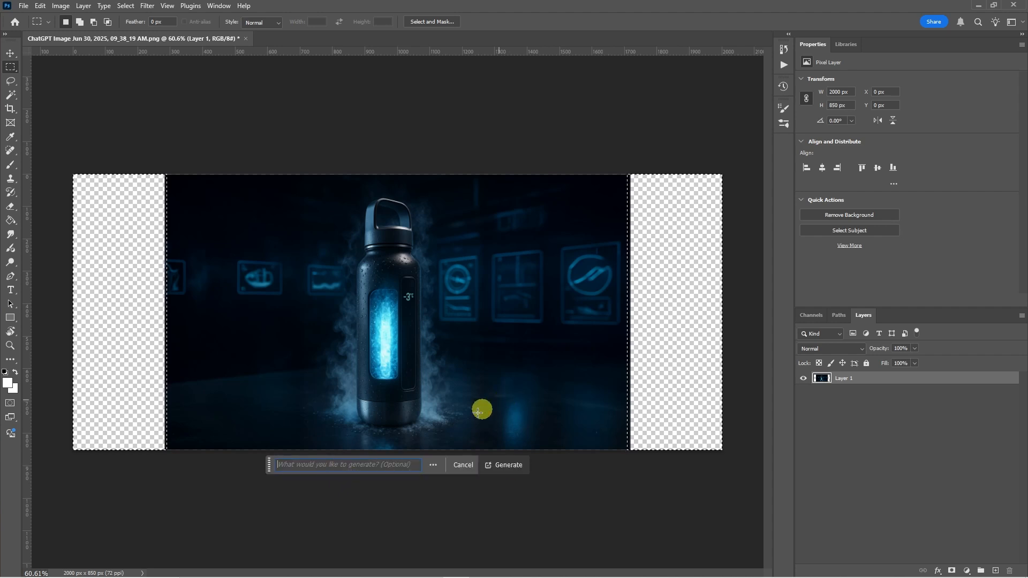
{"action": "left_click", "coordinate": [514, 469]}
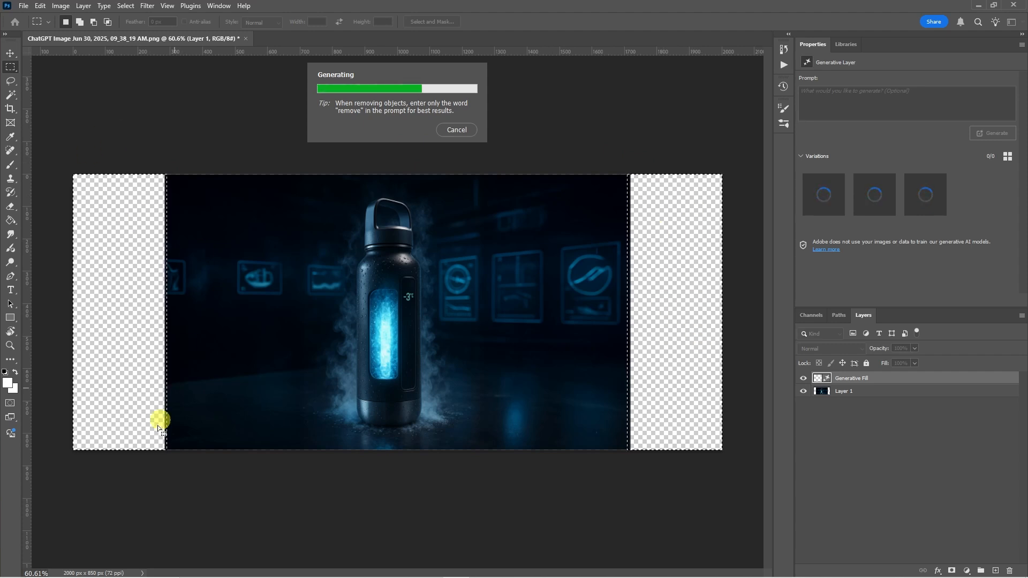
- Export the extended banner as Background Flowly Store Png in the Images Flowly Shop folder, and check its properties and full image
{"action": "left_click", "coordinate": [23, 6]}
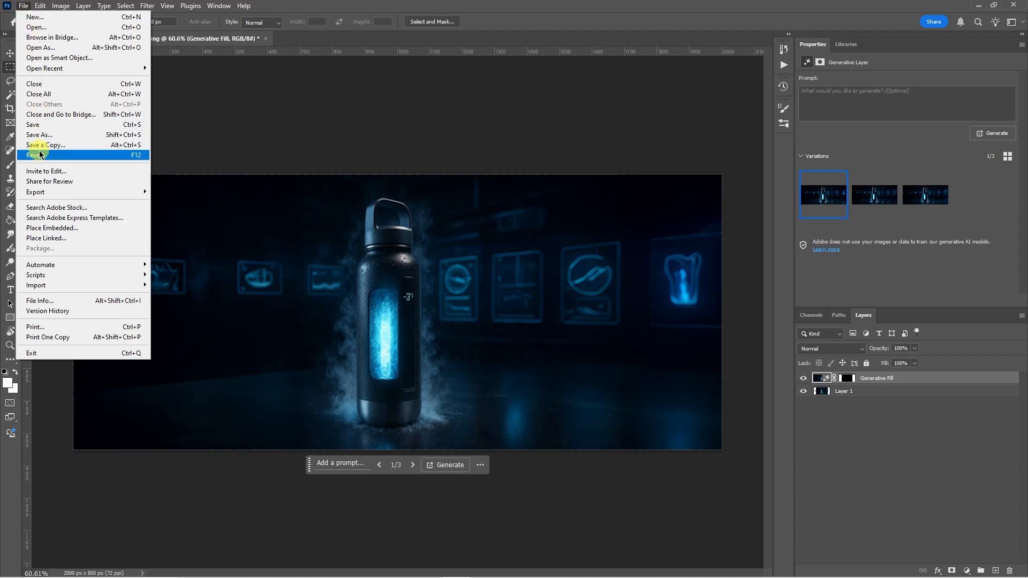
{"action": "mouse_move", "coordinate": [40, 190]}
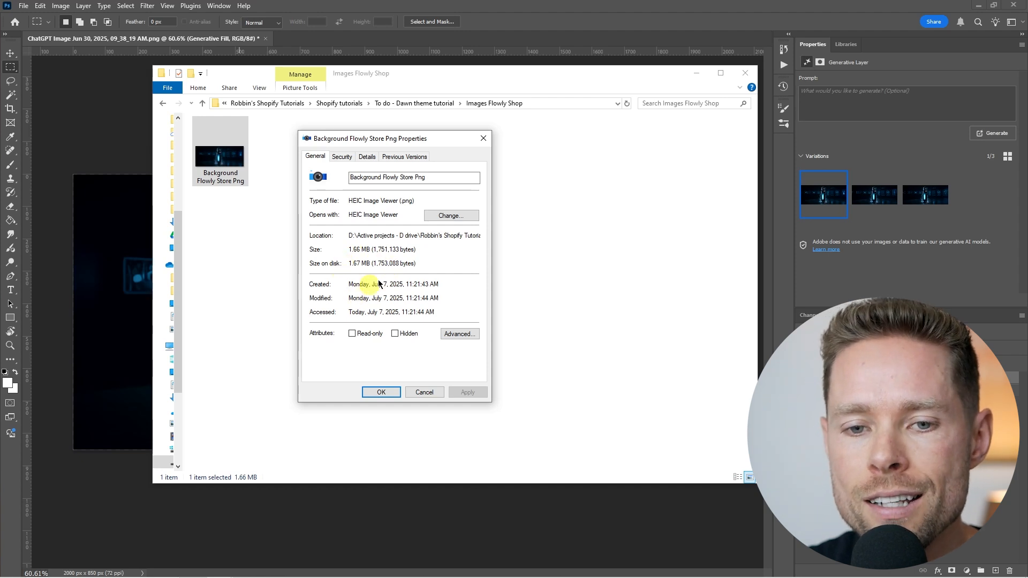
{"action": "left_click", "coordinate": [489, 140]}
{"action": "left_click", "coordinate": [239, 159]}
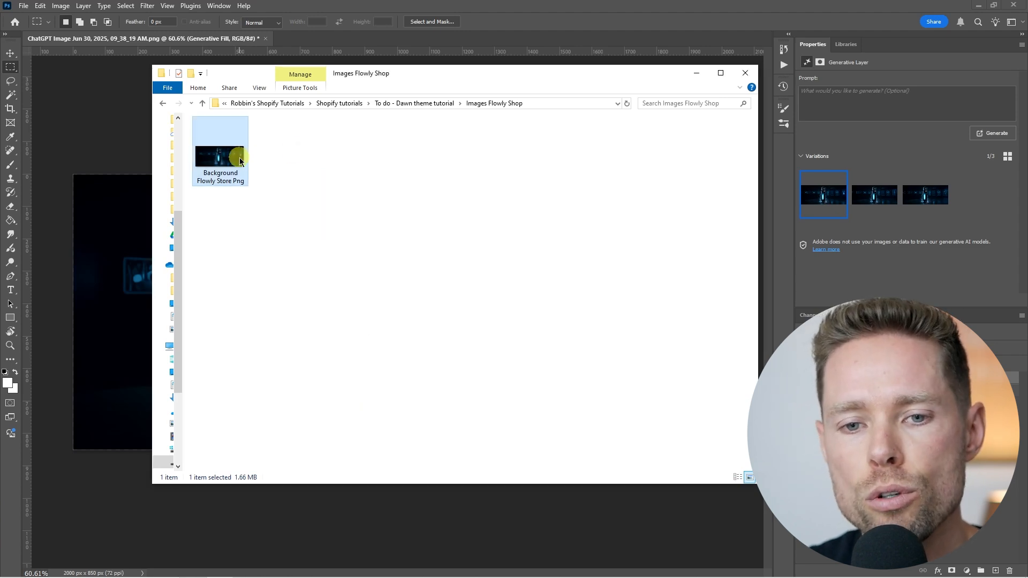
{"action": "double_click", "coordinate": [230, 162]}
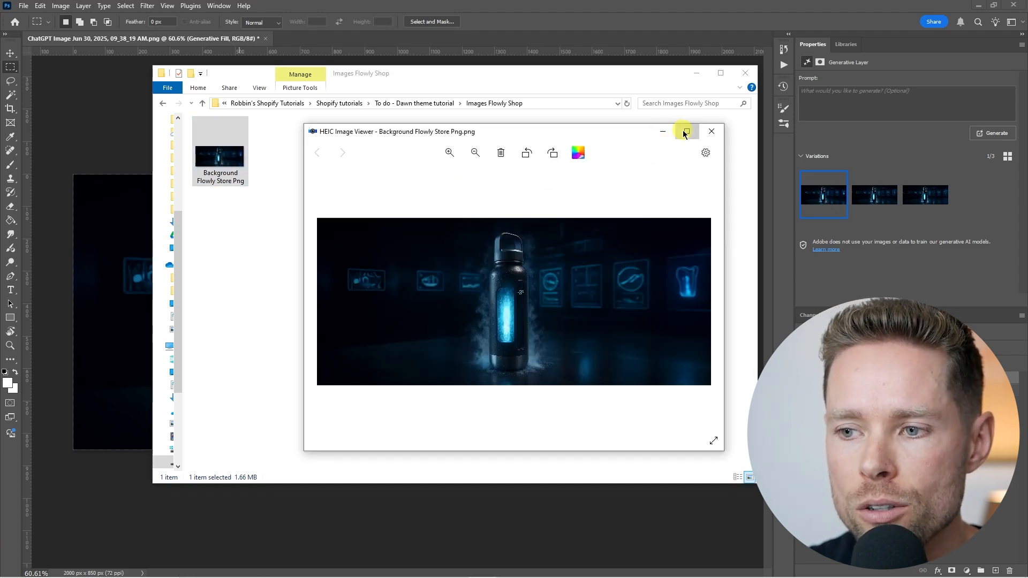
{"action": "left_click", "coordinate": [685, 131]}
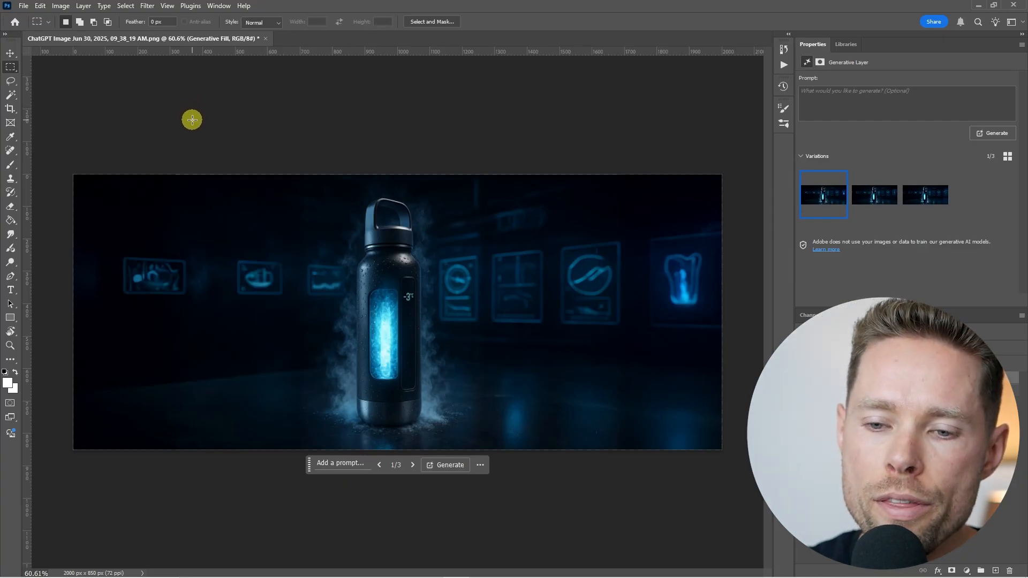
- Save a WebP copy named Background Flowly Store webp with Lossy compression at quality 65, and view the saved image
{"action": "left_click", "coordinate": [24, 5]}
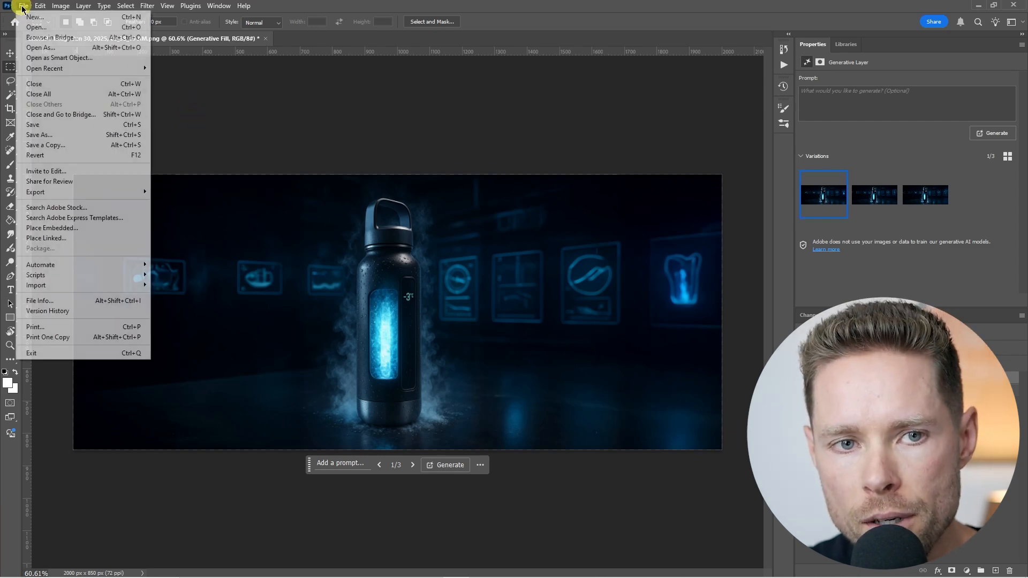
{"action": "left_click", "coordinate": [47, 146]}
{"action": "left_click", "coordinate": [241, 424]}
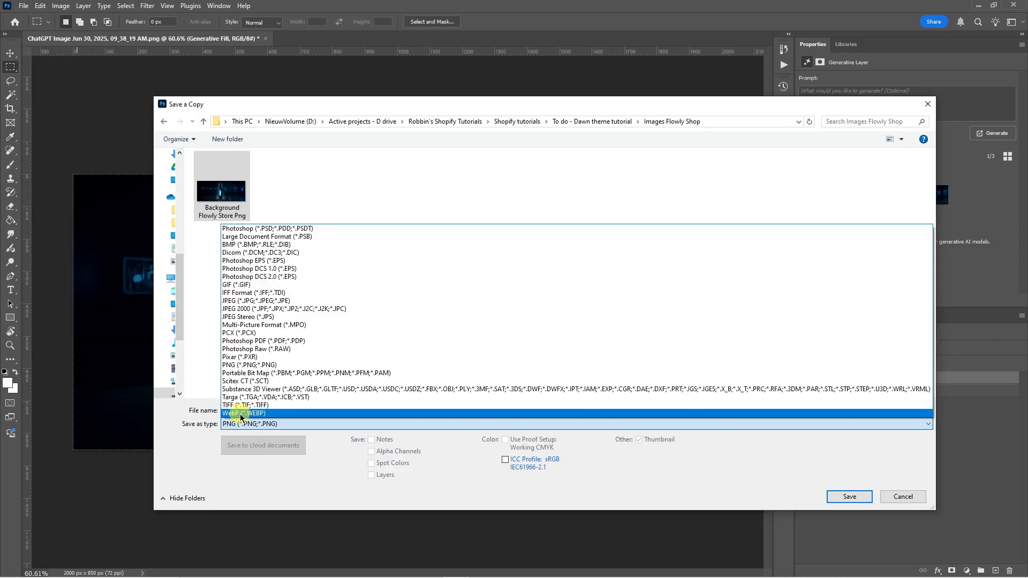
{"action": "left_click", "coordinate": [250, 414]}
{"action": "left_click", "coordinate": [263, 412]}
{"action": "left_click", "coordinate": [332, 411]}
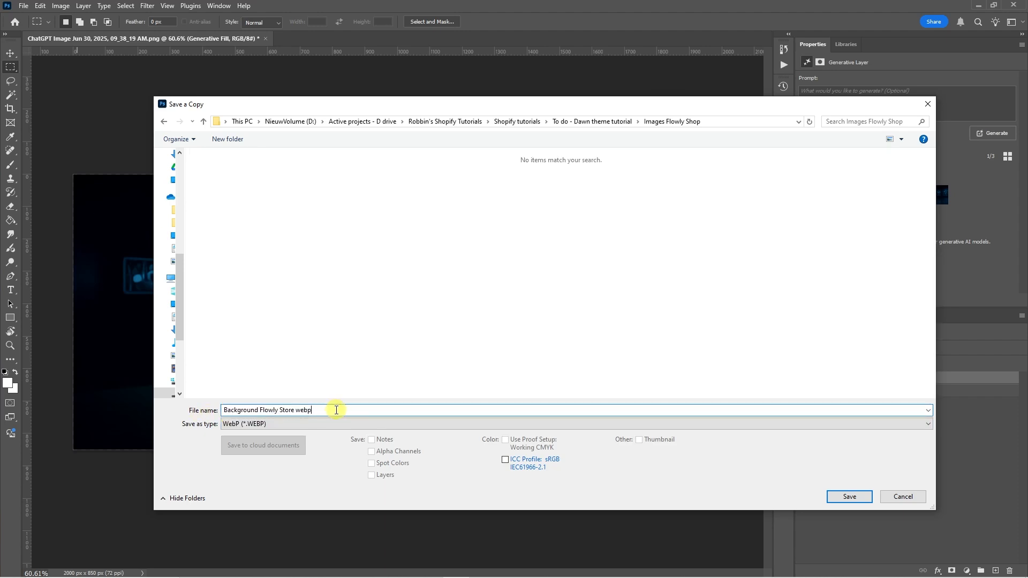
{"action": "left_click", "coordinate": [846, 497]}
{"action": "left_click_drag", "start_coordinate": [544, 257], "coordinate": [415, 114]}
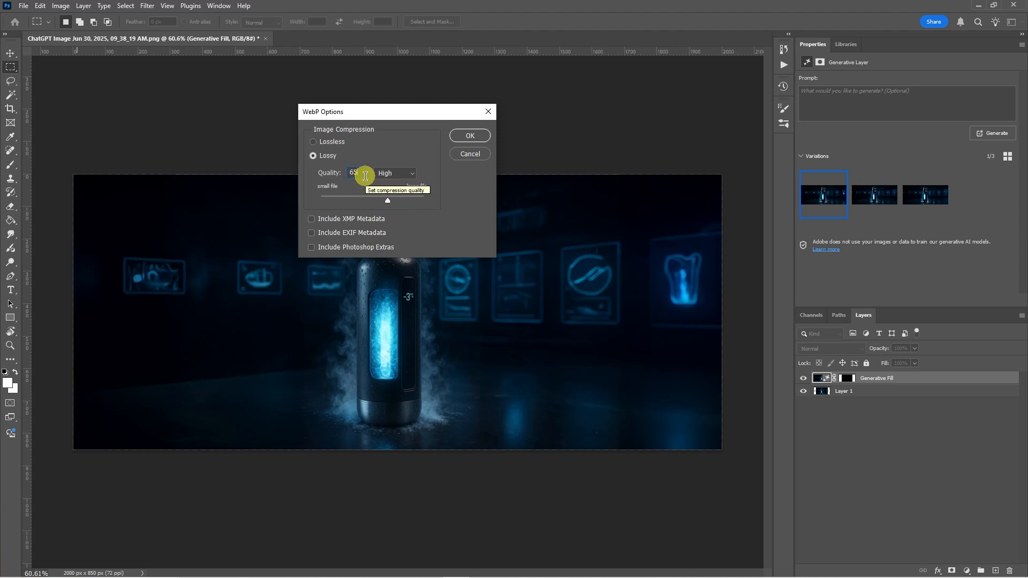
{"action": "left_click", "coordinate": [470, 136]}
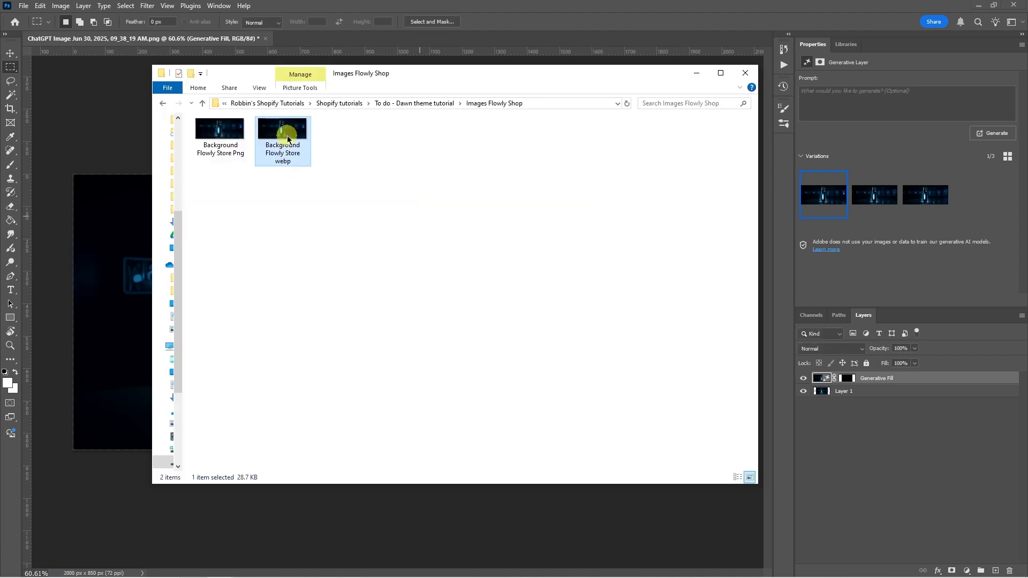
{"action": "double_click", "coordinate": [287, 136]}
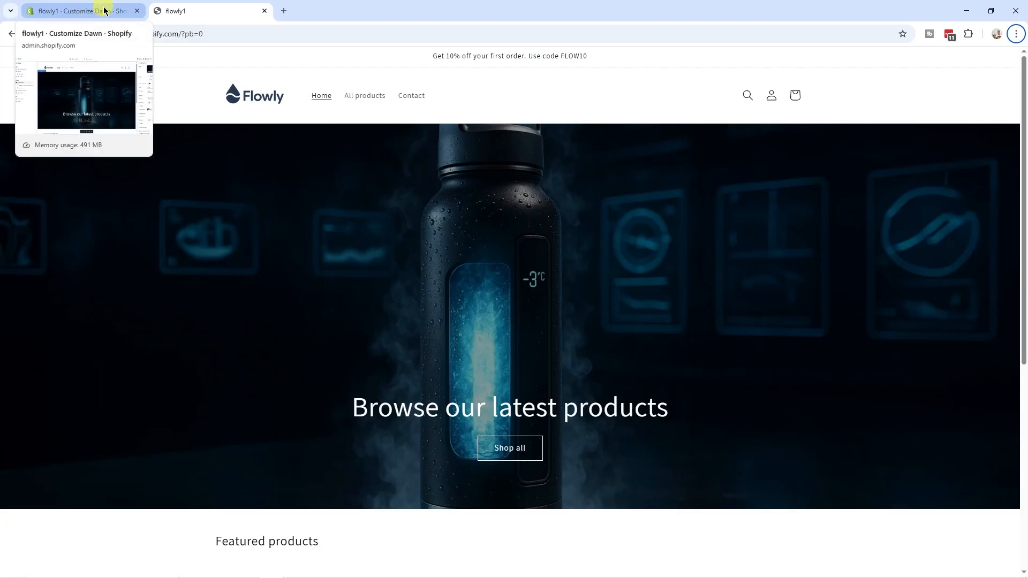
- Replace the image banner's first image with the uploaded Background Flowly Store webp file and save the home page
{"action": "left_click", "coordinate": [103, 9]}
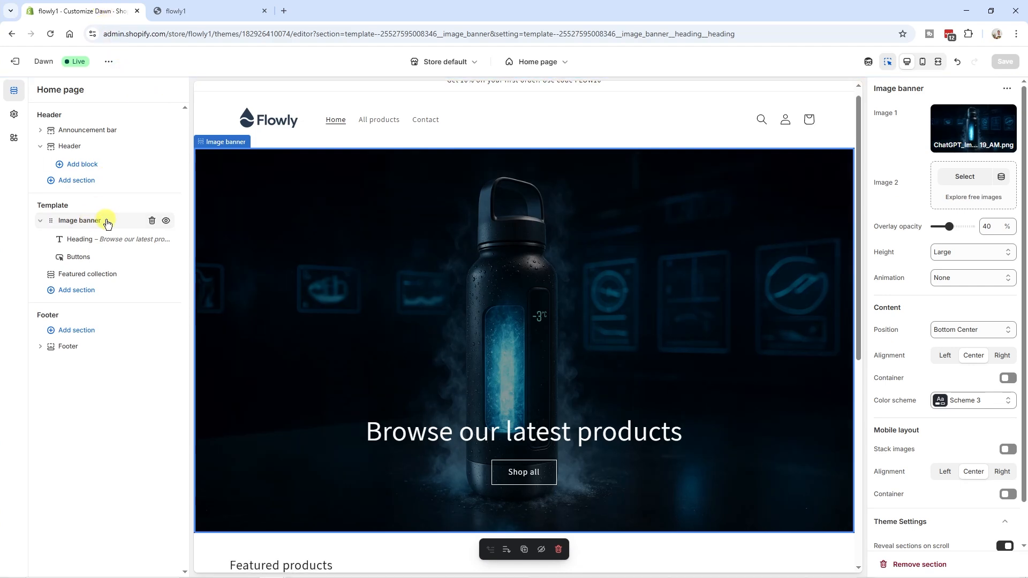
{"action": "mouse_move", "coordinate": [957, 134]}
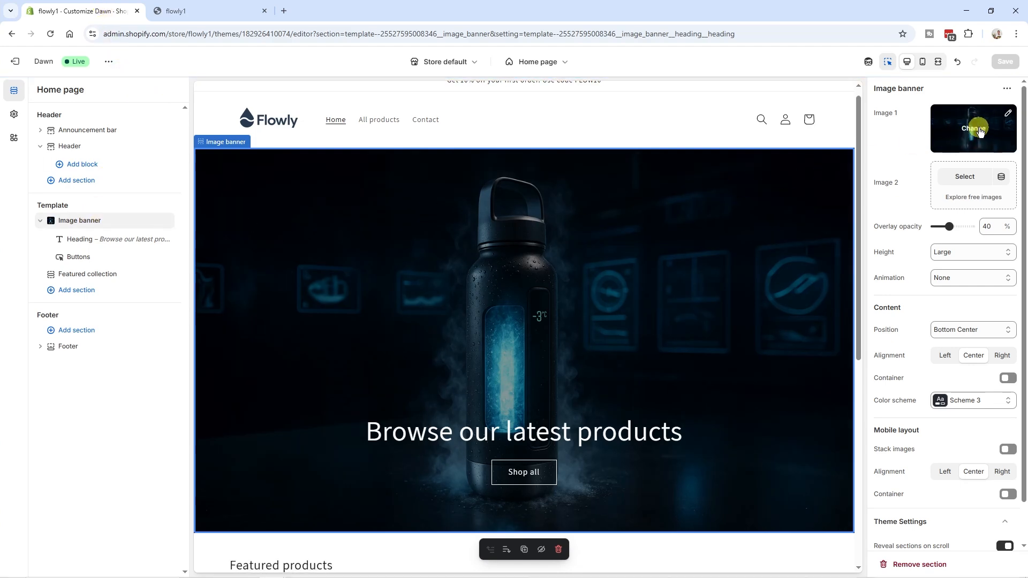
{"action": "left_click", "coordinate": [980, 130]}
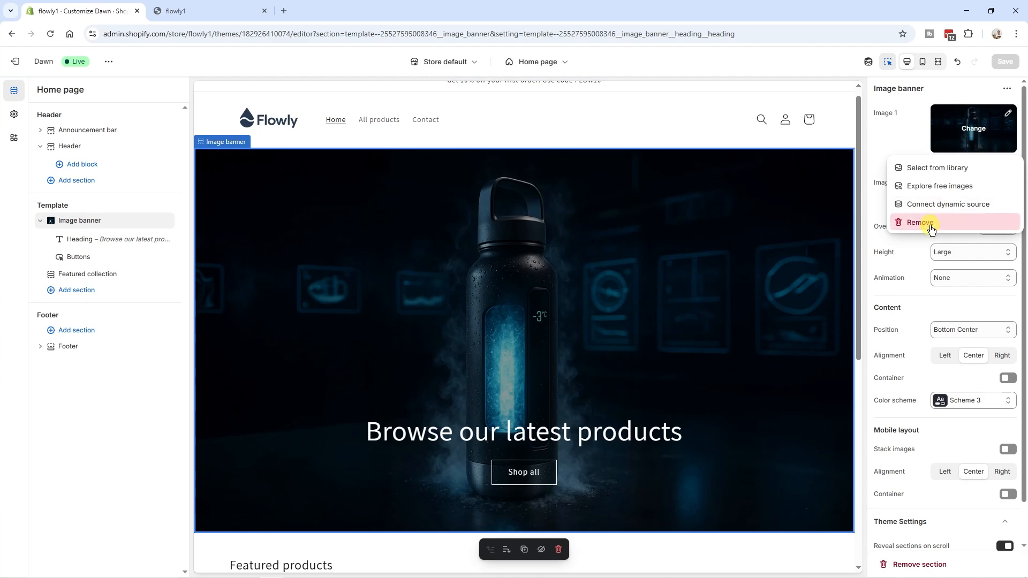
{"action": "left_click", "coordinate": [931, 229]}
{"action": "left_click", "coordinate": [966, 120]}
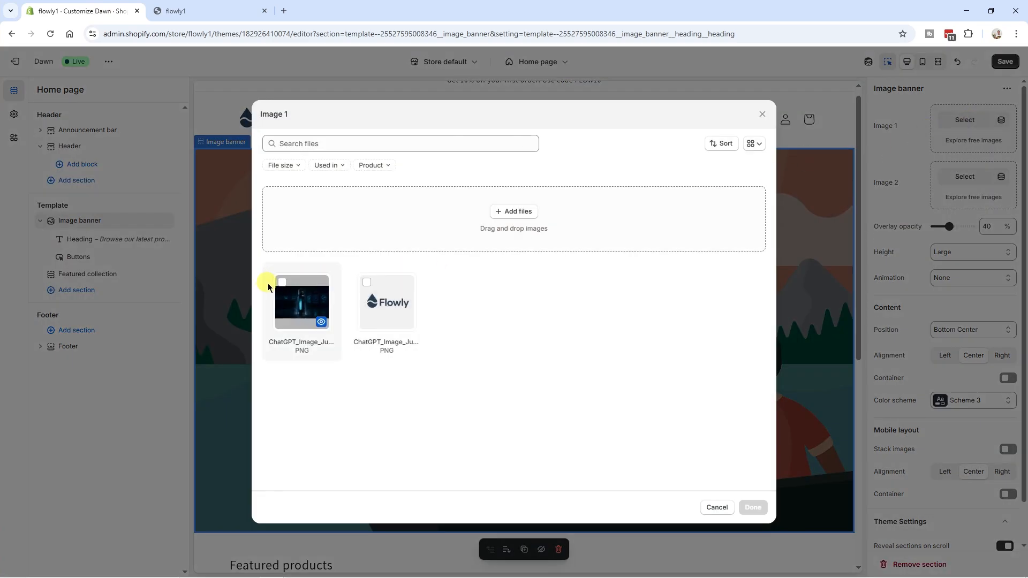
{"action": "left_click", "coordinate": [515, 213]}
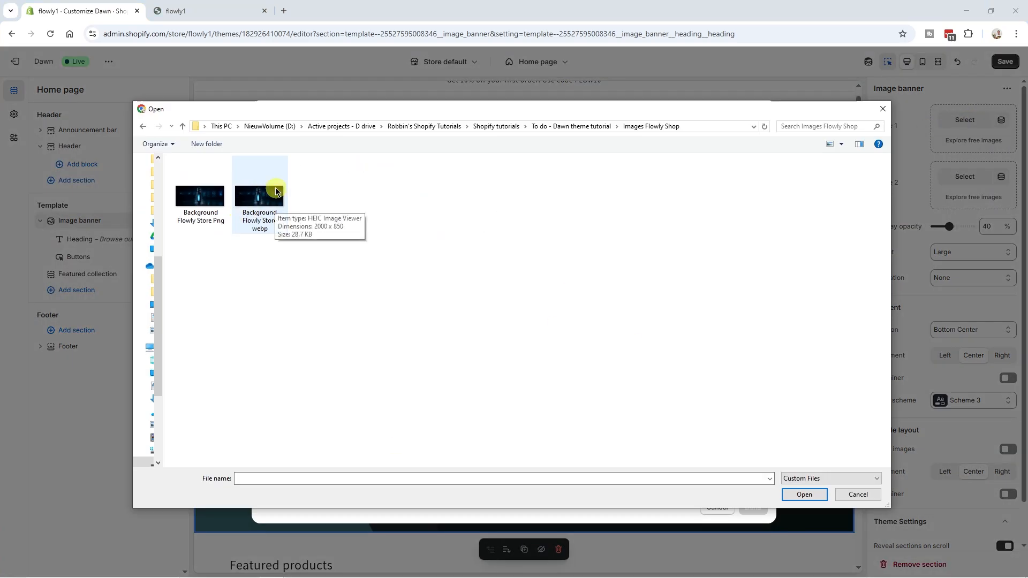
{"action": "double_click", "coordinate": [267, 199]}
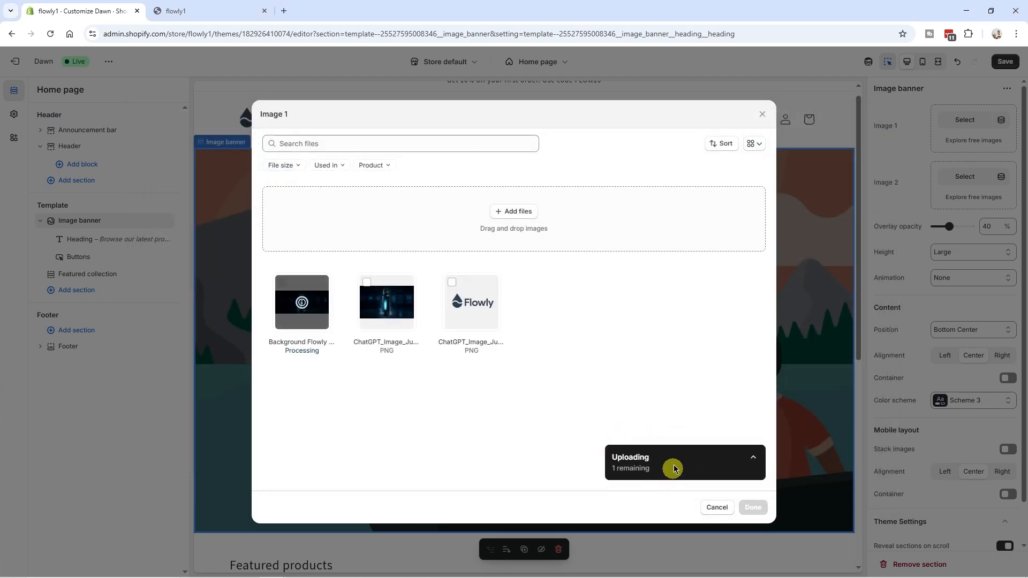
{"action": "left_click", "coordinate": [753, 507]}
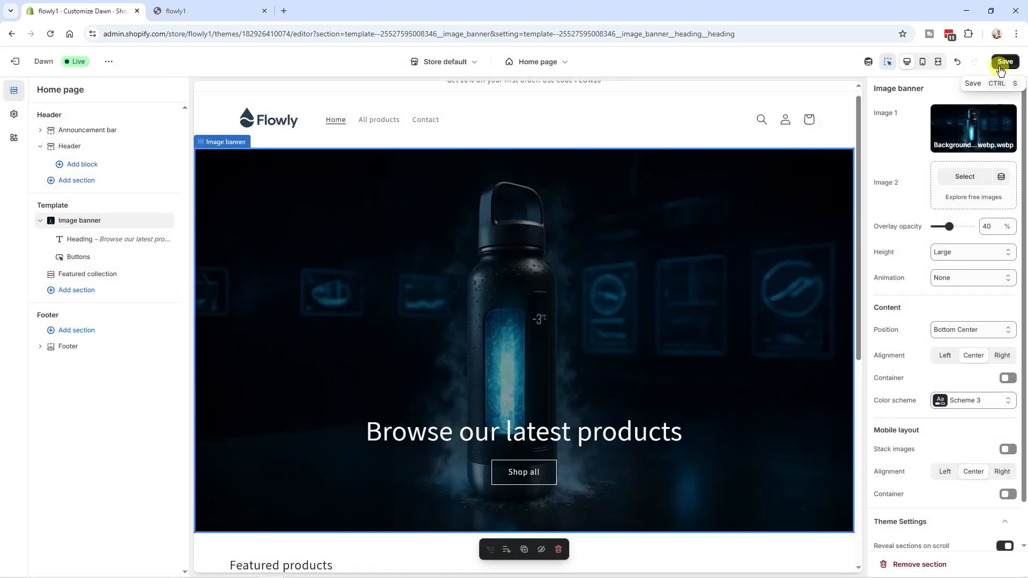
{"action": "left_click", "coordinate": [1005, 63]}
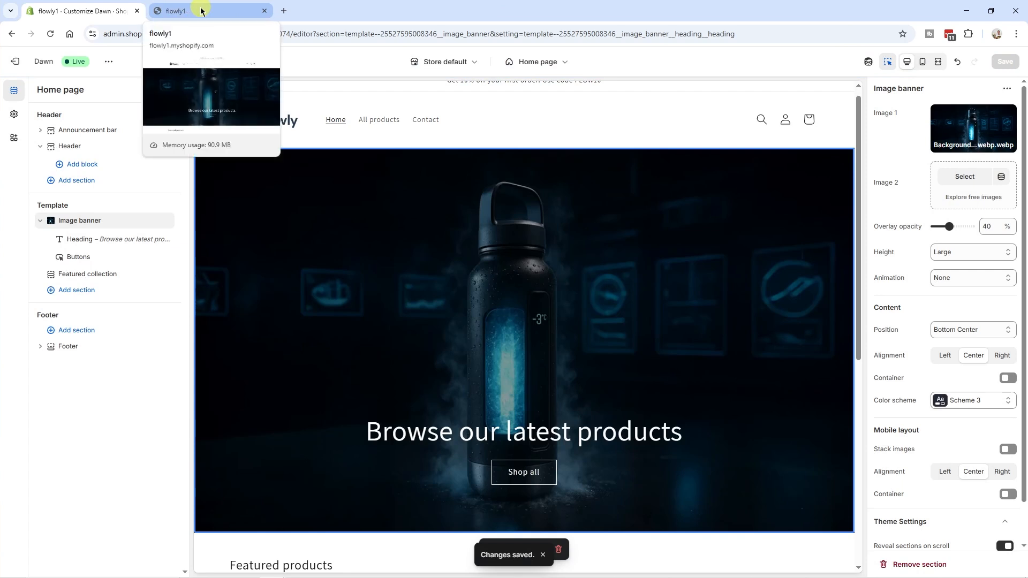
- Reload the live storefront to check the new banner image, and preview the home page in mobile view
{"action": "left_click", "coordinate": [198, 12]}
{"action": "key", "text": "F5"}
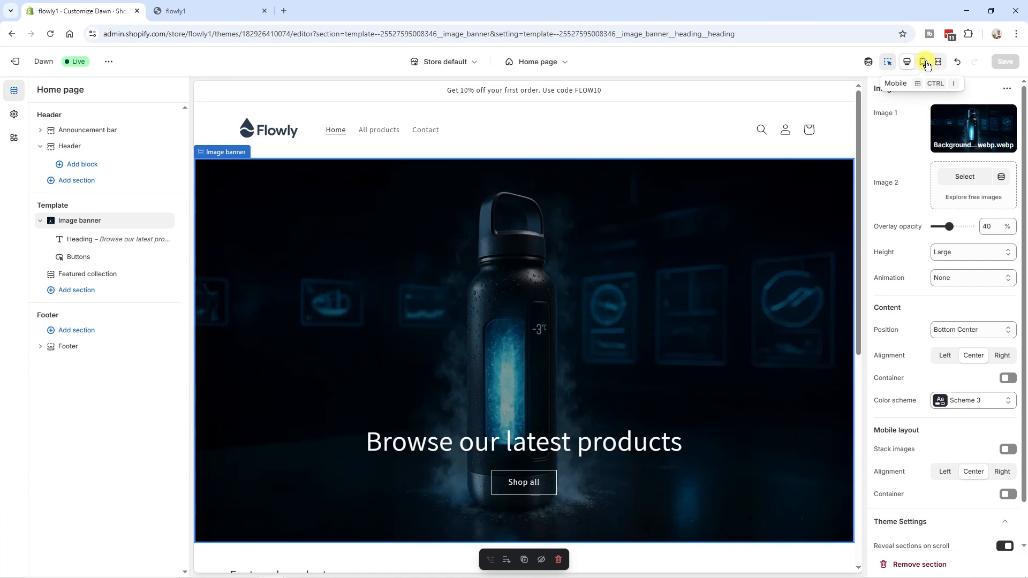
{"action": "left_click", "coordinate": [926, 63]}
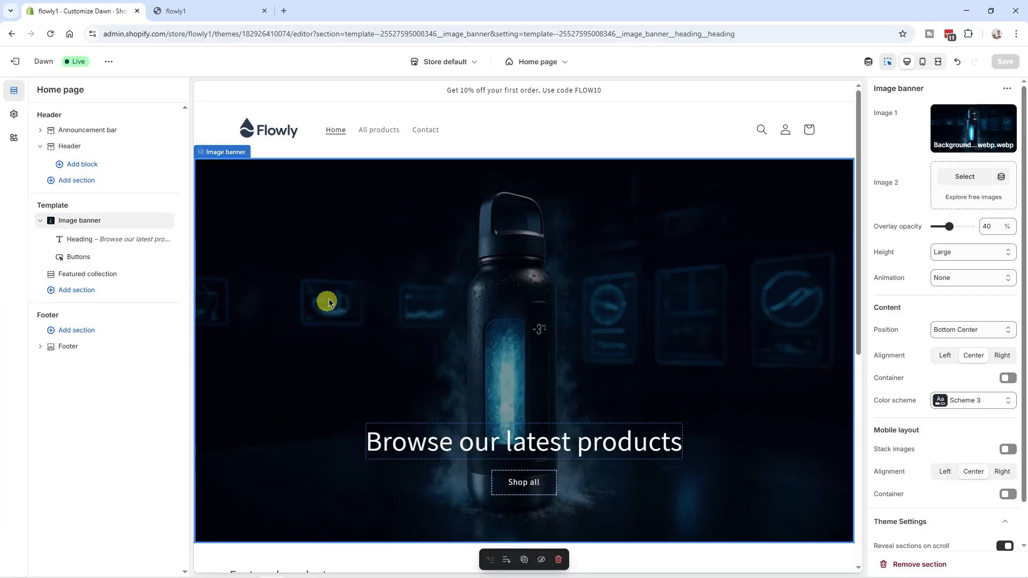
- Change the image banner's heading to "This Isn’t Just a Water Bottle"
{"action": "scroll", "coordinate": [407, 284], "scroll_direction": "down", "scroll_amount": 1}
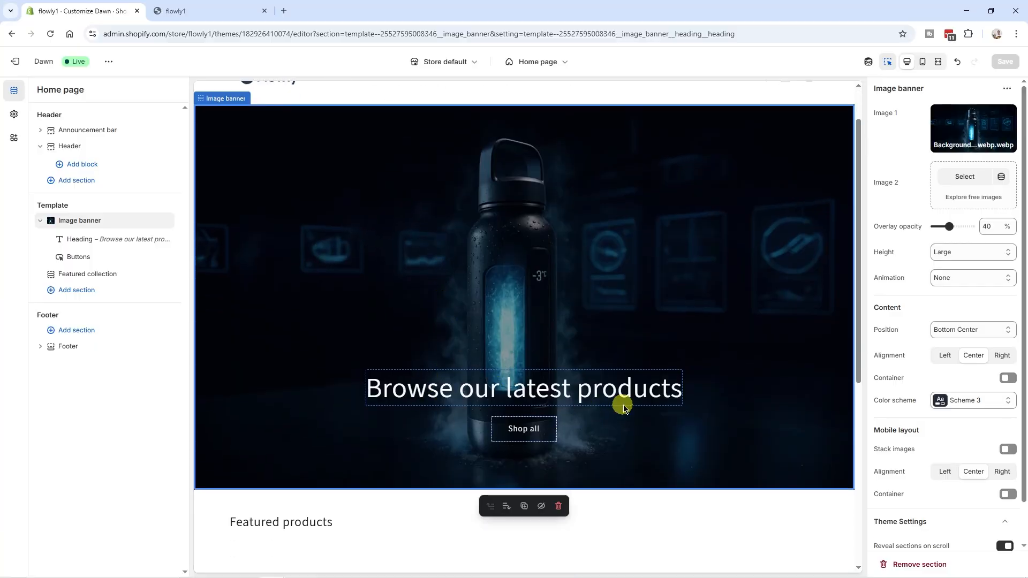
{"action": "left_click", "coordinate": [527, 396]}
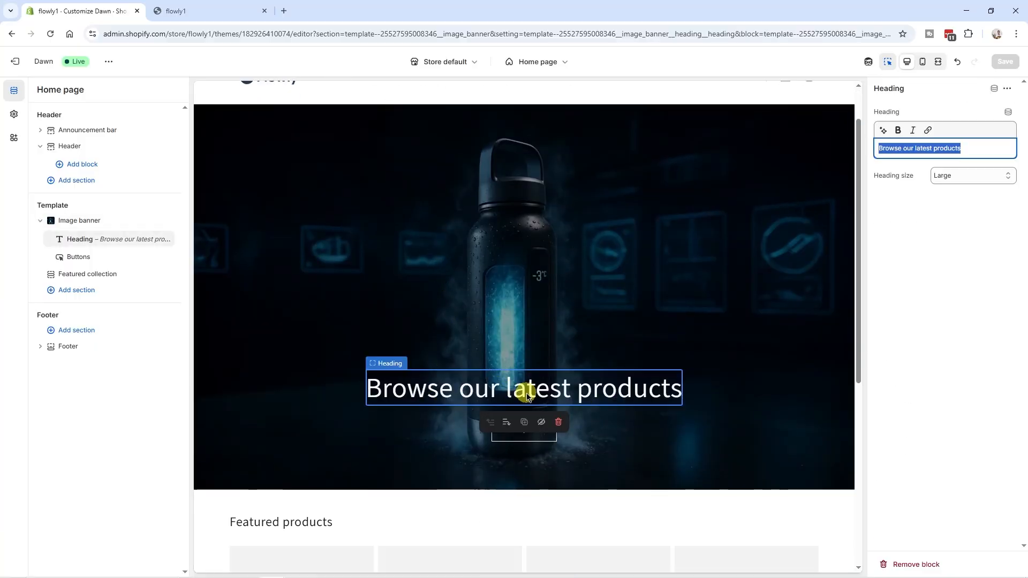
{"action": "type", "text": "This Isn’t Just a Water Bottle"}
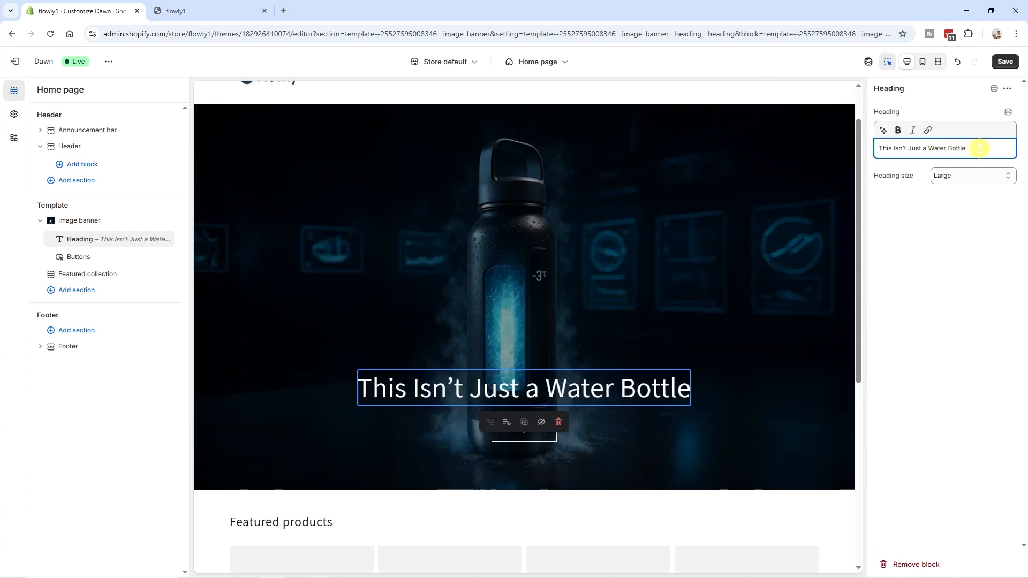
{"action": "left_click_drag", "start_coordinate": [981, 148], "coordinate": [861, 156]}
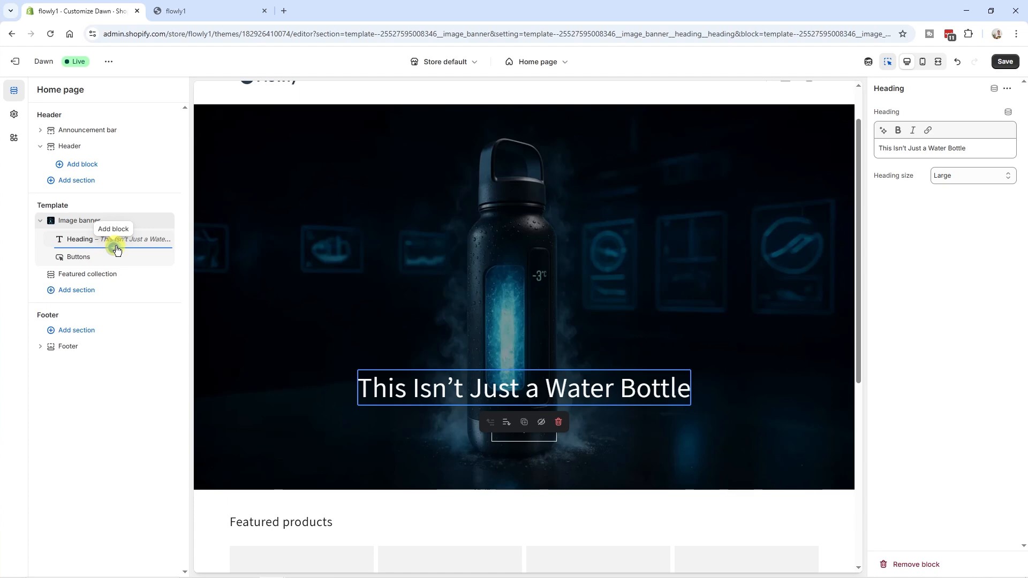
- Add a Subtitle-style text block below the banner heading reading "It chills itself, speaks to you, floats in mid-air, and smells amazing. Meet the future of hydration."
{"action": "left_click", "coordinate": [115, 248]}
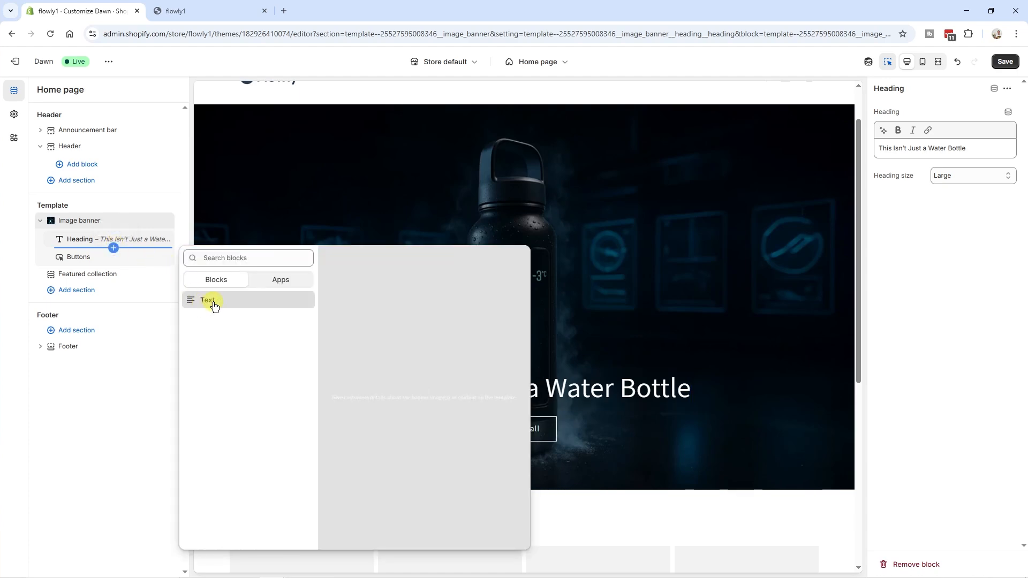
{"action": "left_click", "coordinate": [206, 301]}
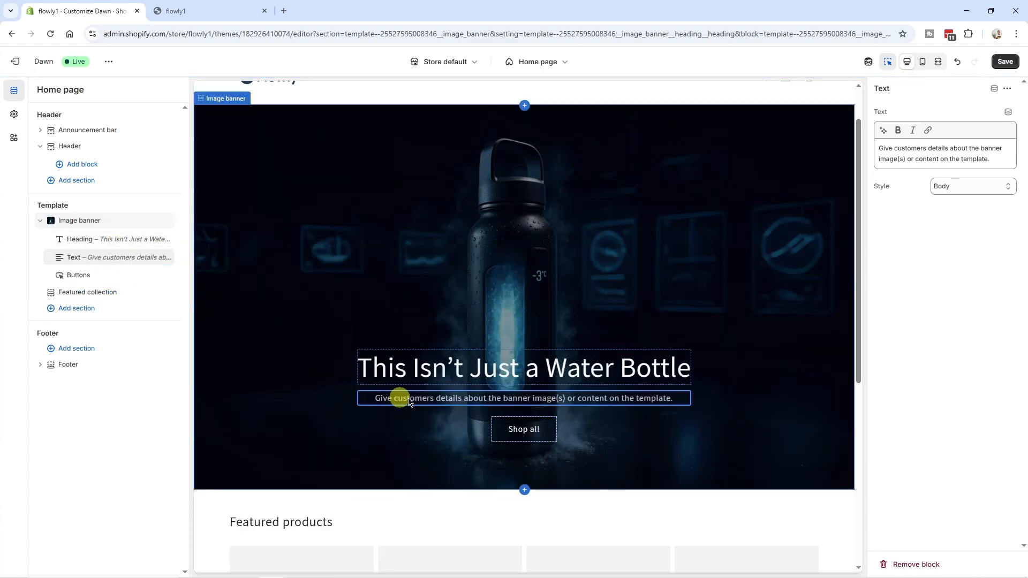
{"action": "left_click", "coordinate": [955, 188]}
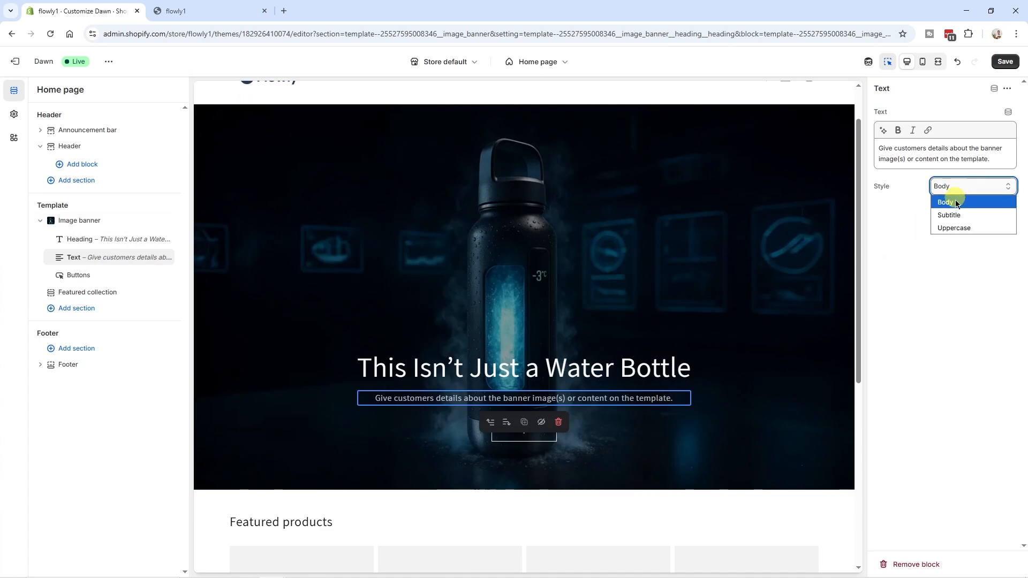
{"action": "left_click", "coordinate": [957, 216]}
{"action": "triple_click", "coordinate": [917, 162]}
{"action": "type", "text": "It chills itself, speaks to you, floats in mid-air, and smells amazing. Meet the future of hydration."}
{"action": "left_click_drag", "start_coordinate": [911, 171], "coordinate": [876, 147]}
- Set the banner's first button label to "Experience ThermaCore One" and view the product image of the ThermaCore One bottle
{"action": "left_click", "coordinate": [529, 434]}
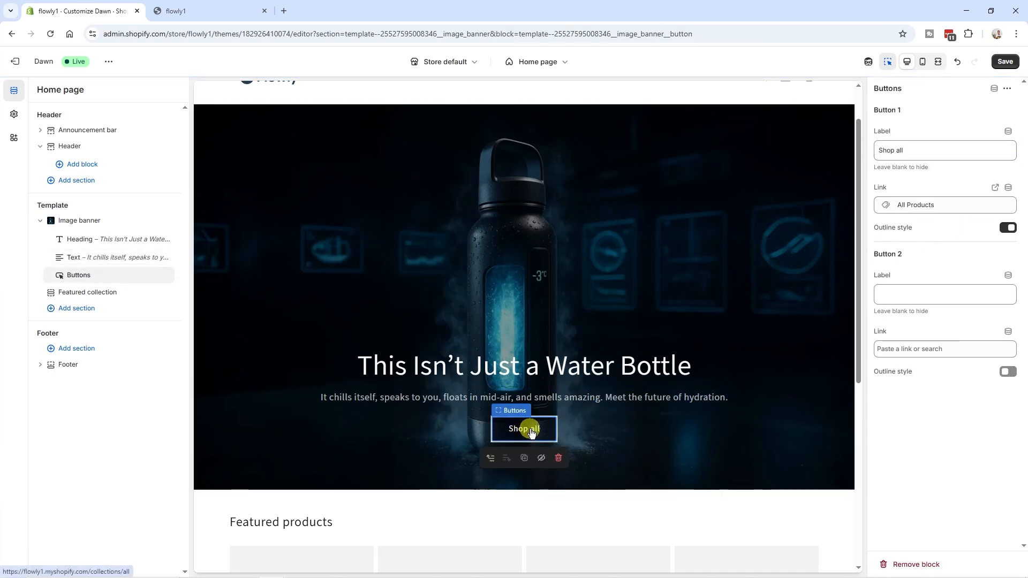
{"action": "left_click", "coordinate": [80, 275]}
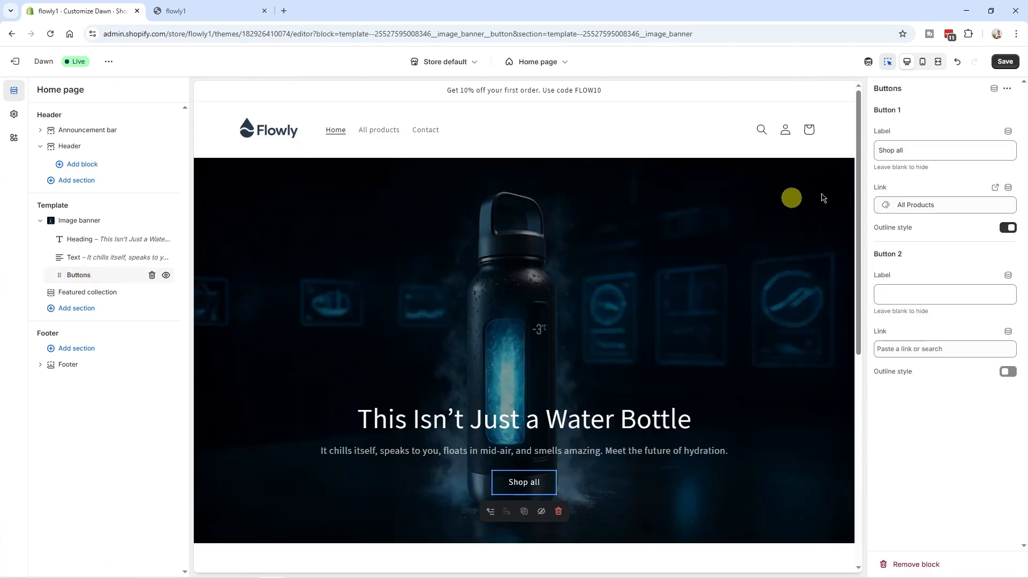
{"action": "left_click_drag", "start_coordinate": [937, 156], "coordinate": [877, 154]}
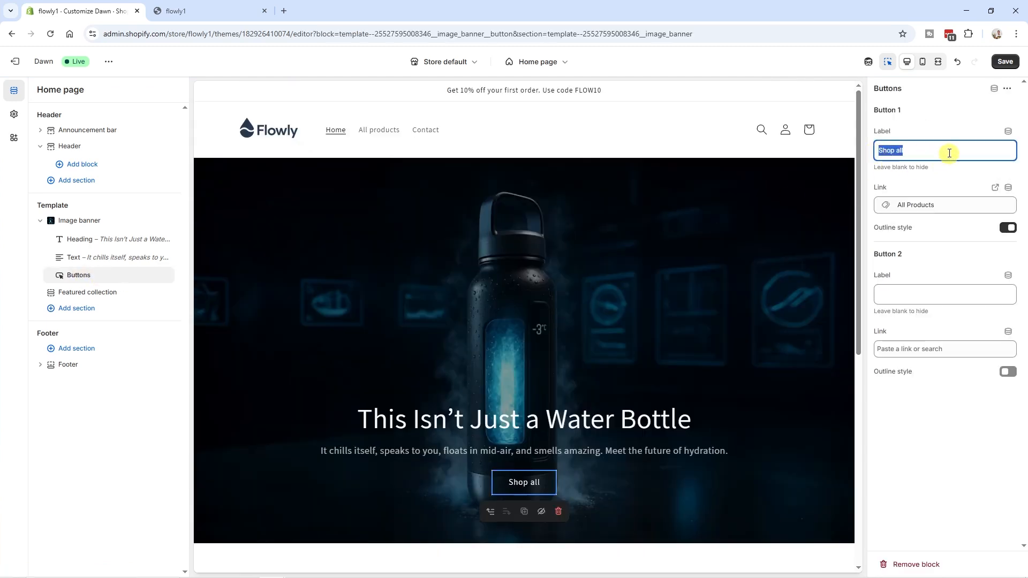
{"action": "type", "text": "Experience ThermaCore One"}
{"action": "left_click_drag", "start_coordinate": [983, 151], "coordinate": [882, 149]}
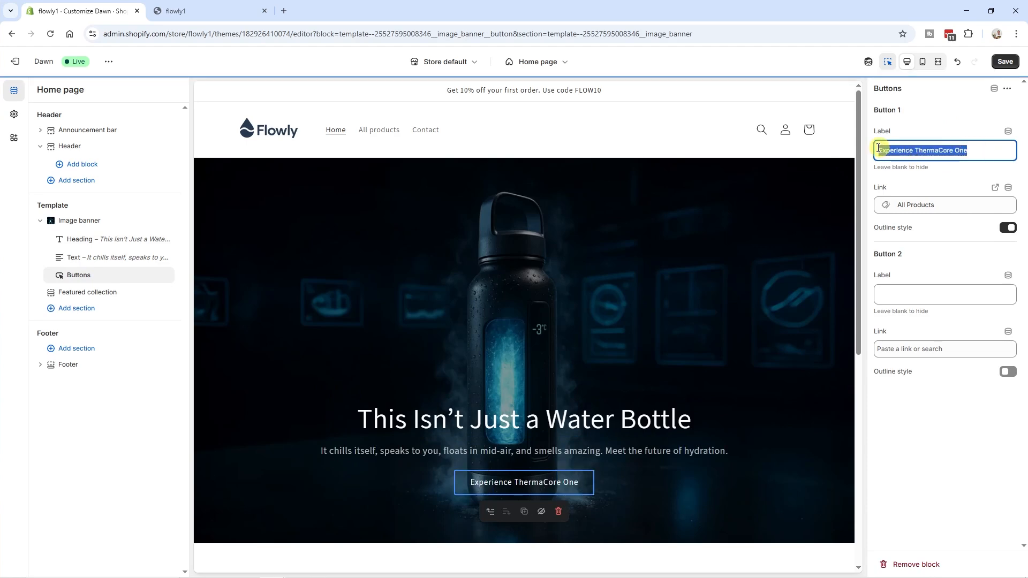
{"action": "mouse_move", "coordinate": [990, 150]}
{"action": "left_mouse_down"}
{"action": "mouse_move", "coordinate": [899, 143]}
{"action": "mouse_move", "coordinate": [991, 150]}
{"action": "left_mouse_up"}
{"action": "left_click", "coordinate": [992, 151]}
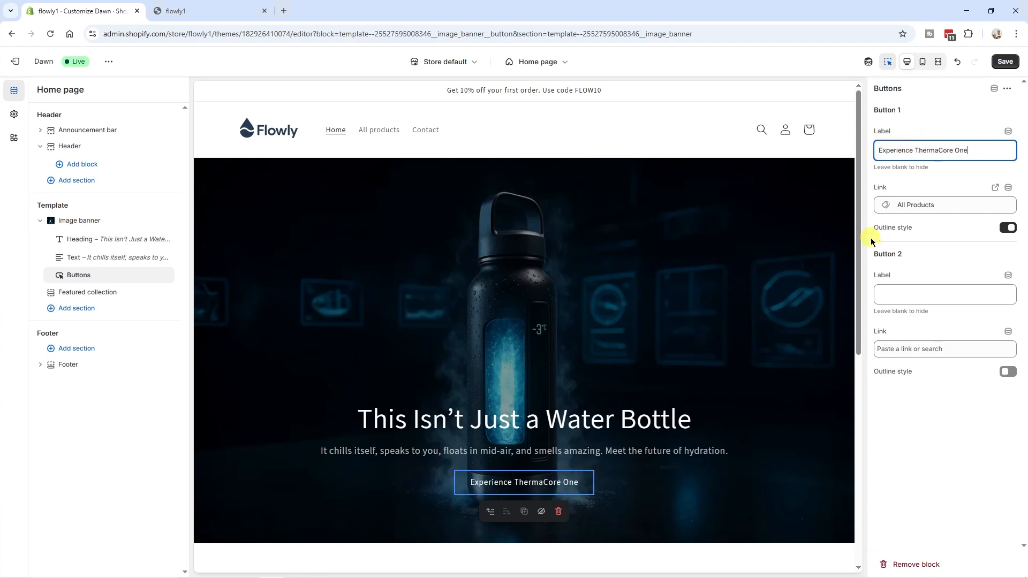
{"action": "key", "text": "alt+Tab"}
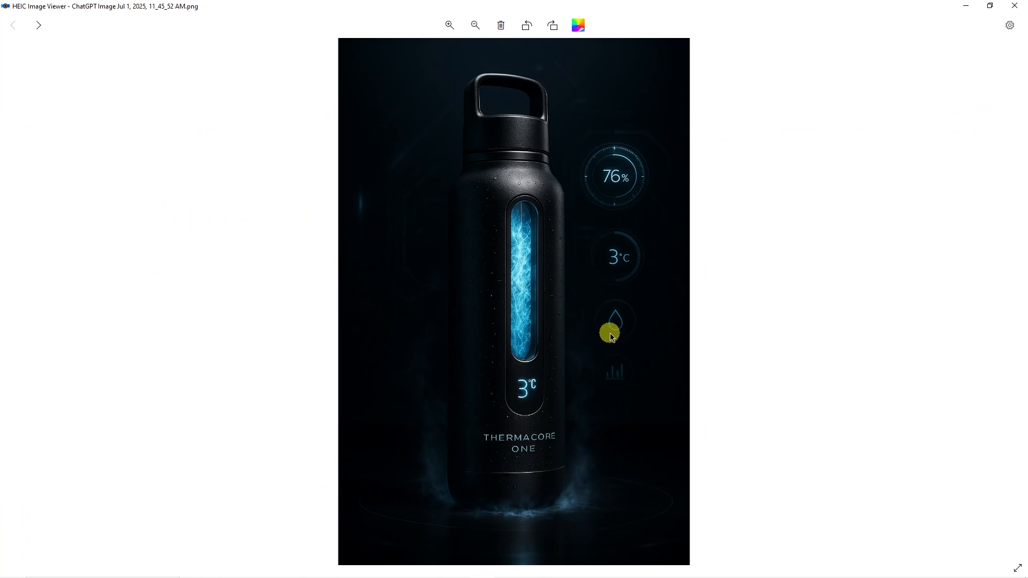
{"action": "left_click", "coordinate": [1014, 5]}
- Link the banner's first button to All products from the Products options and save the home page
{"action": "left_click", "coordinate": [970, 202]}
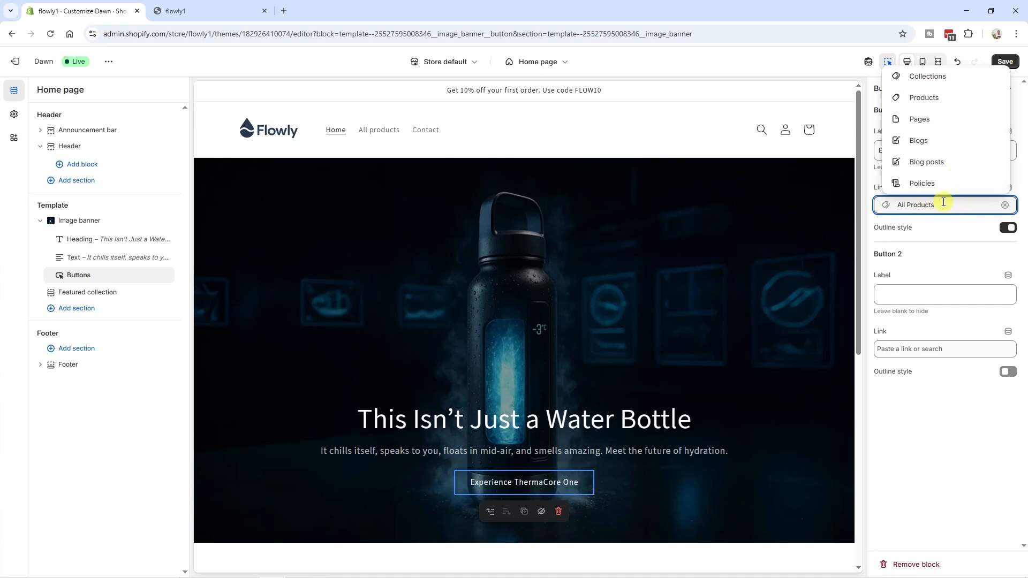
{"action": "left_click", "coordinate": [937, 98]}
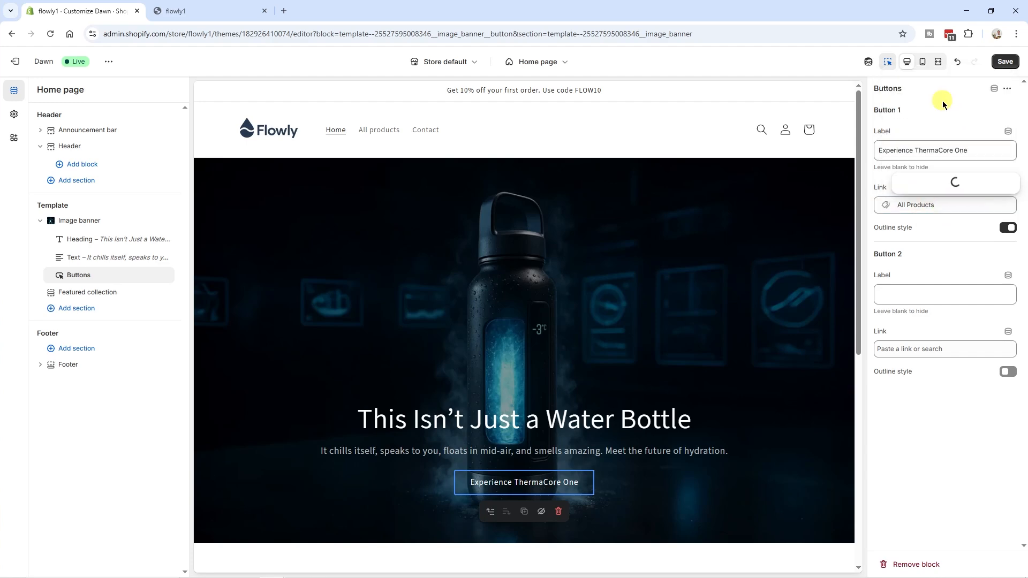
{"action": "left_click", "coordinate": [926, 183]}
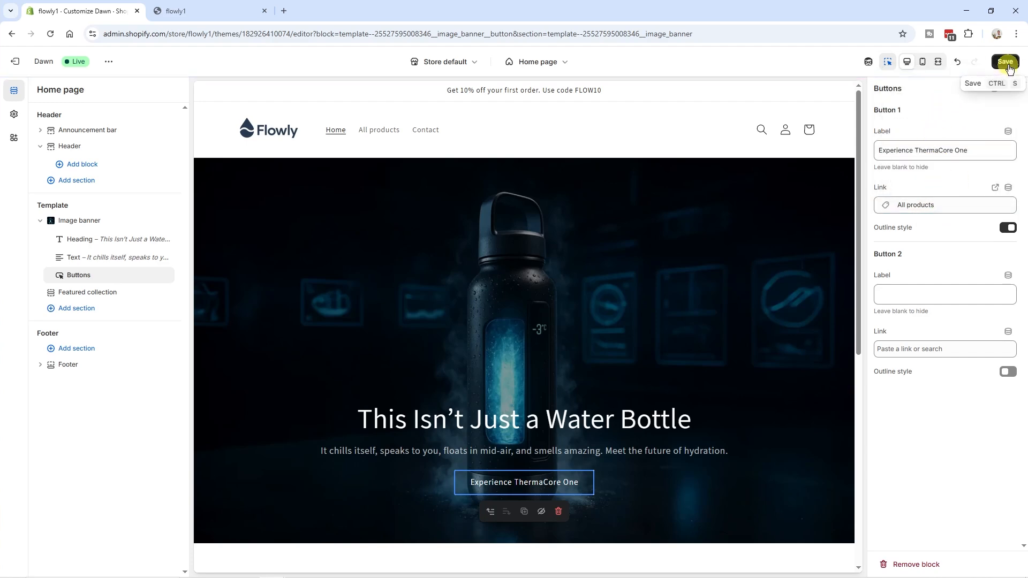
{"action": "left_click", "coordinate": [1006, 62]}
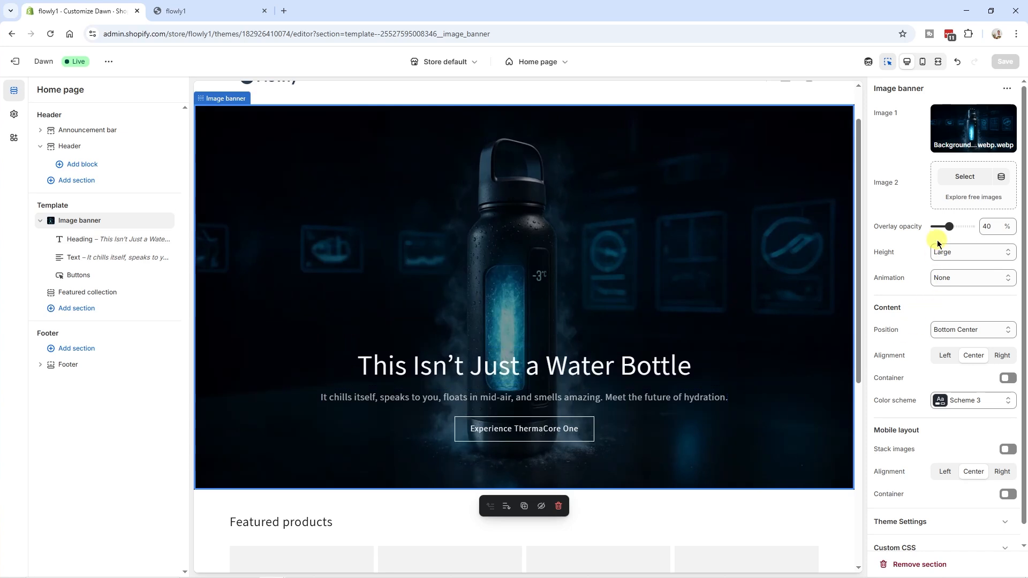
- Examine the Image banner section's image, content, color scheme and mobile layout settings and its block list
{"action": "scroll", "coordinate": [930, 289], "scroll_direction": "down", "scroll_amount": 1}
{"action": "scroll", "coordinate": [934, 310], "scroll_direction": "up", "scroll_amount": 1}
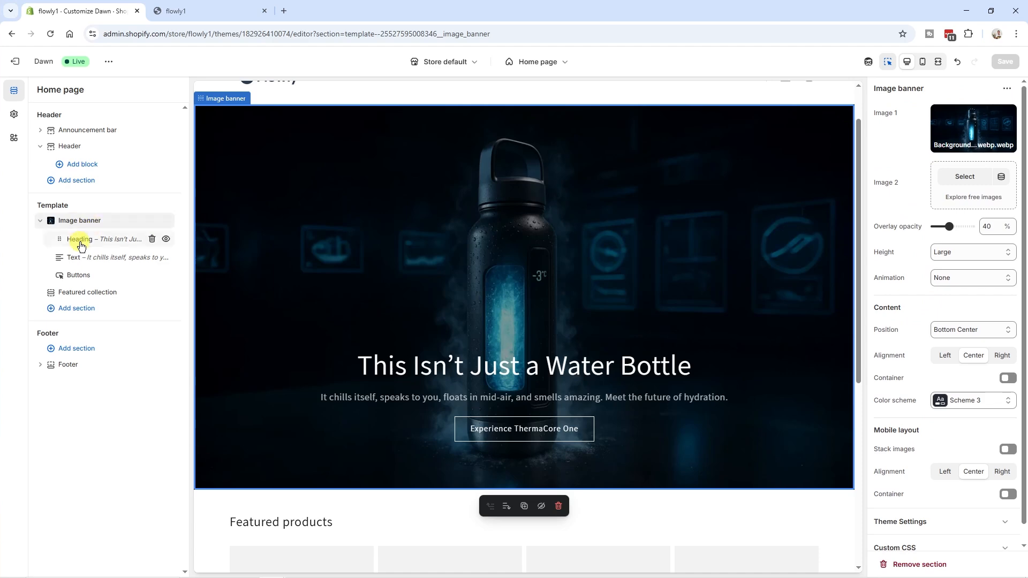
{"action": "scroll", "coordinate": [918, 328], "scroll_direction": "down", "scroll_amount": 1}
{"action": "scroll", "coordinate": [941, 461], "scroll_direction": "up", "scroll_amount": 1}
{"action": "scroll", "coordinate": [945, 407], "scroll_direction": "down", "scroll_amount": 1}
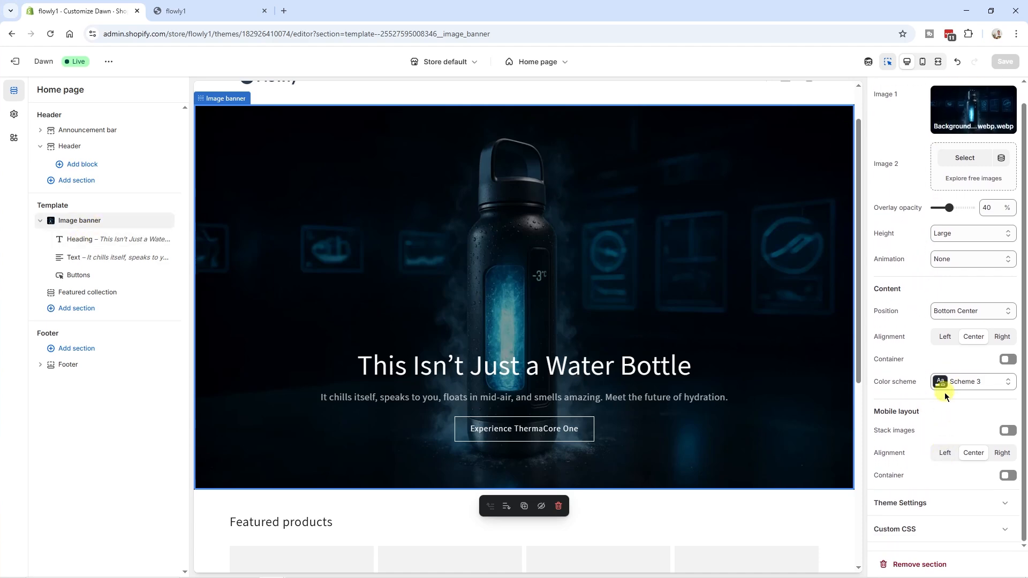
{"action": "left_click", "coordinate": [81, 239]}
{"action": "left_click", "coordinate": [81, 221]}
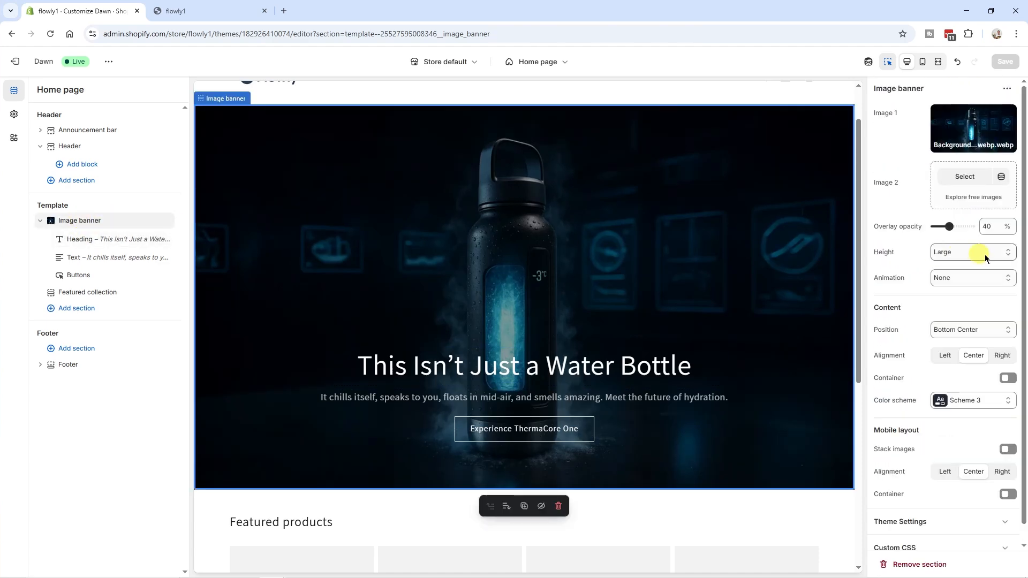
{"action": "scroll", "coordinate": [982, 367], "scroll_direction": "down", "scroll_amount": 1}
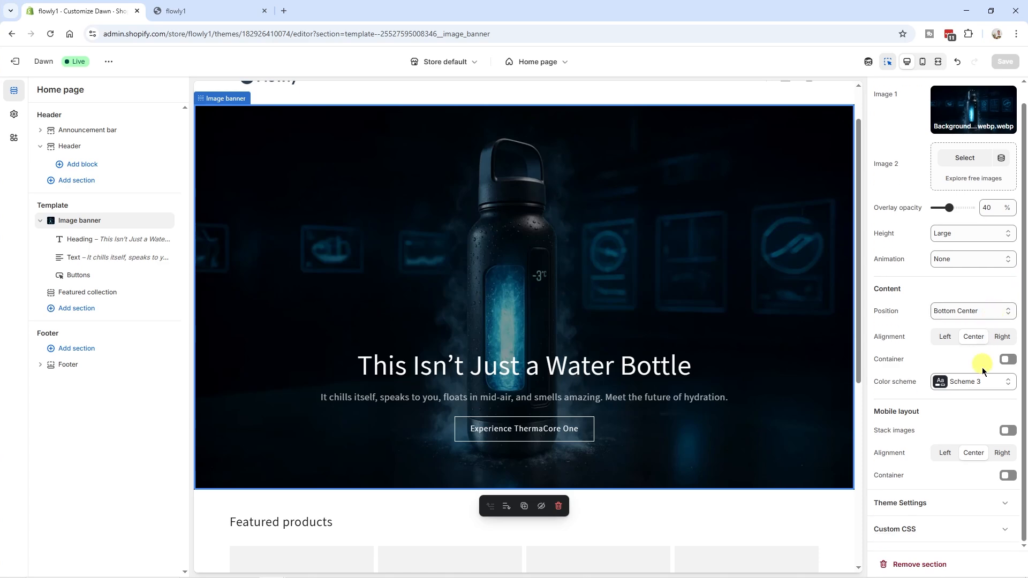
- Add Image banner custom CSS for bold 18px uppercase buttons with 14px 28px padding, white background, black text and a transparent hover state
{"action": "left_click", "coordinate": [917, 531]}
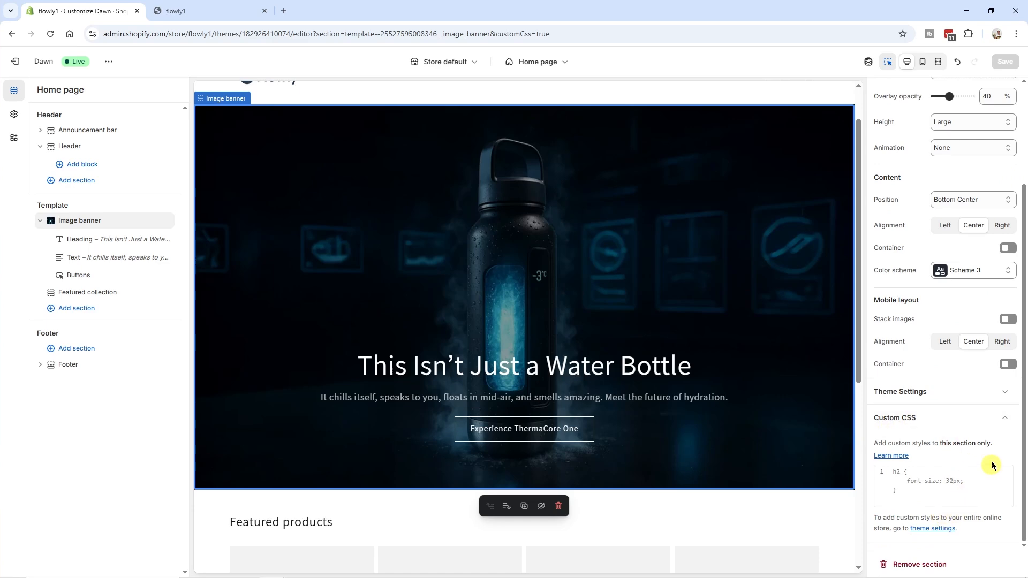
{"action": "left_click", "coordinate": [916, 491]}
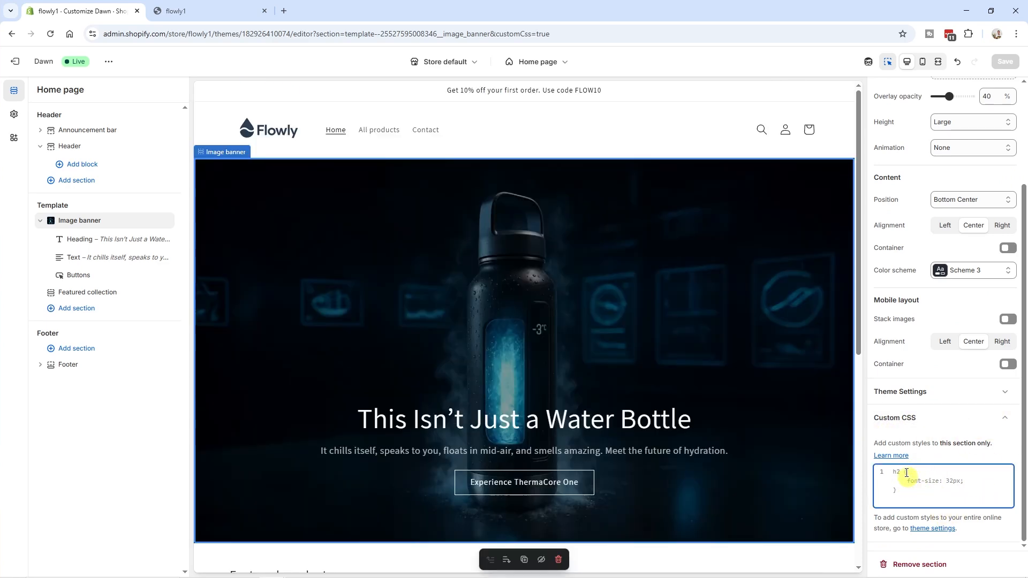
{"action": "type", "text": ".banner__buttons .button {   font-weight: 700;   font-size: 18px;   padding: 14px 28px;   border: 2px solid #ffffff;   background-color: #ffffff;   color: #000000;   text-transform: uppercase;   box-shadow: 0 4px 12px rgba(0, 0, 0, 0.3);   transition: all 0.3s ease-in-out; } .banner__buttons .button:hover {   background-color: transparent;   color: #ffffff;   border-color: #ffffff;   box-shadow: 0 6px 18px rgba(255, 255, 255, 0.4); }"}
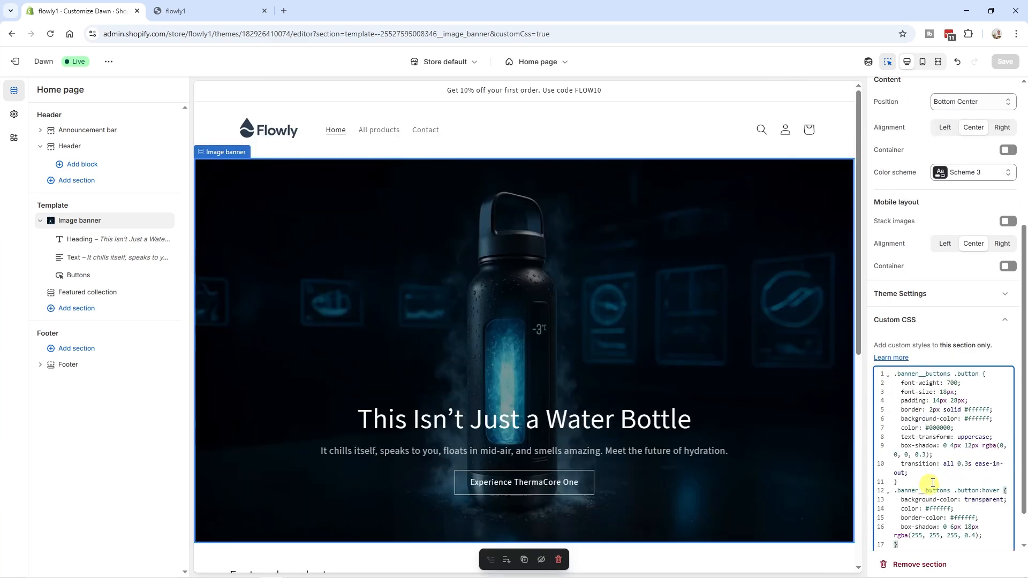
- Copy the entire button CSS and clear it from the Image banner's custom CSS
{"action": "key", "text": "ctrl+a"}
{"action": "key", "text": "ctrl+c"}
{"action": "key", "text": "BackSpace"}
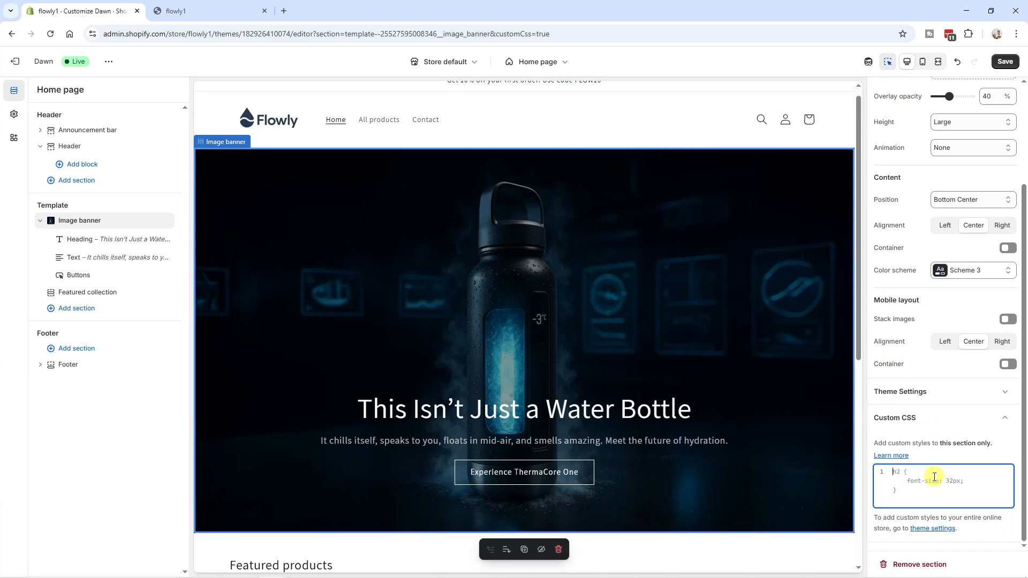
- Paste the copied button CSS back into the Image banner section's custom CSS
{"action": "key", "text": "ctrl+v"}
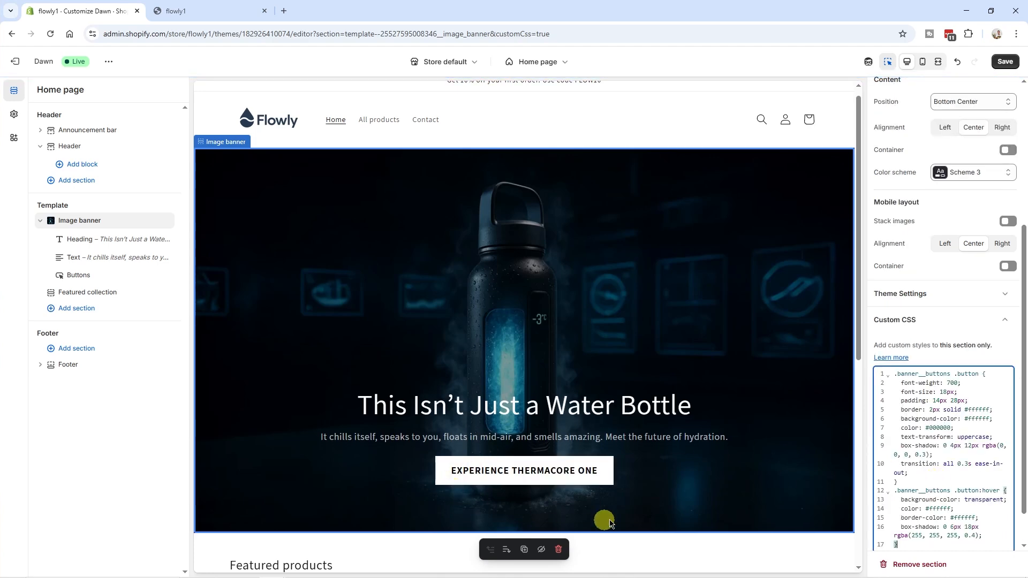
{"action": "scroll", "coordinate": [975, 484], "scroll_direction": "down", "scroll_amount": 1}
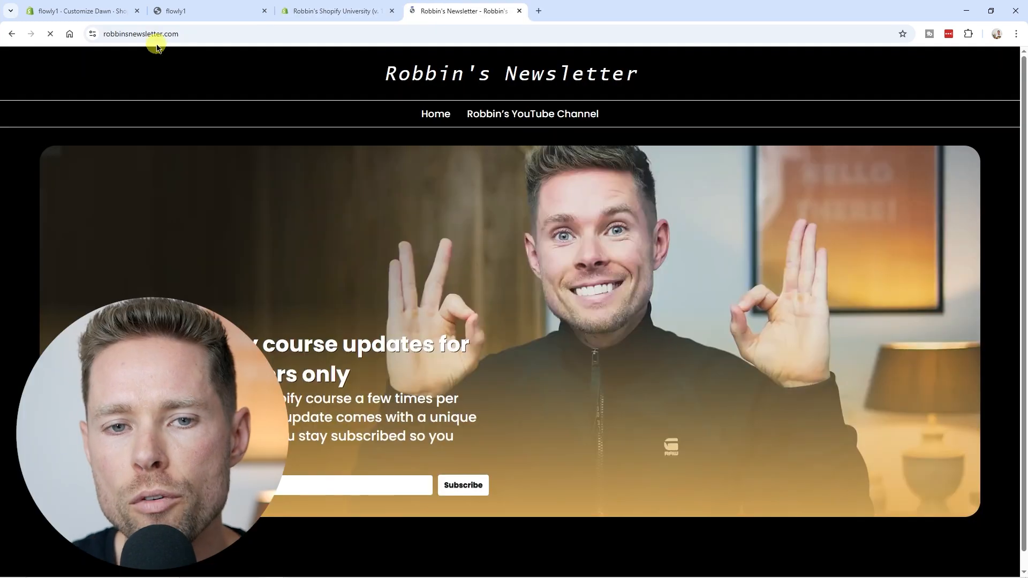
- Check the newsletter page's web address, return to the theme editor and examine the Image banner's button CSS
{"action": "left_click", "coordinate": [153, 36]}
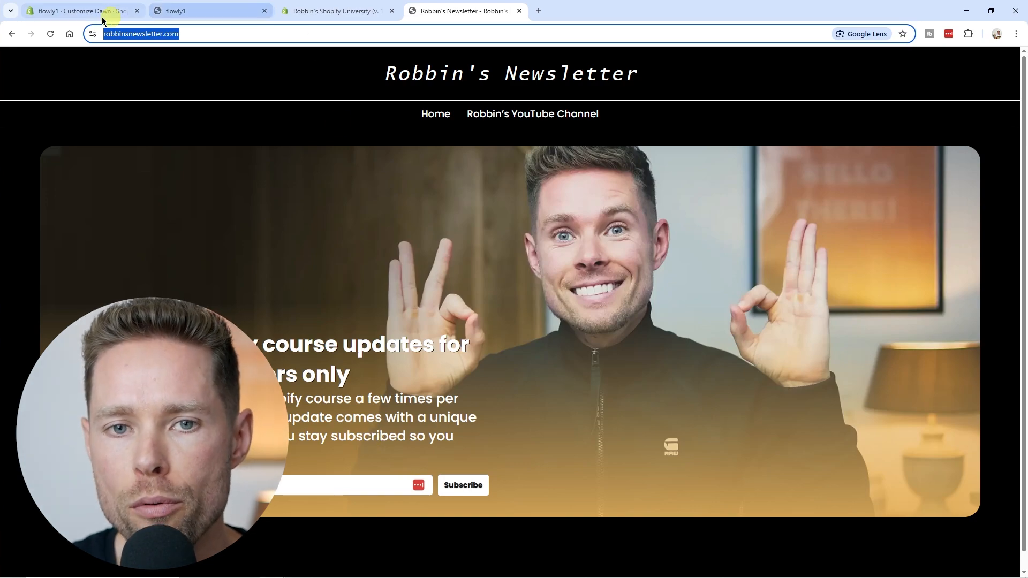
{"action": "left_click", "coordinate": [80, 11]}
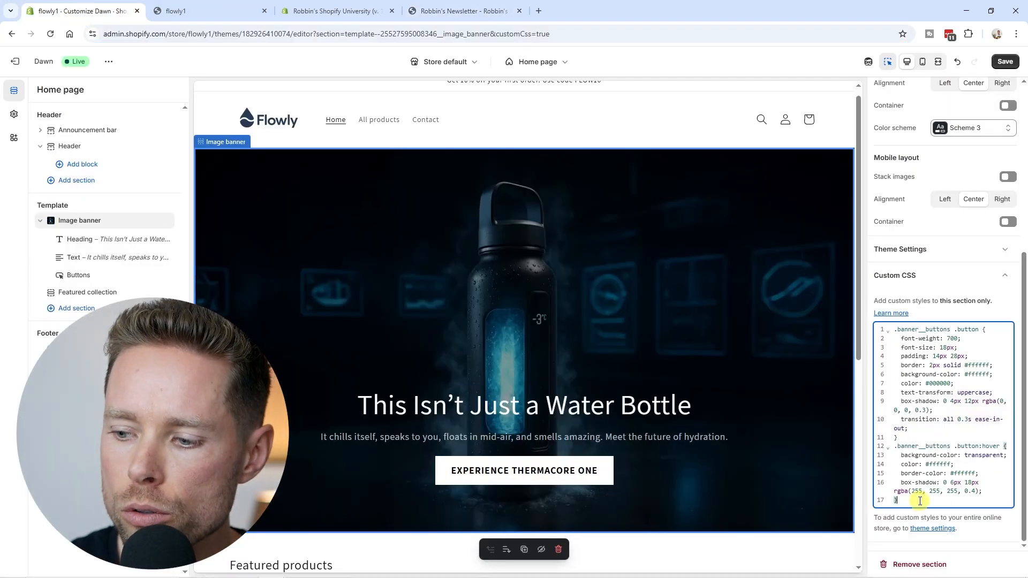
{"action": "left_click_drag", "start_coordinate": [920, 501], "coordinate": [890, 329]}
{"action": "left_click", "coordinate": [948, 420]}
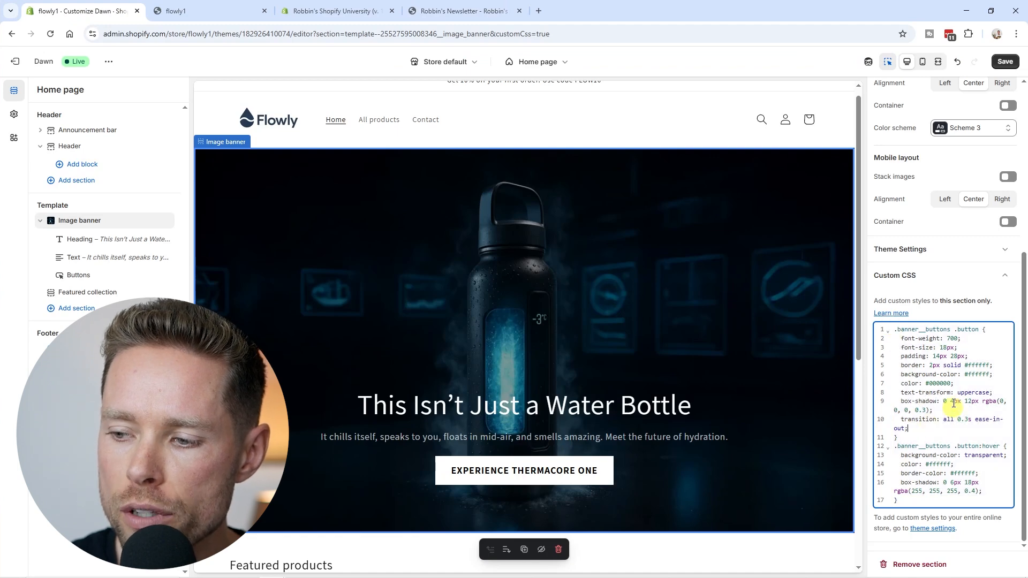
{"action": "left_click_drag", "start_coordinate": [893, 329], "coordinate": [971, 493]}
{"action": "left_click", "coordinate": [950, 497]}
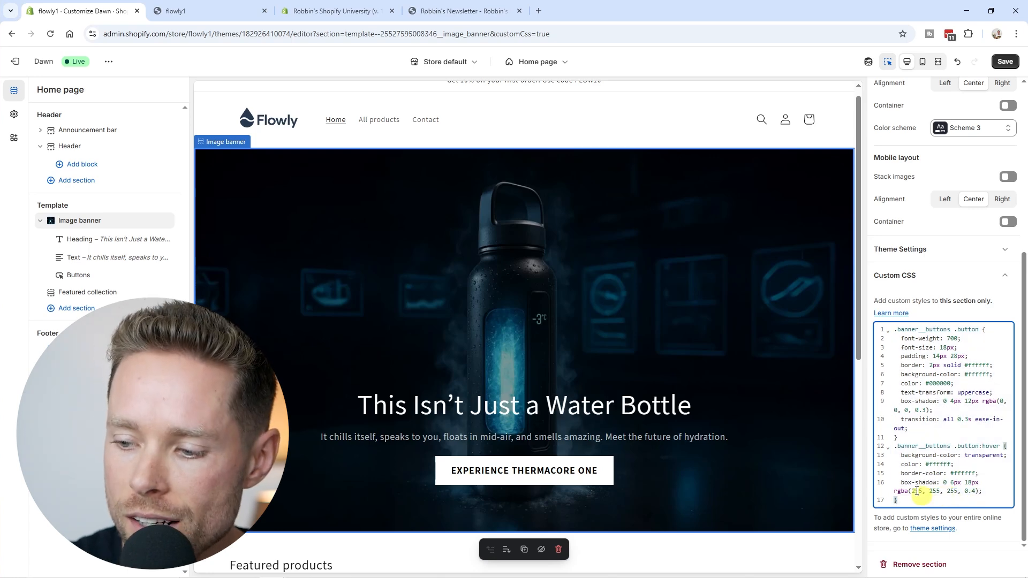
{"action": "left_click_drag", "start_coordinate": [925, 501], "coordinate": [890, 329]}
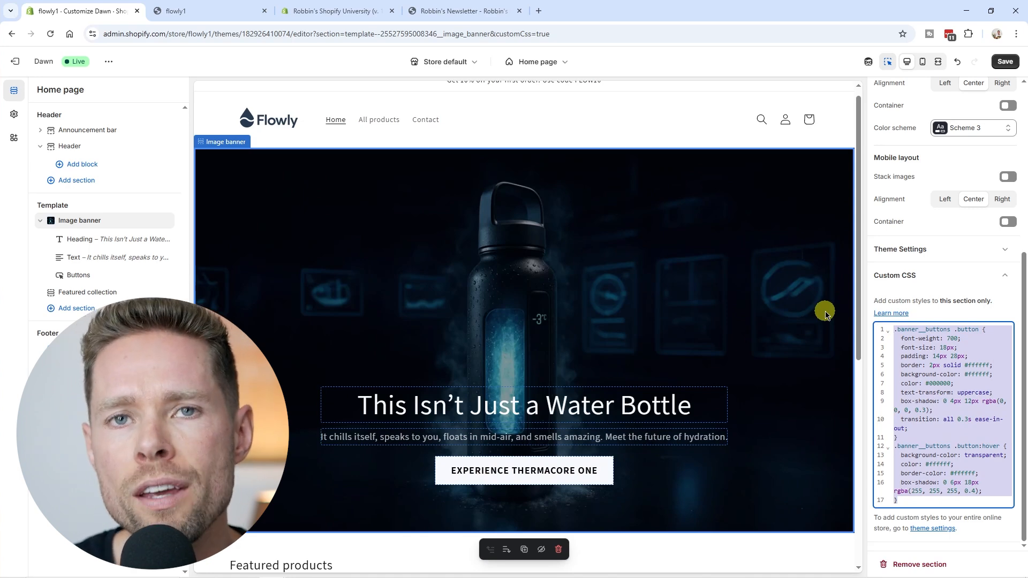
{"action": "left_click", "coordinate": [915, 423]}
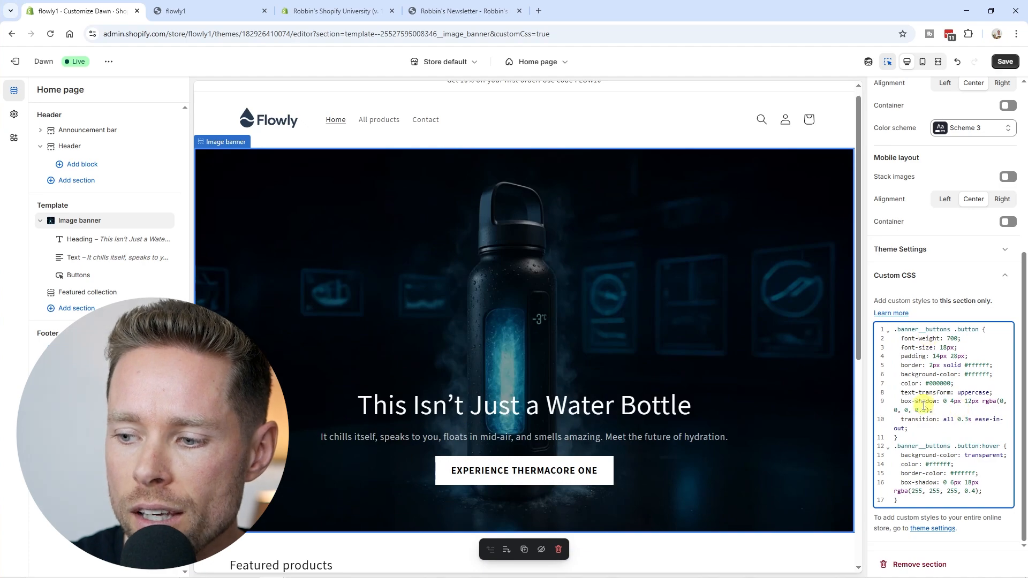
{"action": "left_click_drag", "start_coordinate": [914, 437], "coordinate": [894, 329]}
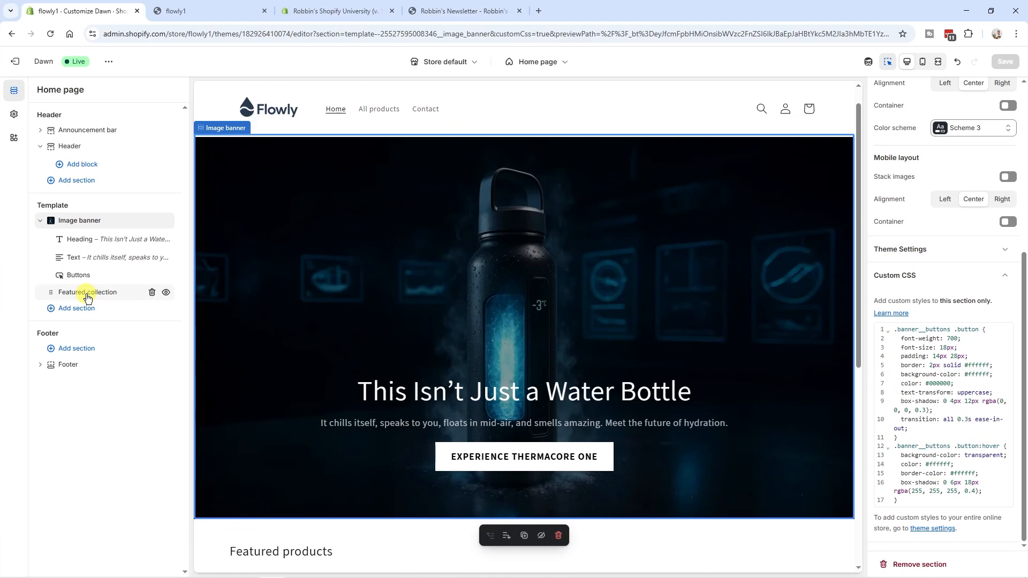
- View the Featured collection section's settings, leave the theme editor and open a blank form for a new product
{"action": "left_click", "coordinate": [87, 294]}
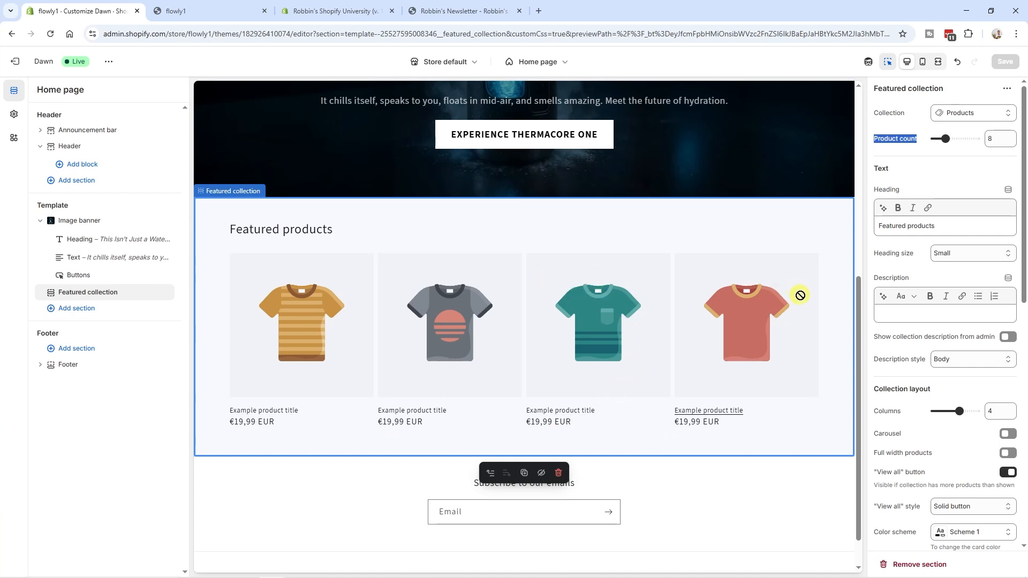
{"action": "left_click", "coordinate": [16, 63]}
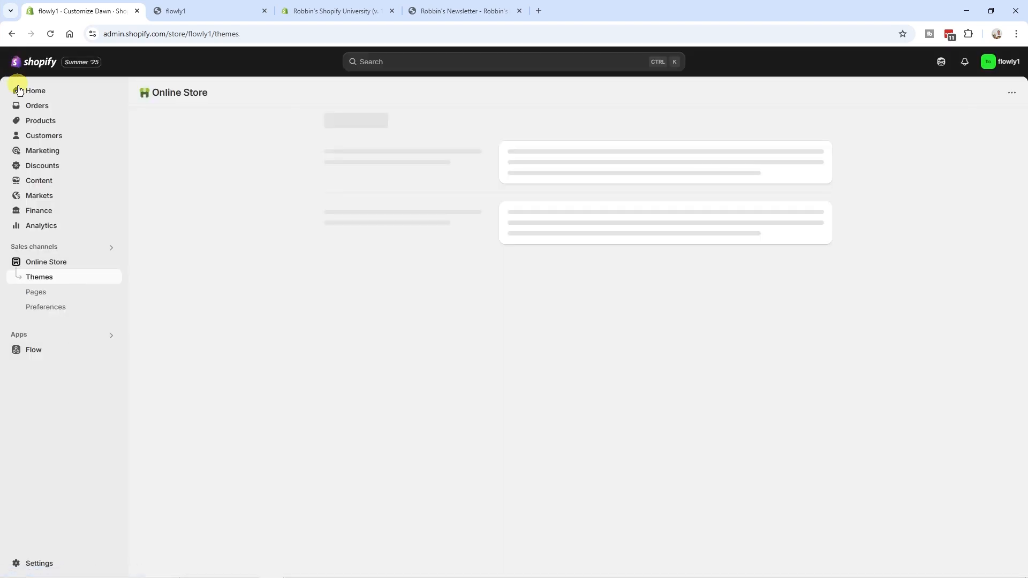
{"action": "left_click", "coordinate": [36, 119]}
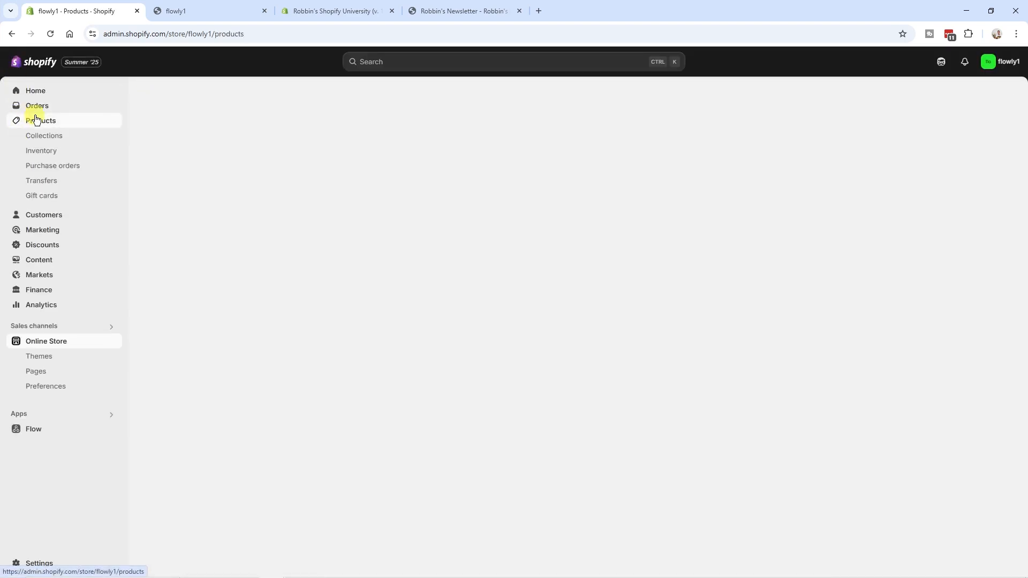
{"action": "left_click", "coordinate": [336, 218]}
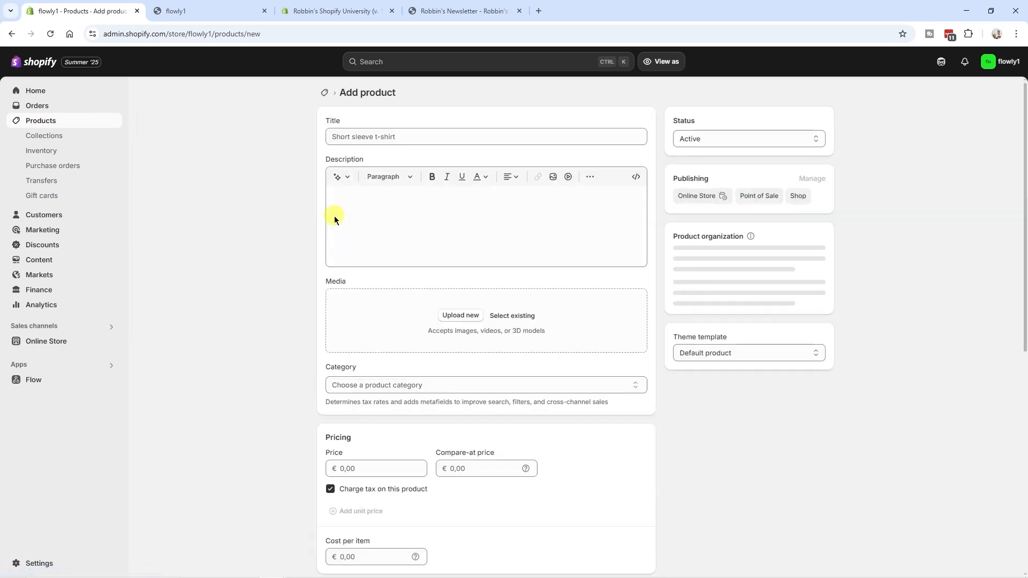
- Title the product ThermaCore One and describe it as the world's first smart water bottle with a Self-Chilling Core
{"action": "type", "text": "ThermaCore One"}
{"action": "left_click", "coordinate": [387, 225]}
{"action": "type", "text": "Experience instant refreshment with the ThermaCore One, the world's first smart water bottle with a Self-Chilling Core. Designed for modern lifestyles, this bottle cools your drink in seconds. No ice, no hassle. Key Features: Self-Chilling Core: Cools your water in seconds Rechargeable battery with digital temperature display Maintains perfect chill for up to 12 hours Leakproof, eco-friendly, and BPA-free Touch interface with hydration feedback Take your hydration experience to the next level."}
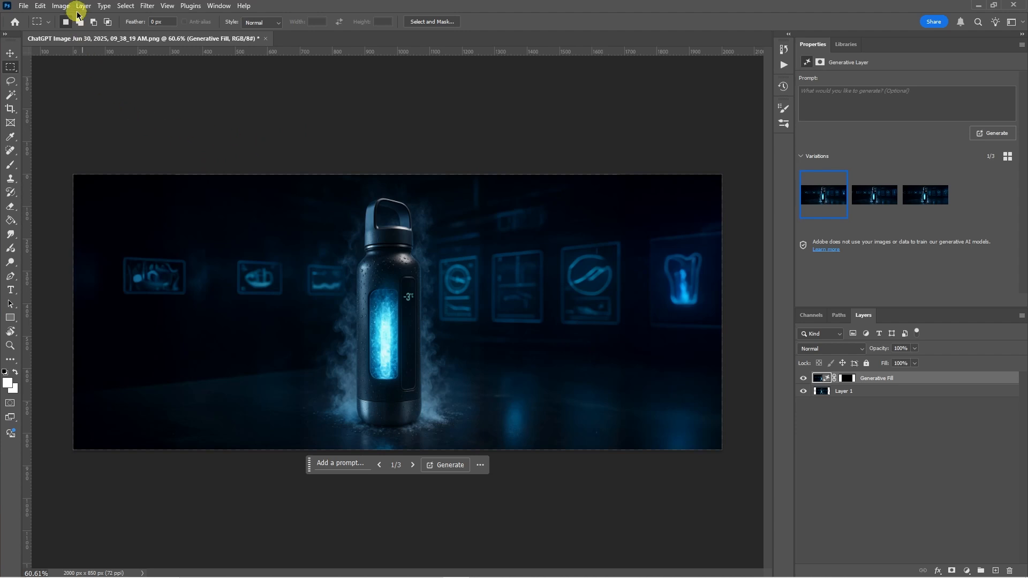
- Switch to Photoshop and change the bottle image's canvas size to 1024 by 1024 pixels, accepting the clipping
{"action": "left_click", "coordinate": [61, 7]}
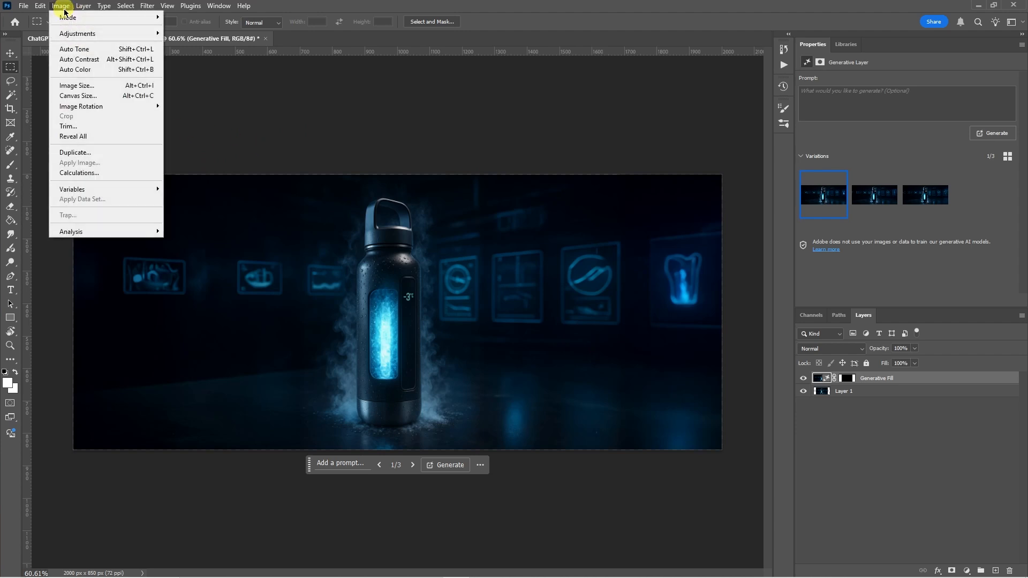
{"action": "left_click", "coordinate": [77, 96]}
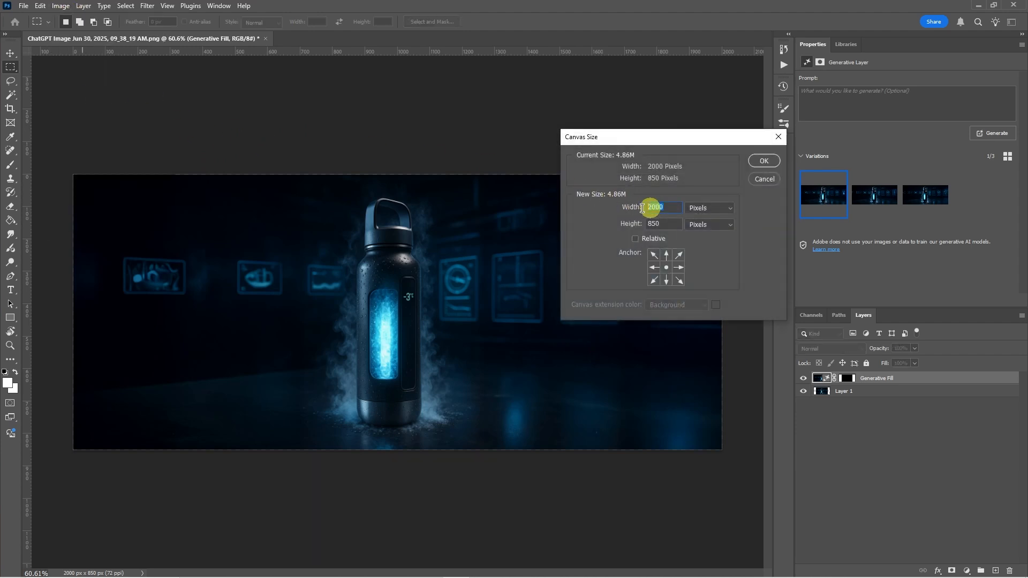
{"action": "type", "text": "24"}
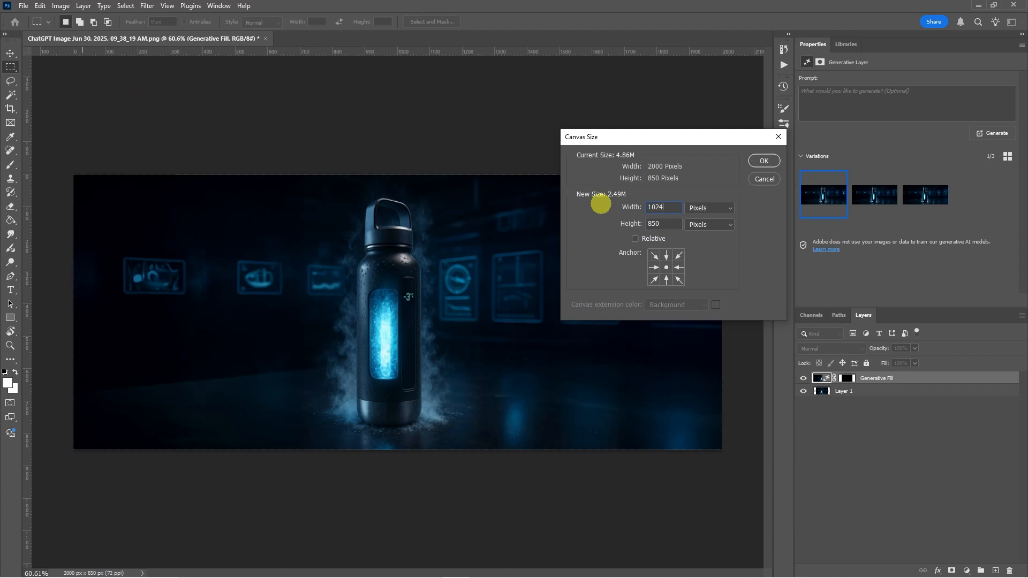
{"action": "key", "text": "Tab"}
{"action": "type", "text": "1024"}
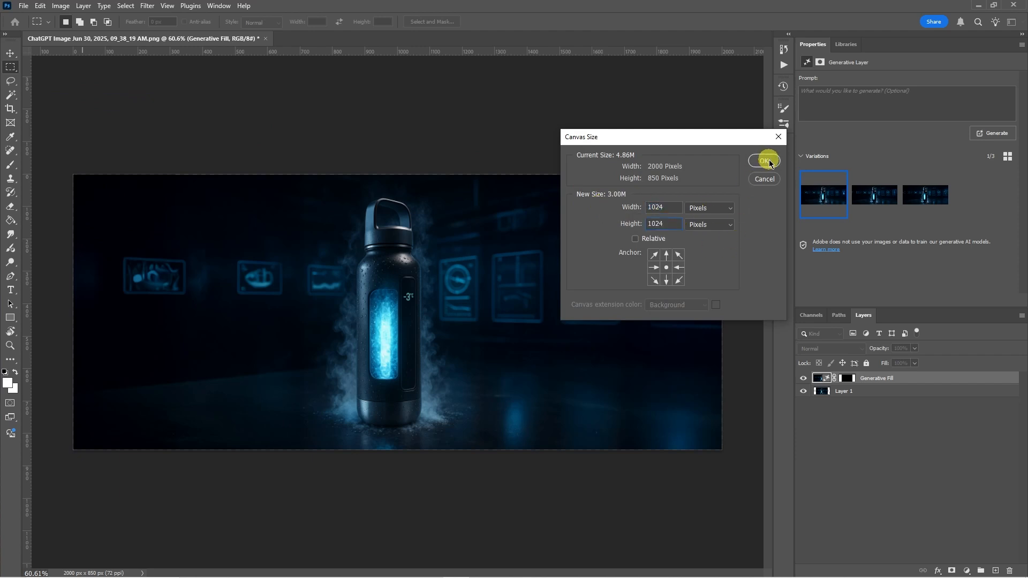
{"action": "left_click", "coordinate": [769, 161]}
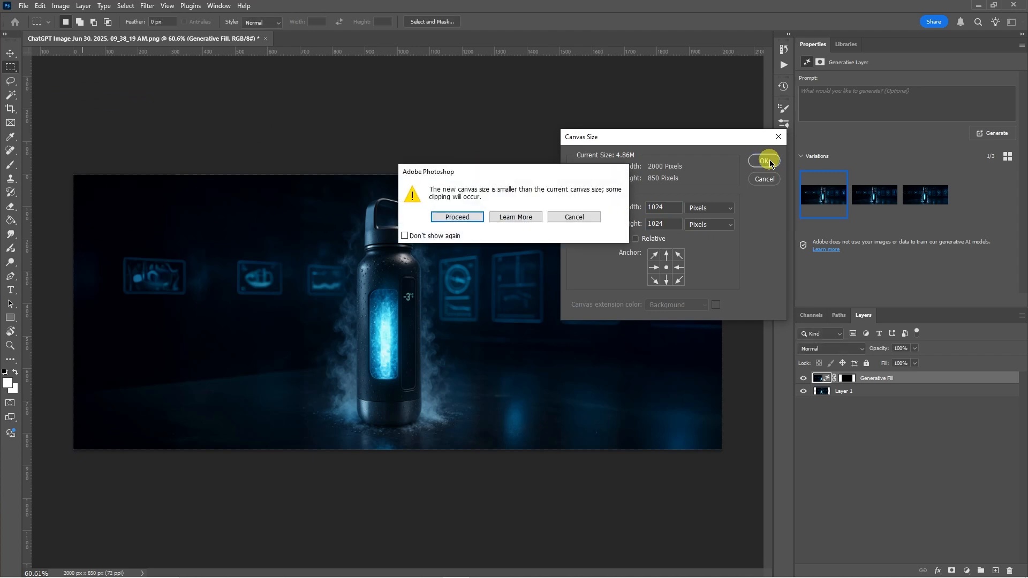
{"action": "left_click", "coordinate": [457, 217]}
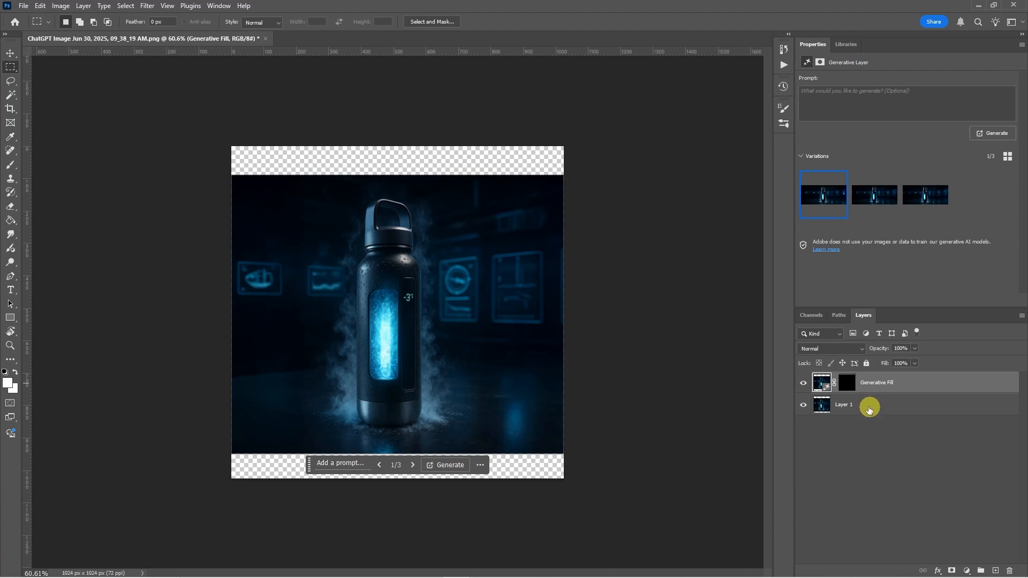
- Convert the Generative Fill layer and Layer 1 together into one Smart Object
{"action": "left_click", "coordinate": [873, 410], "text": "shift"}
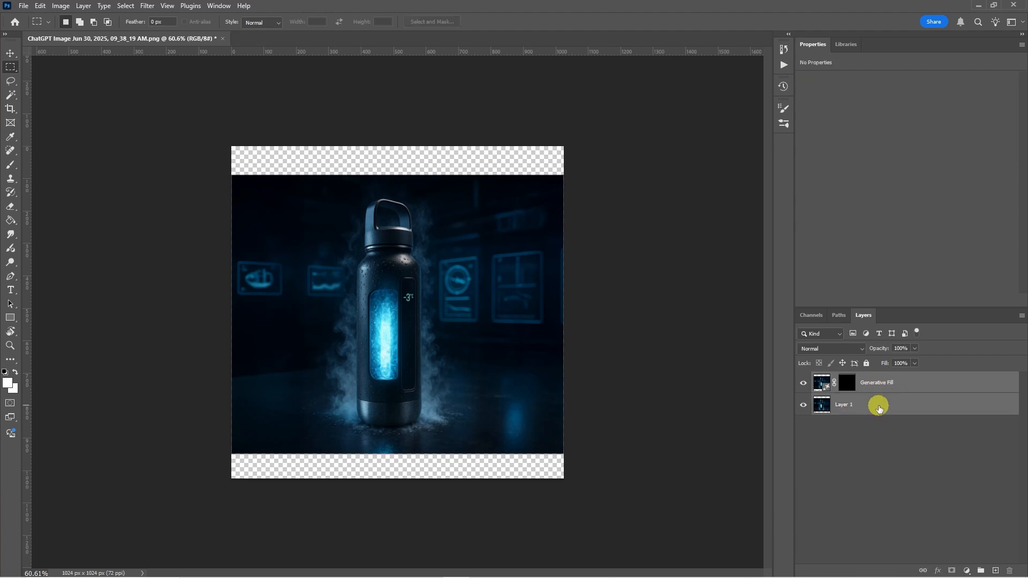
{"action": "right_click", "coordinate": [878, 408]}
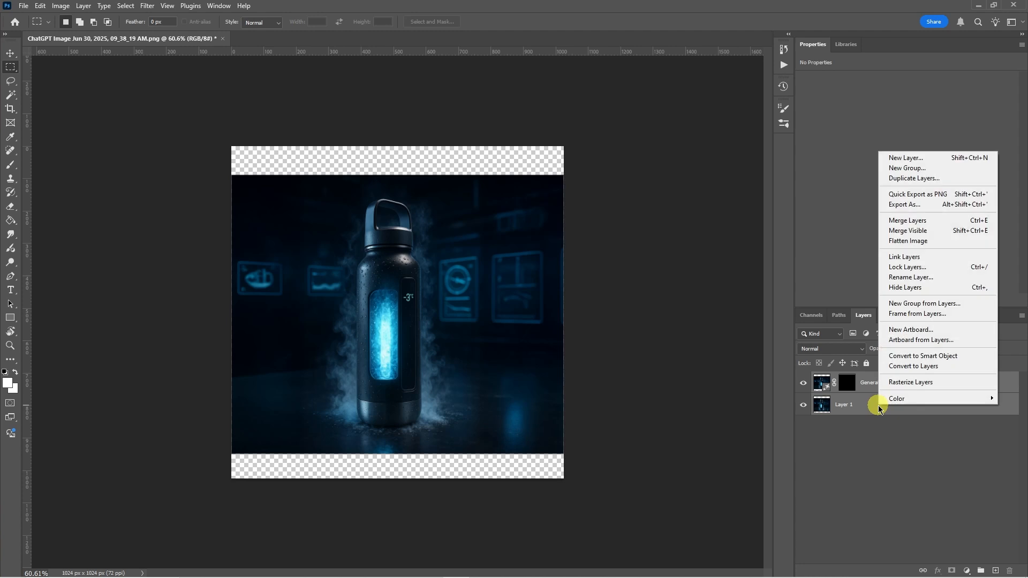
{"action": "mouse_move", "coordinate": [907, 400]}
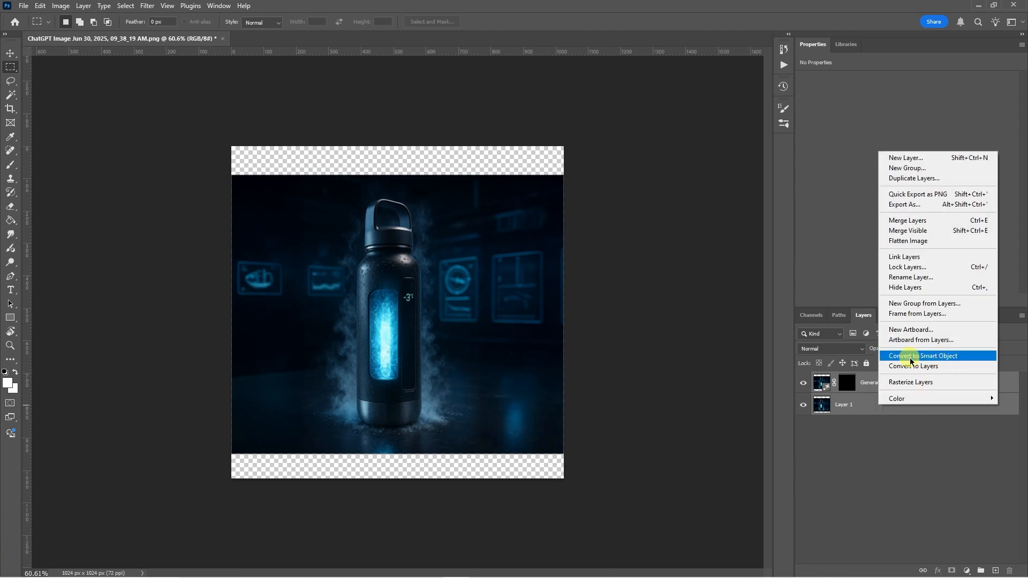
{"action": "left_click", "coordinate": [939, 358]}
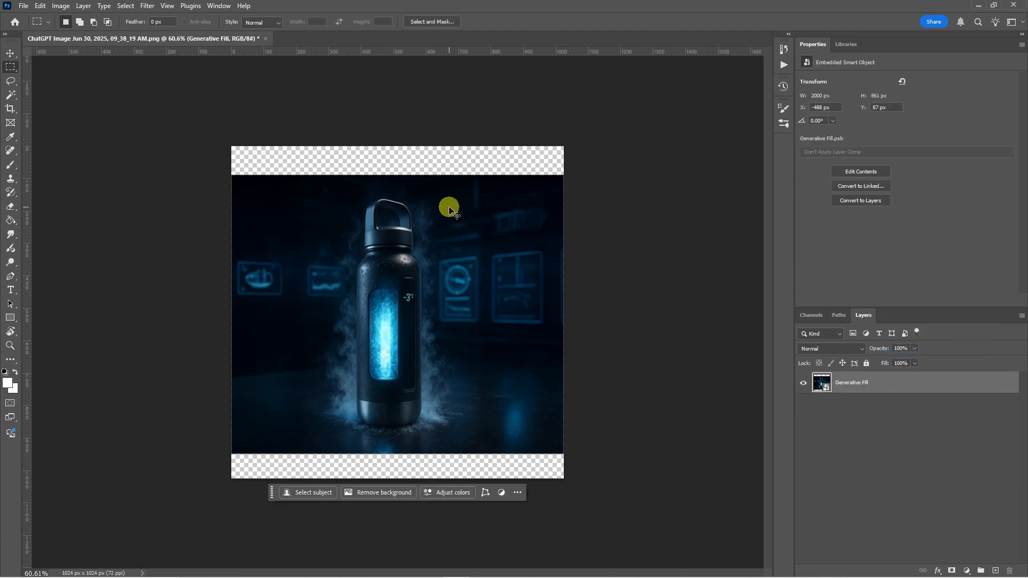
- Scale the smart object to 127% with Free Transform so the bottle image covers the whole square canvas
{"action": "left_click", "coordinate": [40, 5]}
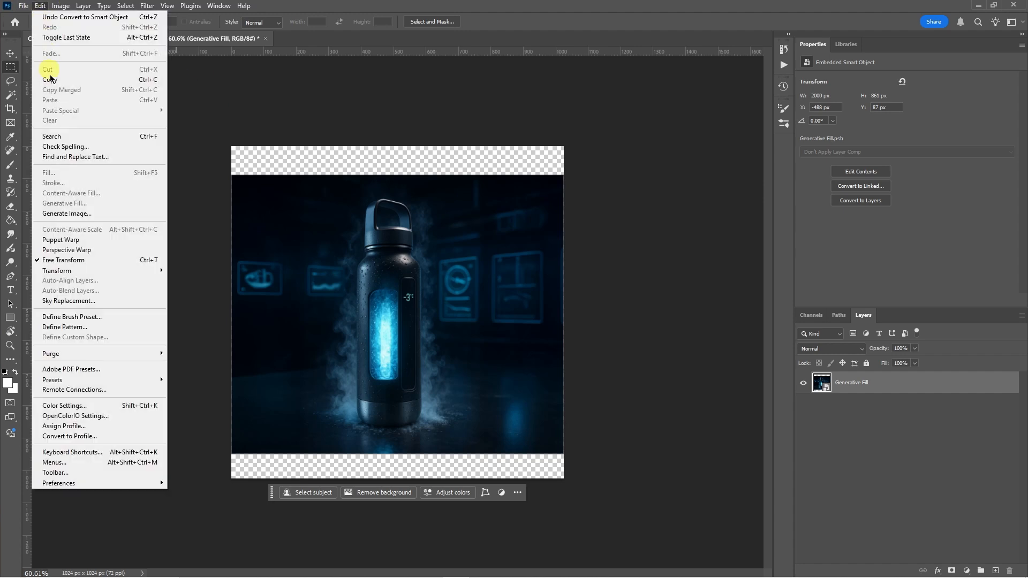
{"action": "left_click", "coordinate": [74, 261]}
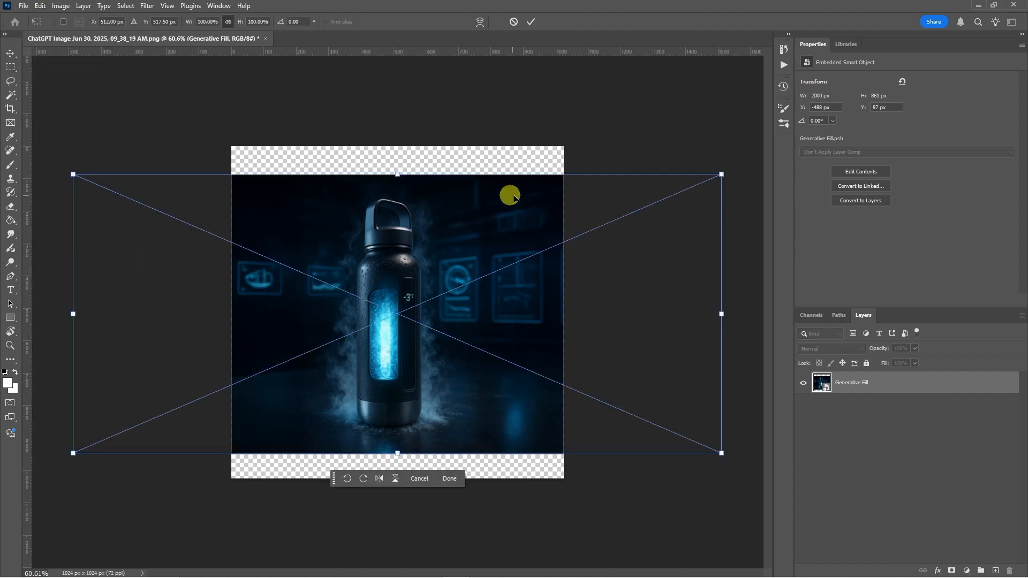
{"action": "left_click_drag", "start_coordinate": [400, 172], "coordinate": [400, 135]}
{"action": "left_click_drag", "start_coordinate": [398, 453], "coordinate": [399, 490]}
{"action": "left_click_drag", "start_coordinate": [419, 406], "coordinate": [432, 406]}
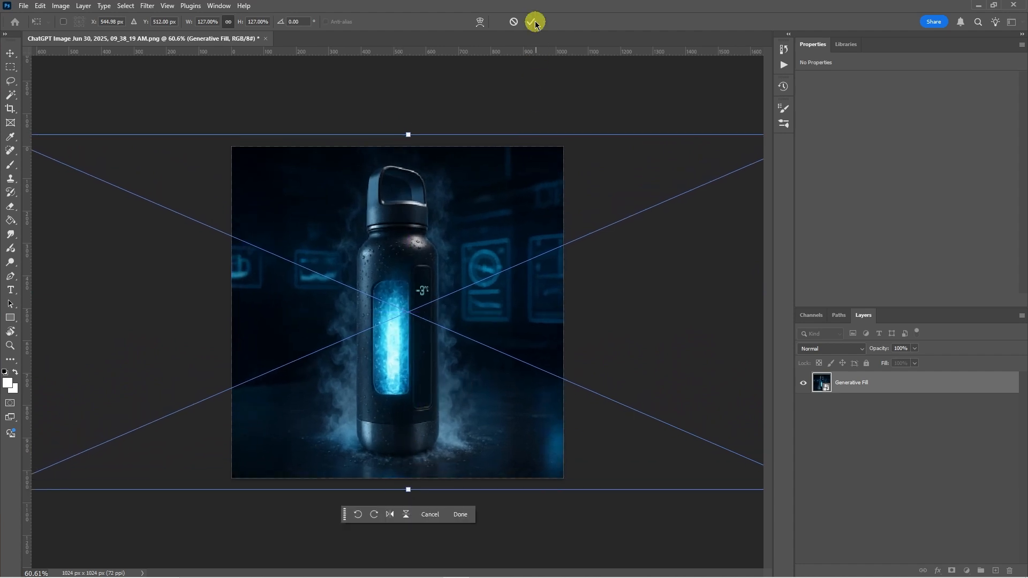
{"action": "left_click", "coordinate": [533, 24]}
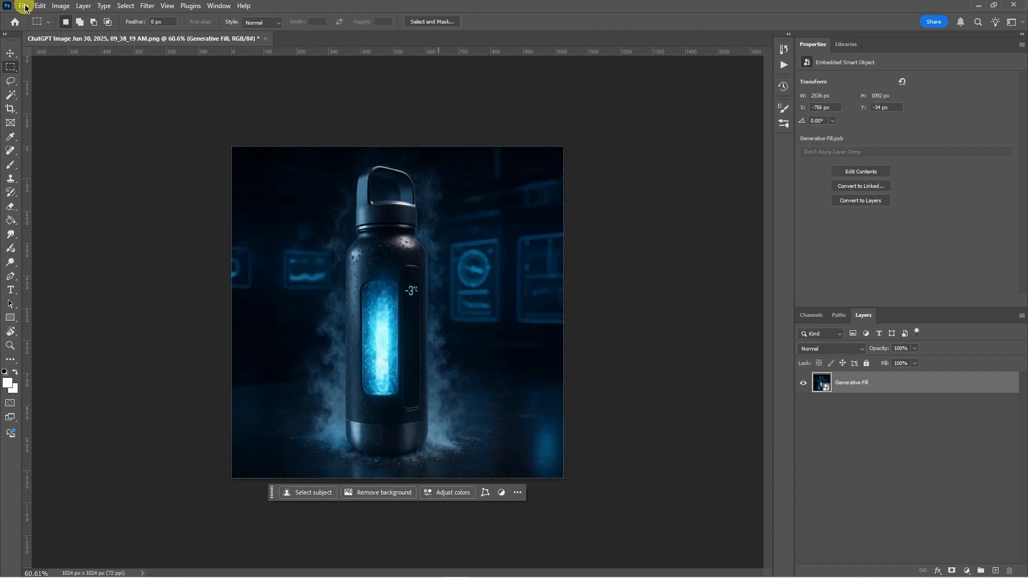
- Save a copy of the image in WebP format as Thermecore One in the Product 1 folder
{"action": "left_click", "coordinate": [24, 6]}
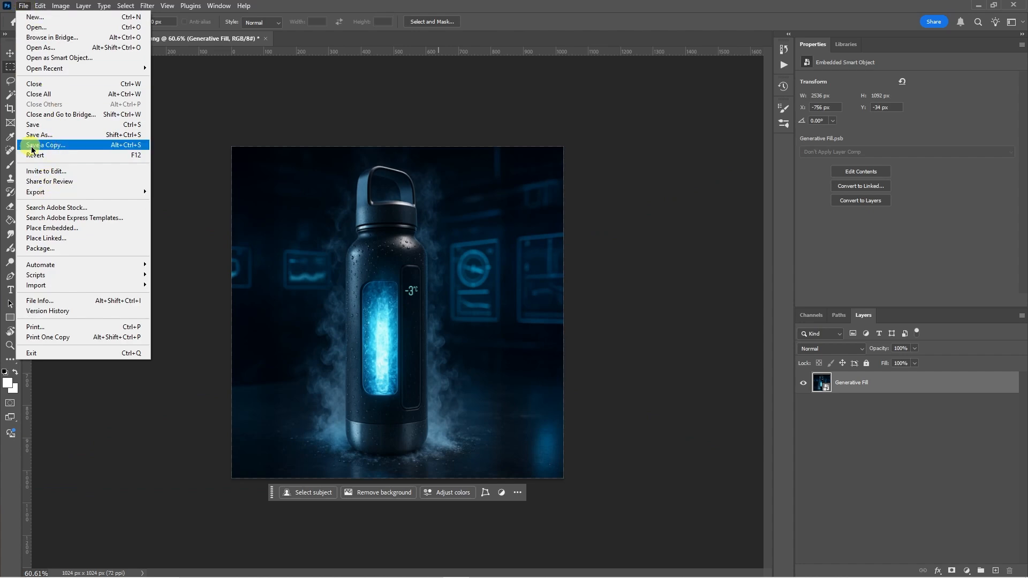
{"action": "left_click", "coordinate": [48, 145]}
{"action": "left_click", "coordinate": [283, 425]}
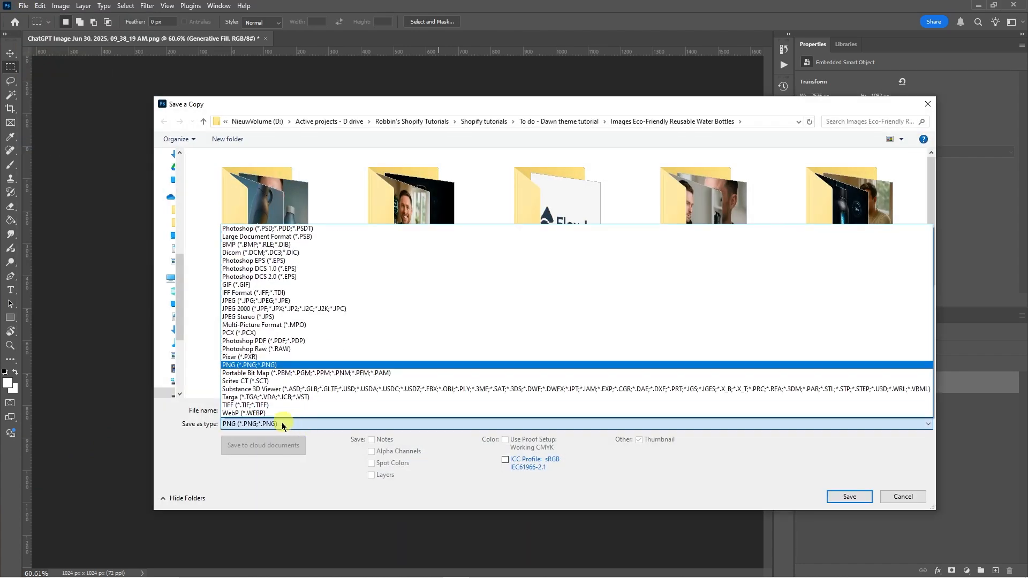
{"action": "left_click", "coordinate": [247, 413]}
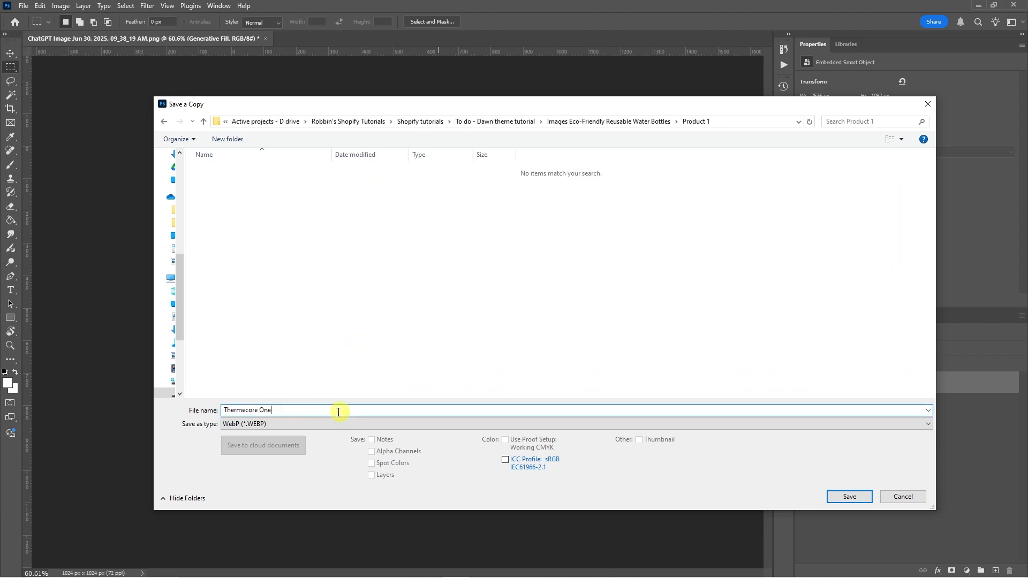
{"action": "left_click_drag", "start_coordinate": [340, 409], "coordinate": [185, 409]}
{"action": "left_click", "coordinate": [850, 496]}
- Switch back to the Shopify product form and set the ThermaCore One price to €25.99
{"action": "left_click", "coordinate": [474, 137]}
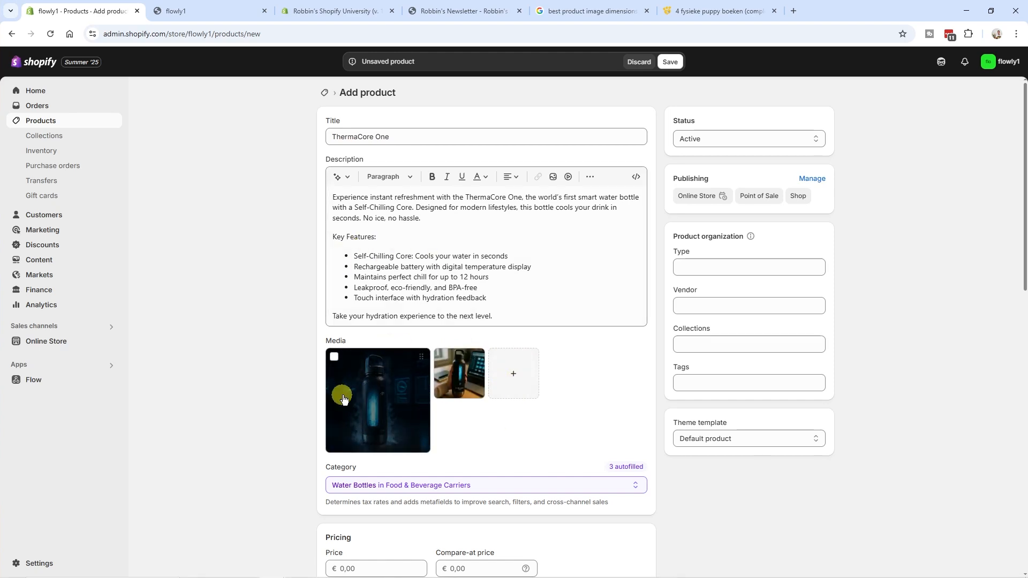
{"action": "scroll", "coordinate": [428, 342], "scroll_direction": "down", "scroll_amount": 5}
{"action": "left_click", "coordinate": [380, 301]}
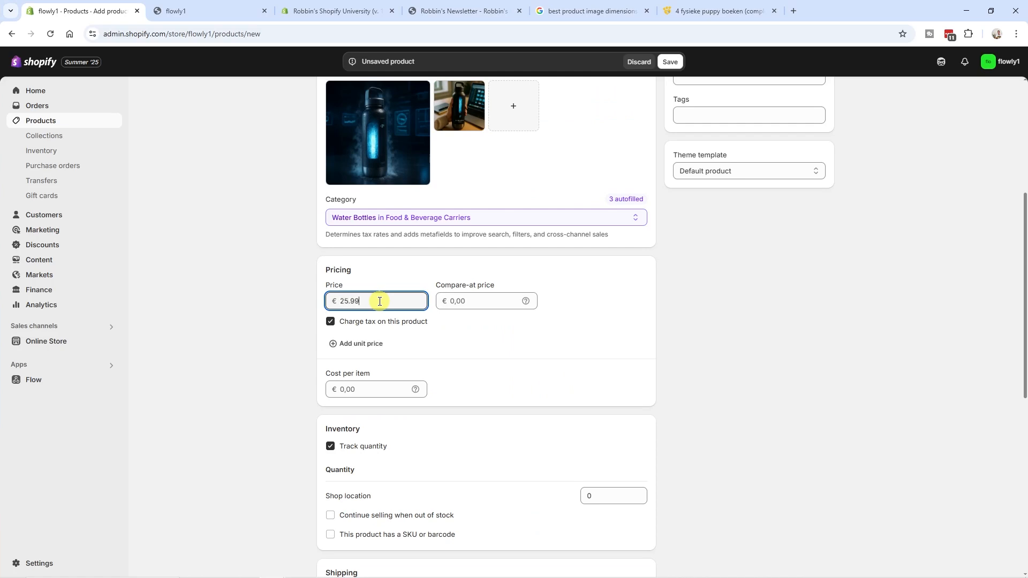
- Turn off quantity tracking for the product and set its shipping weight to 2 kg
{"action": "scroll", "coordinate": [335, 214], "scroll_direction": "down", "scroll_amount": 4}
{"action": "left_click", "coordinate": [331, 233]}
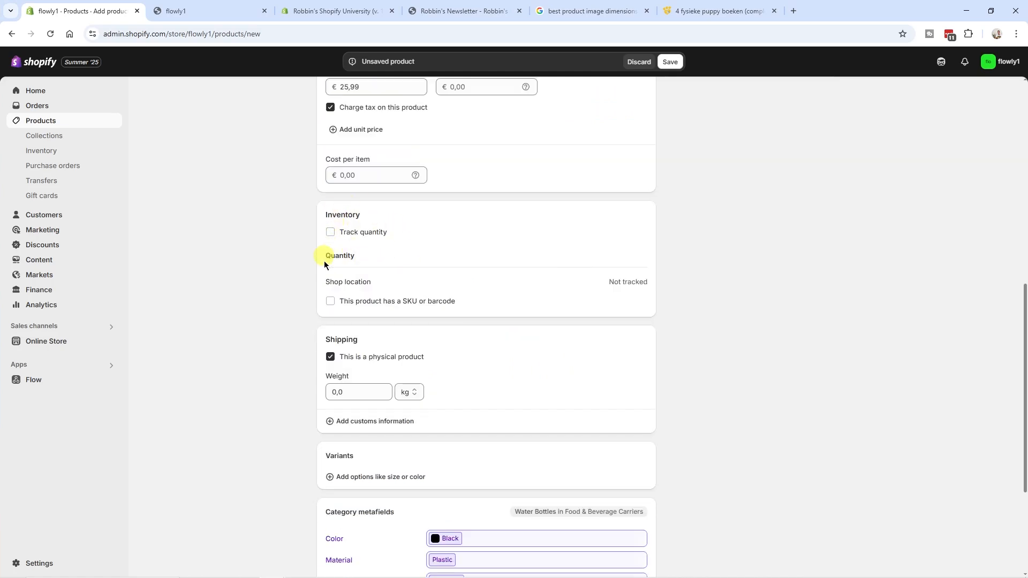
{"action": "scroll", "coordinate": [340, 303], "scroll_direction": "down", "scroll_amount": 1}
{"action": "scroll", "coordinate": [357, 241], "scroll_direction": "down", "scroll_amount": 1}
{"action": "left_click", "coordinate": [360, 287]}
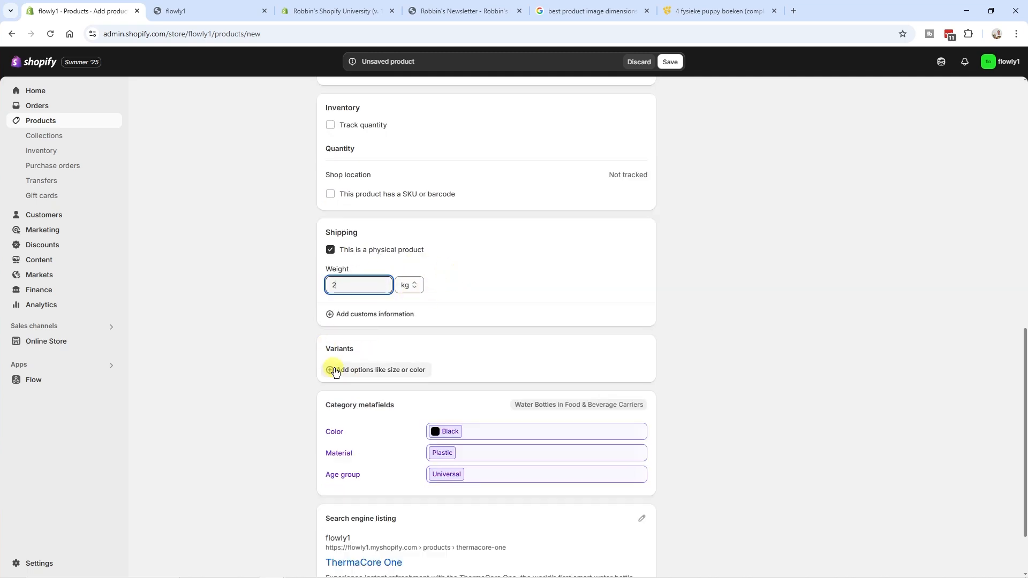
- Add a Color variant option to the product with the values Black, Blue, Gray and Red
{"action": "scroll", "coordinate": [369, 357], "scroll_direction": "down", "scroll_amount": 2}
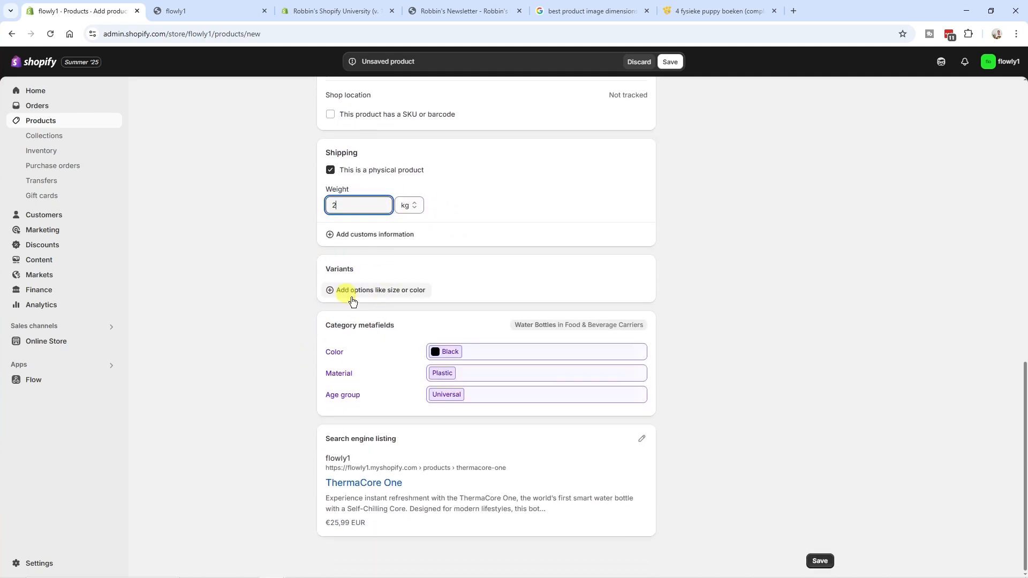
{"action": "left_click", "coordinate": [381, 292]}
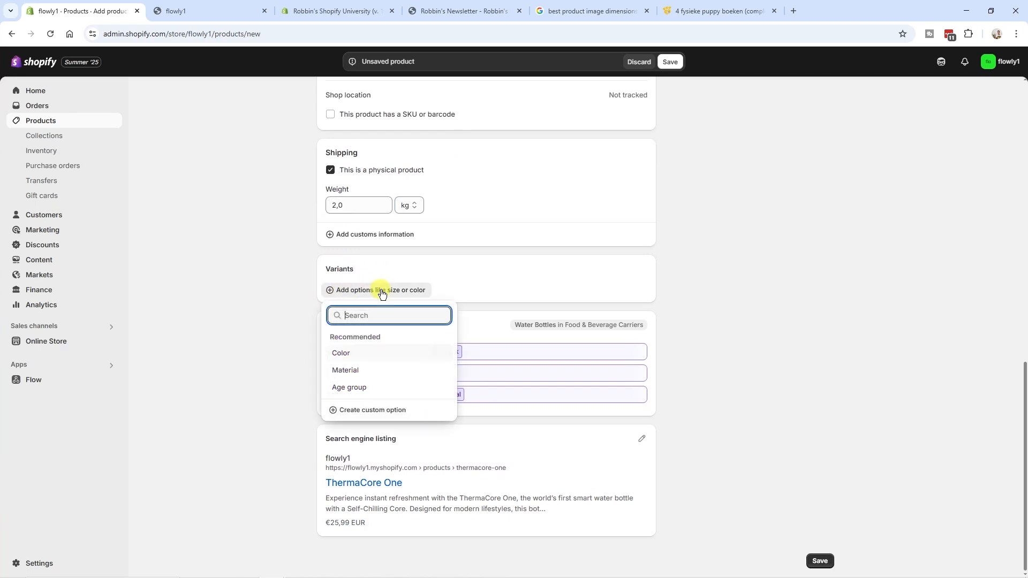
{"action": "left_click", "coordinate": [344, 355]}
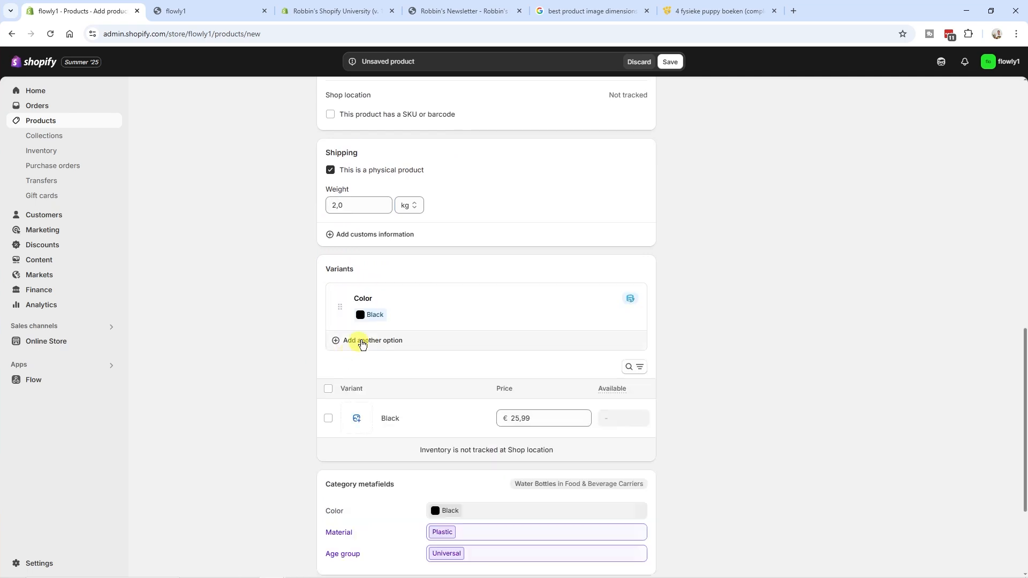
{"action": "left_click", "coordinate": [437, 303]}
{"action": "left_click", "coordinate": [390, 354]}
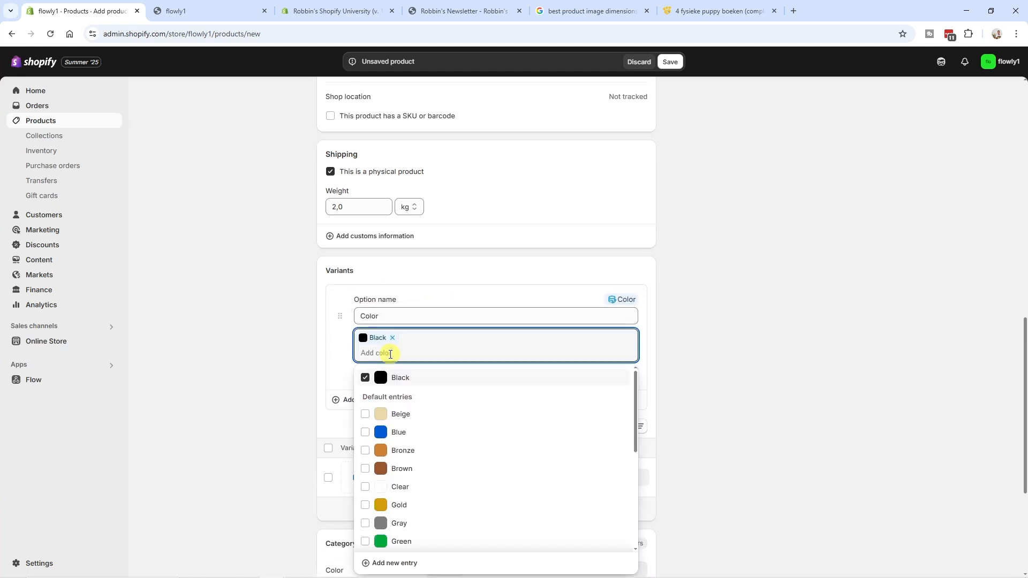
{"action": "left_click", "coordinate": [365, 432]}
{"action": "scroll", "coordinate": [364, 423], "scroll_direction": "down", "scroll_amount": 2}
{"action": "left_click", "coordinate": [364, 421]}
{"action": "scroll", "coordinate": [370, 456], "scroll_direction": "down", "scroll_amount": 1}
{"action": "left_click", "coordinate": [366, 472]}
{"action": "left_click", "coordinate": [624, 375]}
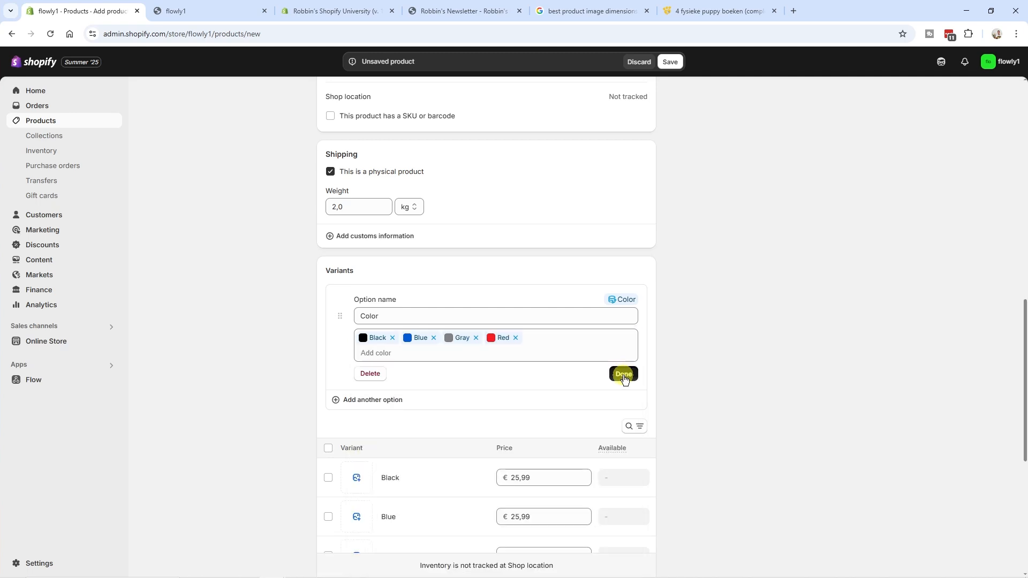
- Add a custom Size variant option with the values 500ml, 750ml and 1L
{"action": "scroll", "coordinate": [407, 364], "scroll_direction": "up", "scroll_amount": 1}
{"action": "left_click", "coordinate": [357, 399]}
{"action": "type", "text": "Size"}
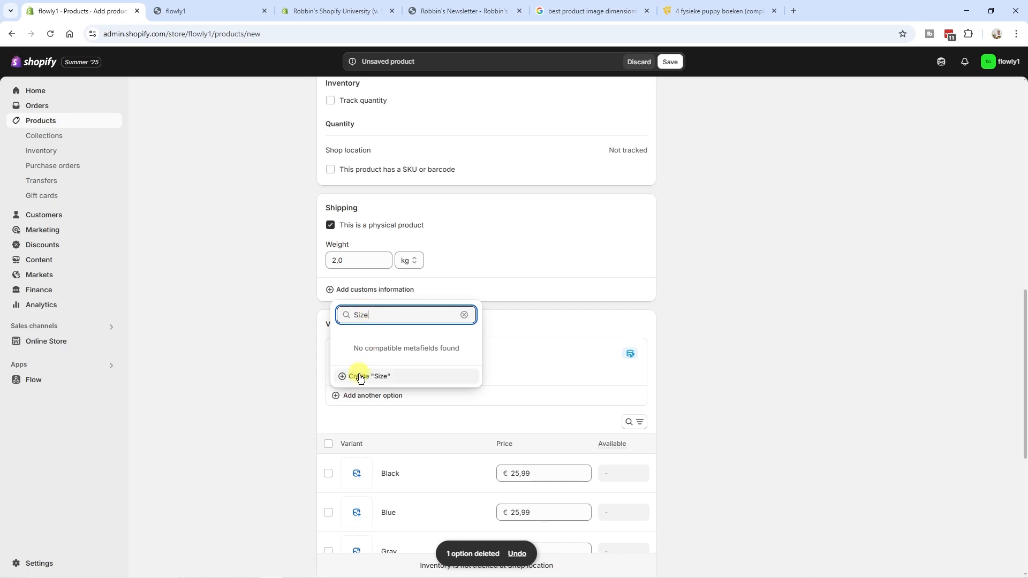
{"action": "left_click", "coordinate": [375, 378]}
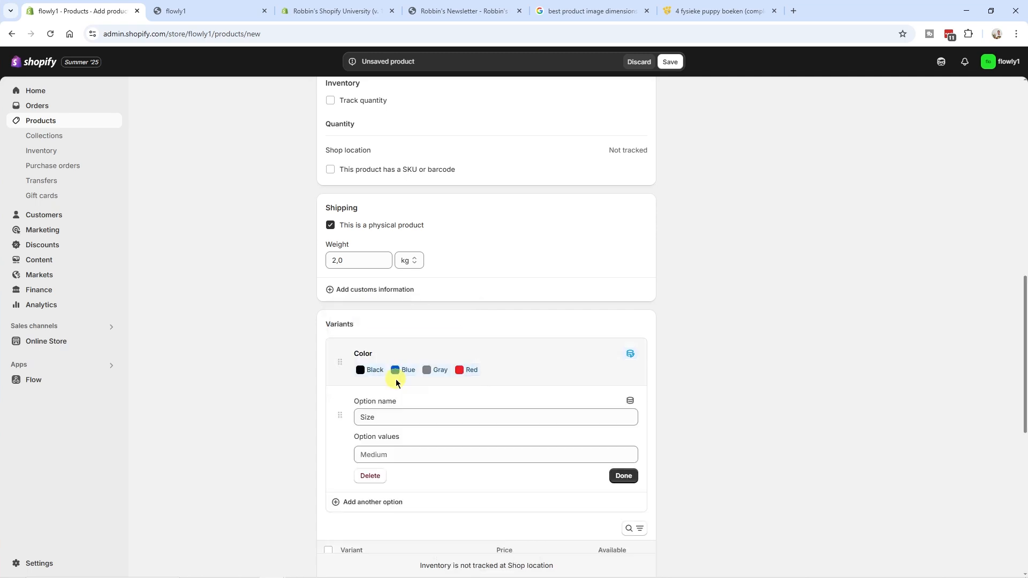
{"action": "left_click", "coordinate": [394, 455]}
{"action": "type", "text": "500ml"}
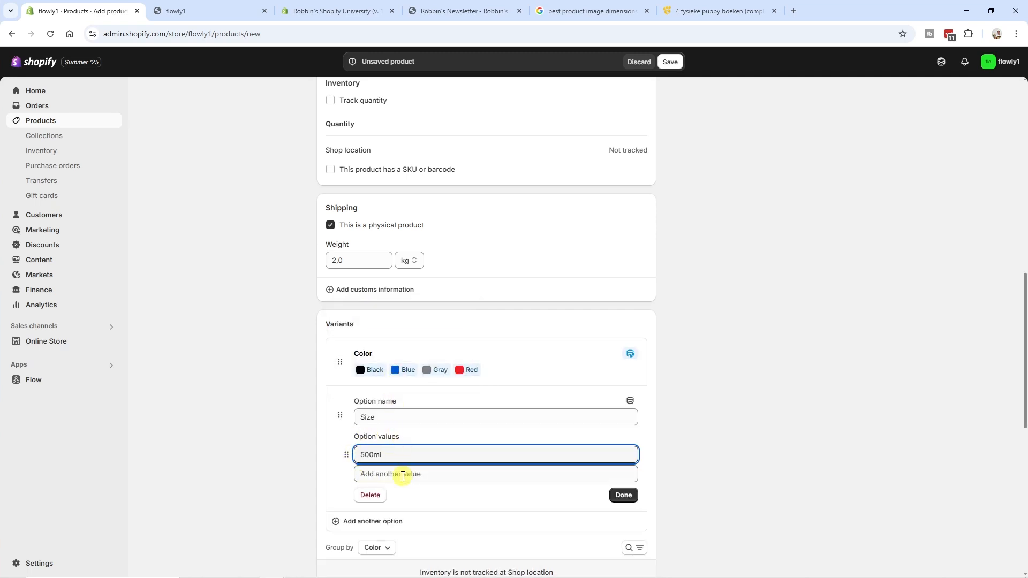
{"action": "left_click", "coordinate": [384, 474]}
{"action": "type", "text": "750ml"}
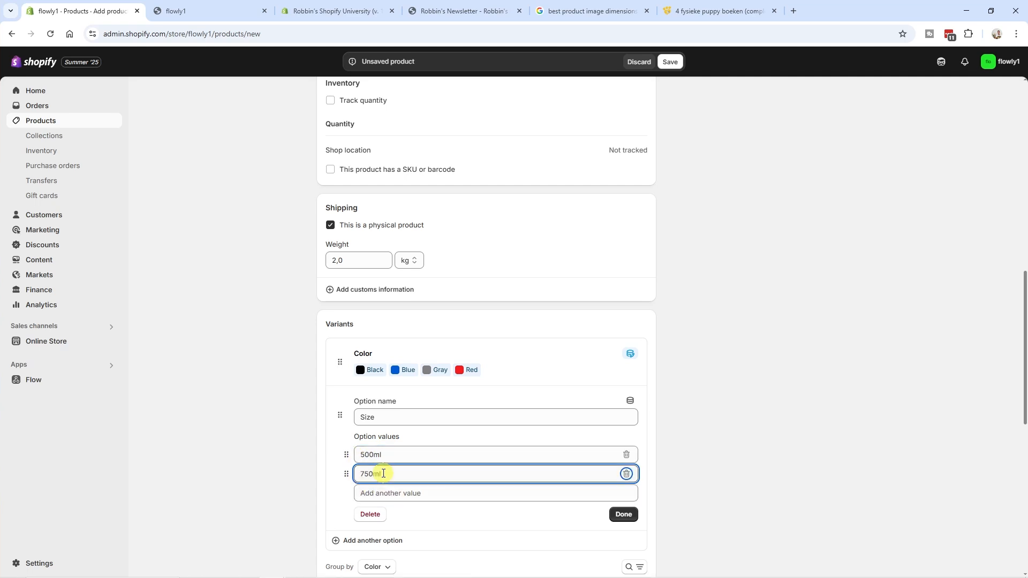
{"action": "key", "text": "Return"}
{"action": "type", "text": "1L"}
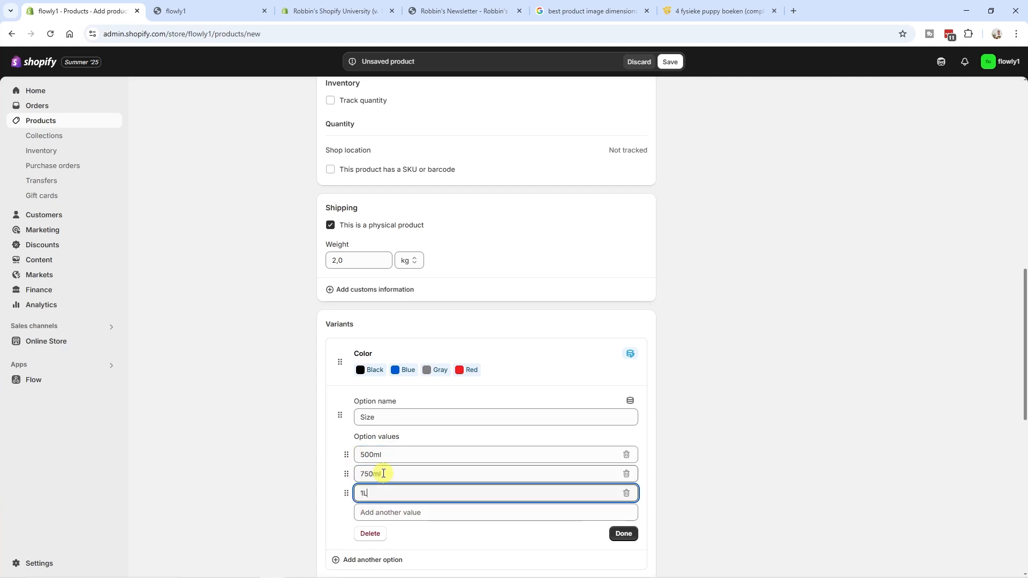
{"action": "left_click", "coordinate": [624, 534]}
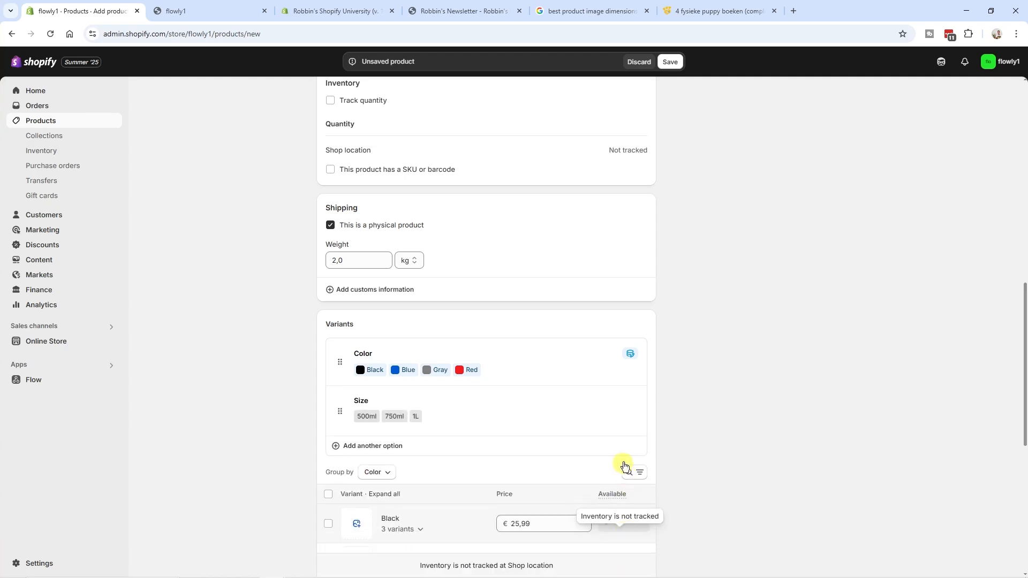
- Set the search engine listing's page title to "ThermaCore One - Best Smart Water Bottle" and save the product
{"action": "scroll", "coordinate": [447, 281], "scroll_direction": "down", "scroll_amount": 5}
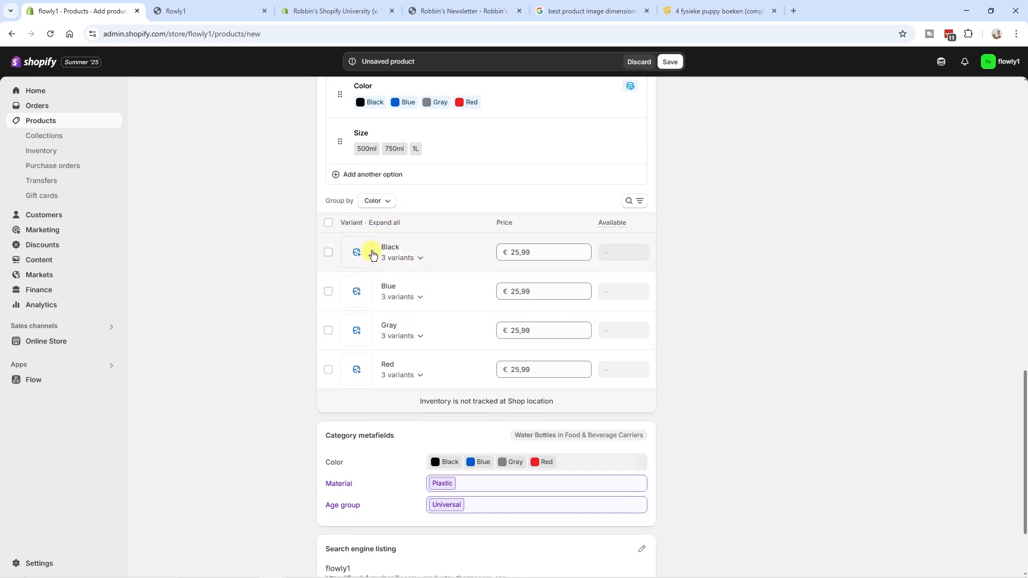
{"action": "scroll", "coordinate": [399, 418], "scroll_direction": "down", "scroll_amount": 3}
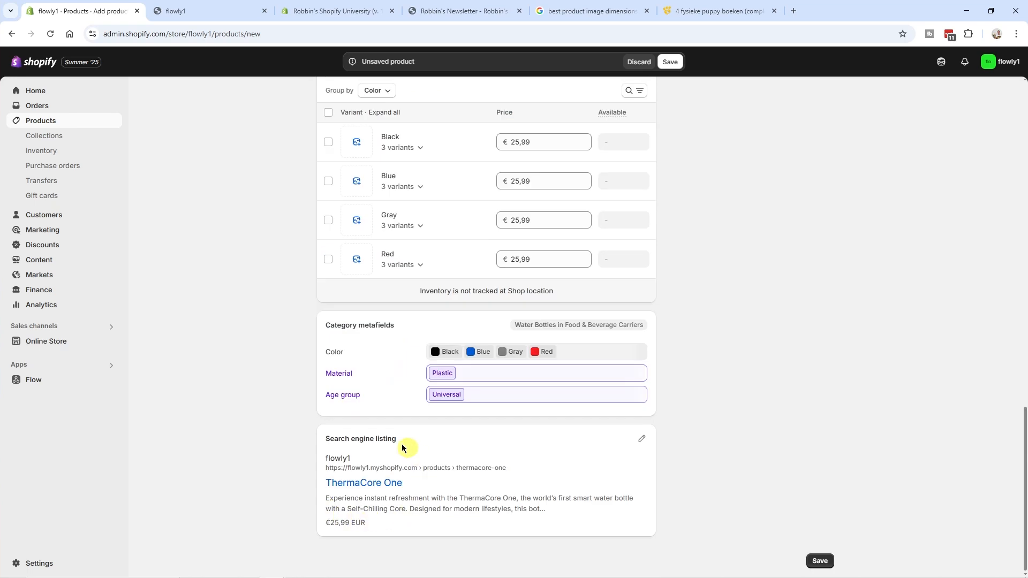
{"action": "scroll", "coordinate": [304, 523], "scroll_direction": "up", "scroll_amount": 1}
{"action": "scroll", "coordinate": [348, 522], "scroll_direction": "down", "scroll_amount": 1}
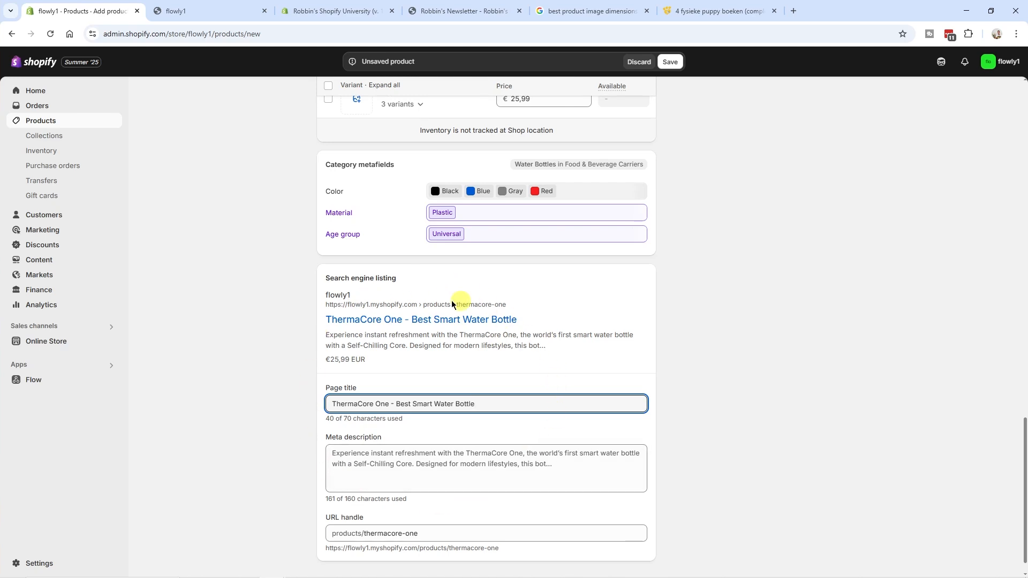
{"action": "scroll", "coordinate": [539, 438], "scroll_direction": "down", "scroll_amount": 1}
{"action": "scroll", "coordinate": [501, 463], "scroll_direction": "up", "scroll_amount": 6}
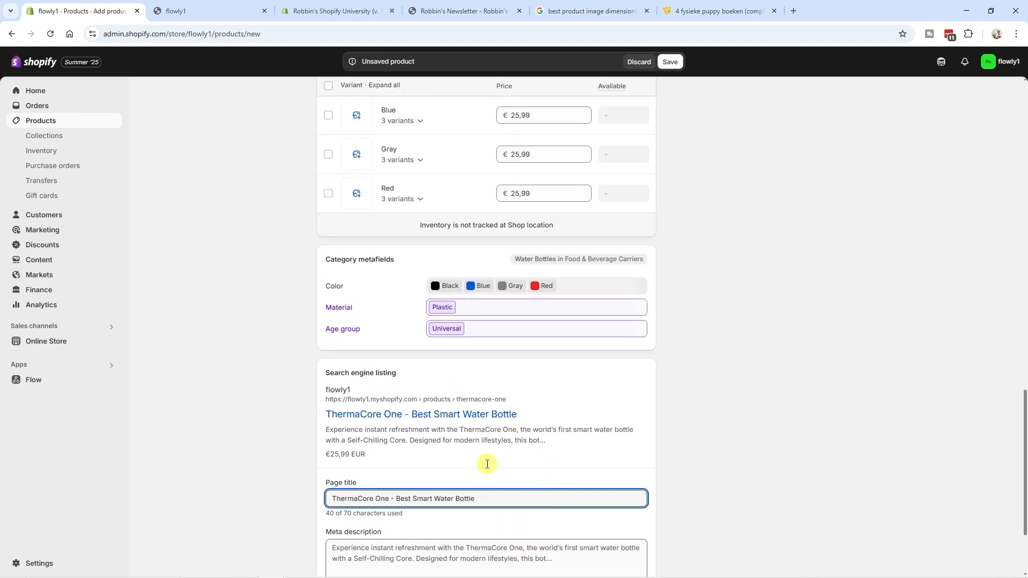
{"action": "left_click", "coordinate": [670, 63]}
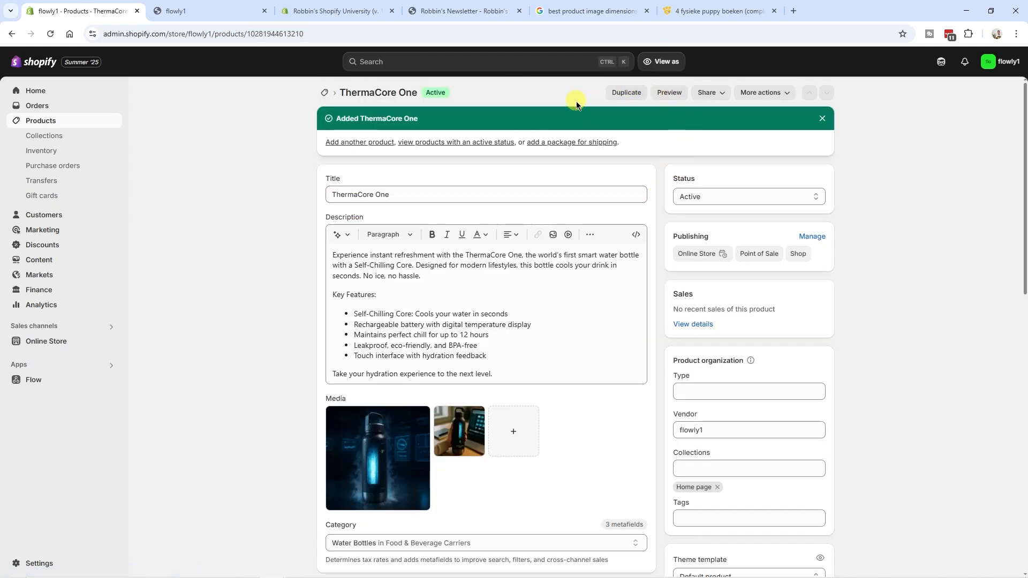
- Duplicate the ThermaCore One product as Aurasip Bottle without copying its media
{"action": "left_click", "coordinate": [618, 93]}
{"action": "left_click", "coordinate": [362, 281]}
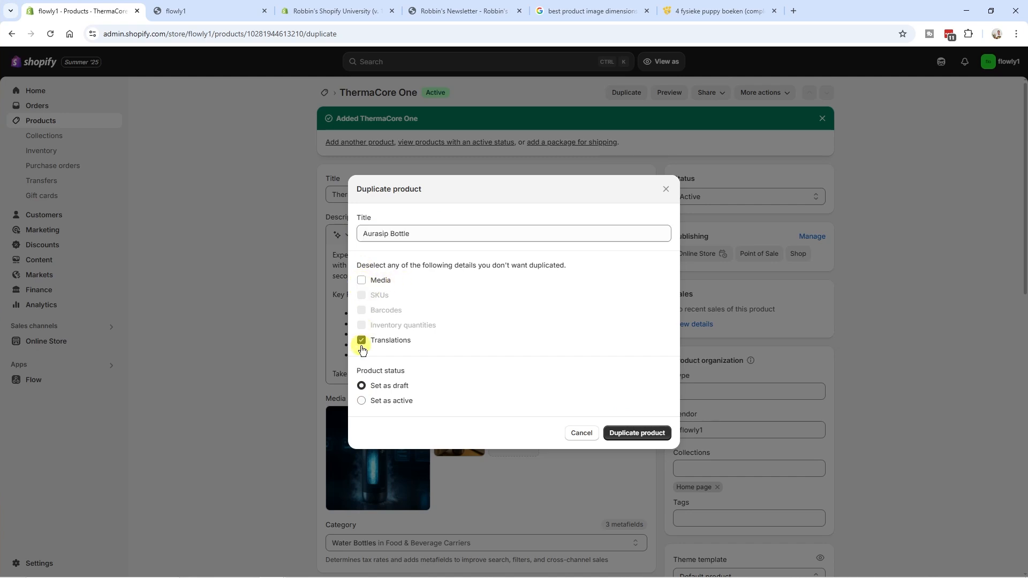
{"action": "left_click", "coordinate": [652, 435]}
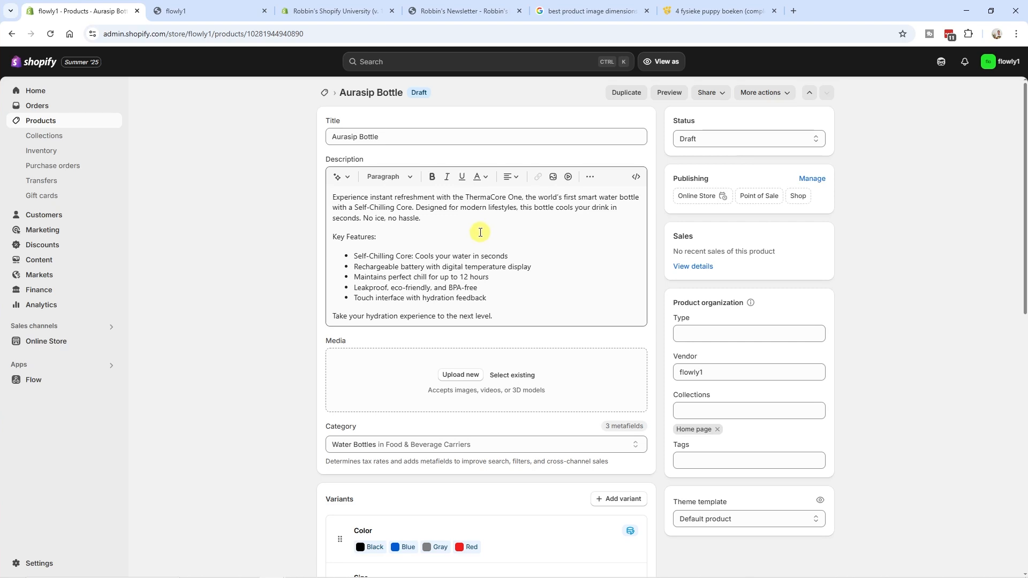
- Set the Aurasip Bottle product's status to Active and save it
{"action": "left_click", "coordinate": [688, 138]}
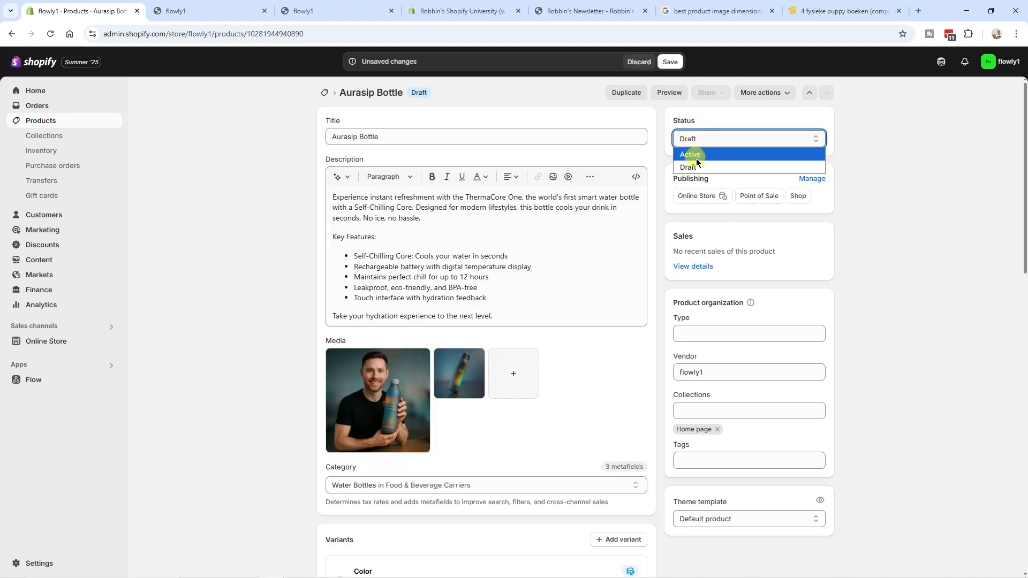
{"action": "left_click", "coordinate": [699, 156]}
{"action": "left_click", "coordinate": [669, 64]}
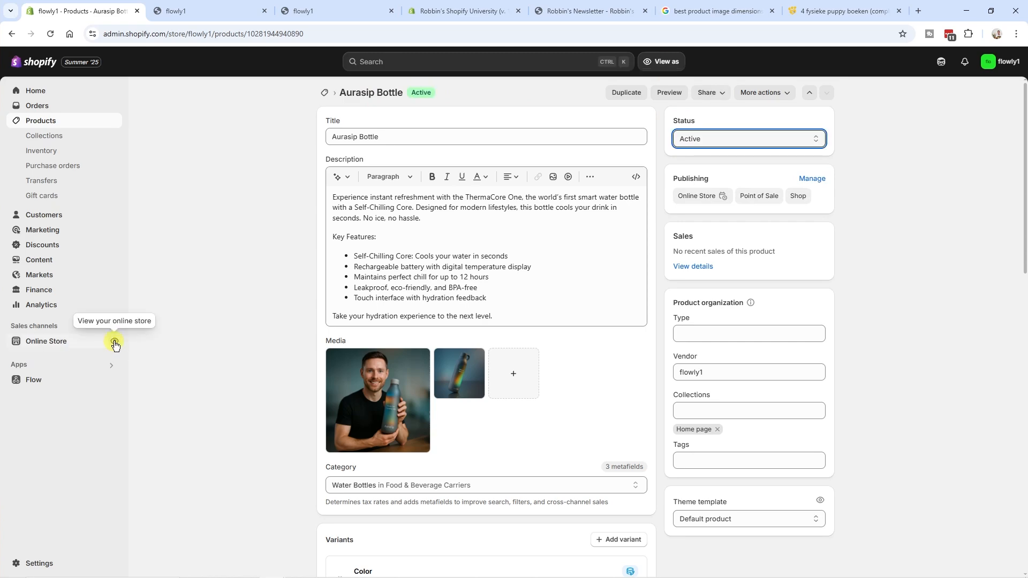
- View the live online store and check the Featured products section on the home page
{"action": "left_click", "coordinate": [114, 342]}
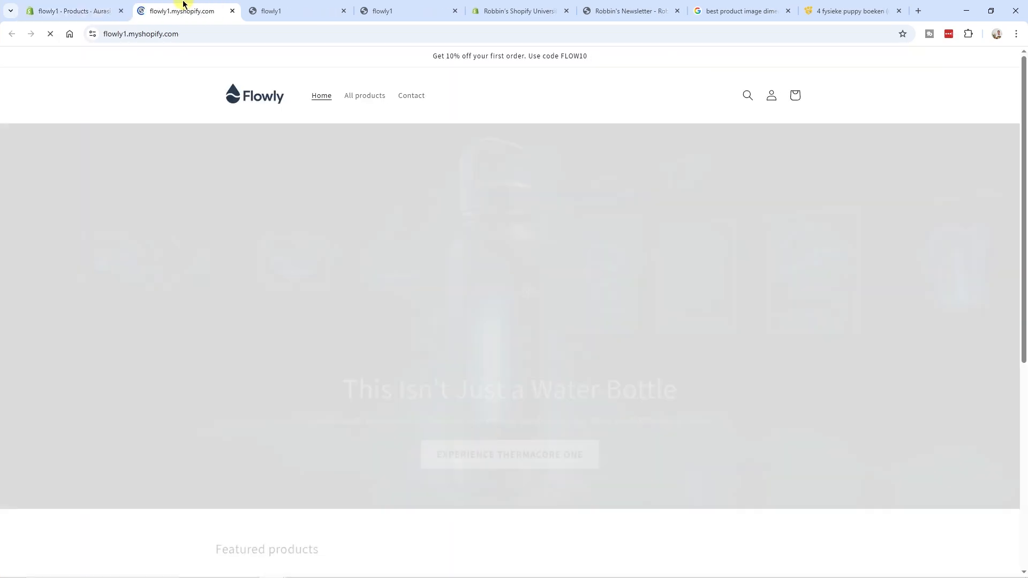
{"action": "scroll", "coordinate": [562, 364], "scroll_direction": "down", "scroll_amount": 5}
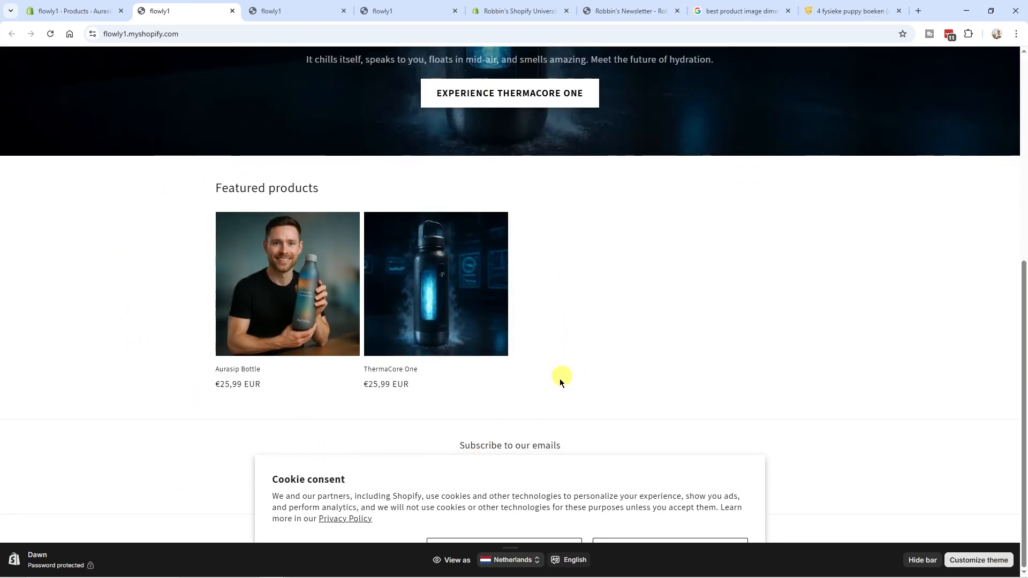
{"action": "key", "text": "ctrl+shift+Tab"}
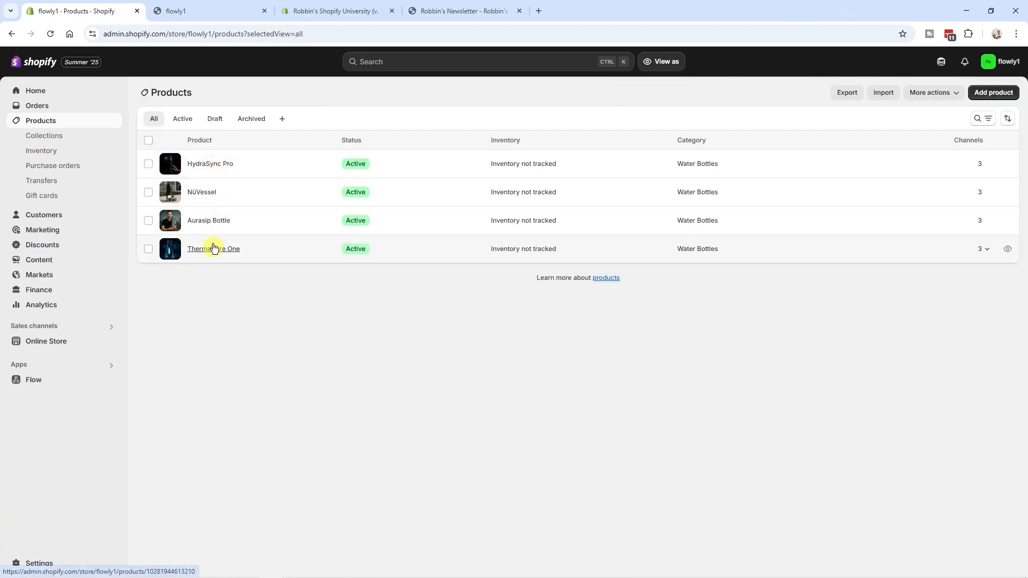
{"action": "key", "text": "ctrl+Tab"}
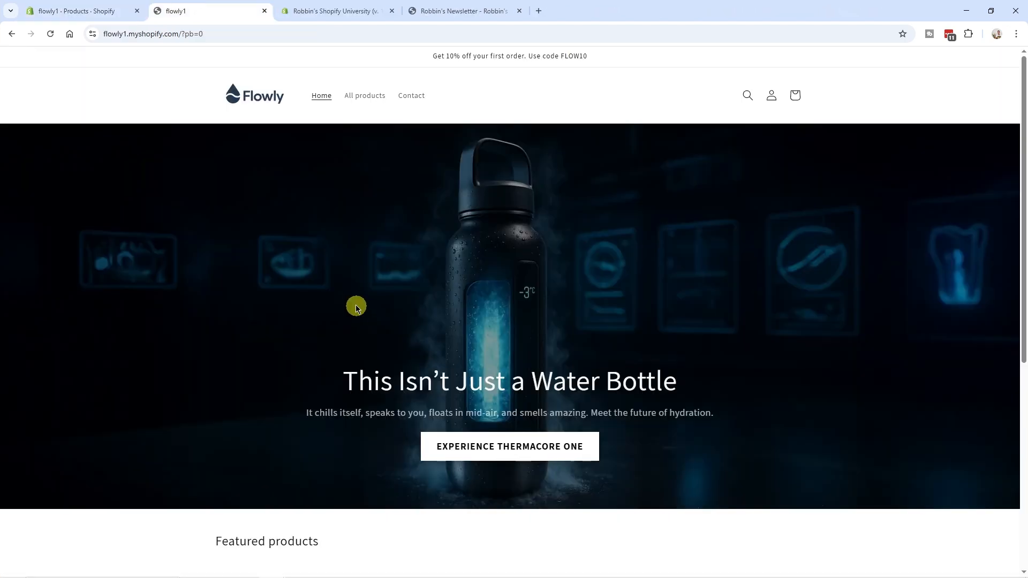
{"action": "scroll", "coordinate": [360, 312], "scroll_direction": "down", "scroll_amount": 6}
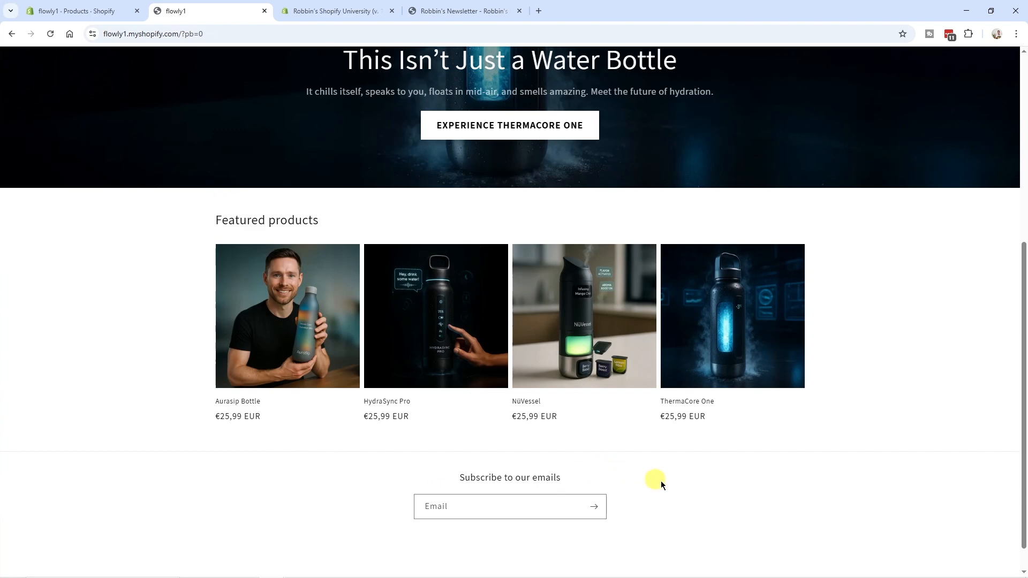
- Return to the Shopify admin and open the Dawn theme for customization
{"action": "key", "text": "ctrl+shift+Tab"}
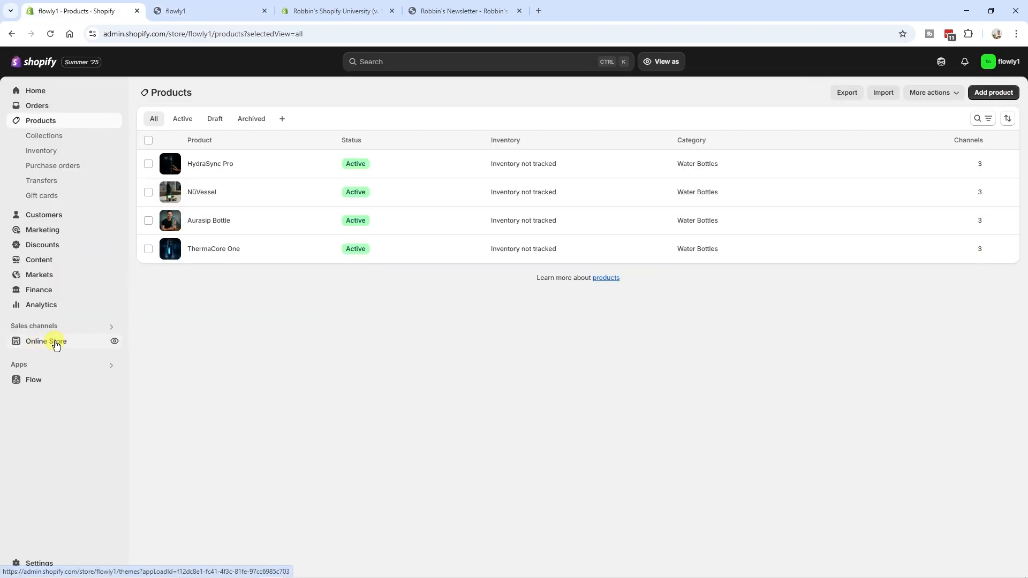
{"action": "left_click", "coordinate": [59, 343]}
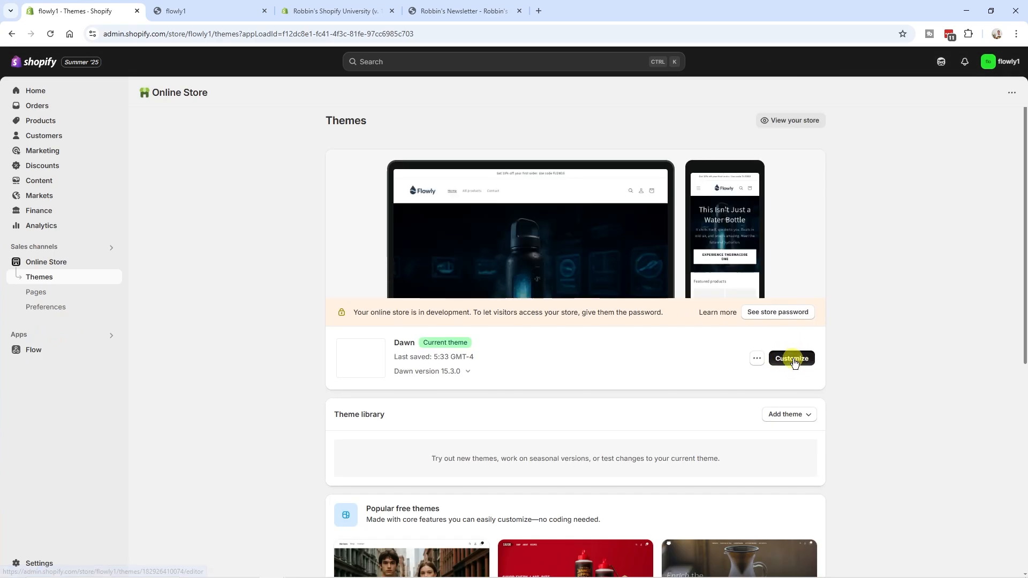
{"action": "left_click", "coordinate": [791, 359]}
- Change the heading of the home page's featured collection section to "Our Smartest Bottles"
{"action": "scroll", "coordinate": [339, 309], "scroll_direction": "down", "scroll_amount": 4}
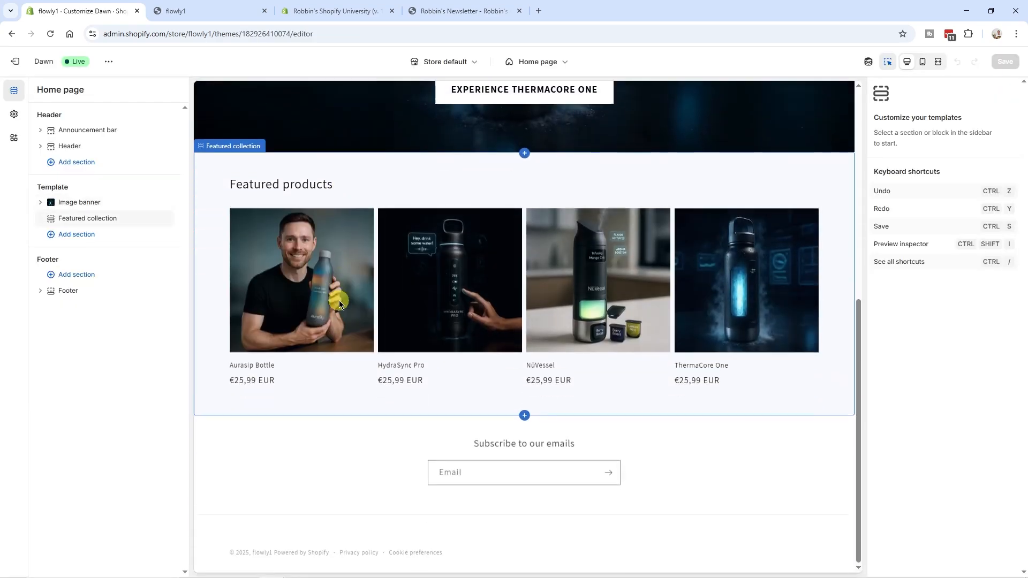
{"action": "left_click", "coordinate": [301, 186]}
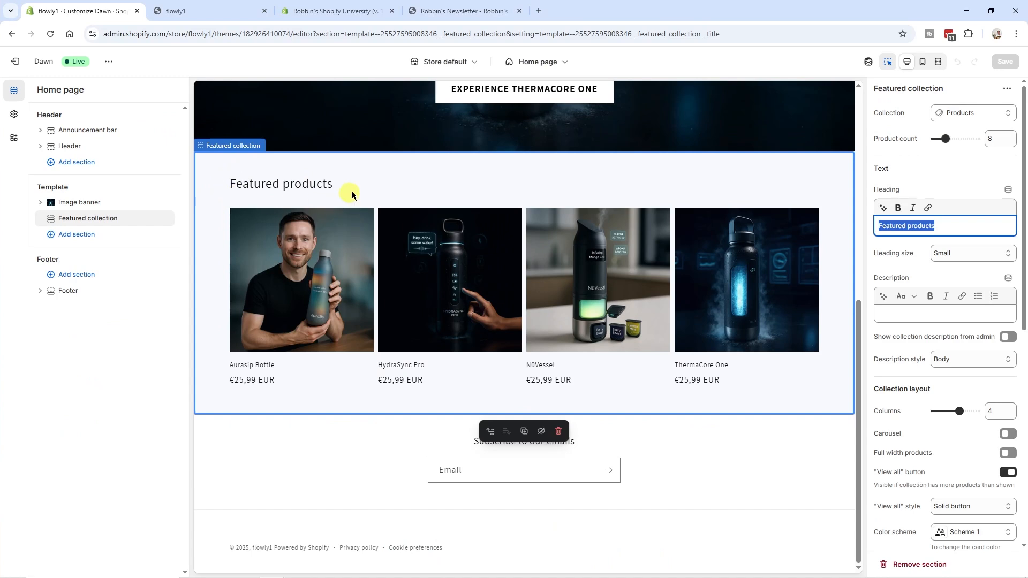
{"action": "left_click", "coordinate": [280, 173]}
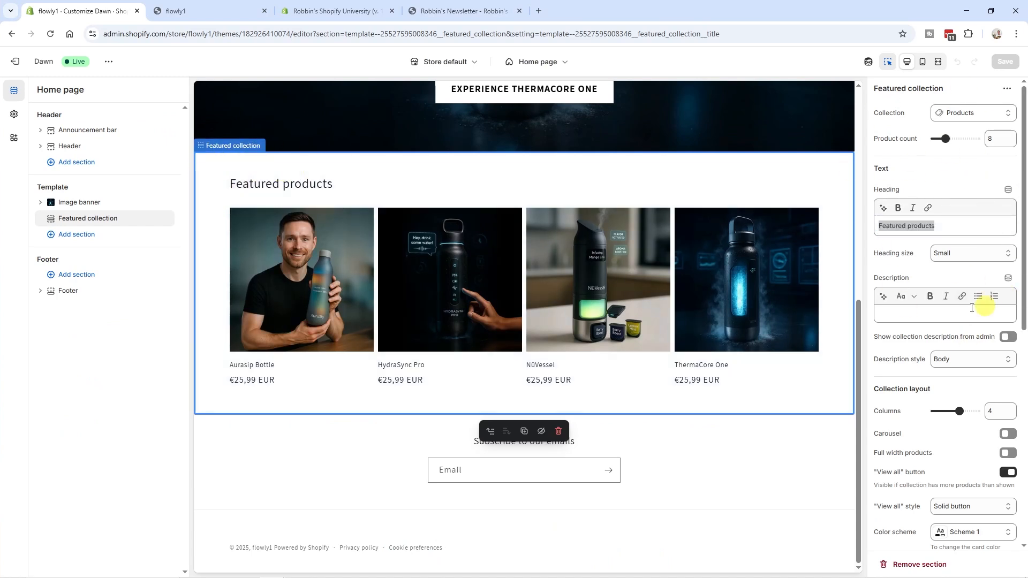
{"action": "left_click_drag", "start_coordinate": [943, 226], "coordinate": [872, 229]}
{"action": "type", "text": "Our Smartest Bottles"}
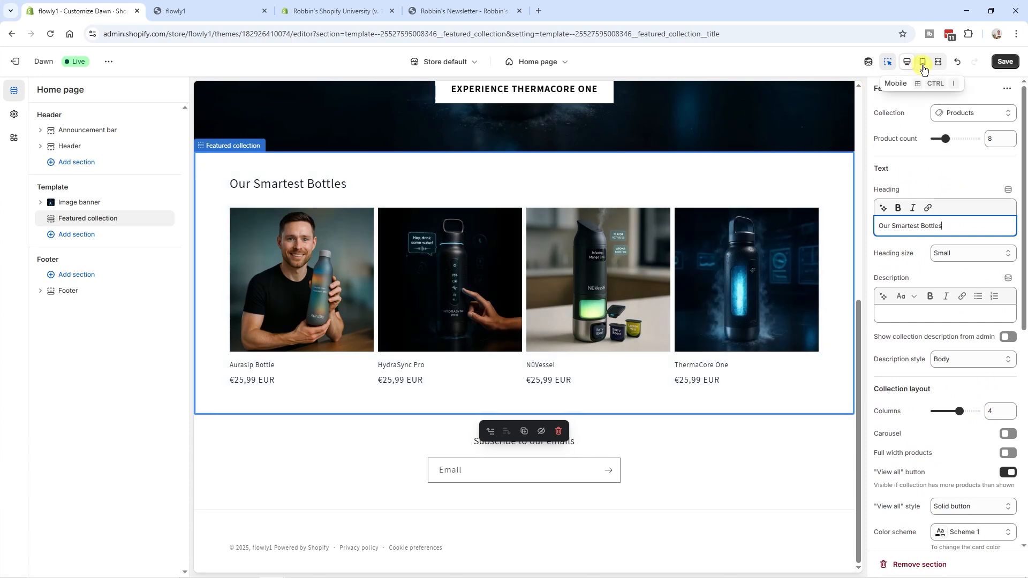
- Switch the theme preview to mobile and enable the carousel in the featured collection's mobile layout
{"action": "left_click", "coordinate": [923, 65]}
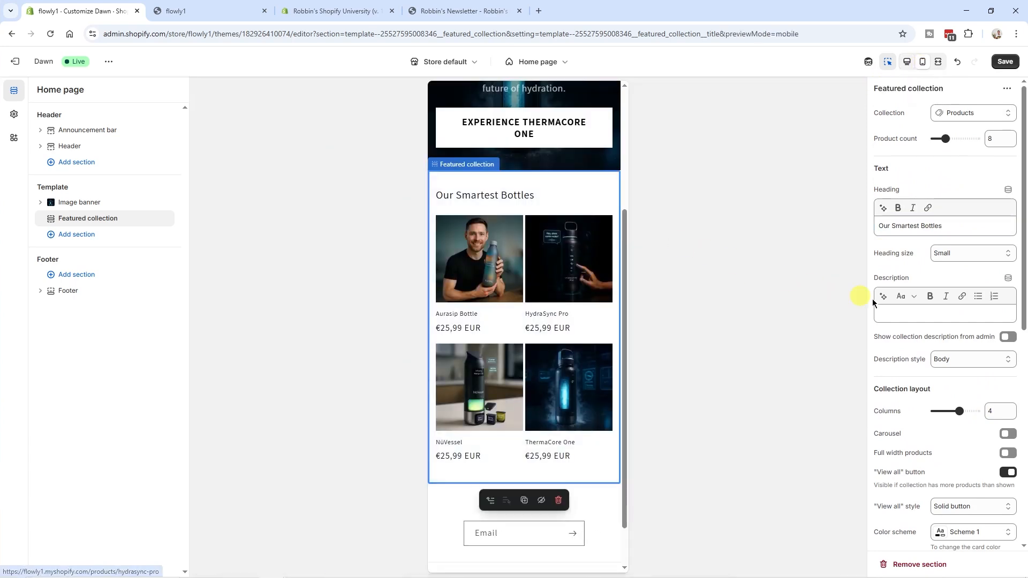
{"action": "scroll", "coordinate": [520, 267], "scroll_direction": "up", "scroll_amount": 1}
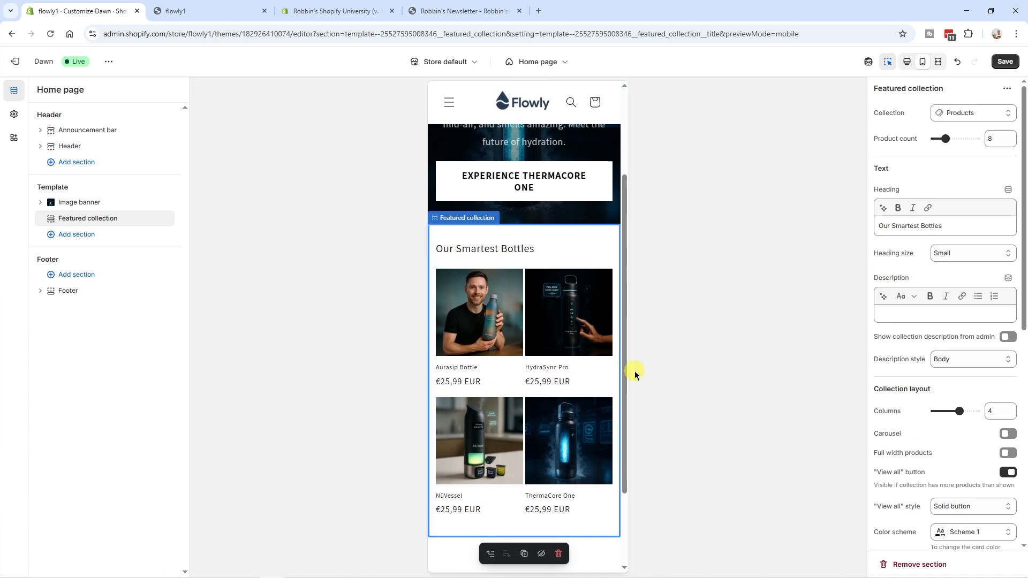
{"action": "scroll", "coordinate": [945, 251], "scroll_direction": "down", "scroll_amount": 8}
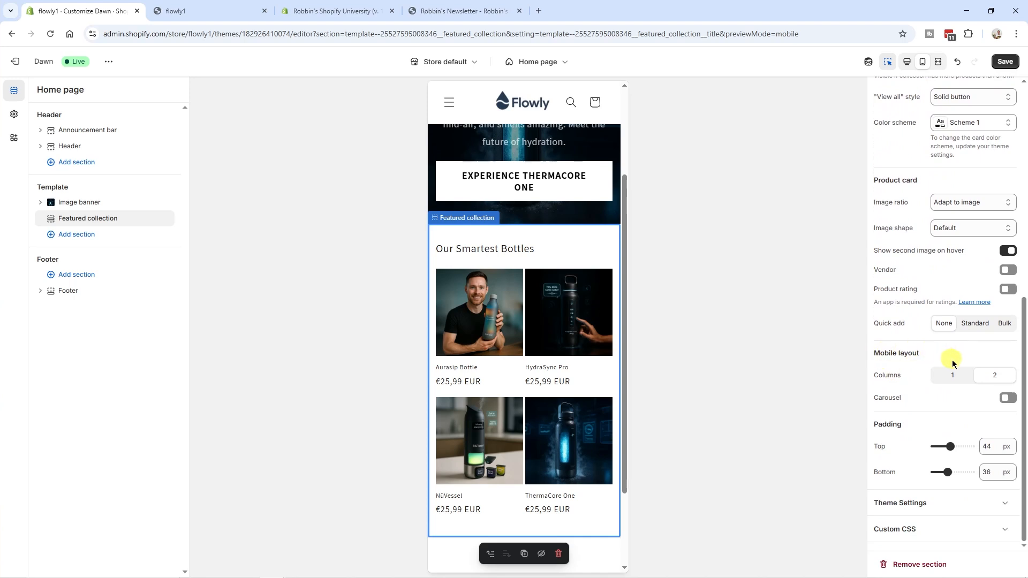
{"action": "left_click", "coordinate": [1008, 398]}
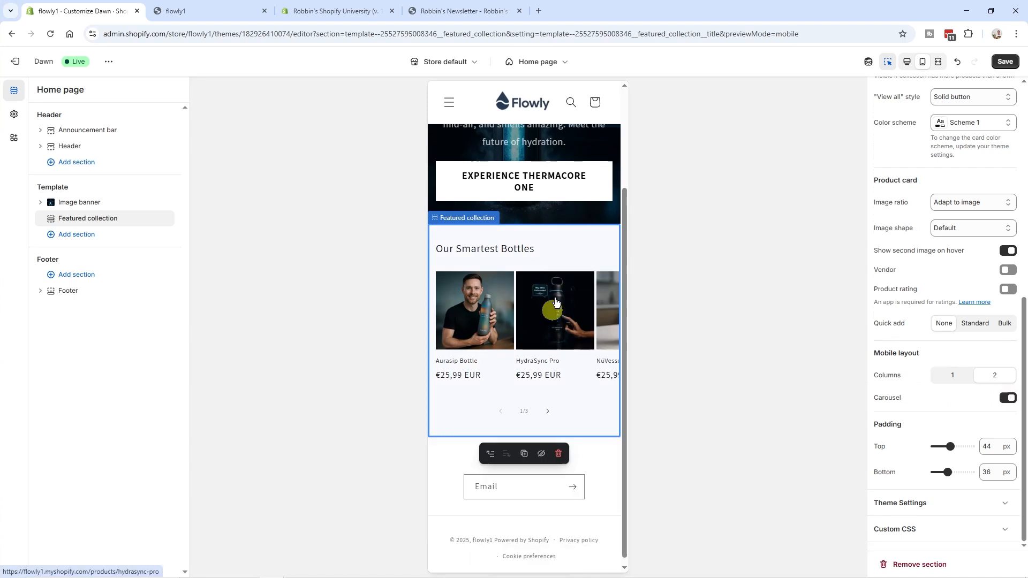
- Check the banner and featured collection in the home page's mobile preview and save the theme changes
{"action": "scroll", "coordinate": [553, 184], "scroll_direction": "up", "scroll_amount": 3}
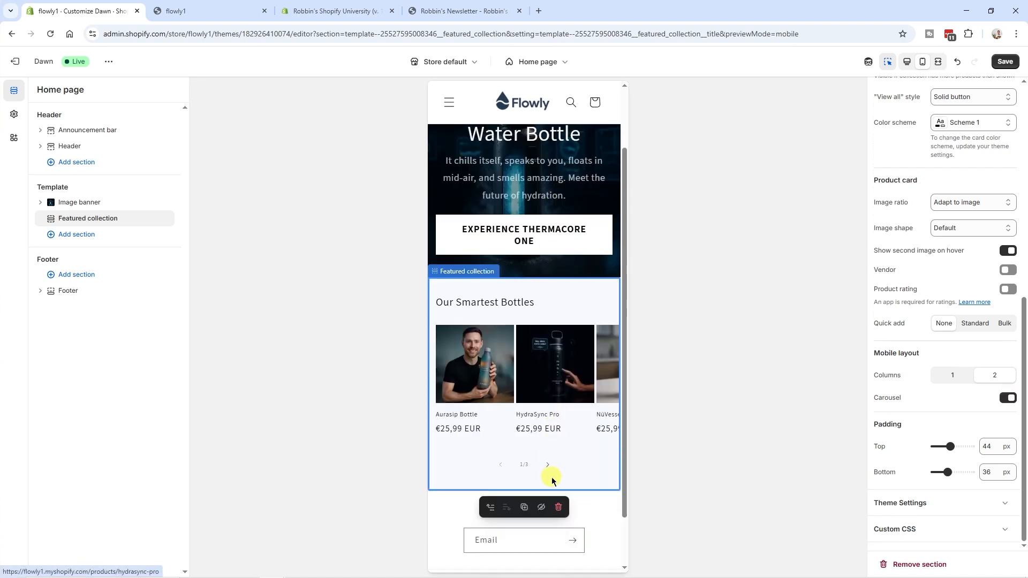
{"action": "scroll", "coordinate": [556, 187], "scroll_direction": "down", "scroll_amount": 3}
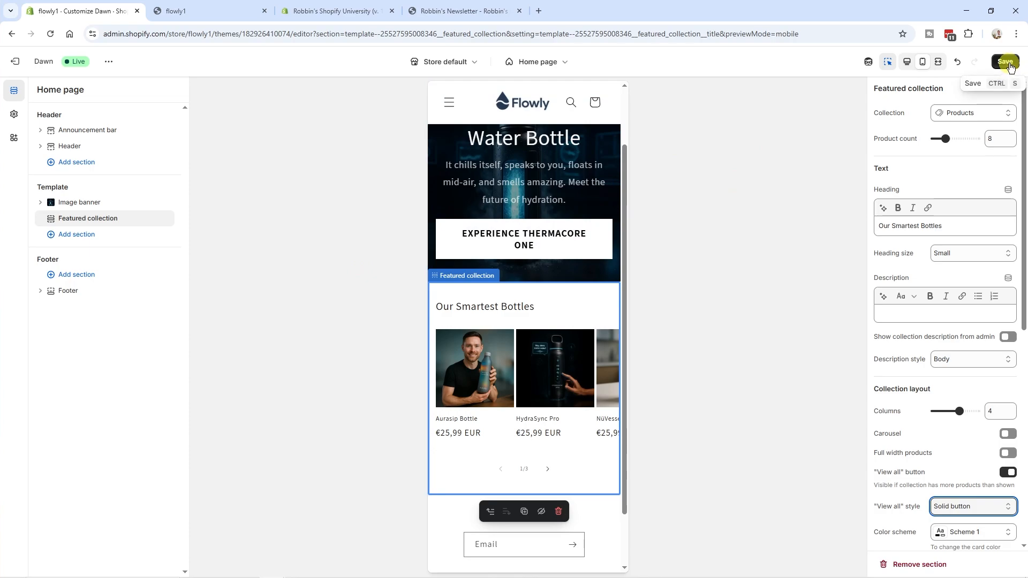
{"action": "left_click", "coordinate": [1007, 62]}
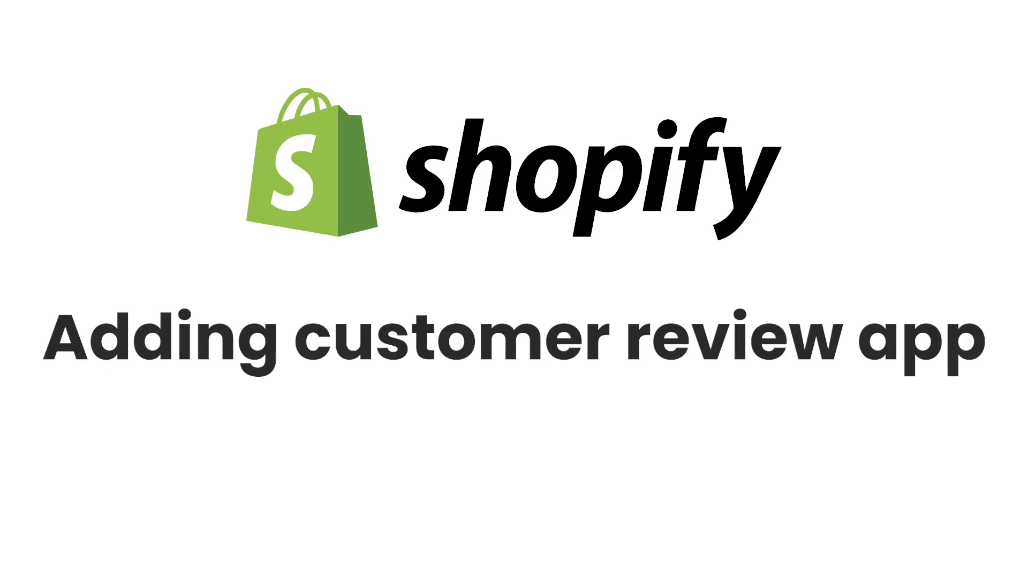
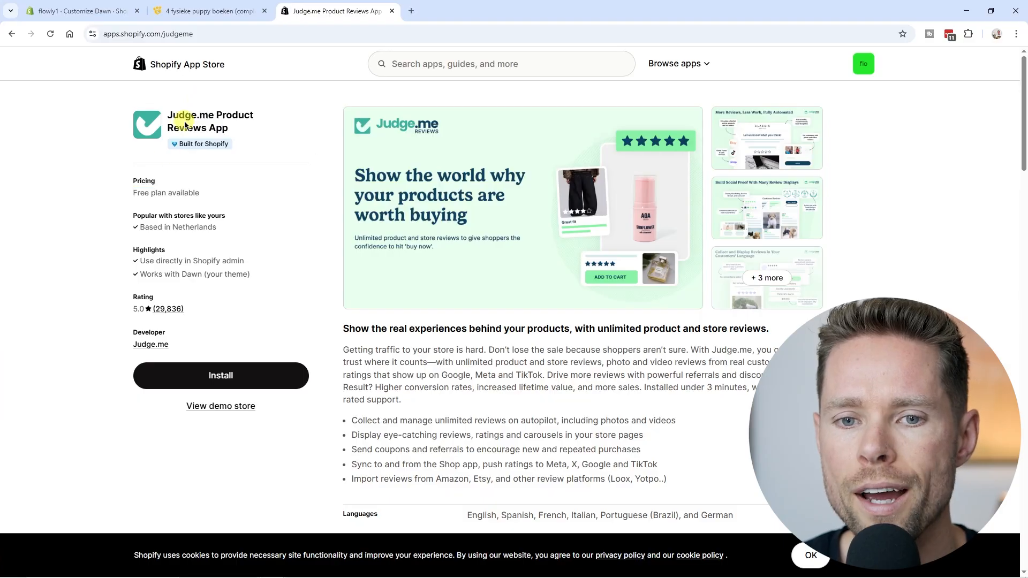
- Examine the name and pricing details on the Judge.me Product Reviews App listing in the Shopify App Store
{"action": "left_click_drag", "start_coordinate": [167, 115], "coordinate": [242, 128]}
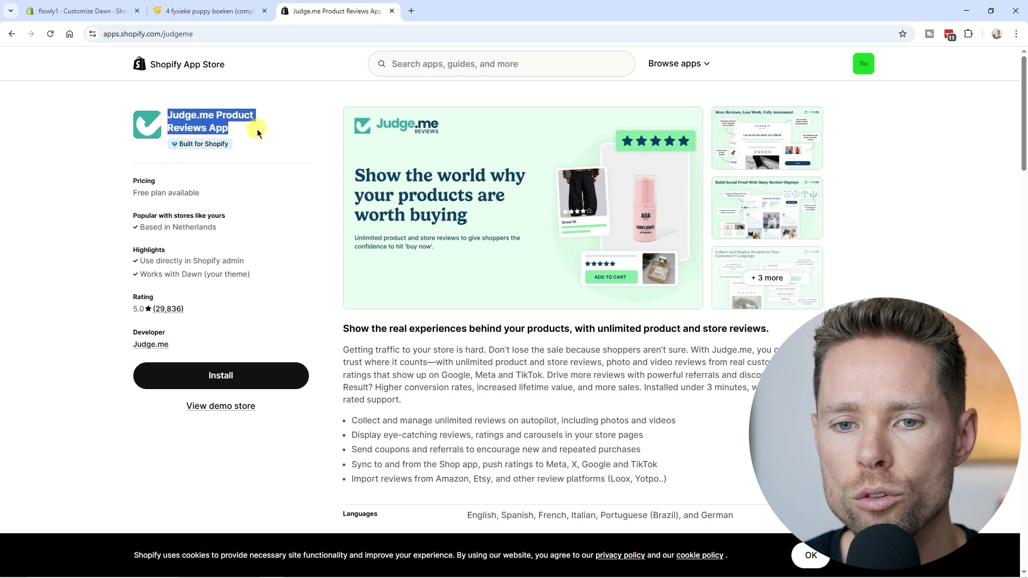
{"action": "left_click", "coordinate": [255, 135]}
{"action": "left_click_drag", "start_coordinate": [167, 114], "coordinate": [265, 134]}
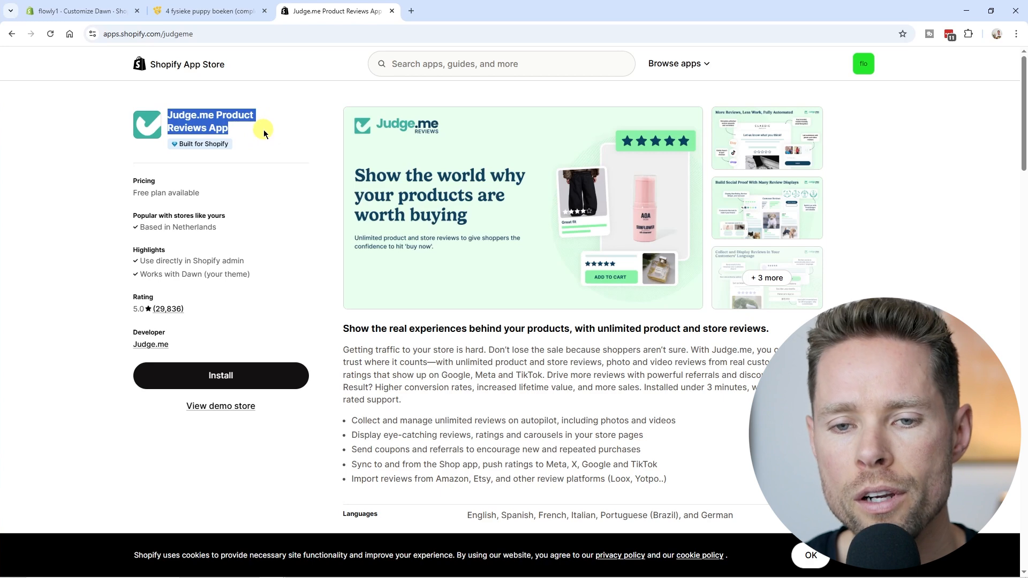
{"action": "left_click_drag", "start_coordinate": [133, 193], "coordinate": [206, 193]}
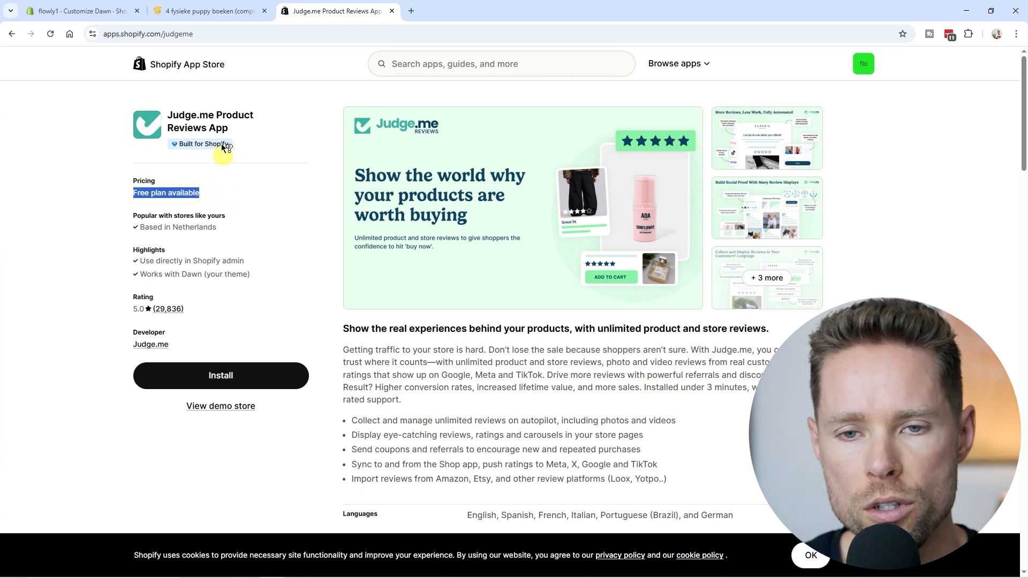
- Examine how the star rating and customer reviews are displayed on the Puppygroep puppy books product page
{"action": "left_click", "coordinate": [210, 11]}
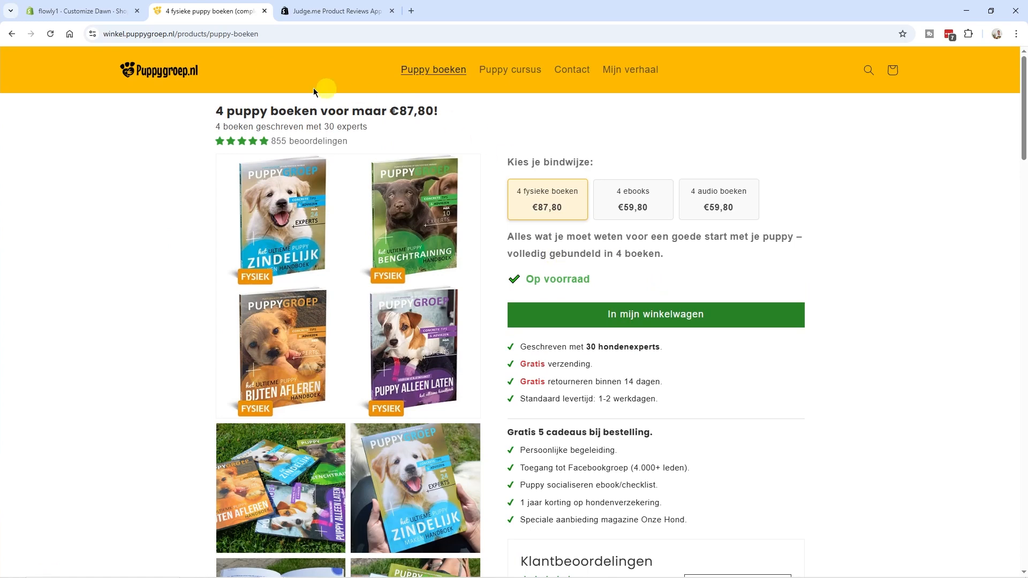
{"action": "scroll", "coordinate": [529, 389], "scroll_direction": "down", "scroll_amount": 9}
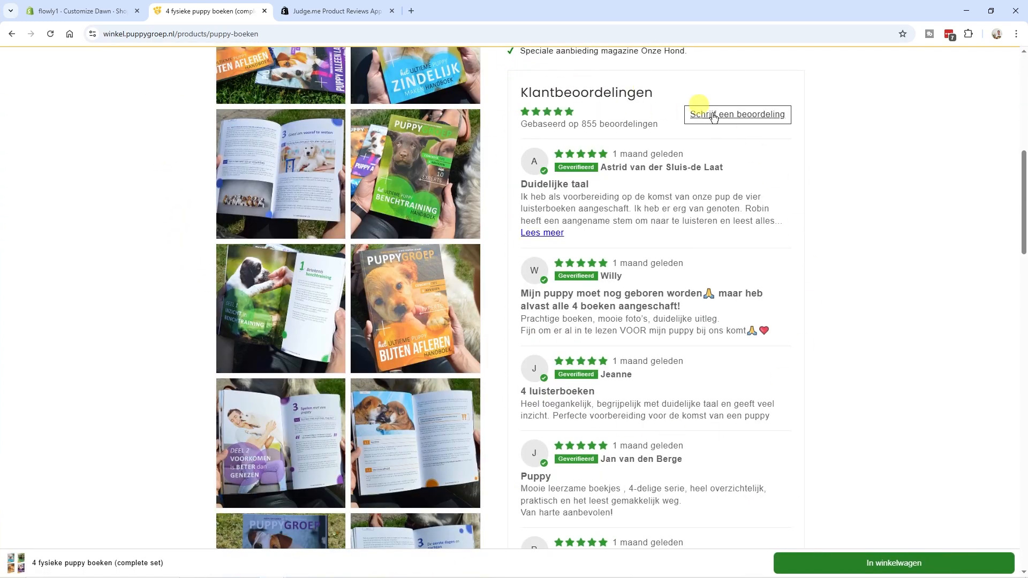
{"action": "left_click_drag", "start_coordinate": [552, 124], "coordinate": [664, 132]}
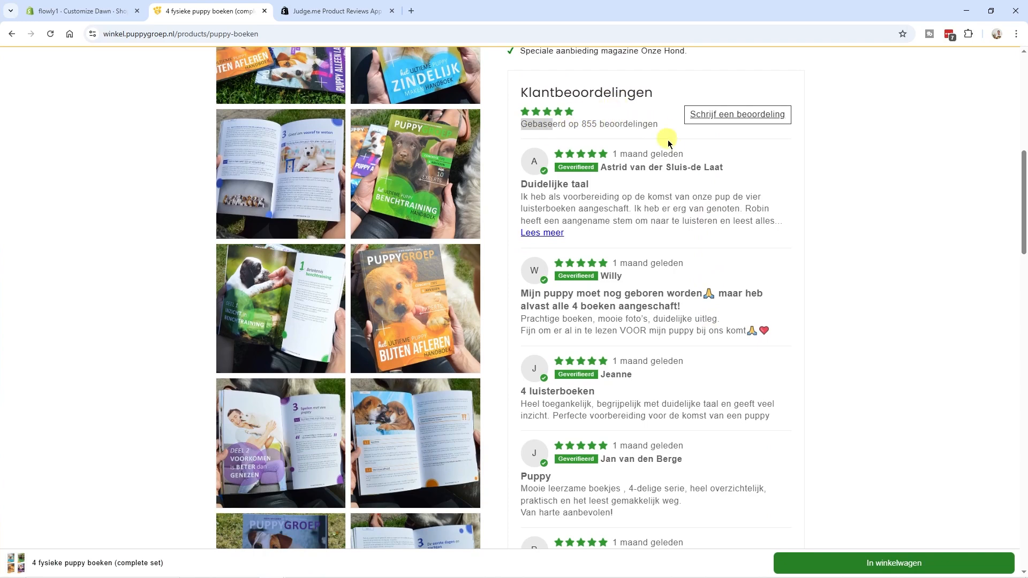
{"action": "scroll", "coordinate": [532, 217], "scroll_direction": "up", "scroll_amount": 8}
{"action": "scroll", "coordinate": [525, 221], "scroll_direction": "up", "scroll_amount": 1}
{"action": "left_click_drag", "start_coordinate": [206, 142], "coordinate": [383, 142]}
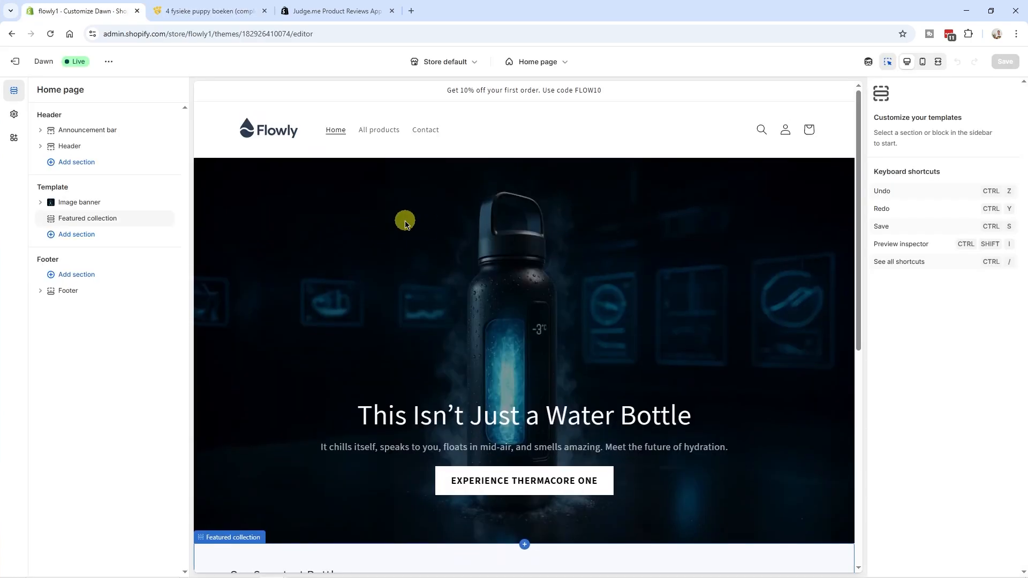
- Return to the home page in the theme editor and open the app sections available for the template below the featured collection
{"action": "scroll", "coordinate": [415, 225], "scroll_direction": "down", "scroll_amount": 3}
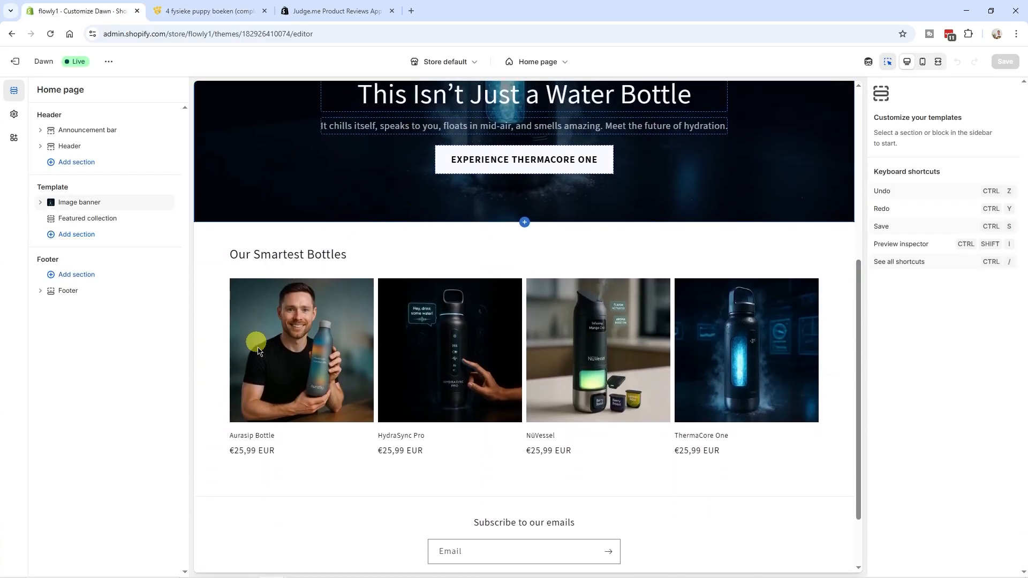
{"action": "scroll", "coordinate": [330, 313], "scroll_direction": "down", "scroll_amount": 1}
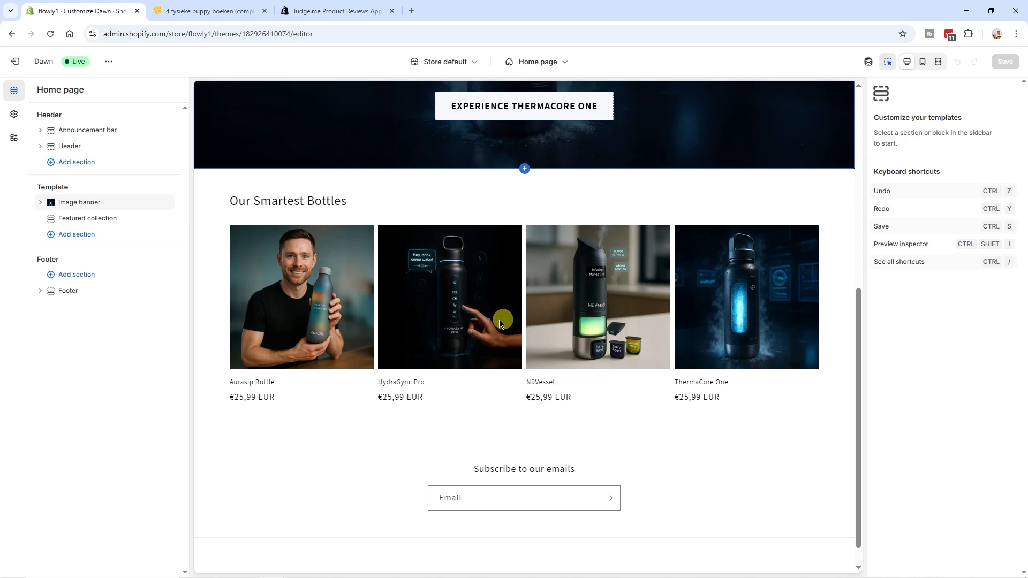
{"action": "mouse_move", "coordinate": [518, 432]}
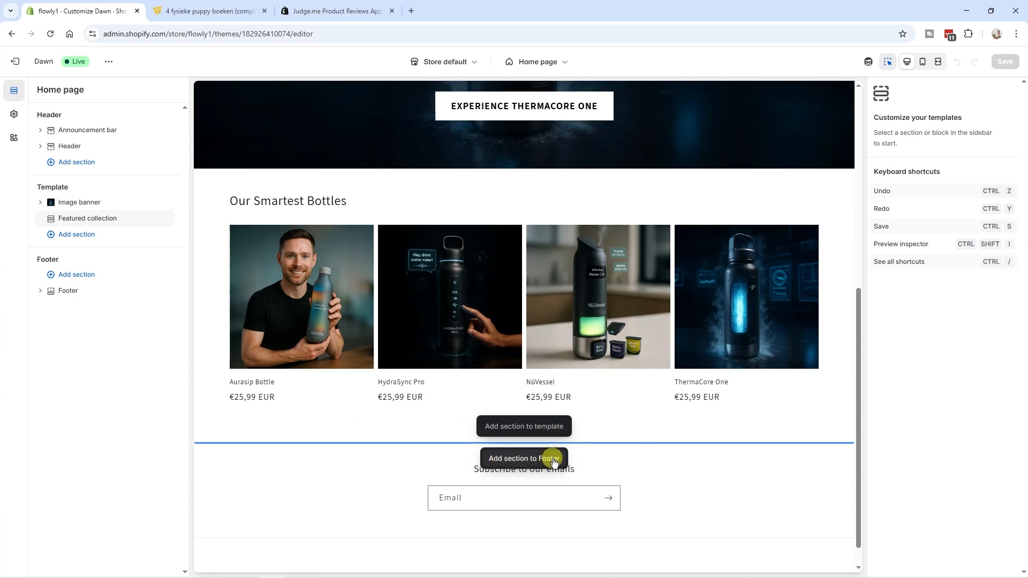
{"action": "left_click", "coordinate": [544, 430]}
{"action": "left_click", "coordinate": [460, 141]}
{"action": "left_click_drag", "start_coordinate": [359, 188], "coordinate": [469, 190]}
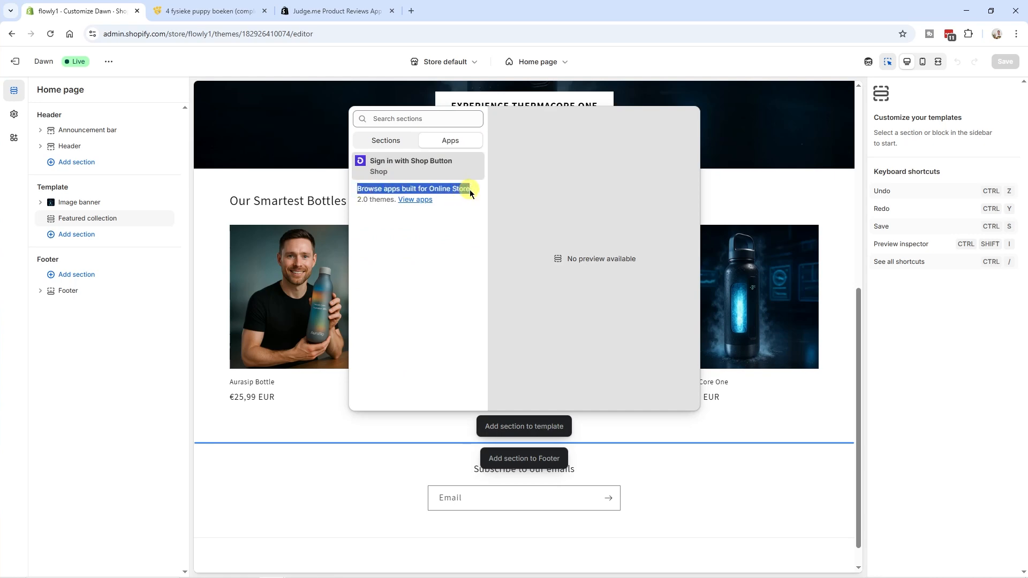
- Browse the apps built for Online Store 2.0 themes and install the Judge.me Product Reviews App
{"action": "left_click", "coordinate": [424, 207]}
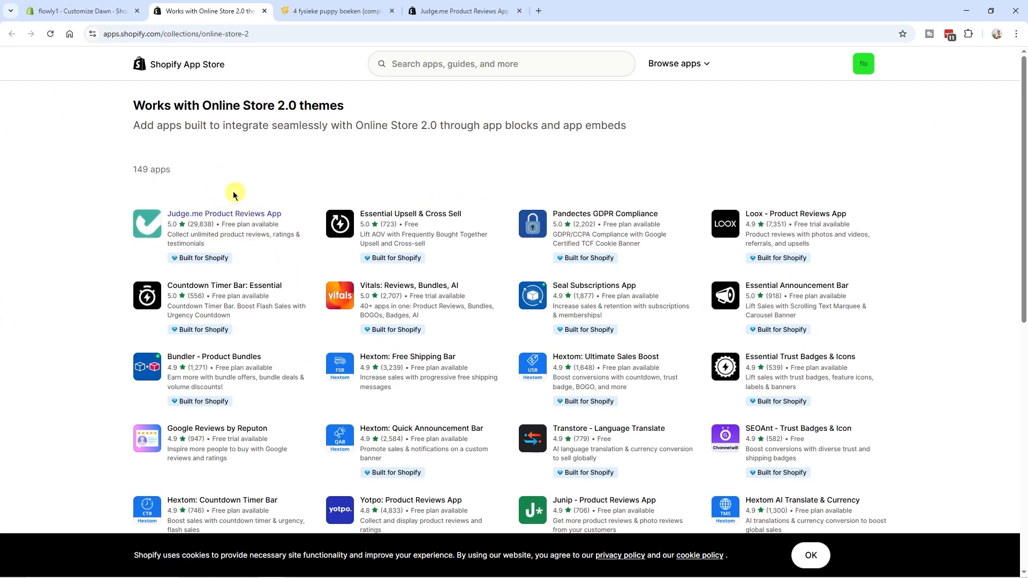
{"action": "left_click", "coordinate": [202, 217]}
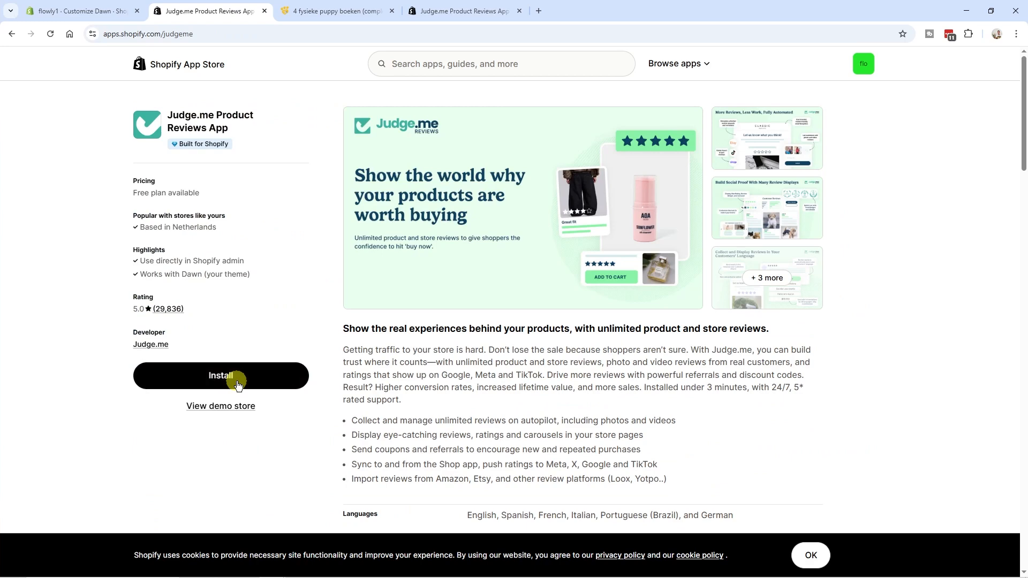
{"action": "left_click", "coordinate": [235, 381]}
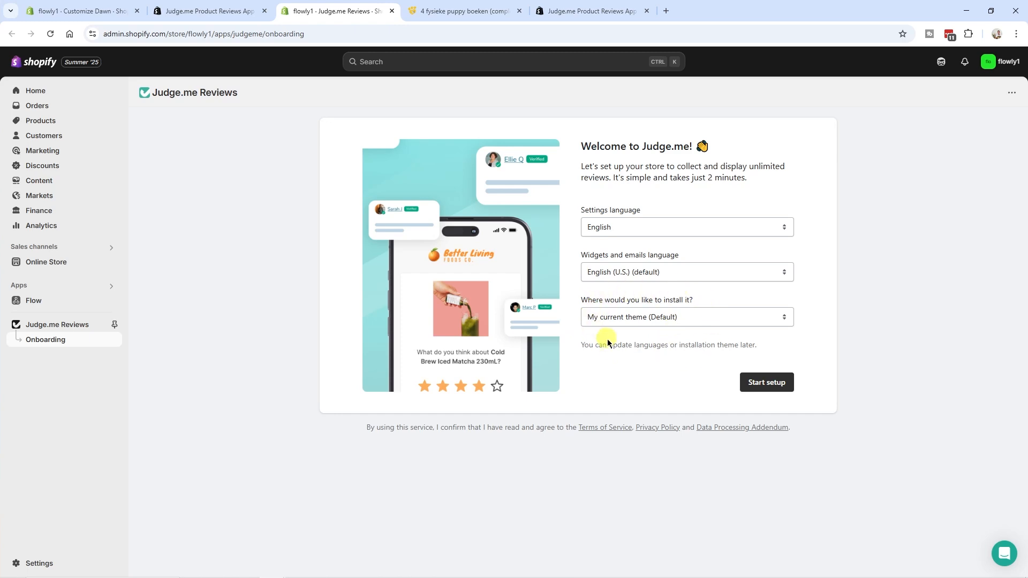
- Start the Judge.me setup with the default language and theme options, then enable its app embed in the Dawn theme and save
{"action": "left_click", "coordinate": [780, 391]}
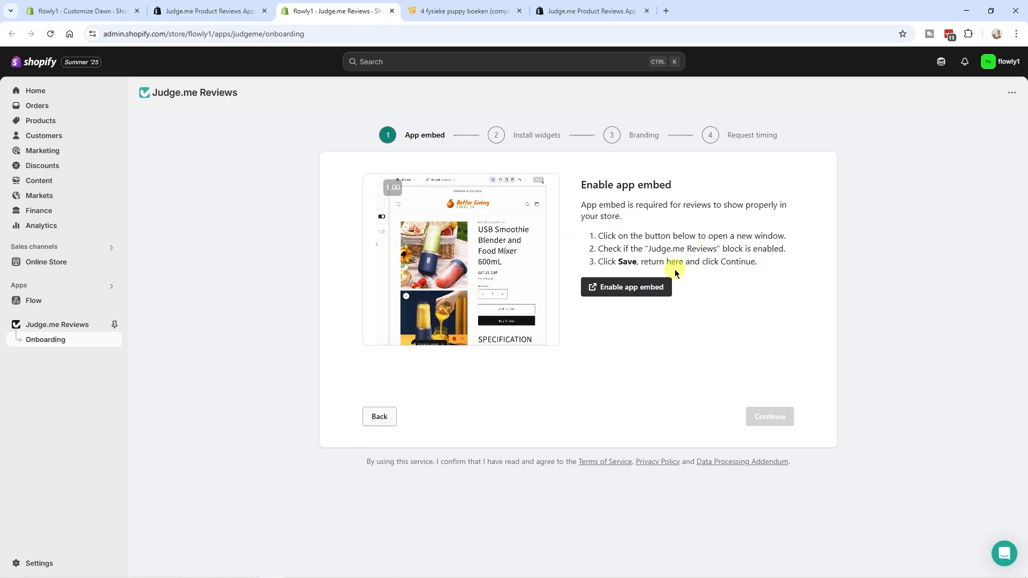
{"action": "left_click", "coordinate": [645, 291]}
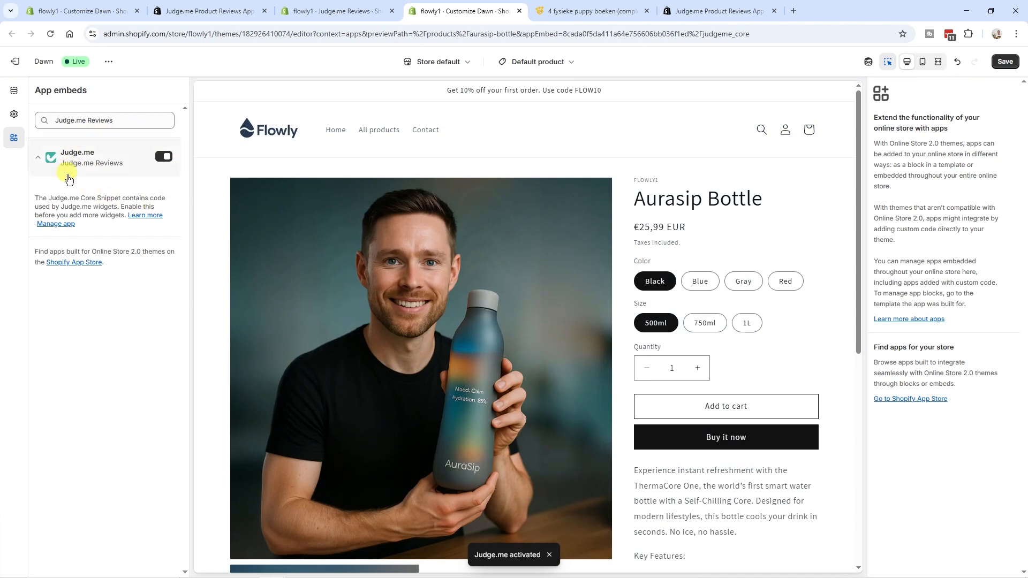
{"action": "left_click", "coordinate": [1005, 64]}
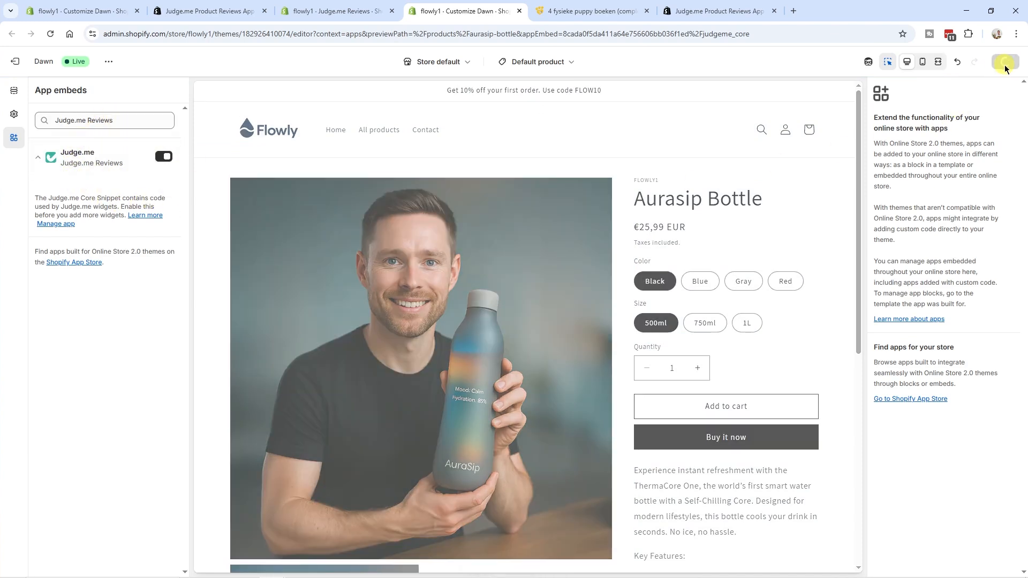
- Return to the Judge.me onboarding and add the Review Widget to the default product template
{"action": "left_click", "coordinate": [341, 12]}
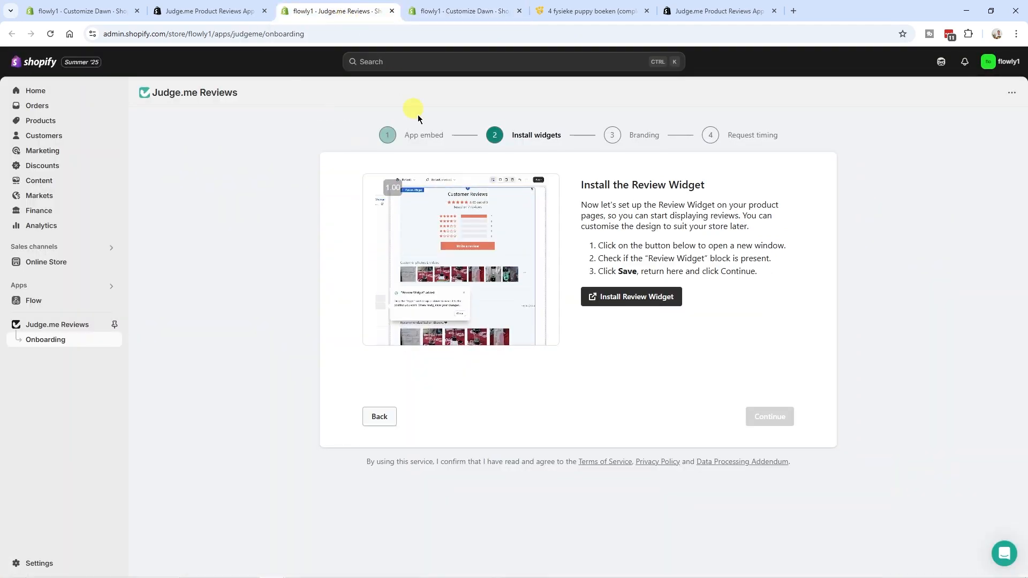
{"action": "left_click", "coordinate": [655, 302]}
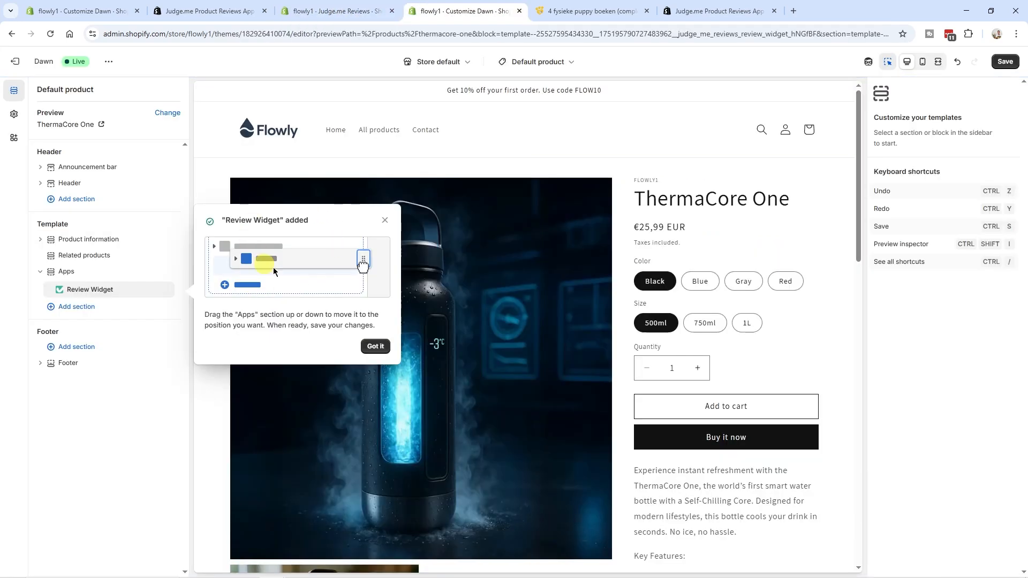
- Save the Review Widget on the product template, and install and save the Star Ratings block from the Judge.me onboarding
{"action": "left_click", "coordinate": [377, 347]}
{"action": "left_click", "coordinate": [1006, 61]}
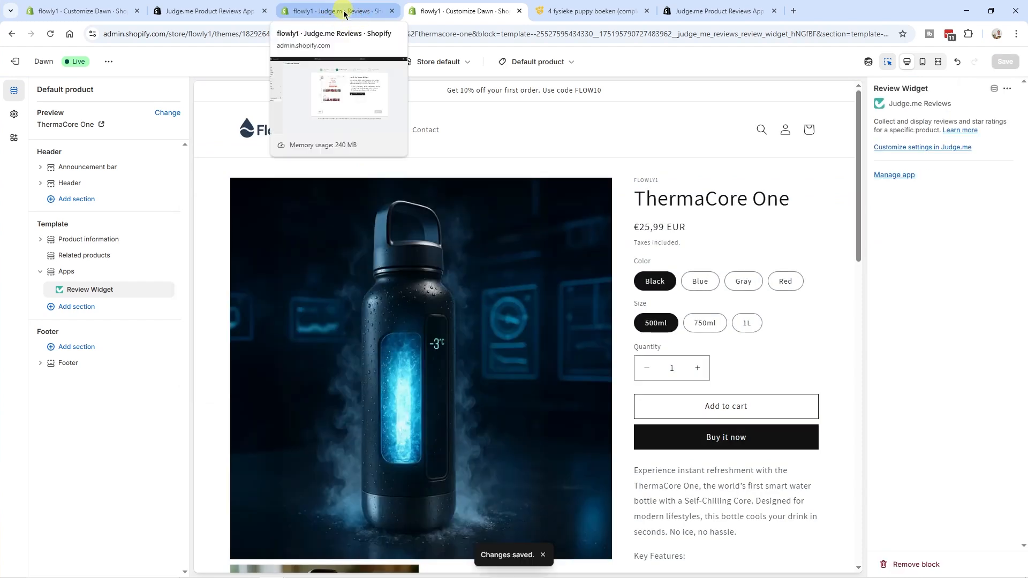
{"action": "left_click", "coordinate": [349, 11]}
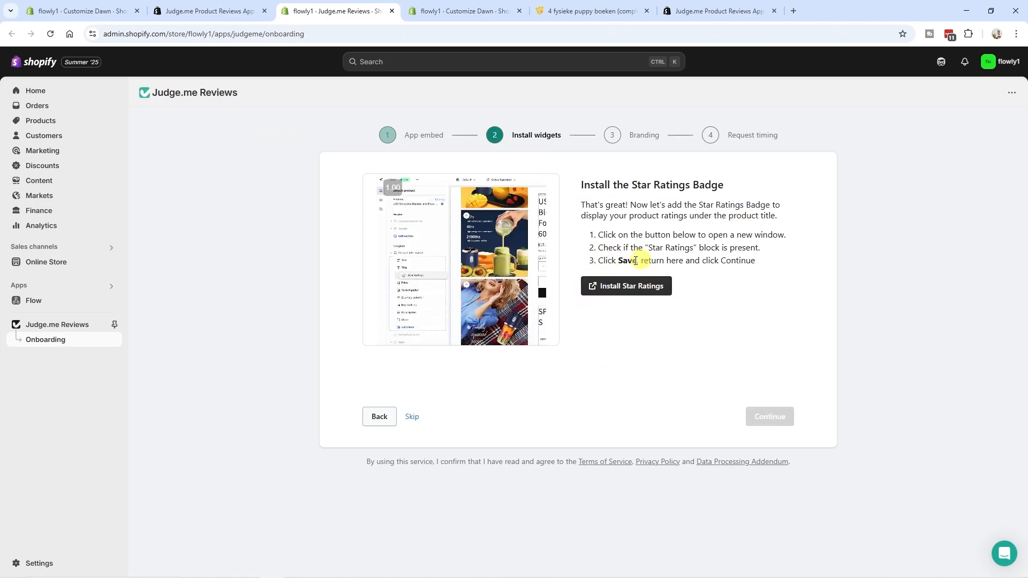
{"action": "left_click", "coordinate": [632, 292]}
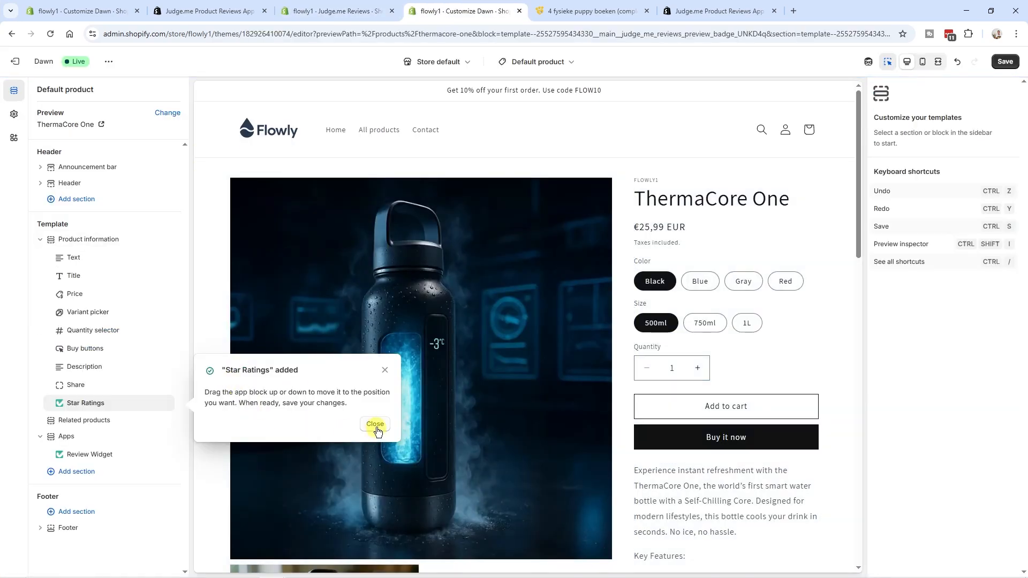
{"action": "left_click", "coordinate": [375, 426]}
{"action": "left_click", "coordinate": [1005, 62]}
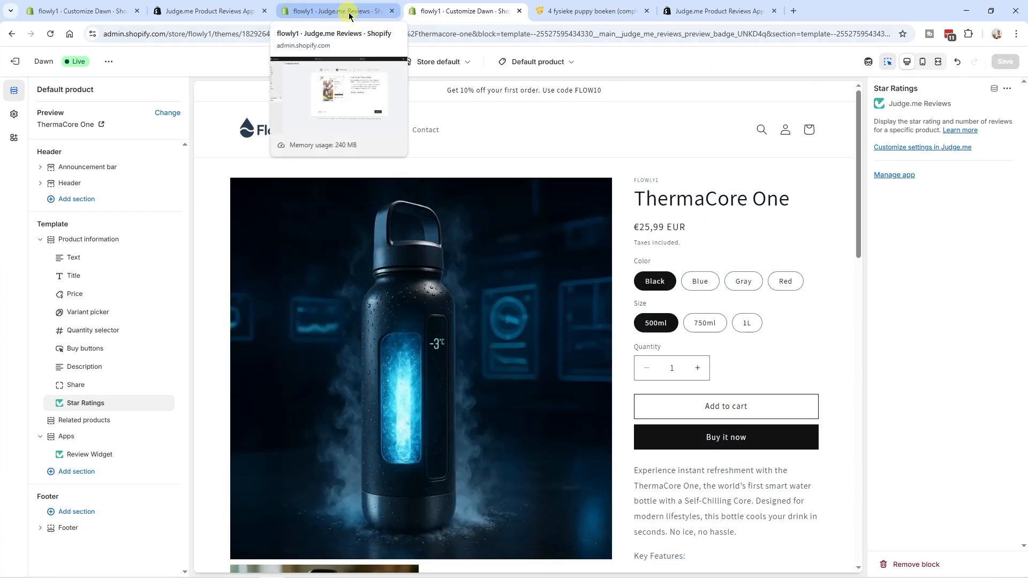
- Accept the default branding in the Judge.me onboarding and select the domestic orders' review request delay
{"action": "left_click", "coordinate": [349, 13]}
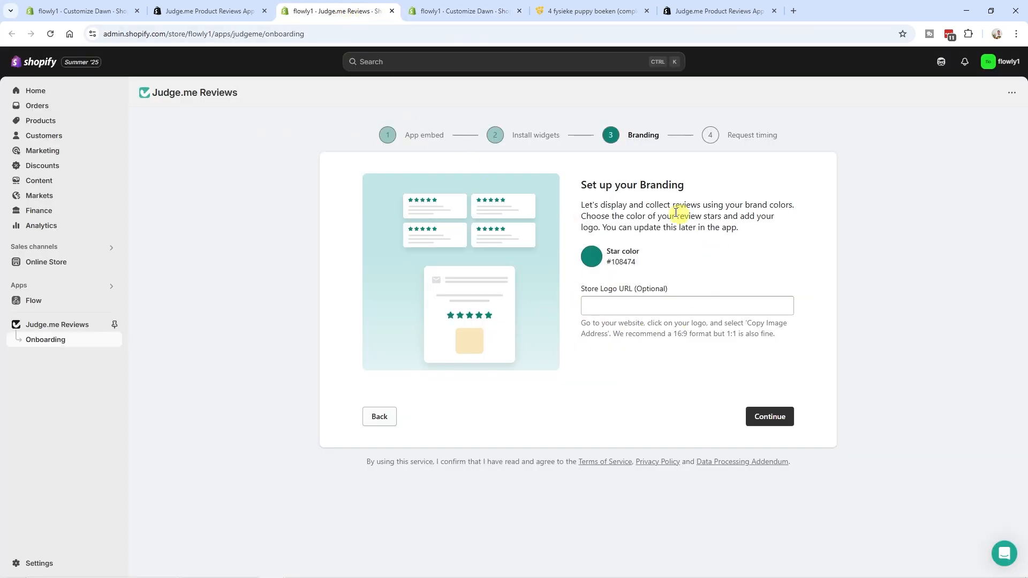
{"action": "left_click", "coordinate": [779, 424]}
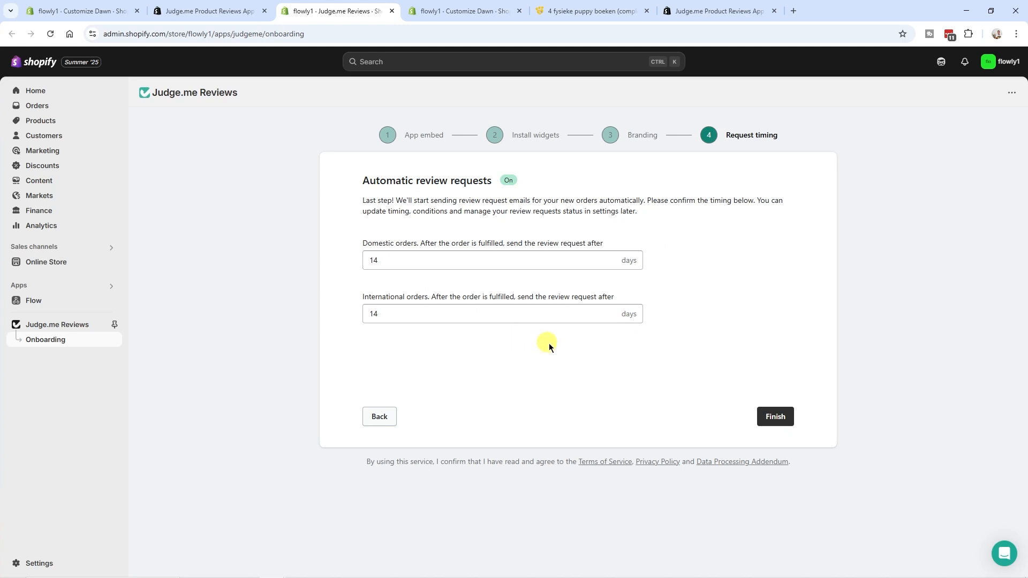
{"action": "left_click", "coordinate": [376, 261]}
{"action": "double_click", "coordinate": [376, 261]}
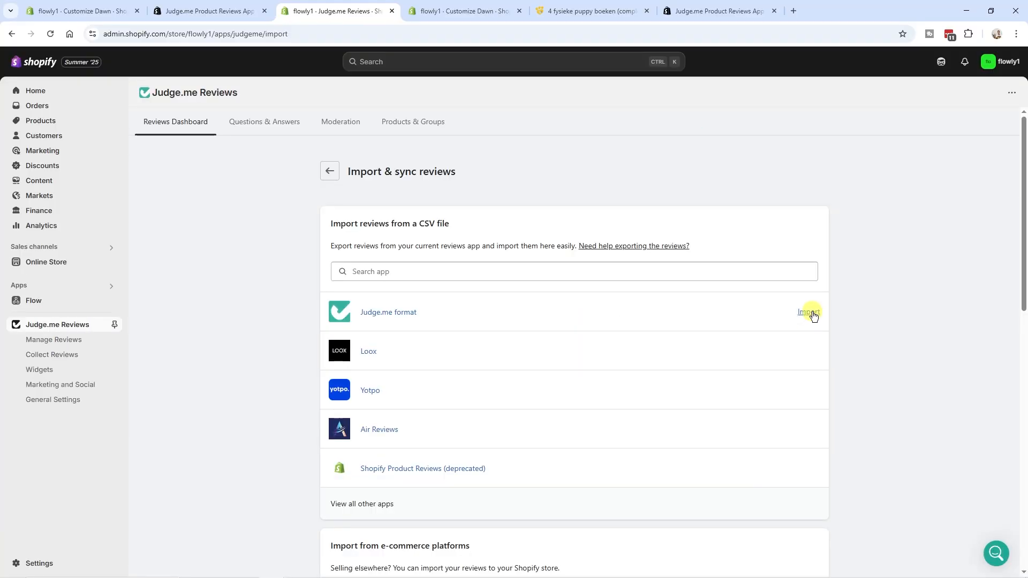
- Get the sample sheet for importing reviews in Judge.me format and switch to the filled-in Copy of Import Reviews spreadsheet
{"action": "left_click", "coordinate": [810, 312]}
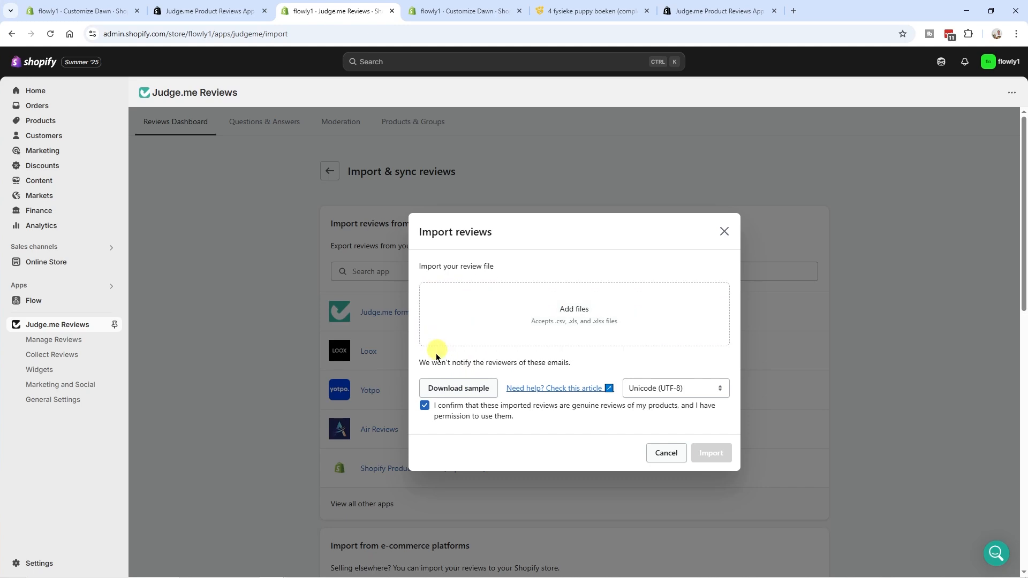
{"action": "left_click", "coordinate": [479, 387]}
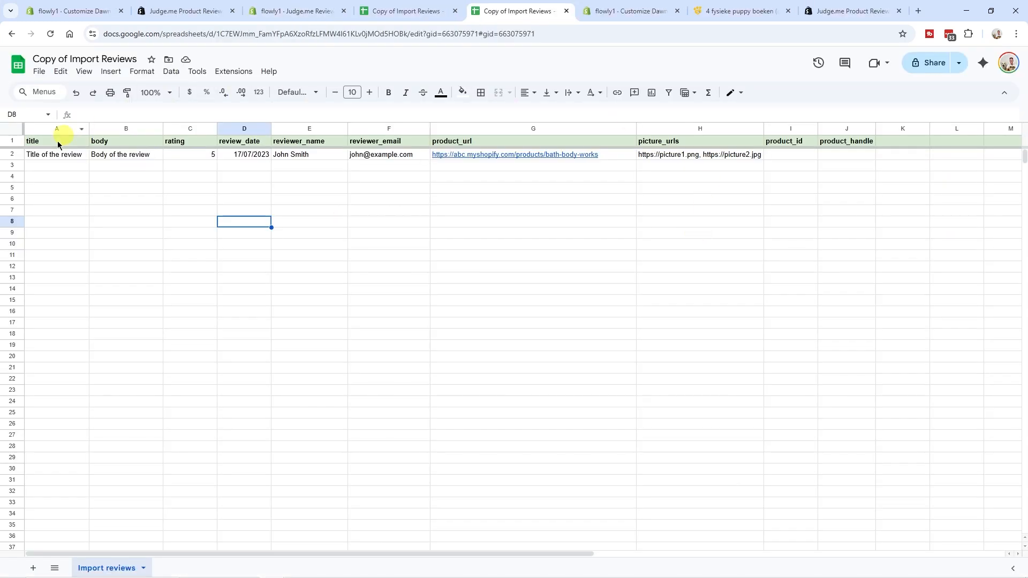
{"action": "key", "text": "ctrl+Page_Up"}
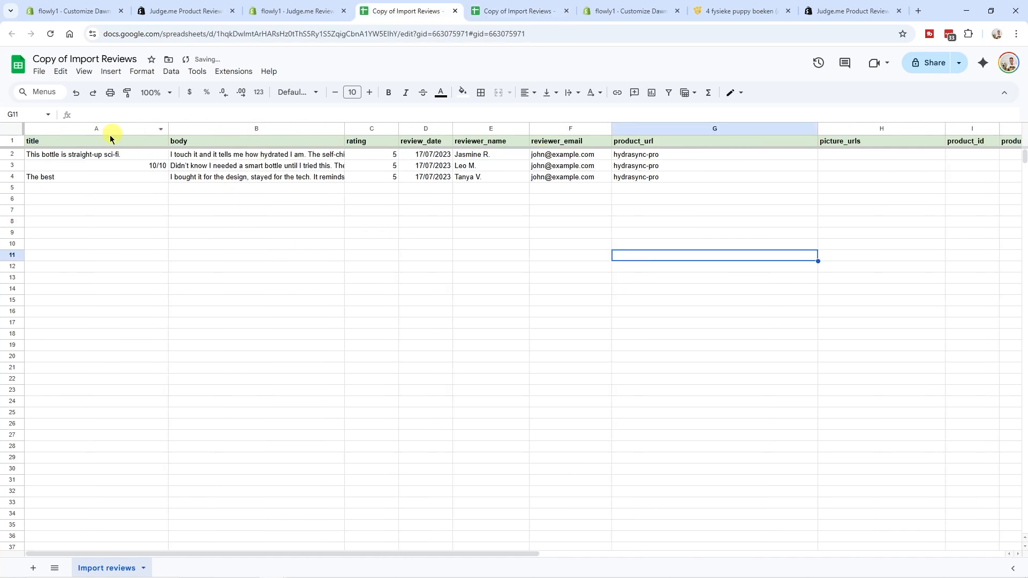
- Compare the review titles and bodies in the spreadsheet with the customer reviews shown on the storefront
{"action": "left_click_drag", "start_coordinate": [70, 159], "coordinate": [92, 176]}
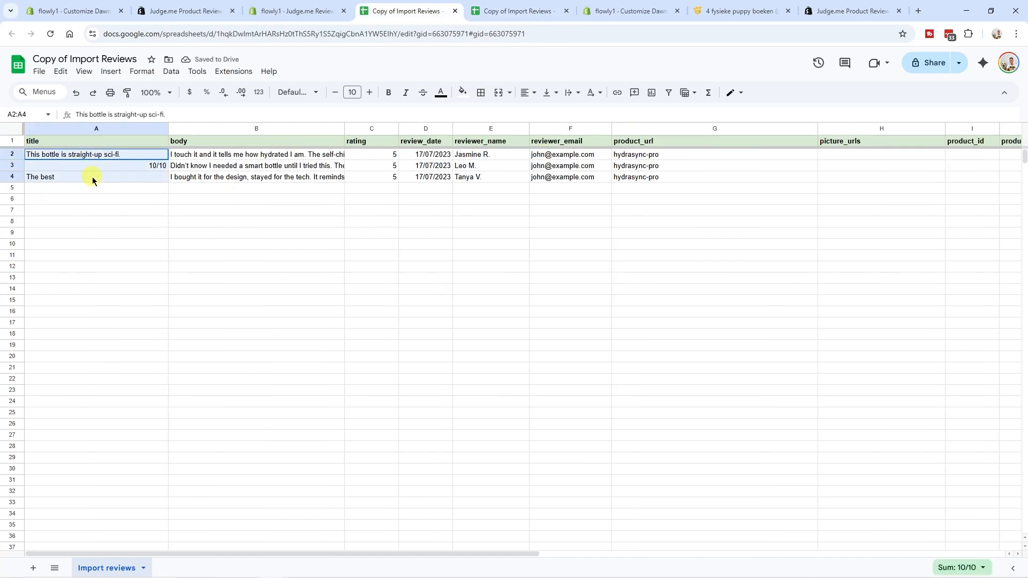
{"action": "key", "text": "alt+Tab"}
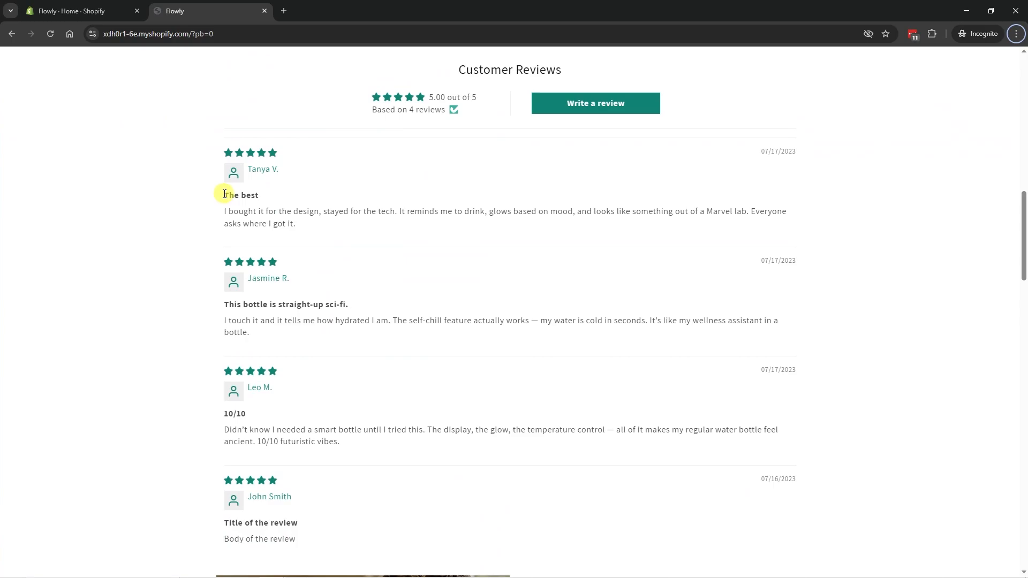
{"action": "key", "text": "alt+Tab"}
{"action": "key", "text": "alt+Tab"}
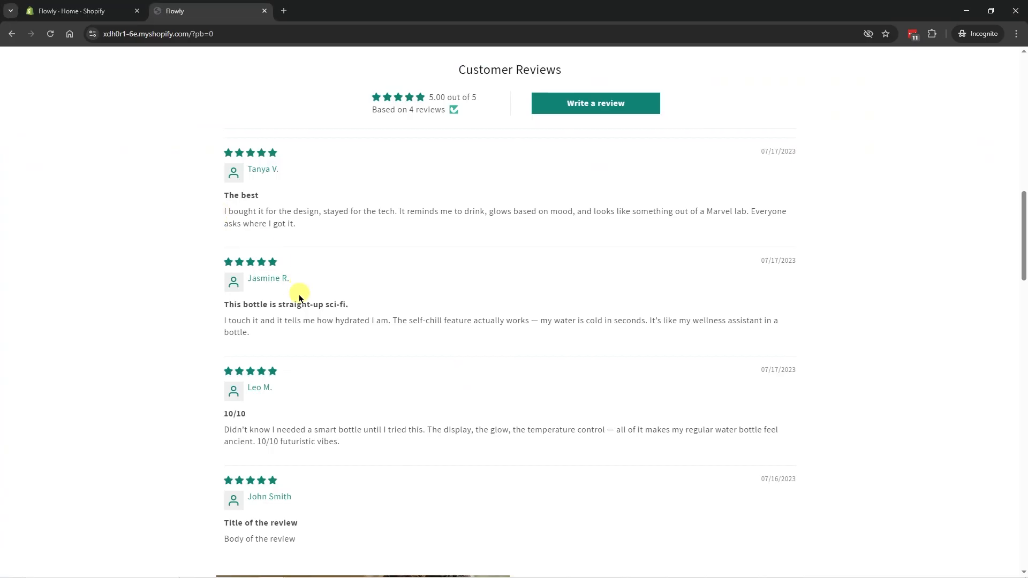
{"action": "left_click_drag", "start_coordinate": [222, 197], "coordinate": [260, 197]}
{"action": "left_click_drag", "start_coordinate": [230, 305], "coordinate": [293, 305]}
{"action": "key", "text": "alt+Tab"}
{"action": "left_click", "coordinate": [194, 168]}
{"action": "left_click", "coordinate": [200, 156]}
{"action": "key", "text": "alt+Tab"}
{"action": "triple_click", "coordinate": [285, 220]}
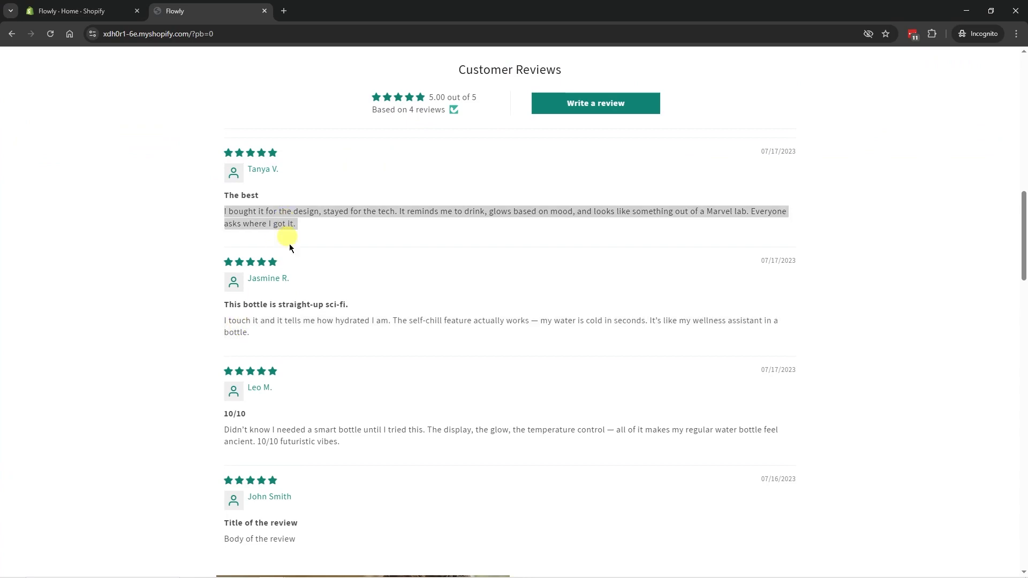
{"action": "triple_click", "coordinate": [295, 432]}
{"action": "key", "text": "alt+Tab"}
- Examine the rating, review date, reviewer name, reviewer email and product URL columns in rows 2 to 4, checking the rating against the storefront
{"action": "left_click_drag", "start_coordinate": [383, 157], "coordinate": [385, 180]}
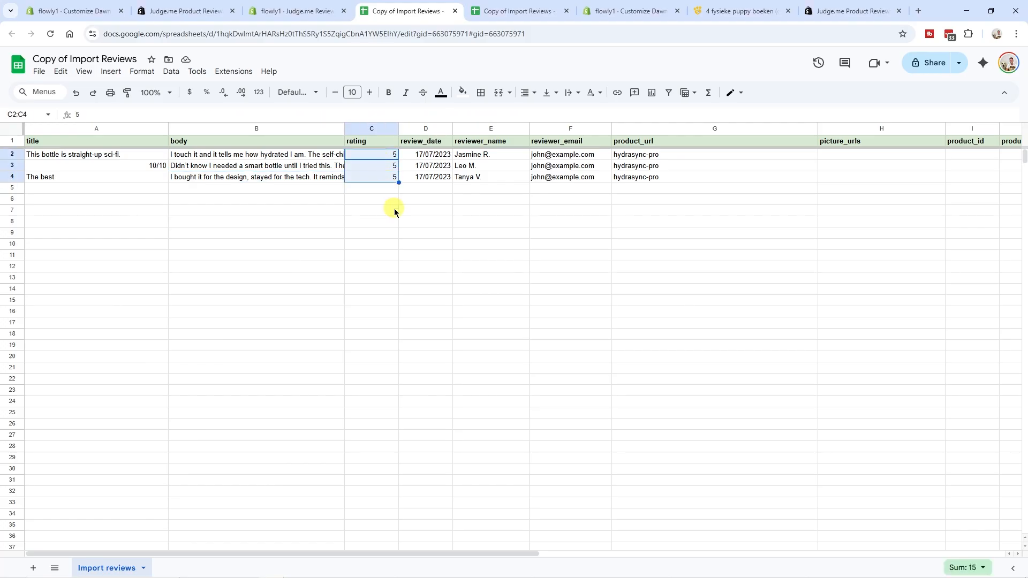
{"action": "key", "text": "alt+Tab"}
{"action": "left_click", "coordinate": [223, 155]}
{"action": "key", "text": "alt+Tab"}
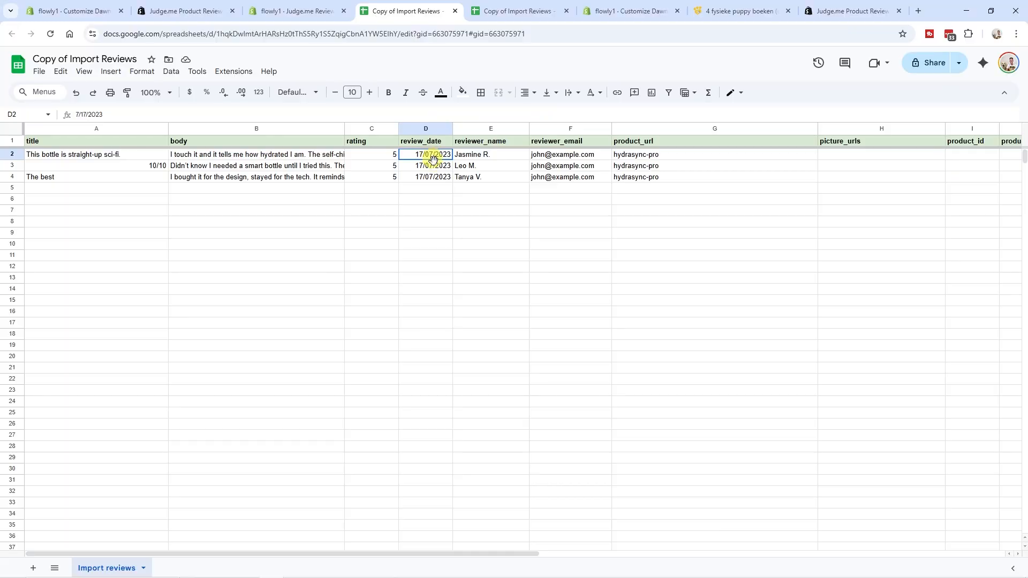
{"action": "left_click_drag", "start_coordinate": [432, 155], "coordinate": [436, 181]}
{"action": "left_click_drag", "start_coordinate": [489, 156], "coordinate": [491, 181]}
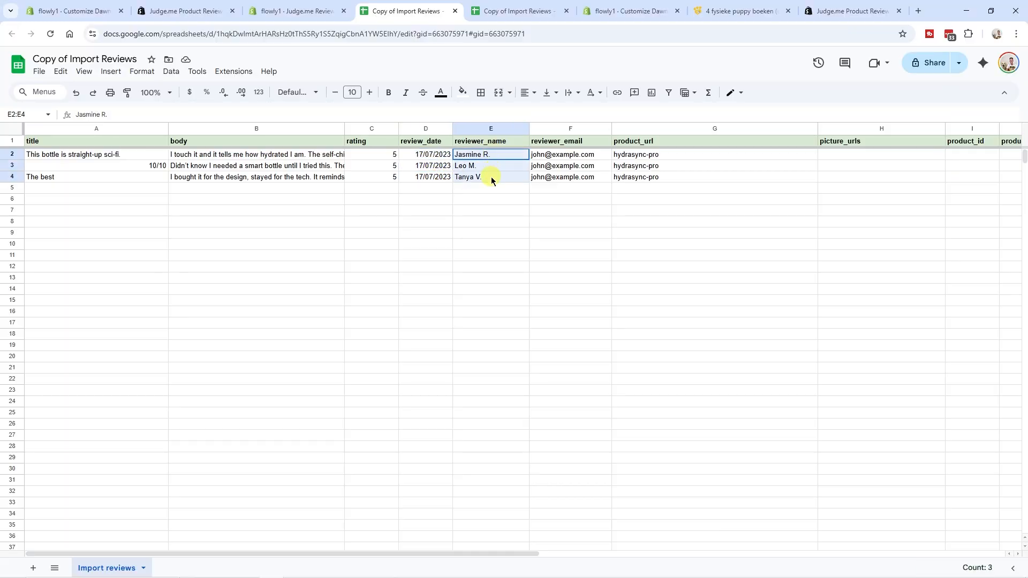
{"action": "left_click_drag", "start_coordinate": [570, 159], "coordinate": [570, 180]}
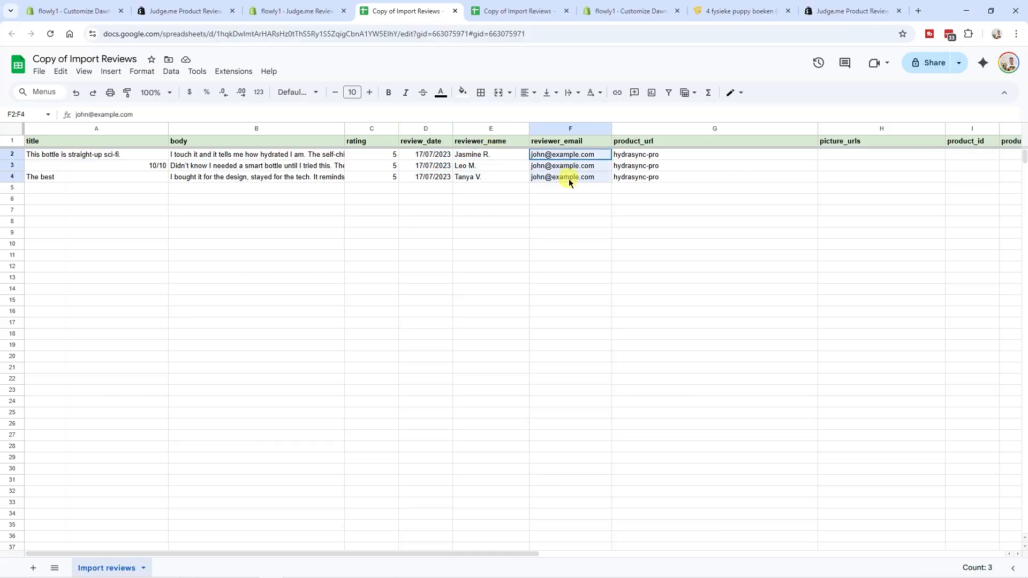
{"action": "left_click_drag", "start_coordinate": [635, 155], "coordinate": [639, 181]}
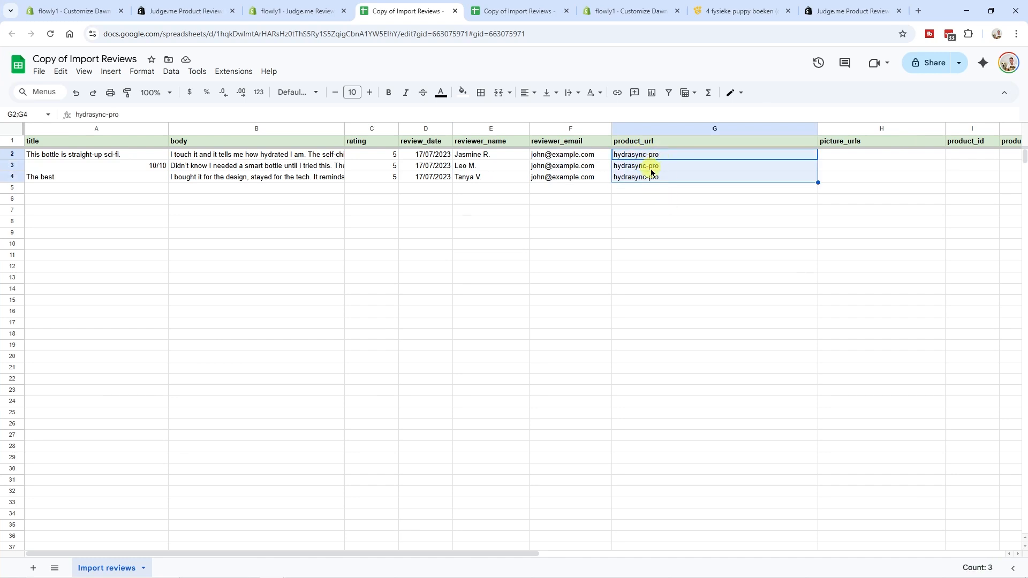
{"action": "left_click", "coordinate": [653, 197]}
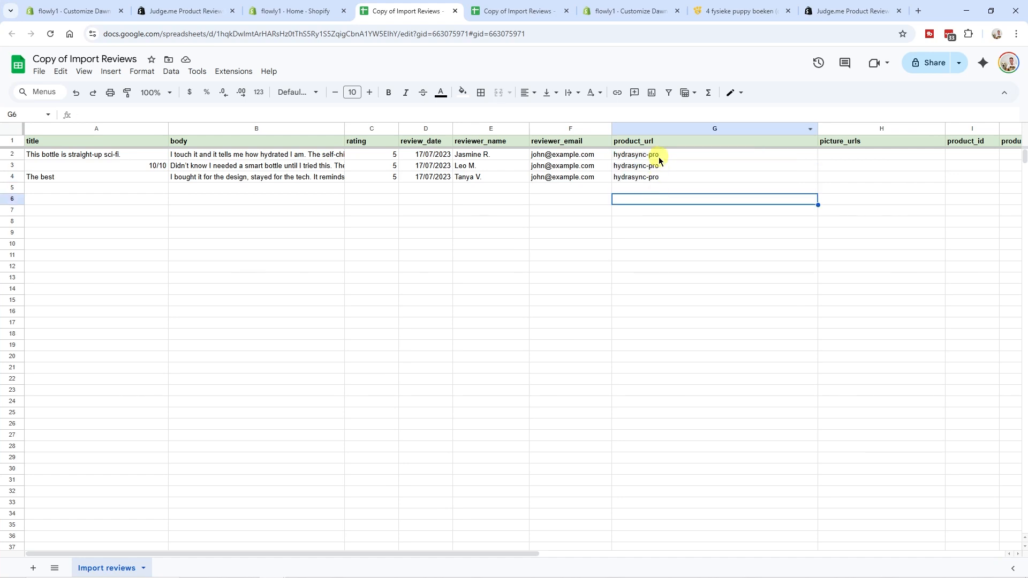
- Look up the HydraSync Pro product's URL handle in its search engine listing in Shopify and copy it
{"action": "left_click", "coordinate": [283, 10]}
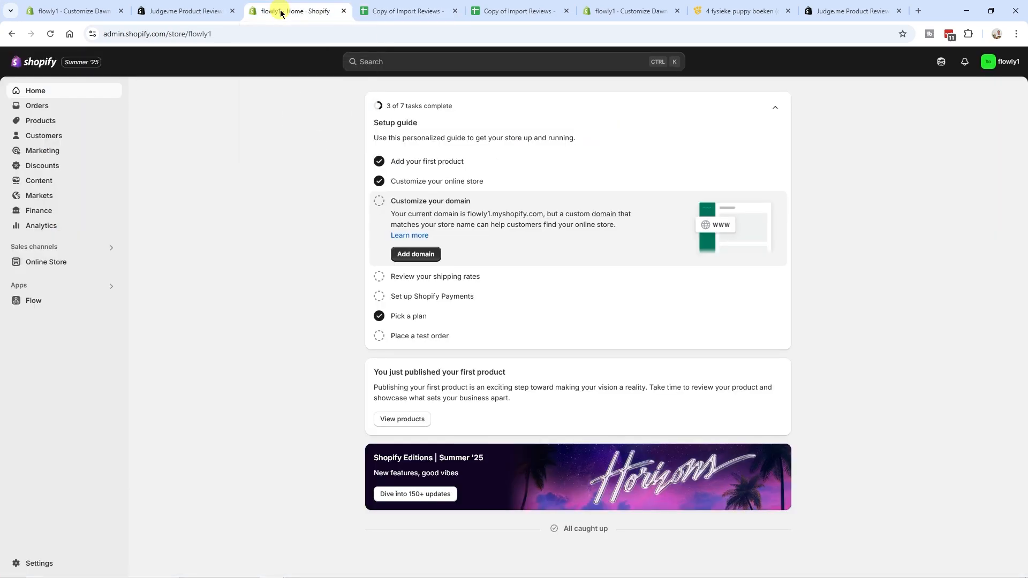
{"action": "left_click", "coordinate": [43, 120]}
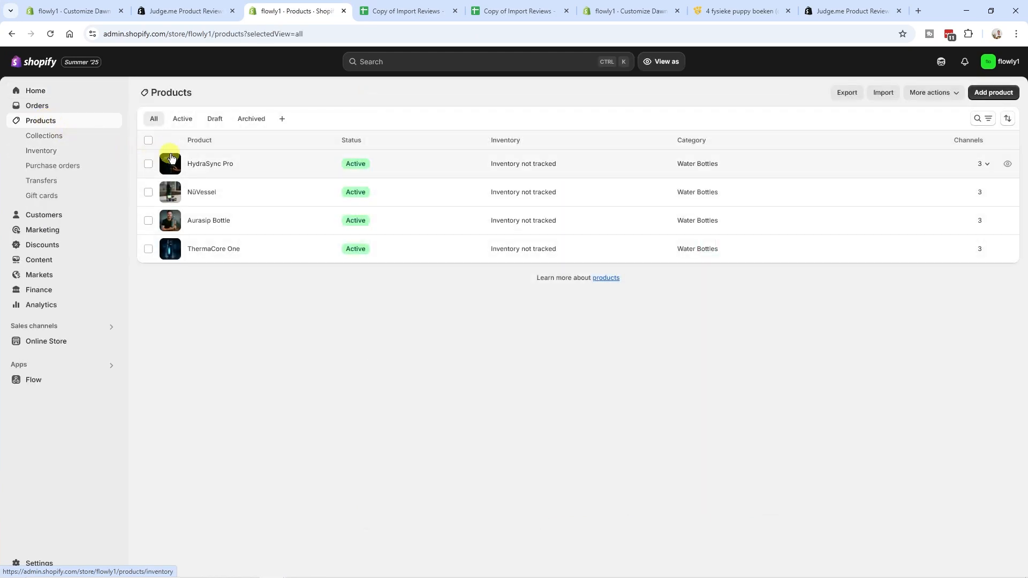
{"action": "left_click", "coordinate": [202, 166]}
{"action": "scroll", "coordinate": [645, 443], "scroll_direction": "down", "scroll_amount": 10}
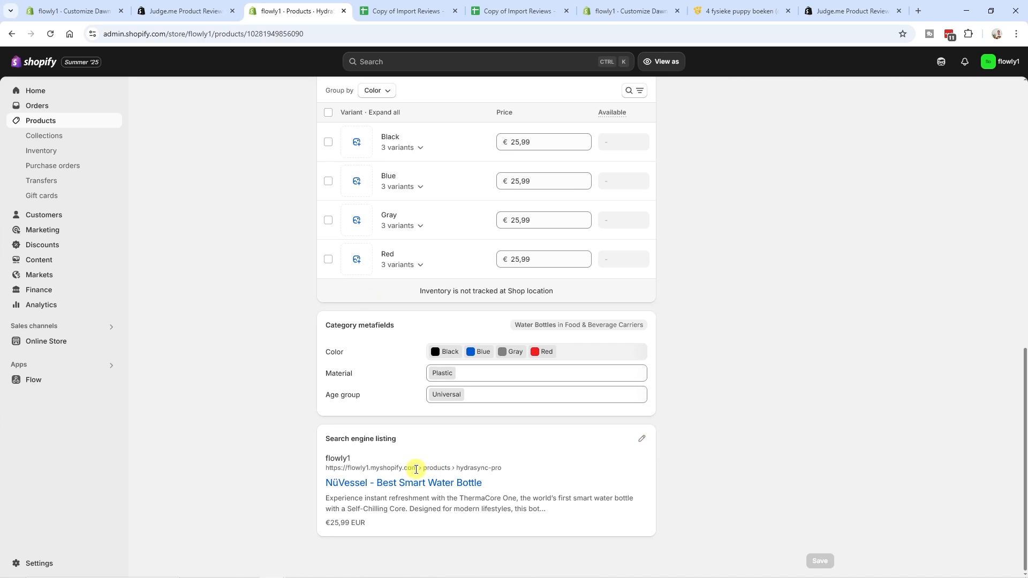
{"action": "left_click", "coordinate": [643, 441]}
{"action": "scroll", "coordinate": [632, 444], "scroll_direction": "down", "scroll_amount": 3}
{"action": "left_click_drag", "start_coordinate": [415, 509], "coordinate": [366, 511]}
{"action": "triple_click", "coordinate": [474, 527]}
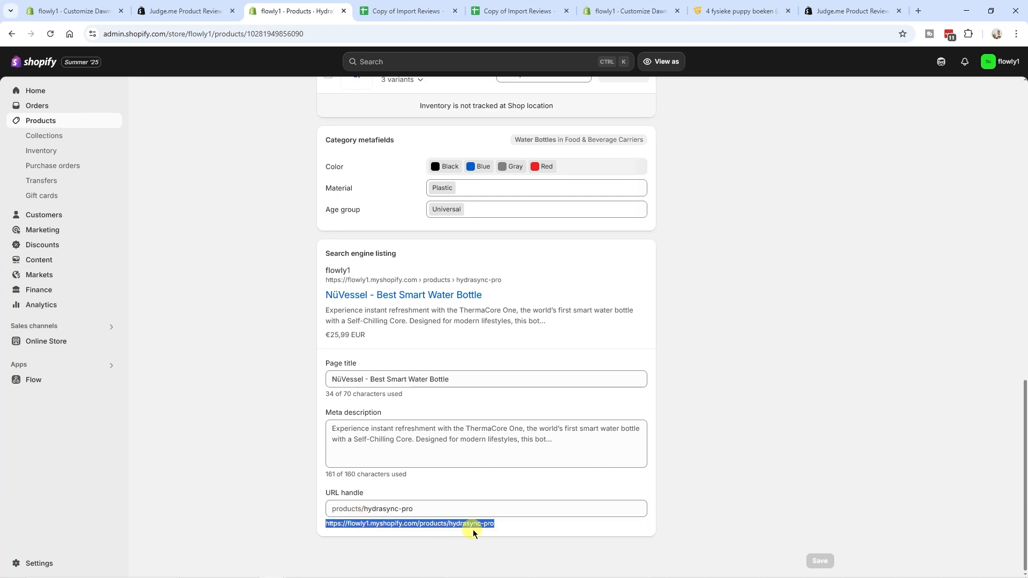
{"action": "left_click_drag", "start_coordinate": [504, 526], "coordinate": [448, 525]}
{"action": "key", "text": "ctrl+c"}
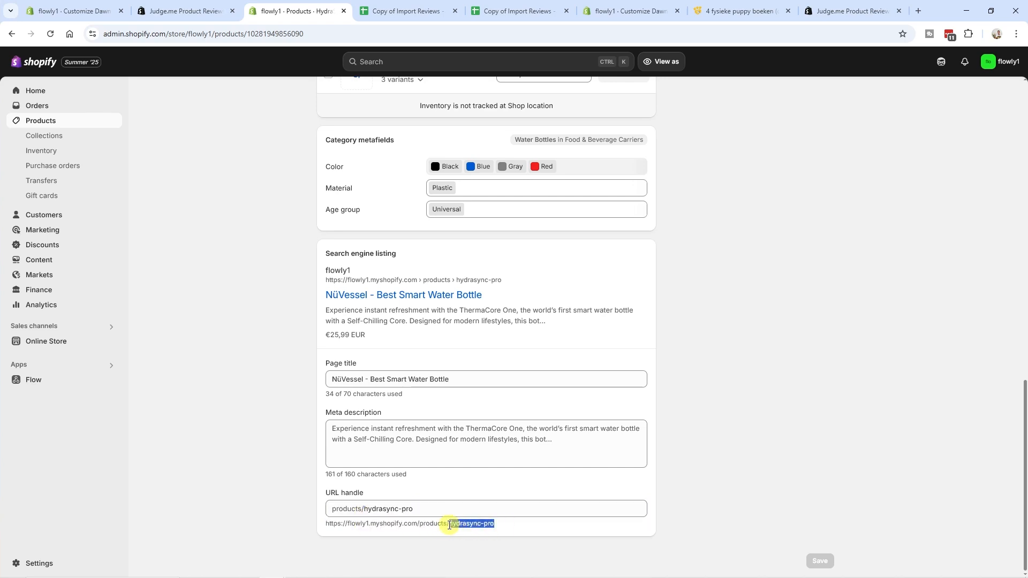
- Paste the copied handle hydrasync-pro into cell G5 of the product_url column and clear the cell again
{"action": "left_click", "coordinate": [661, 155]}
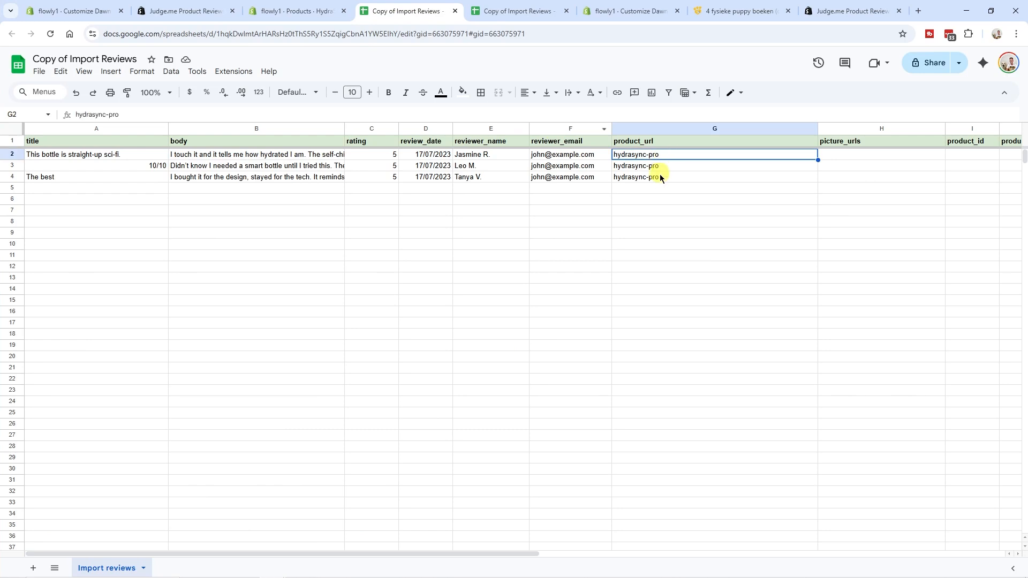
{"action": "left_click", "coordinate": [651, 187]}
{"action": "key", "text": "ctrl+v"}
{"action": "left_click", "coordinate": [656, 243]}
{"action": "left_click", "coordinate": [662, 190]}
{"action": "key", "text": "Delete"}
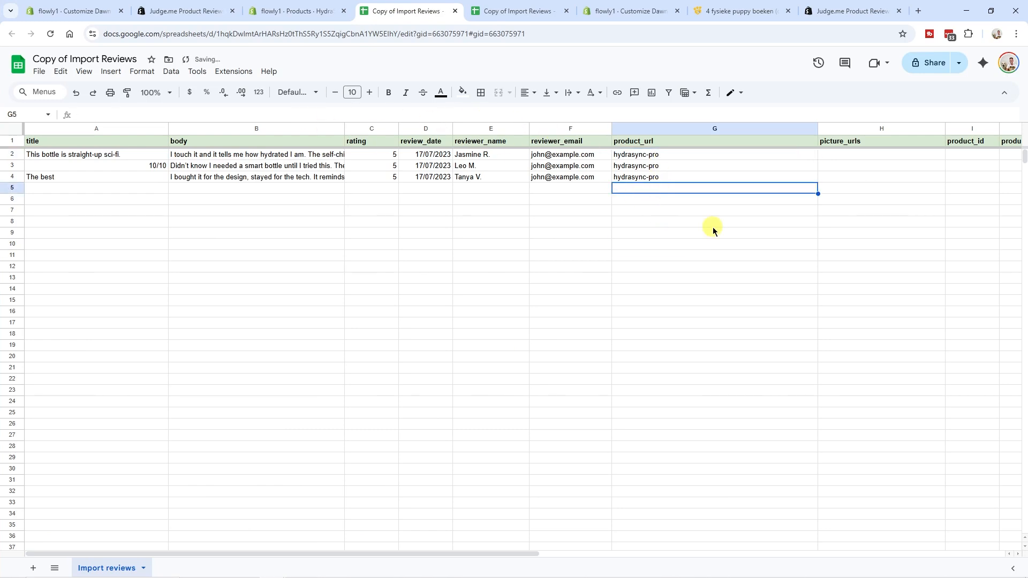
{"action": "left_click", "coordinate": [713, 225]}
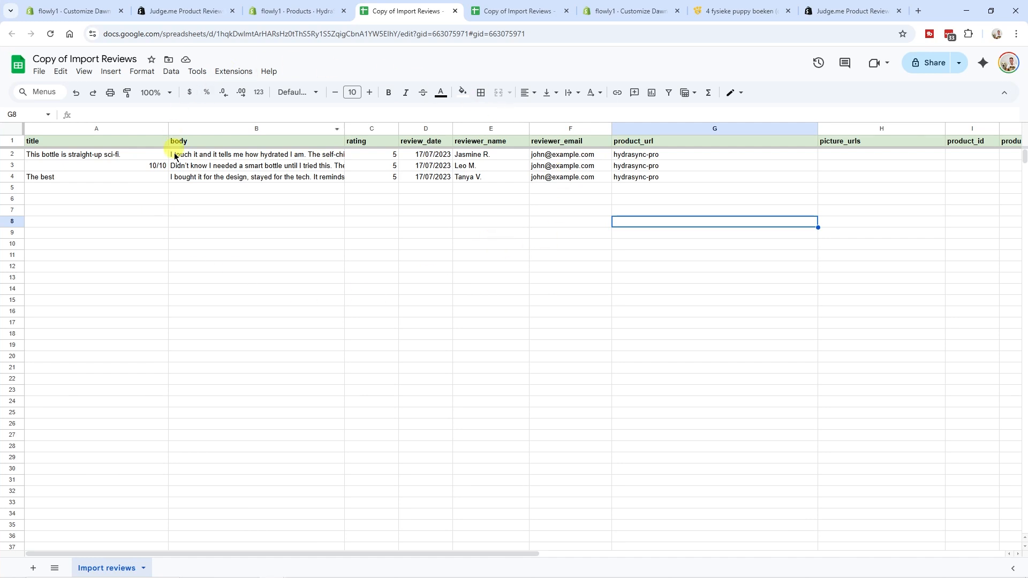
- Download the Import reviews sheet as a comma-separated values (.csv) file
{"action": "left_click", "coordinate": [42, 74]}
{"action": "mouse_move", "coordinate": [79, 205]}
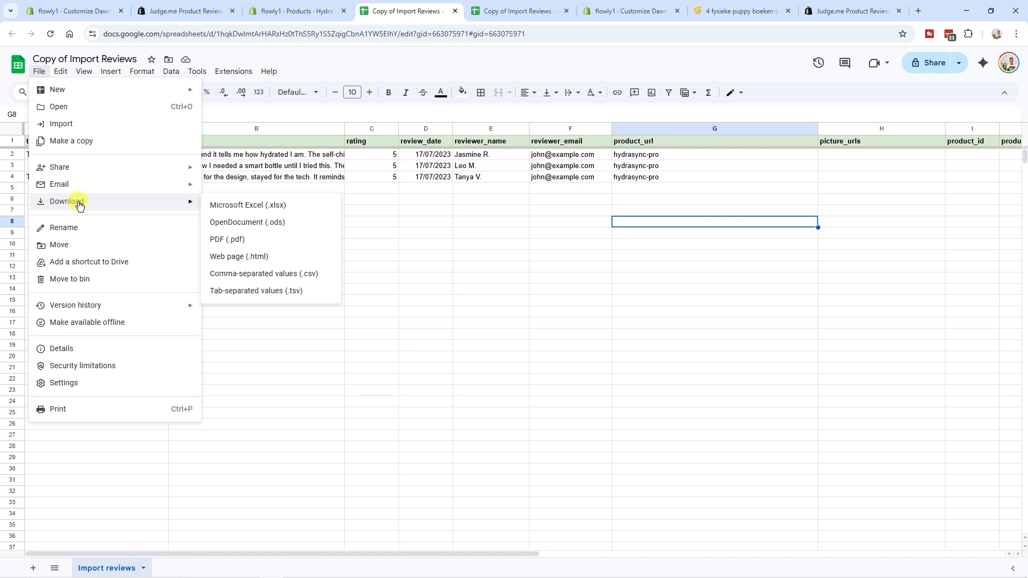
{"action": "left_click", "coordinate": [317, 274]}
{"action": "left_click", "coordinate": [310, 244]}
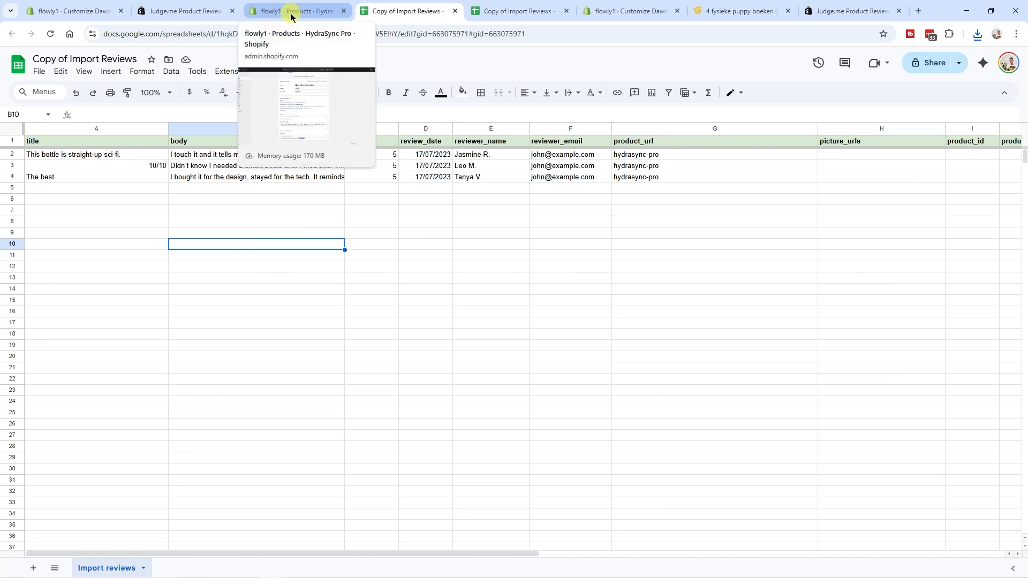
- Return to the Judge.me Reviews app in Shopify and open its Import & sync reviews page
{"action": "left_click", "coordinate": [292, 11]}
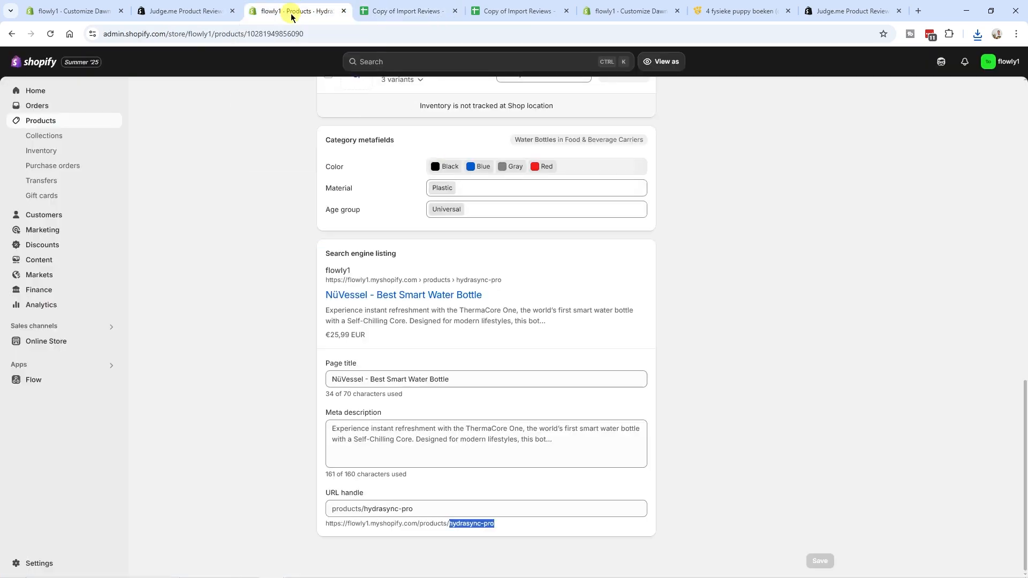
{"action": "left_click", "coordinate": [52, 368]}
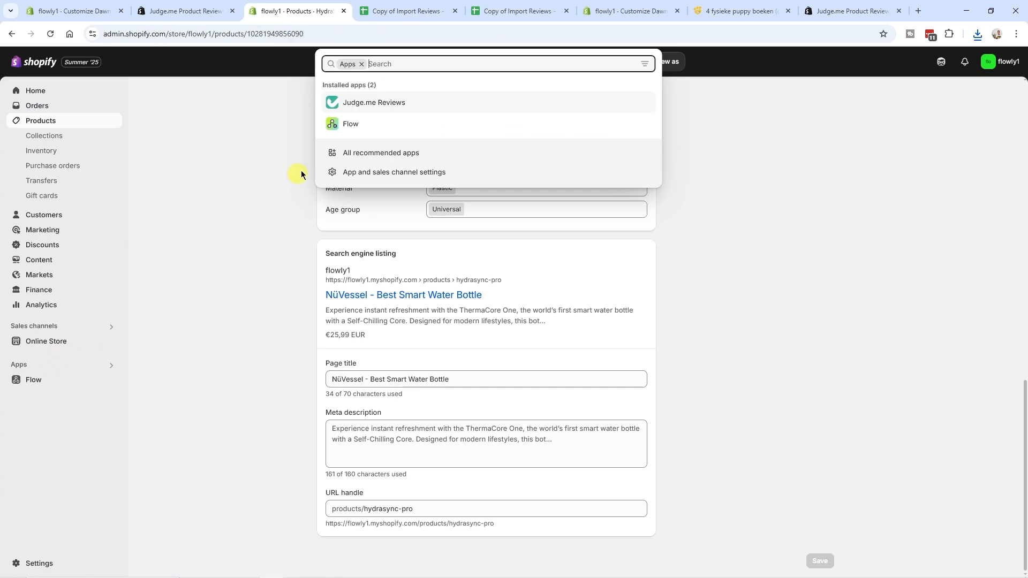
{"action": "left_click", "coordinate": [410, 106]}
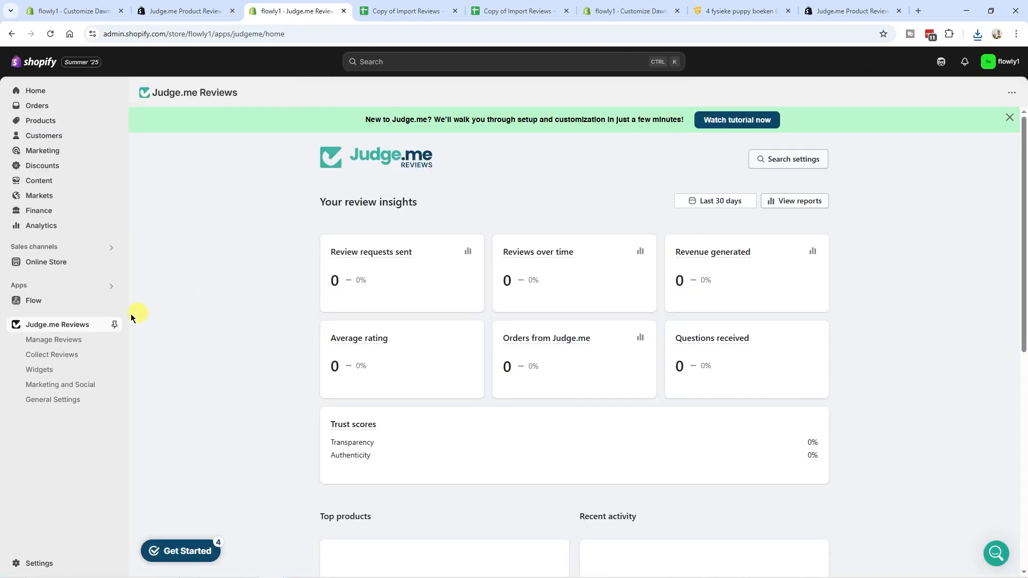
{"action": "left_click", "coordinate": [85, 342]}
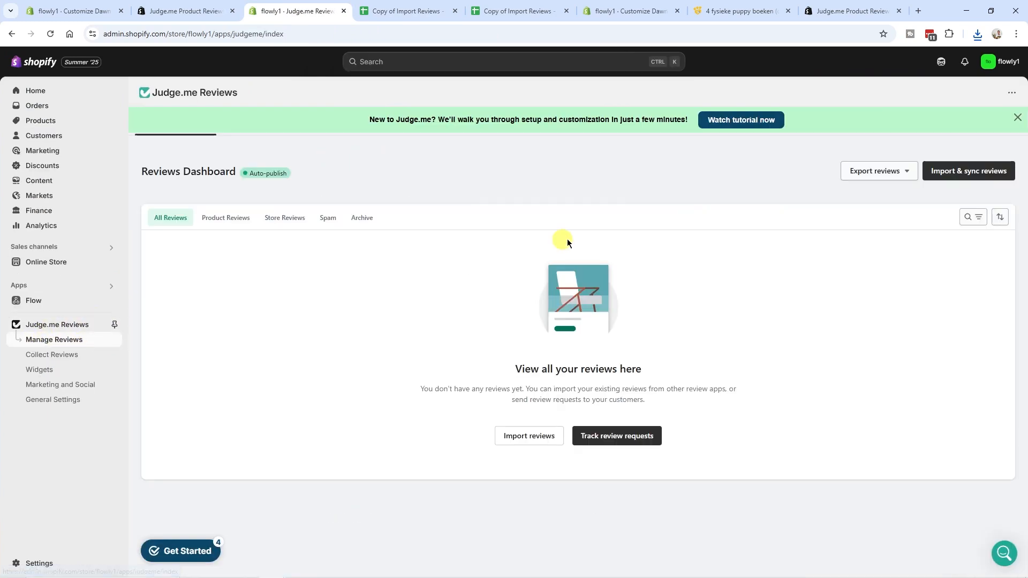
{"action": "left_click", "coordinate": [970, 177]}
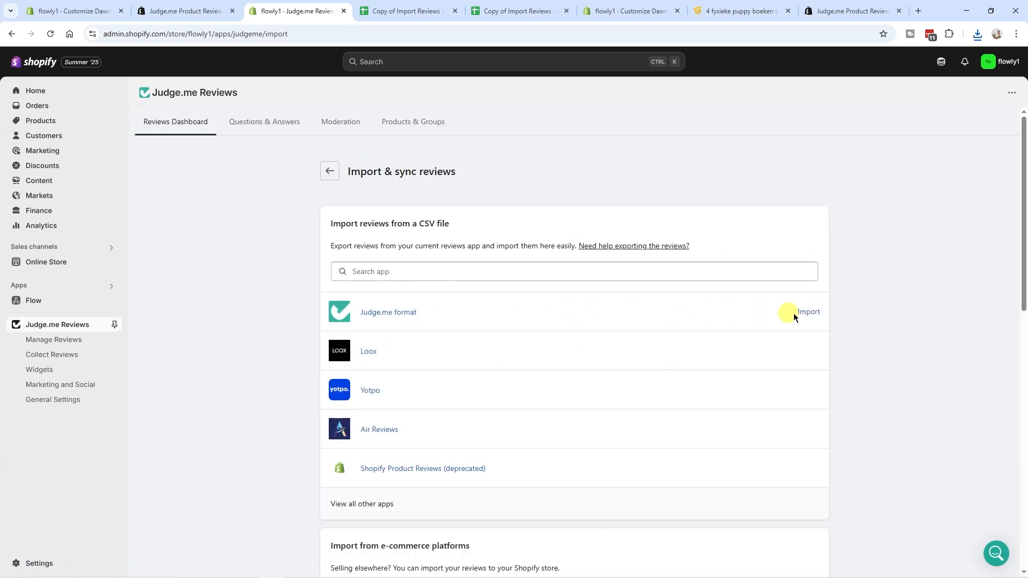
- Import the downloaded reviews file using the Judge.me format and open the Manage Reviews page
{"action": "left_click", "coordinate": [810, 312]}
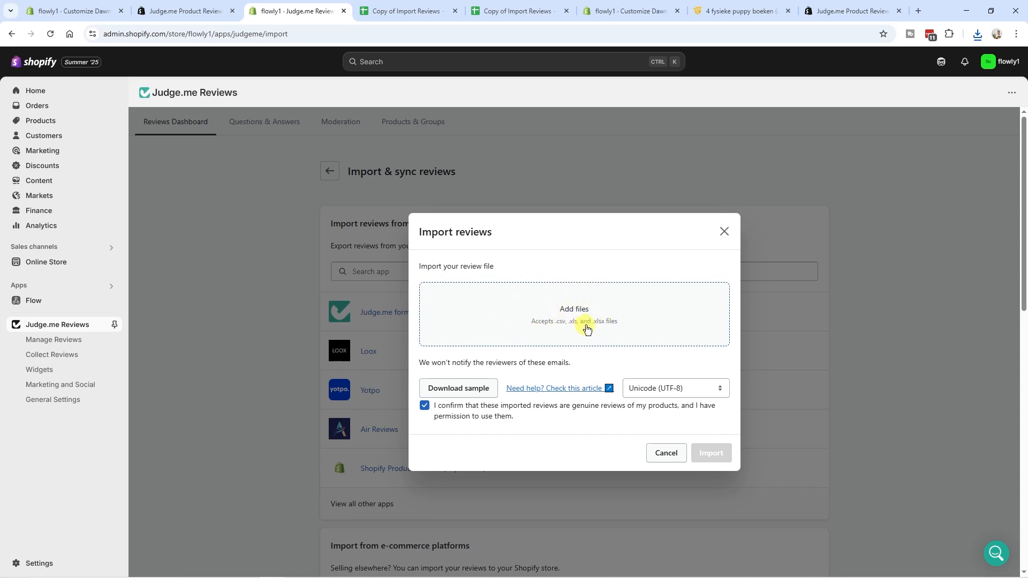
{"action": "left_click", "coordinate": [587, 327]}
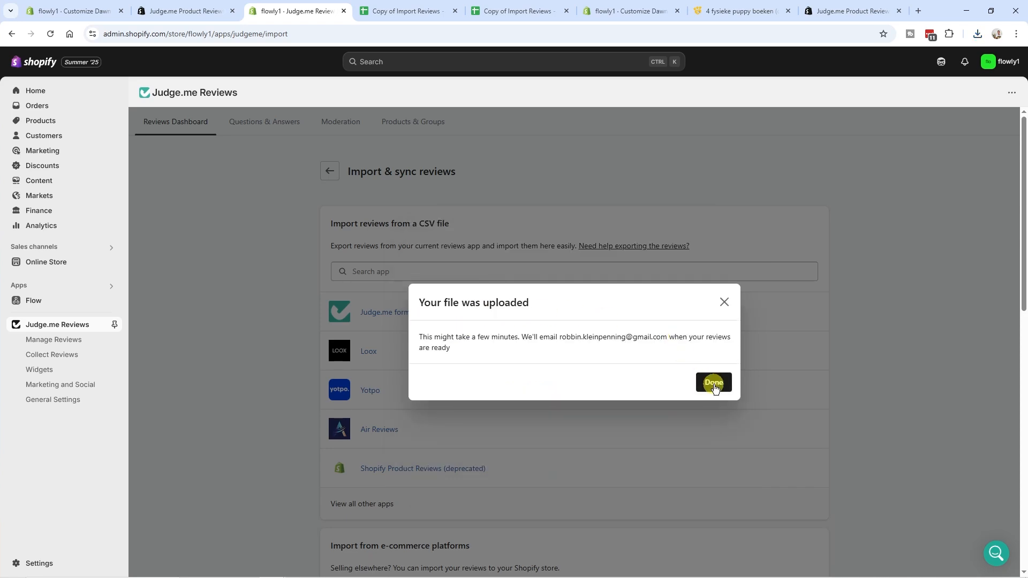
{"action": "left_click", "coordinate": [714, 383]}
{"action": "left_click", "coordinate": [59, 340]}
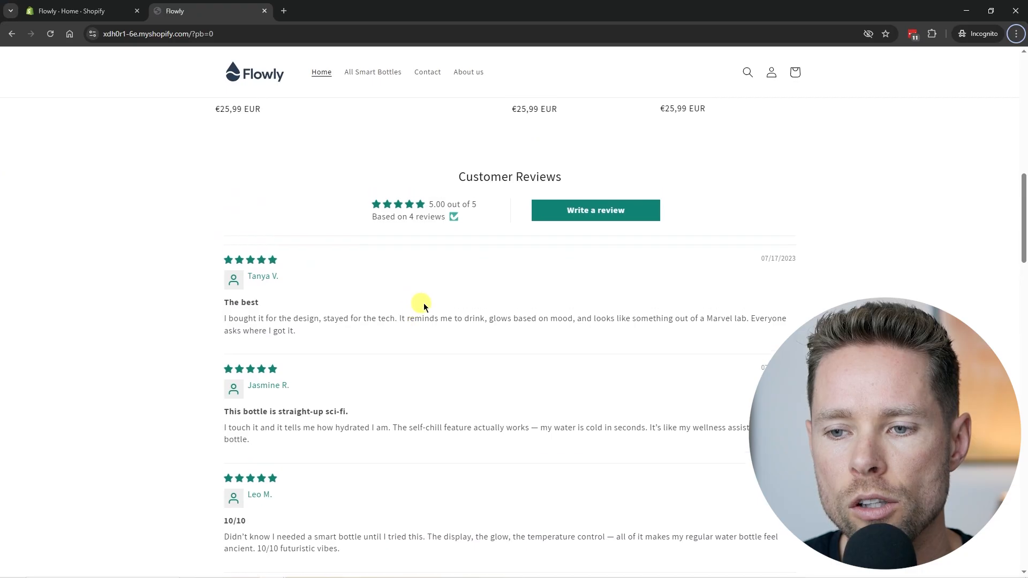
{"action": "scroll", "coordinate": [583, 271], "scroll_direction": "down", "scroll_amount": 1}
{"action": "scroll", "coordinate": [485, 455], "scroll_direction": "up", "scroll_amount": 1}
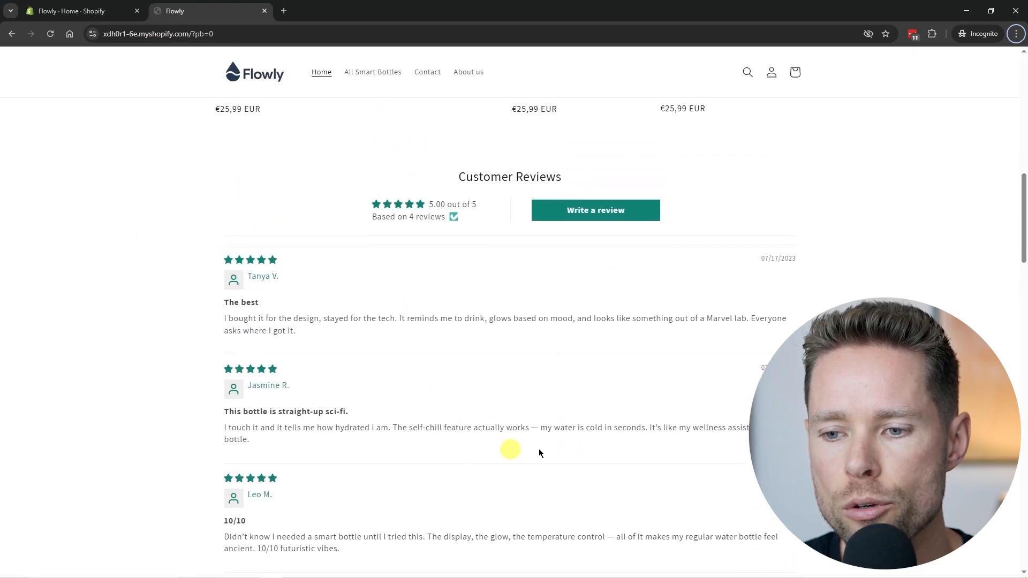
{"action": "scroll", "coordinate": [689, 257], "scroll_direction": "up", "scroll_amount": 2}
{"action": "scroll", "coordinate": [457, 384], "scroll_direction": "down", "scroll_amount": 4}
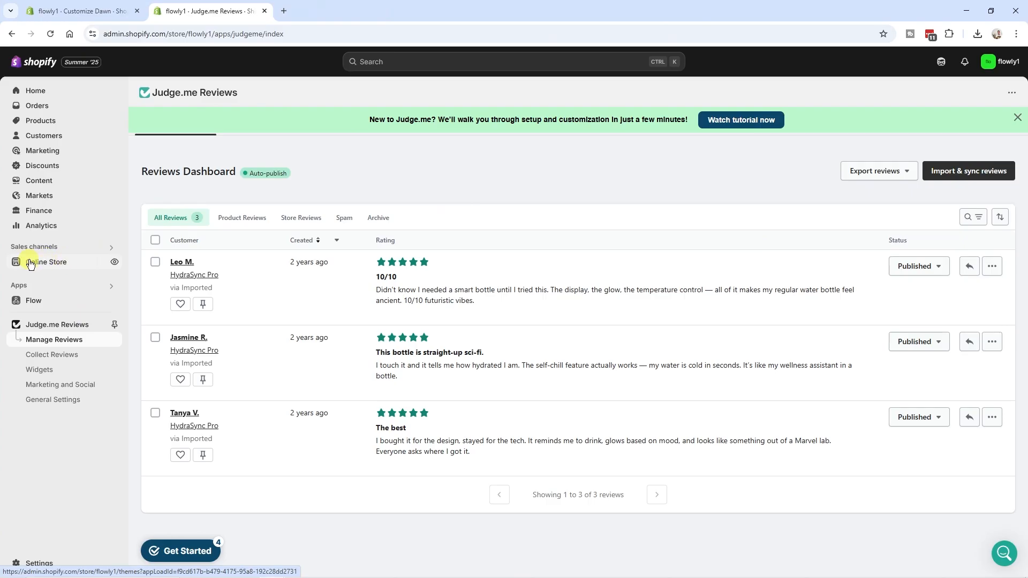
- Open the Dawn theme for customizing and add the Judge.me Review Widget to the home page template below the featured collection
{"action": "left_click", "coordinate": [59, 263]}
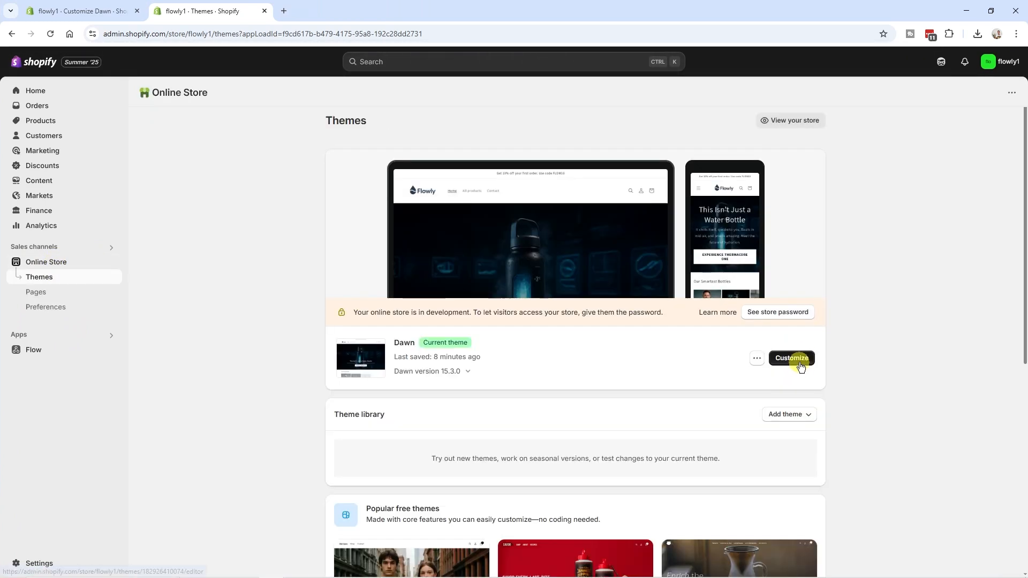
{"action": "left_click", "coordinate": [798, 360]}
{"action": "scroll", "coordinate": [292, 325], "scroll_direction": "down", "scroll_amount": 5}
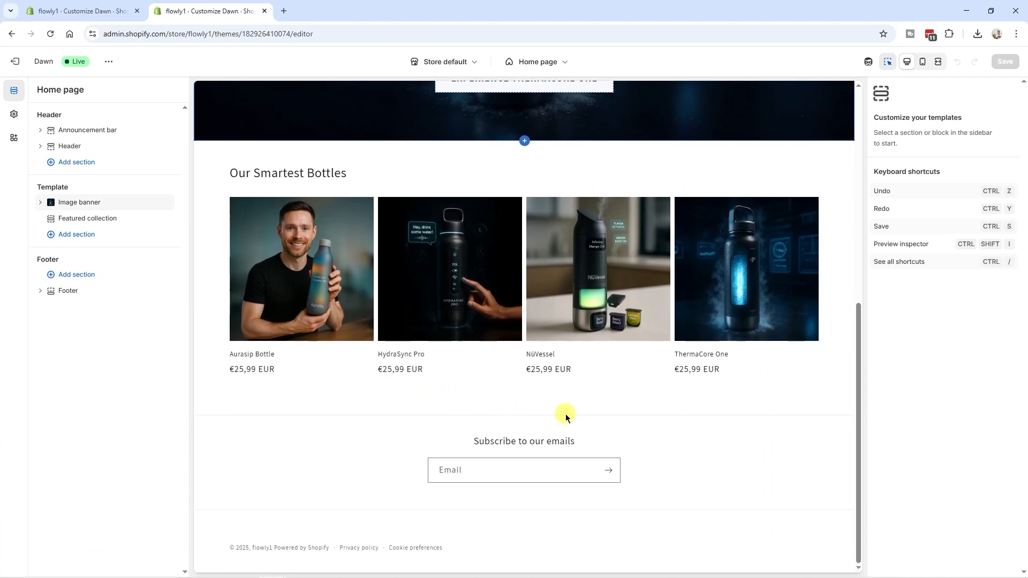
{"action": "mouse_move", "coordinate": [523, 402]}
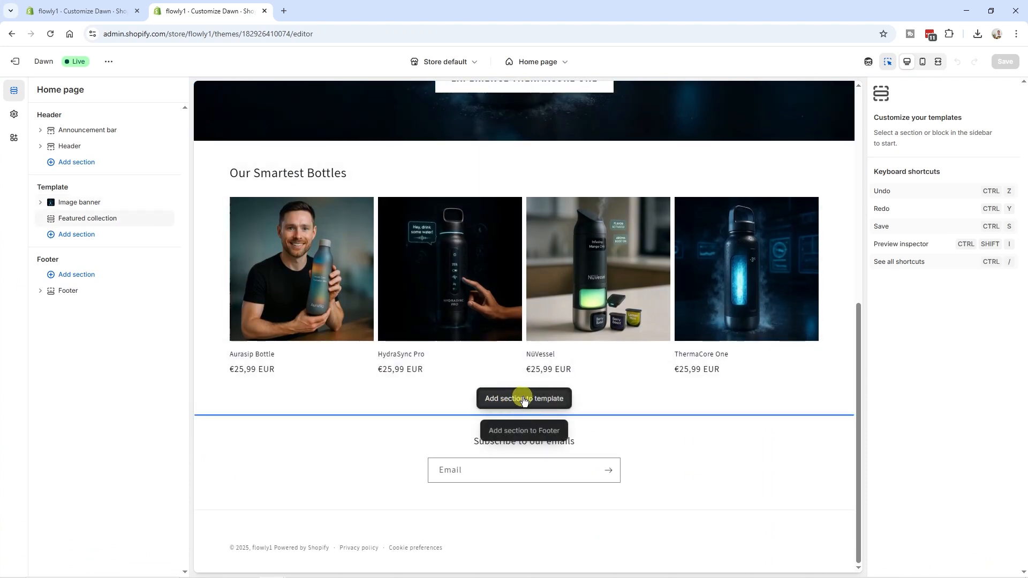
{"action": "left_click", "coordinate": [548, 403]}
{"action": "left_click", "coordinate": [450, 113]}
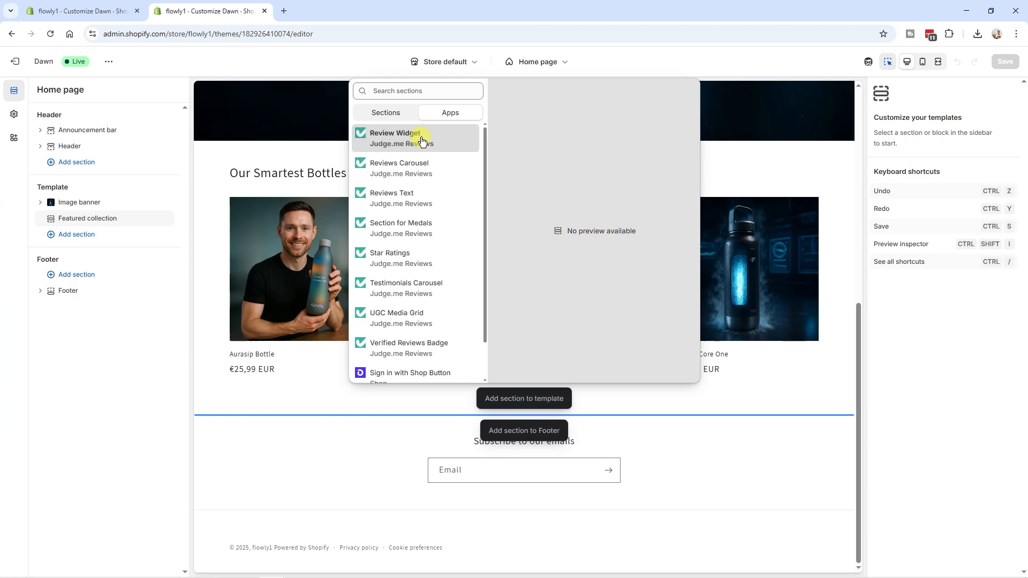
{"action": "left_click", "coordinate": [422, 141]}
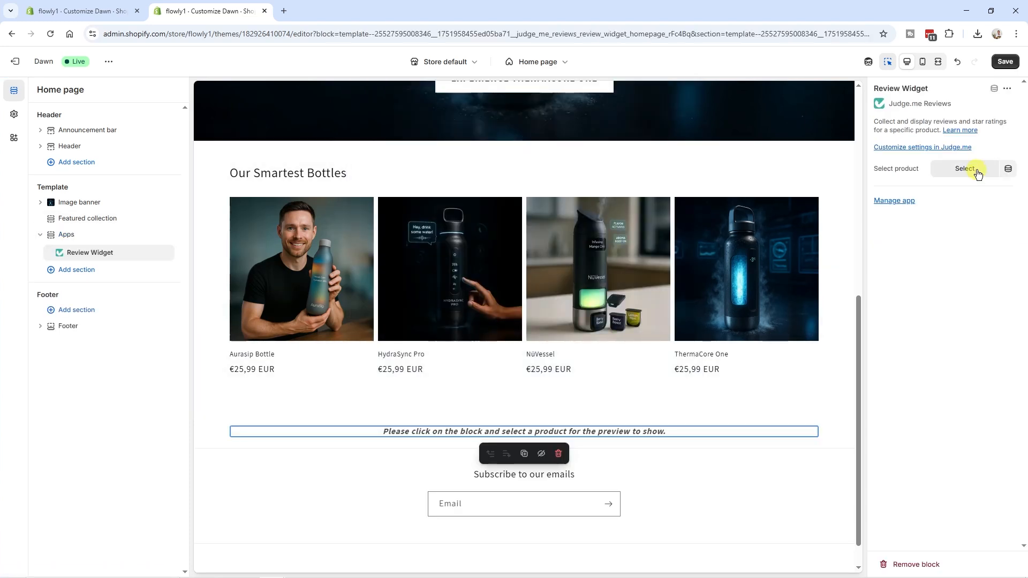
- Set HydraSync Pro as the Review Widget's product and save the theme
{"action": "left_click", "coordinate": [977, 171]}
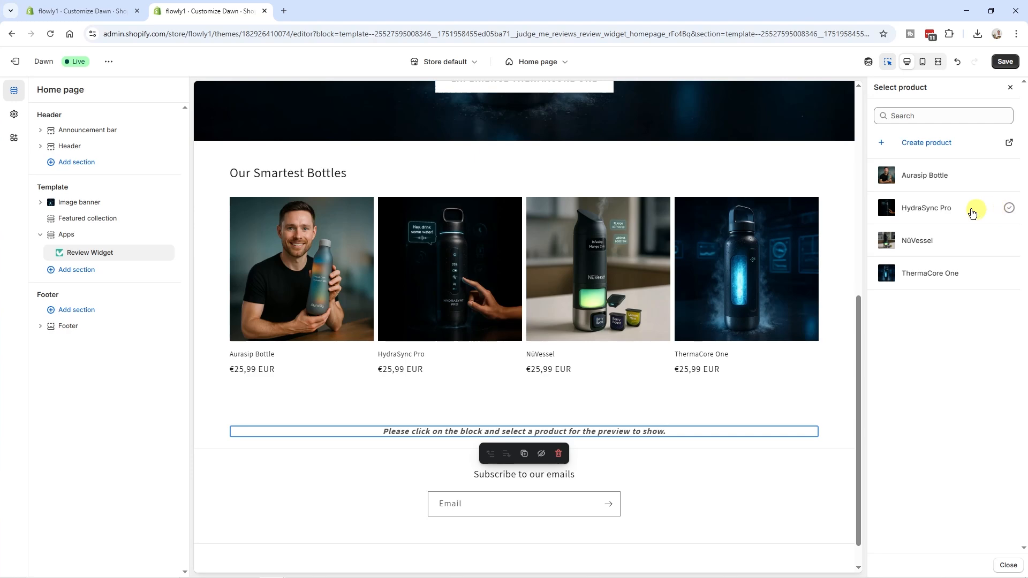
{"action": "left_click", "coordinate": [933, 209]}
{"action": "scroll", "coordinate": [542, 245], "scroll_direction": "down", "scroll_amount": 5}
{"action": "scroll", "coordinate": [306, 363], "scroll_direction": "up", "scroll_amount": 5}
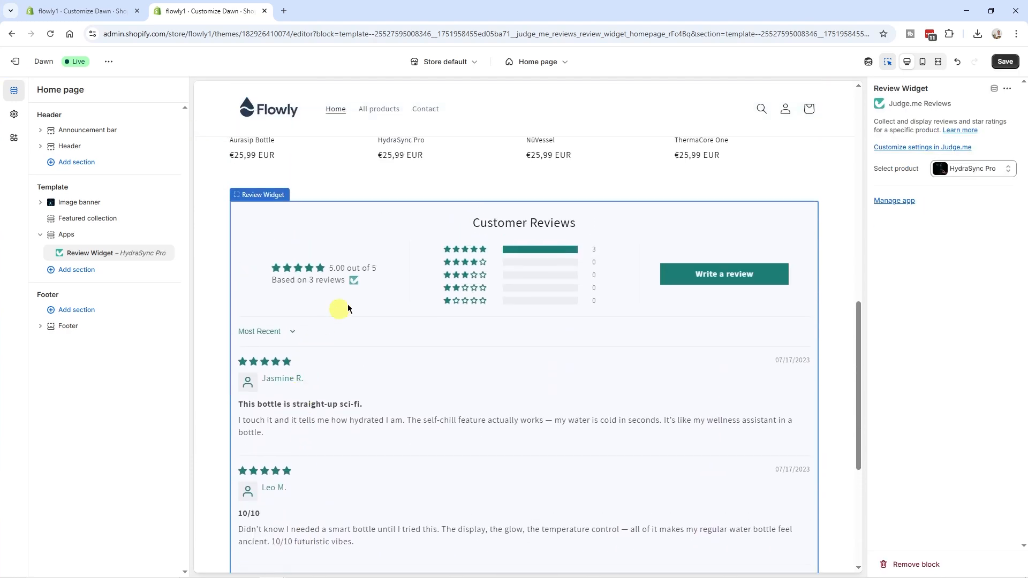
{"action": "scroll", "coordinate": [673, 395], "scroll_direction": "down", "scroll_amount": 3}
{"action": "scroll", "coordinate": [507, 268], "scroll_direction": "up", "scroll_amount": 2}
{"action": "left_click", "coordinate": [1005, 62]}
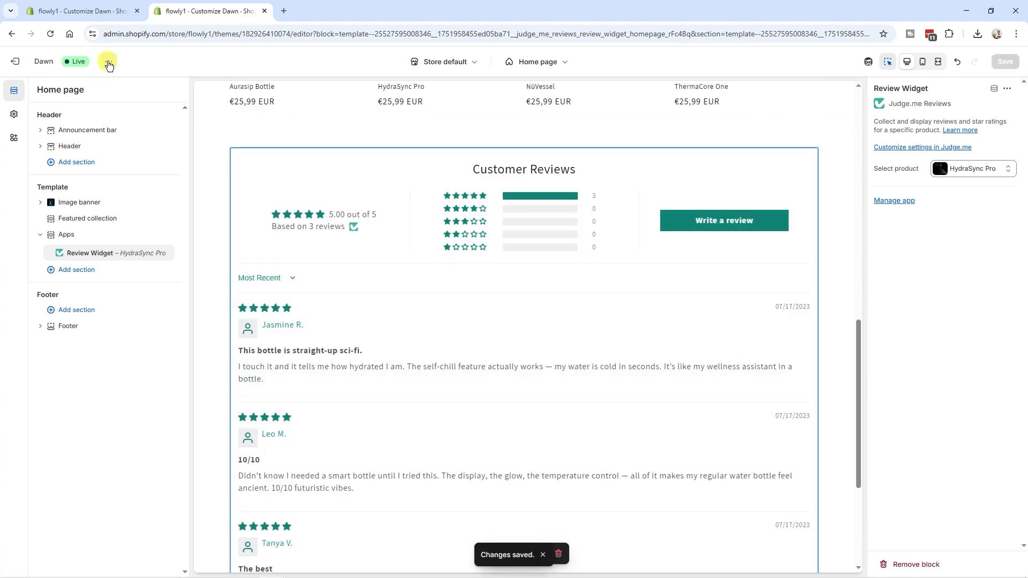
- View the online store and examine the Customer Reviews section on its home page
{"action": "left_click", "coordinate": [109, 63]}
{"action": "left_click", "coordinate": [79, 164]}
{"action": "scroll", "coordinate": [568, 356], "scroll_direction": "down", "scroll_amount": 10}
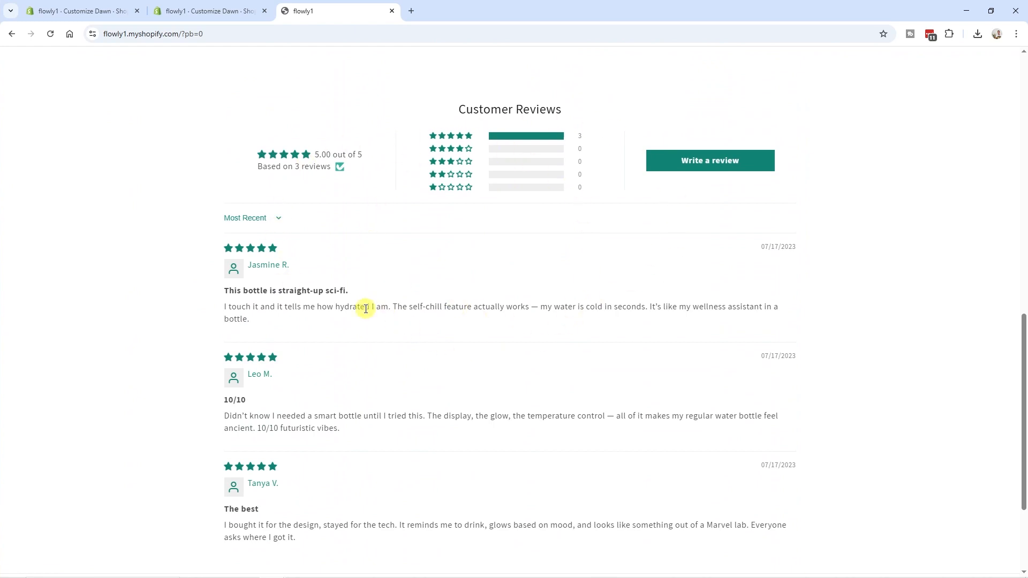
{"action": "scroll", "coordinate": [599, 316], "scroll_direction": "up", "scroll_amount": 1}
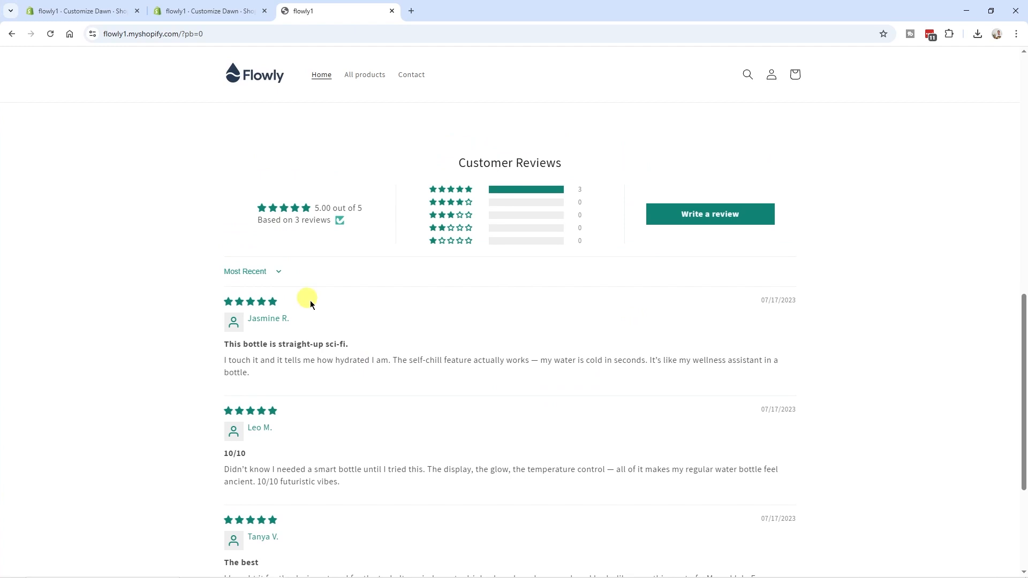
{"action": "scroll", "coordinate": [482, 285], "scroll_direction": "down", "scroll_amount": 1}
{"action": "scroll", "coordinate": [504, 287], "scroll_direction": "up", "scroll_amount": 1}
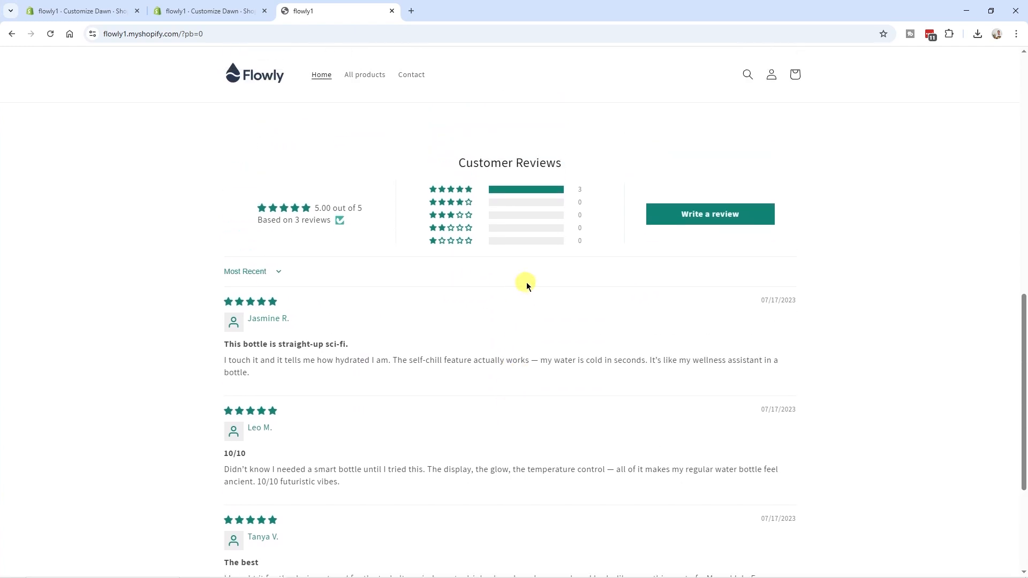
- Filter the storefront reviews by five stars and examine the review list and its sorting options
{"action": "left_click", "coordinate": [529, 191]}
{"action": "scroll", "coordinate": [524, 197], "scroll_direction": "down", "scroll_amount": 4}
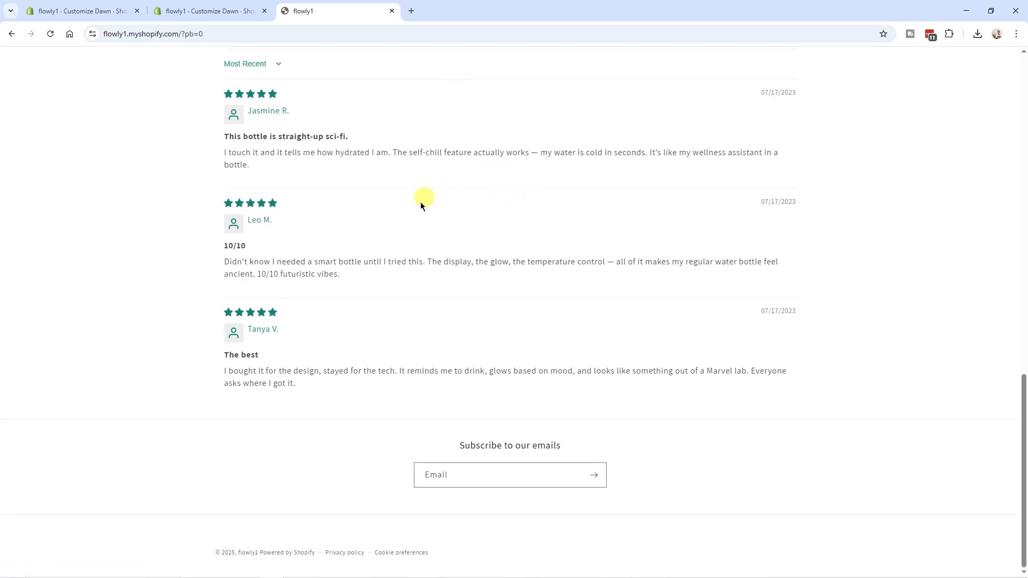
{"action": "scroll", "coordinate": [469, 311], "scroll_direction": "up", "scroll_amount": 2}
{"action": "scroll", "coordinate": [589, 397], "scroll_direction": "down", "scroll_amount": 2}
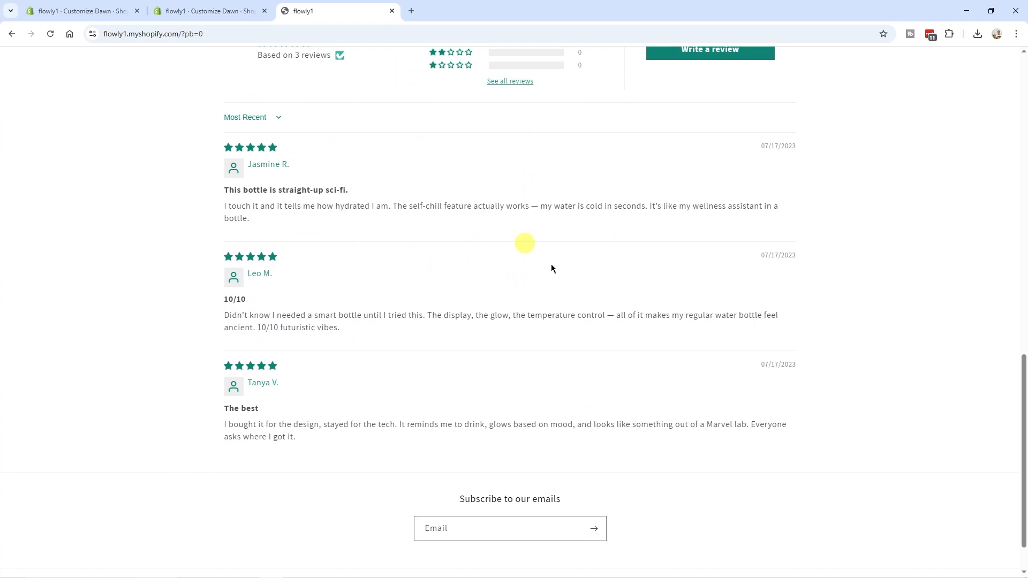
{"action": "scroll", "coordinate": [527, 321], "scroll_direction": "up", "scroll_amount": 2}
{"action": "scroll", "coordinate": [541, 252], "scroll_direction": "up", "scroll_amount": 1}
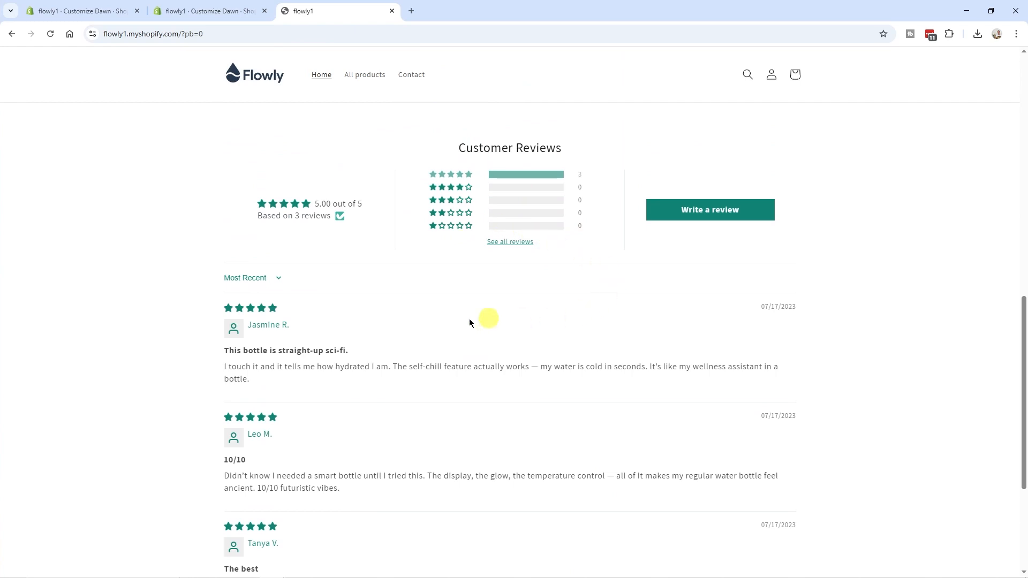
{"action": "left_click", "coordinate": [264, 279]}
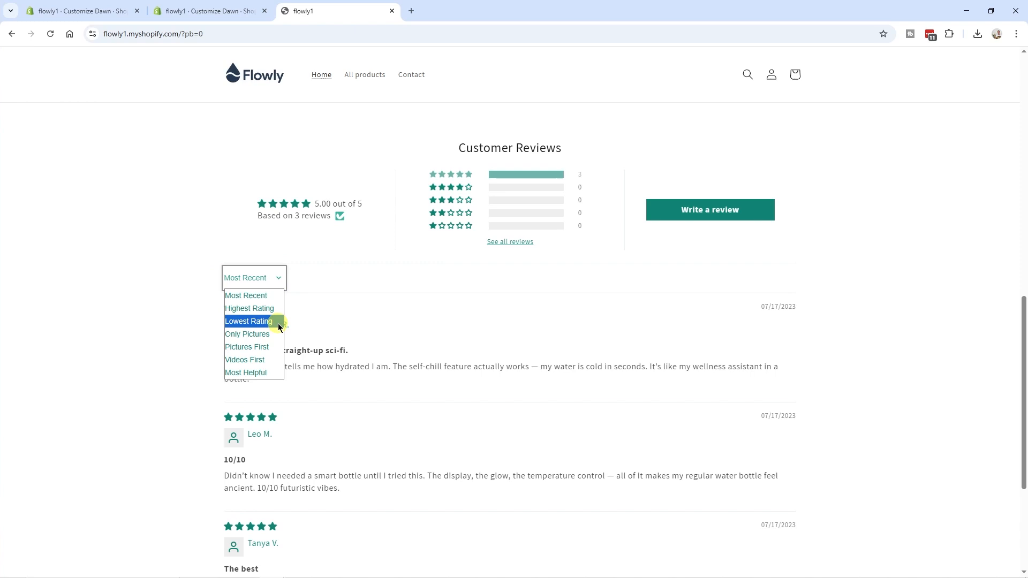
{"action": "left_click", "coordinate": [264, 270]}
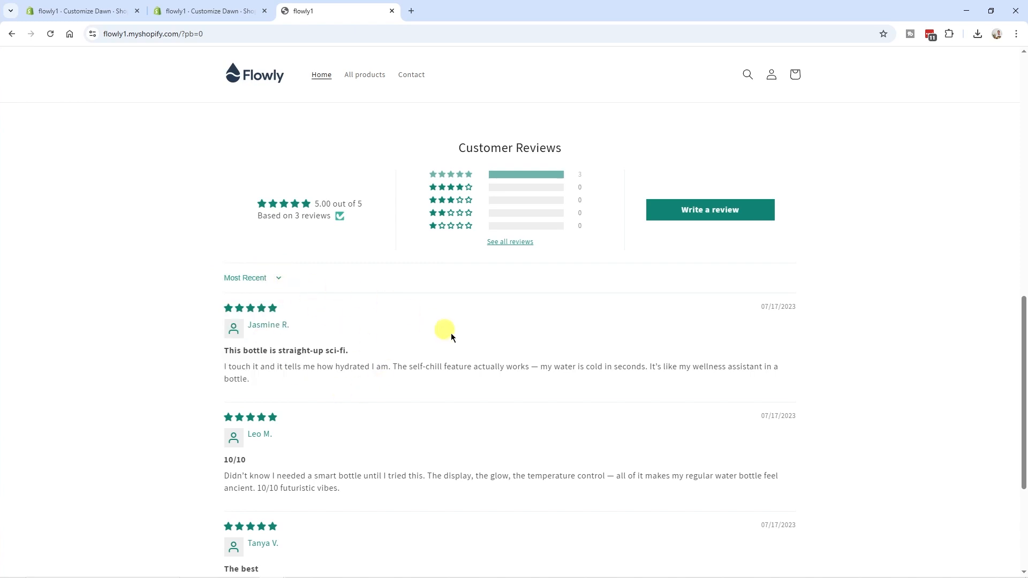
{"action": "scroll", "coordinate": [609, 316], "scroll_direction": "down", "scroll_amount": 3}
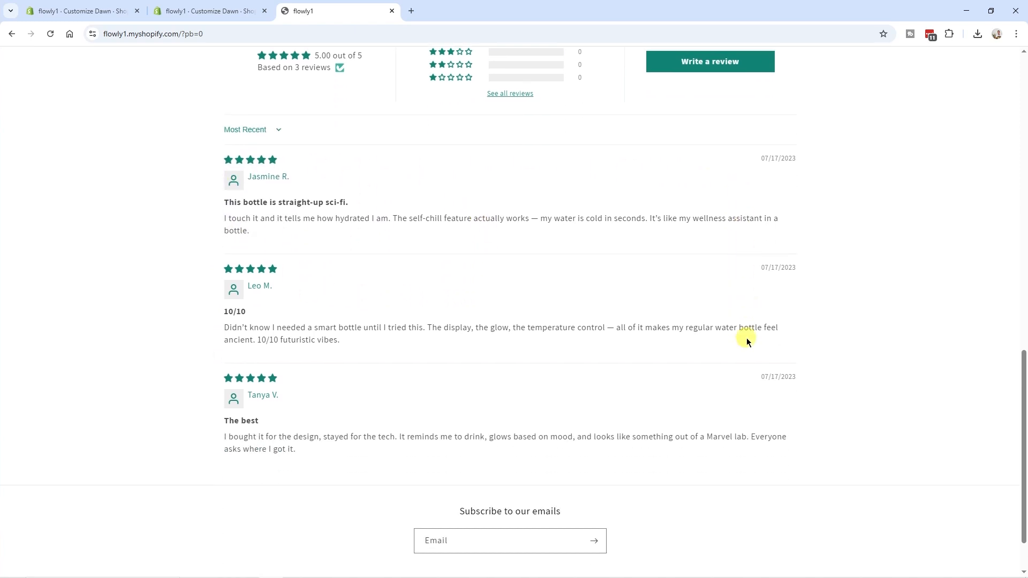
{"action": "scroll", "coordinate": [736, 354], "scroll_direction": "up", "scroll_amount": 5}
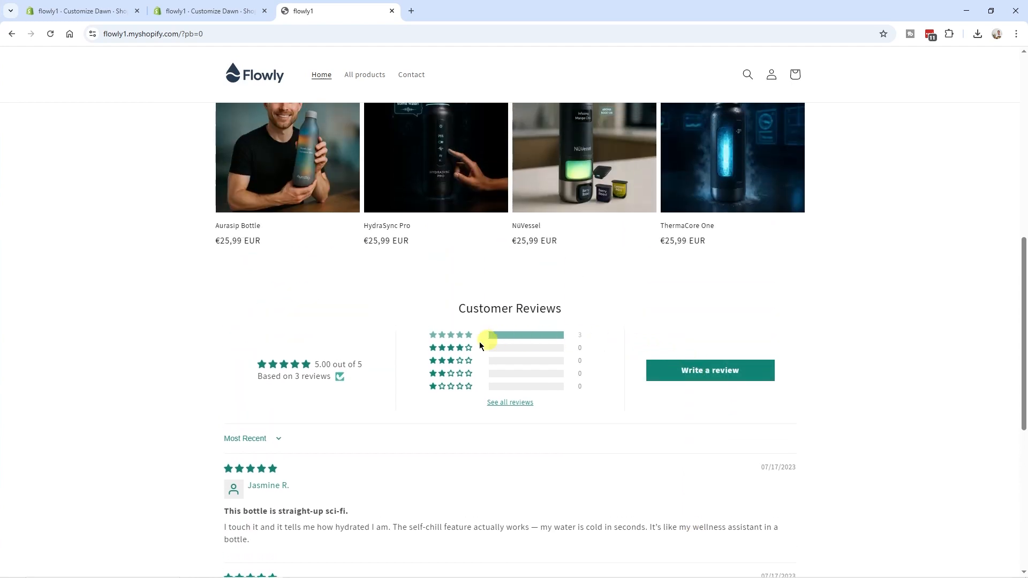
- Exit the theme editor and open the Review Widget settings in the Judge.me Reviews app
{"action": "left_click", "coordinate": [225, 13]}
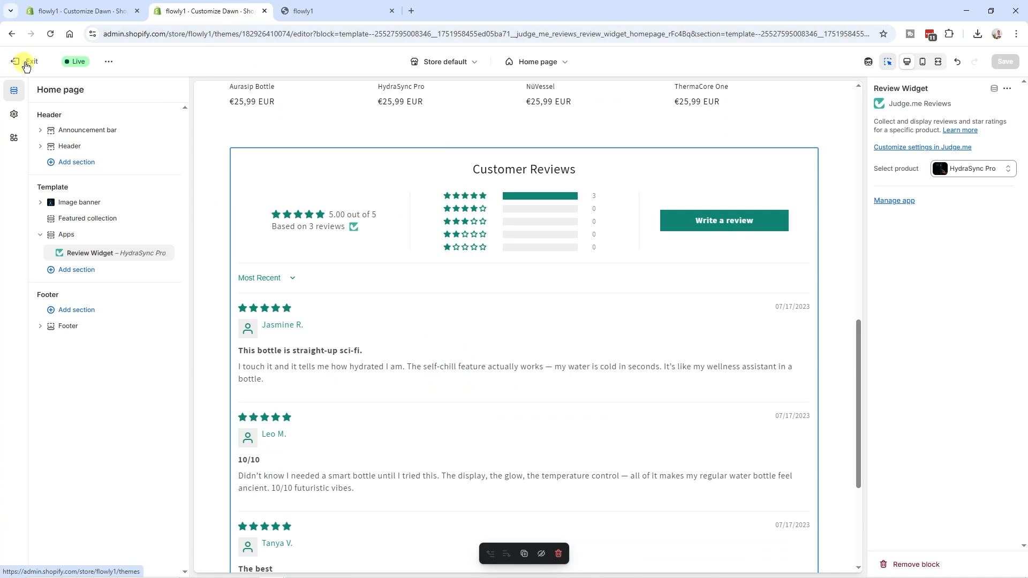
{"action": "left_click", "coordinate": [28, 63]}
{"action": "left_click", "coordinate": [38, 335]}
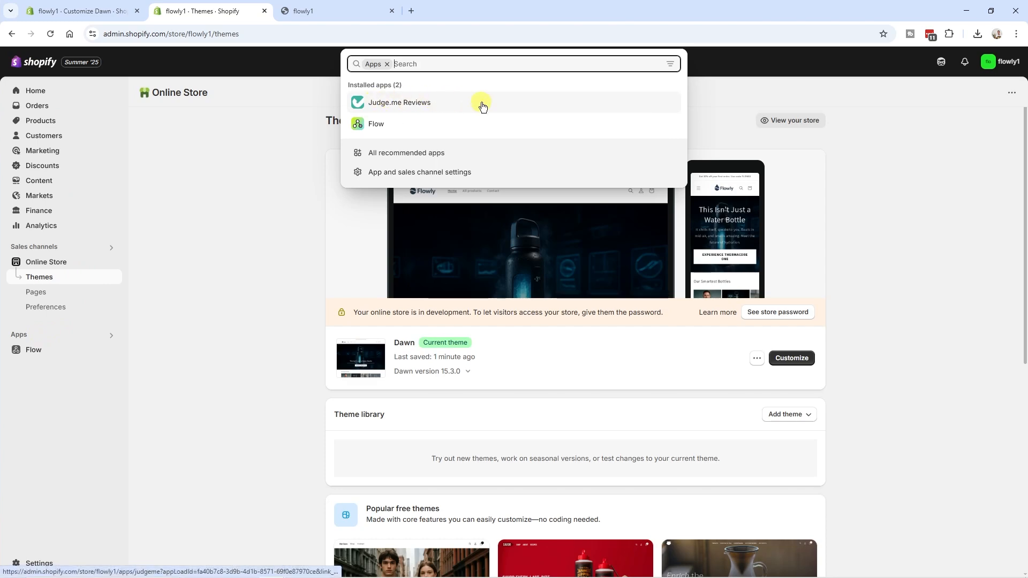
{"action": "left_click", "coordinate": [444, 103]}
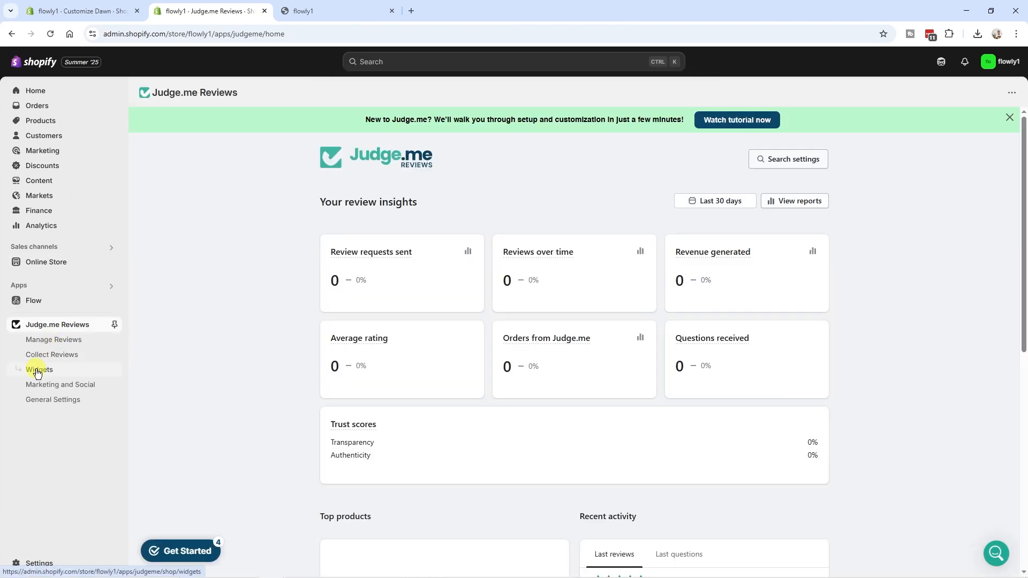
{"action": "left_click", "coordinate": [44, 374]}
{"action": "left_click", "coordinate": [360, 364]}
- Add custom CSS to the Review Widget hiding the histogram and sort dropdown, with #309930 badges and a blue underlined read-more link, and save
{"action": "scroll", "coordinate": [437, 341], "scroll_direction": "down", "scroll_amount": 5}
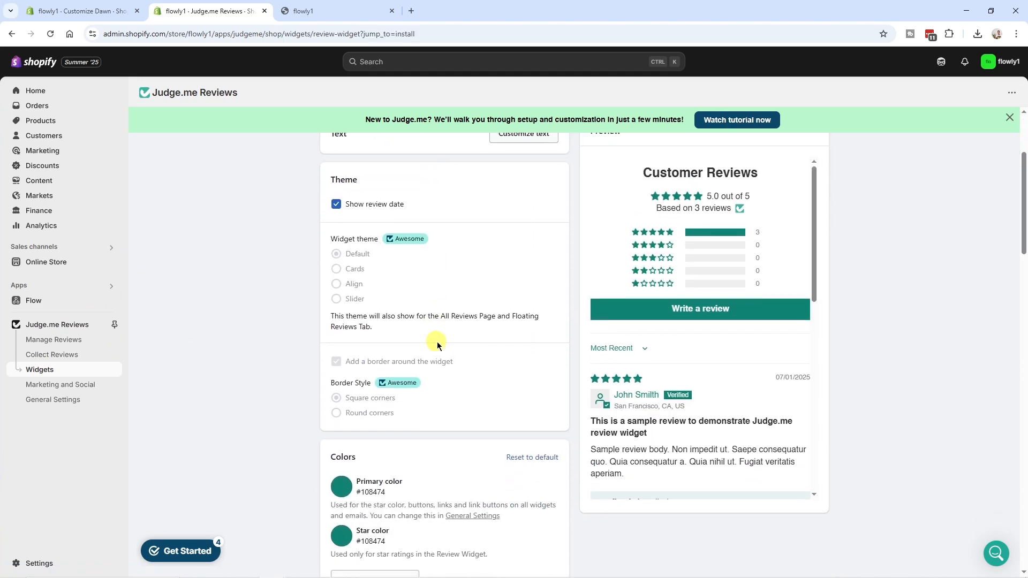
{"action": "scroll", "coordinate": [438, 336], "scroll_direction": "down", "scroll_amount": 9}
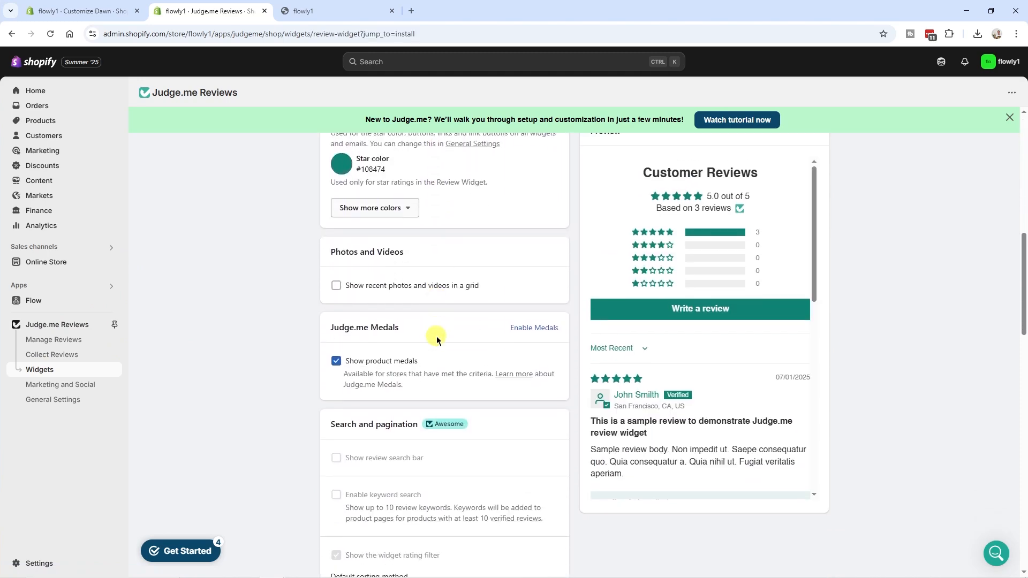
{"action": "scroll", "coordinate": [437, 337], "scroll_direction": "down", "scroll_amount": 10}
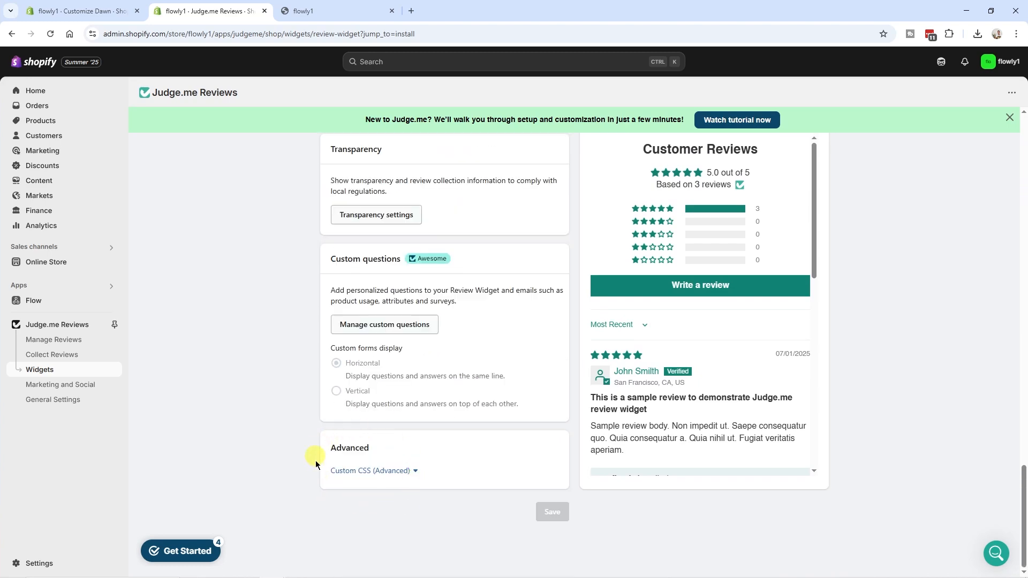
{"action": "left_click", "coordinate": [389, 471]}
{"action": "scroll", "coordinate": [412, 470], "scroll_direction": "down", "scroll_amount": 2}
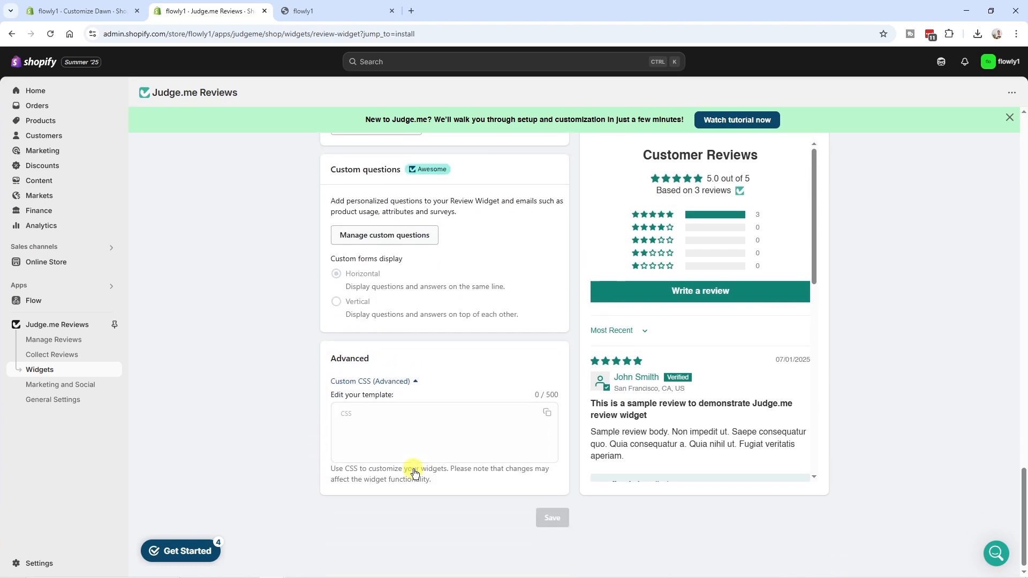
{"action": "type", "text": ".jdgm-histogram.jdgm-temp-hidden {   display: none !important; }  .jdgm-sort-dropdown-wrapper {   display: none !important; }  .jdgm-gallery {   margin-left: 10px !important; }  .jdgm-rev__icon::after, .jdgm-rev__buyer-badge {   background-color: #309930 !important; }  a.jdgm-rev__body-read-more {   text-decoration: underline;   cursor: pointer;   color: blue !important; }"}
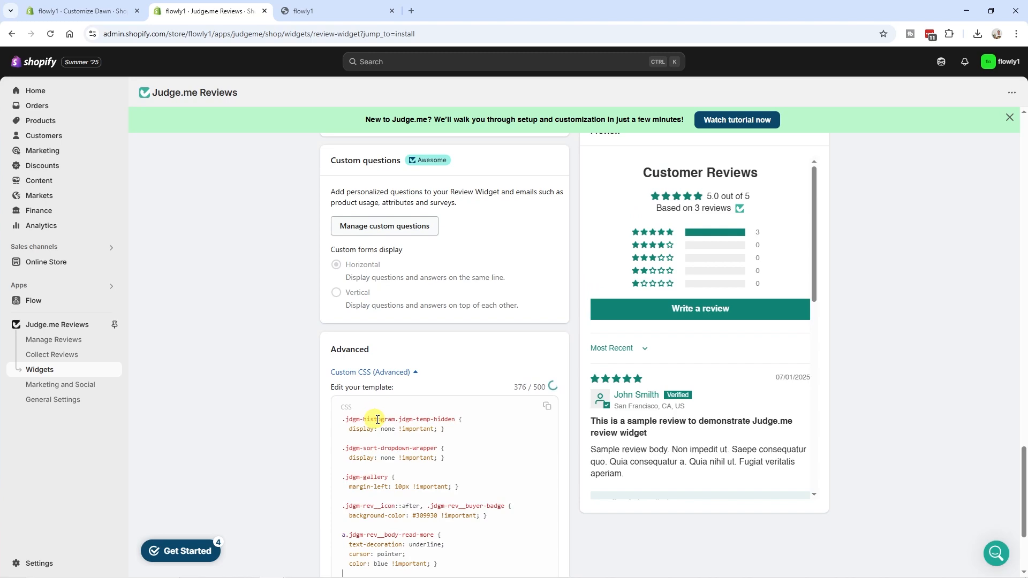
{"action": "scroll", "coordinate": [476, 428], "scroll_direction": "down", "scroll_amount": 3}
{"action": "left_click", "coordinate": [553, 513]}
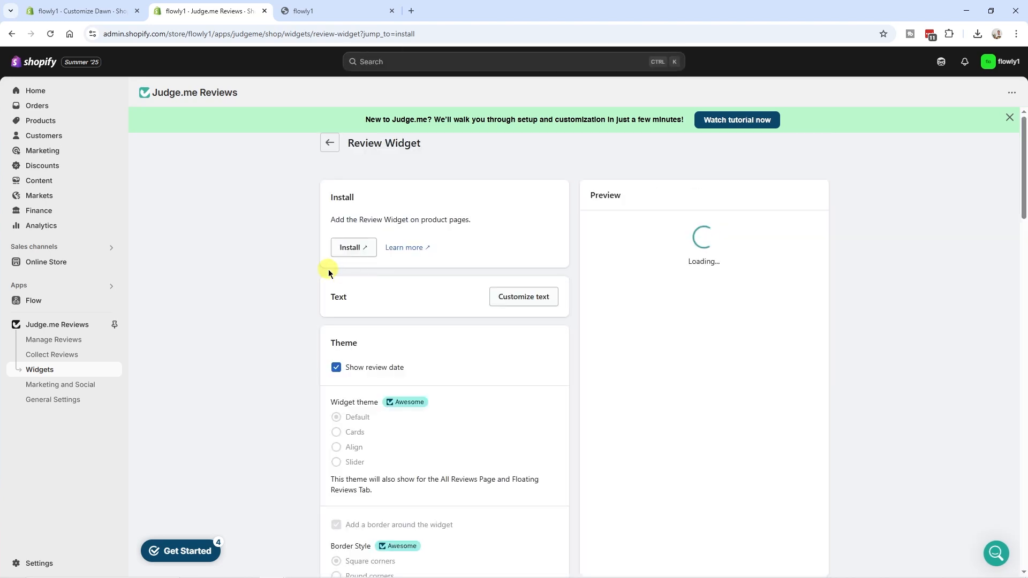
- Reload the storefront home page and check the Customer Reviews section with the custom CSS applied
{"action": "left_click", "coordinate": [345, 15]}
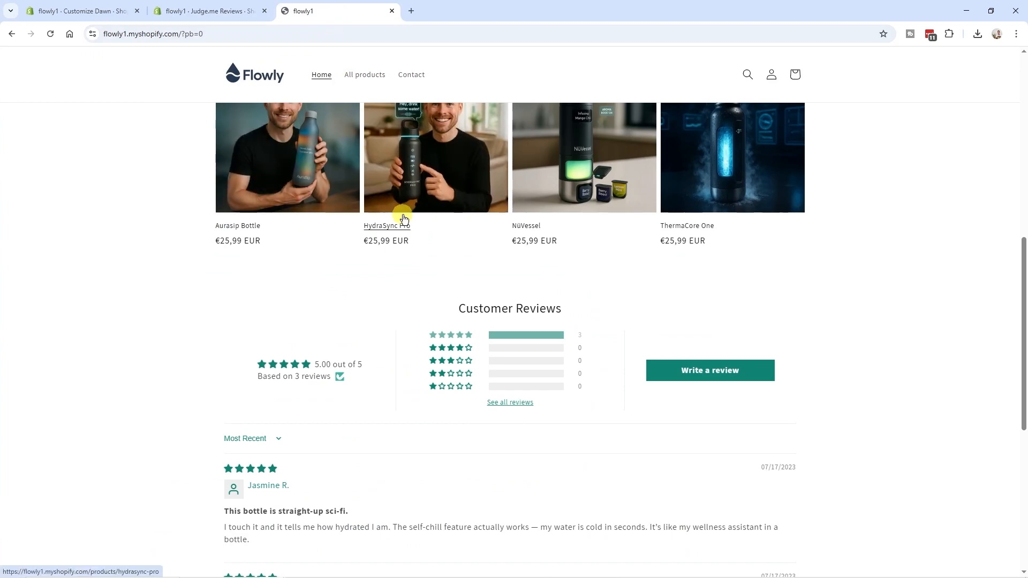
{"action": "key", "text": "F5"}
{"action": "scroll", "coordinate": [206, 453], "scroll_direction": "down", "scroll_amount": 5}
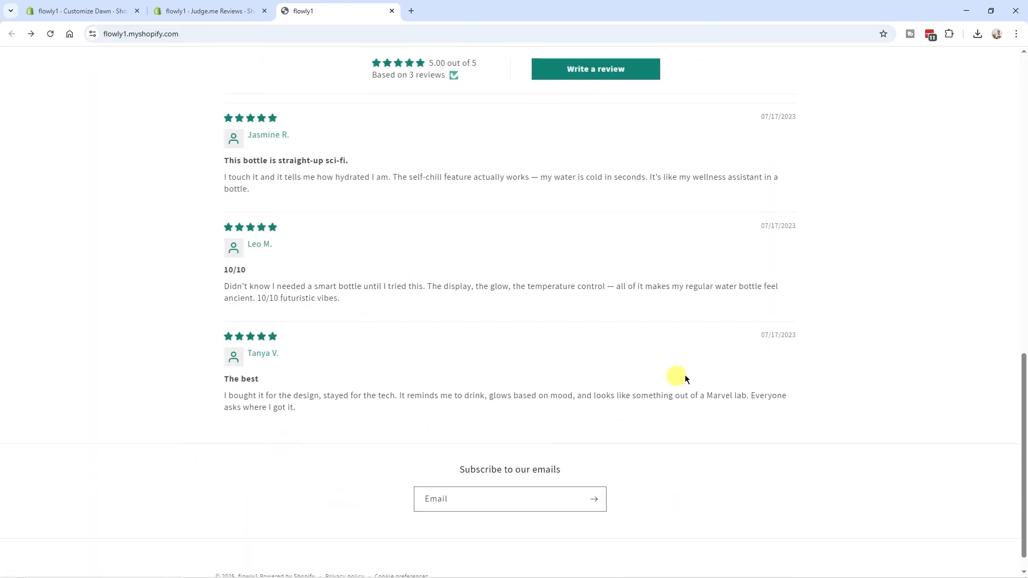
{"action": "scroll", "coordinate": [687, 378], "scroll_direction": "up", "scroll_amount": 2}
{"action": "scroll", "coordinate": [464, 407], "scroll_direction": "down", "scroll_amount": 1}
{"action": "scroll", "coordinate": [305, 193], "scroll_direction": "up", "scroll_amount": 2}
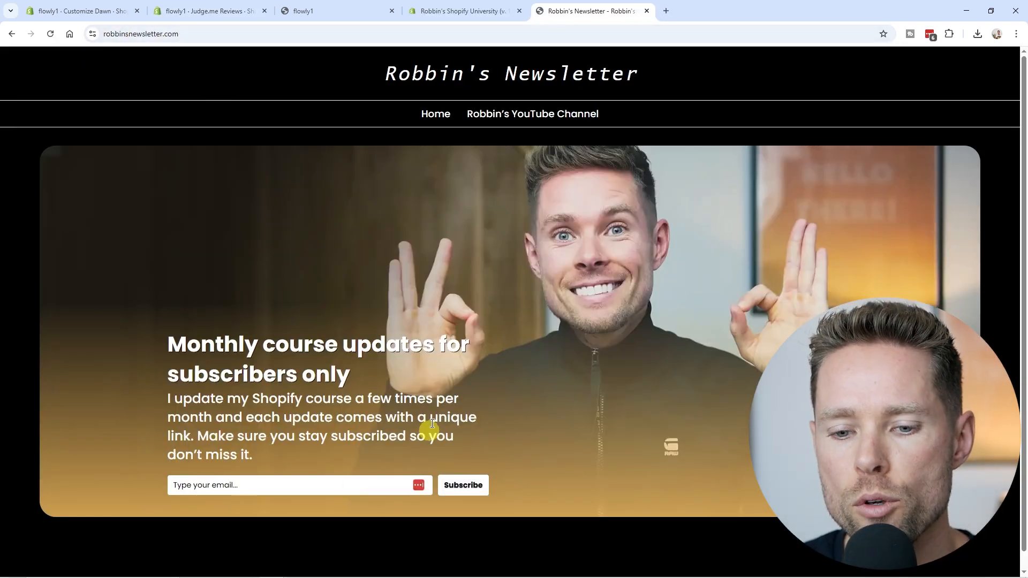
- Open the Dawn theme in the theme editor and add a Multirow section below the Apps section of the home page template
{"action": "left_click", "coordinate": [459, 12]}
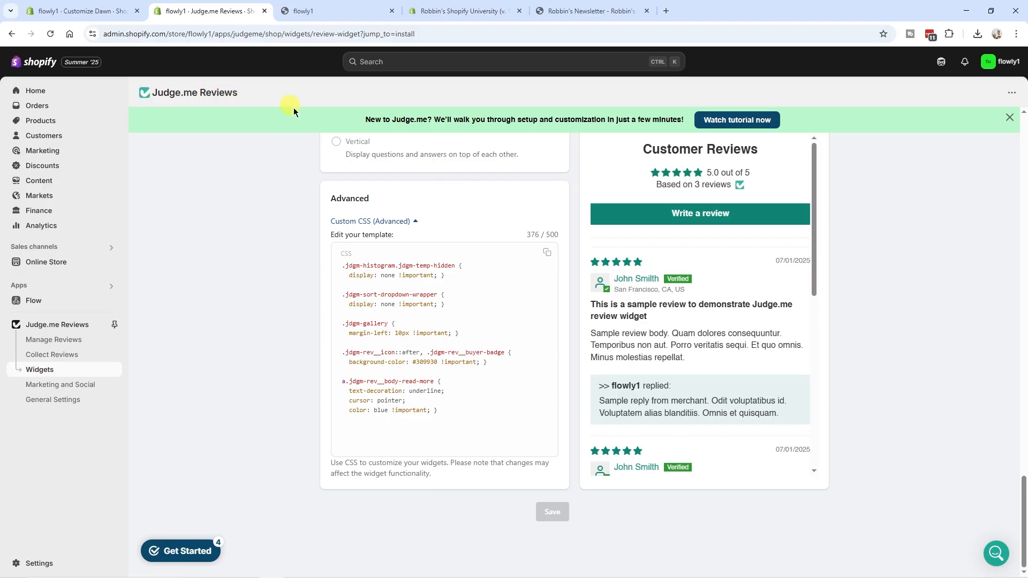
{"action": "left_click", "coordinate": [44, 264]}
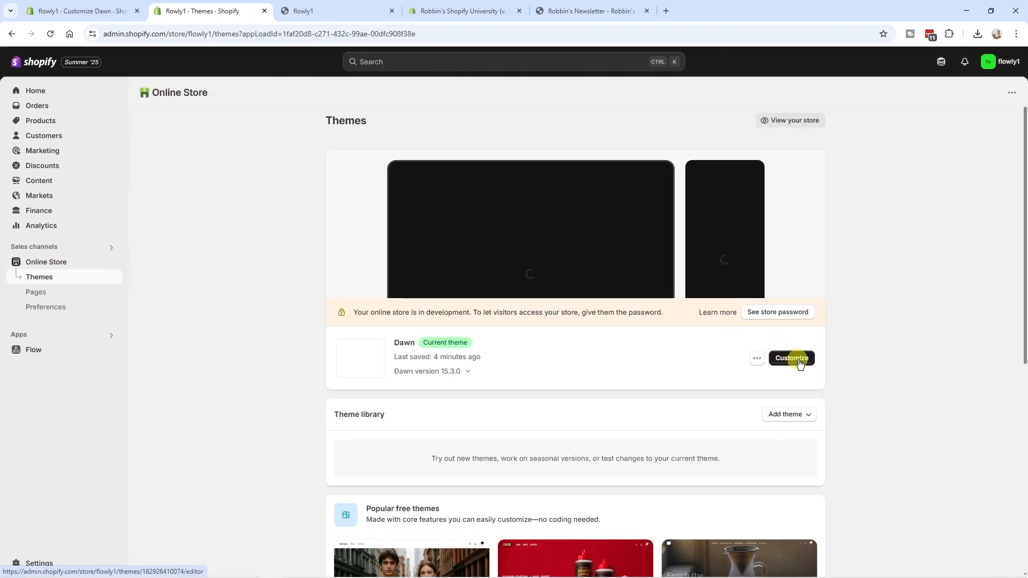
{"action": "left_click", "coordinate": [802, 363]}
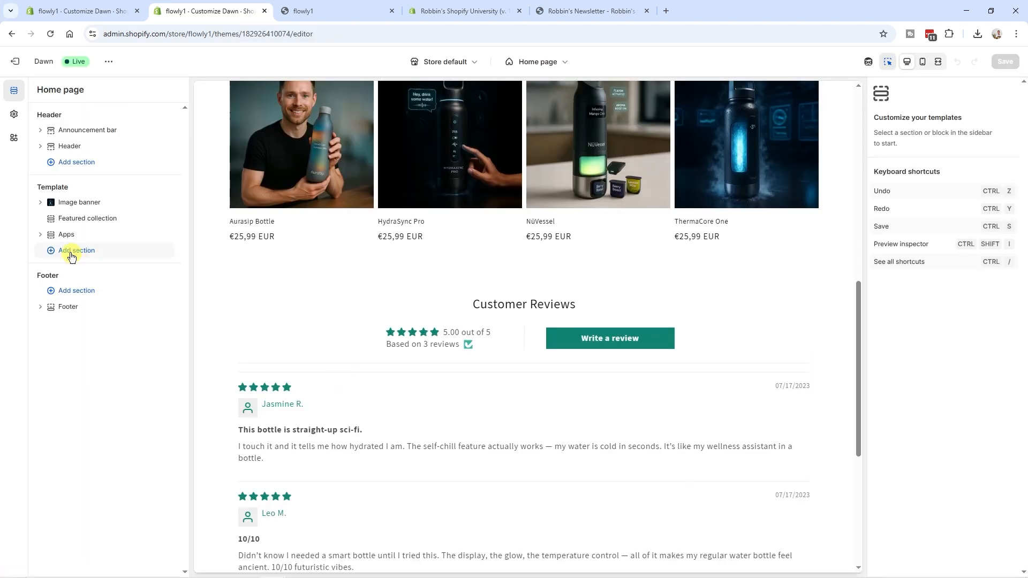
{"action": "left_click_drag", "start_coordinate": [38, 189], "coordinate": [76, 190]}
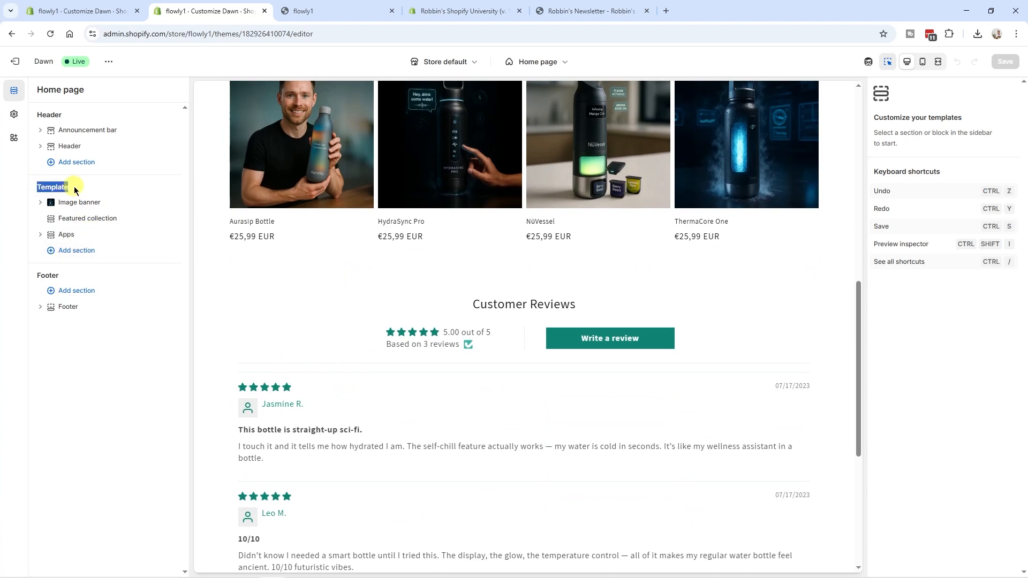
{"action": "left_click", "coordinate": [89, 256]}
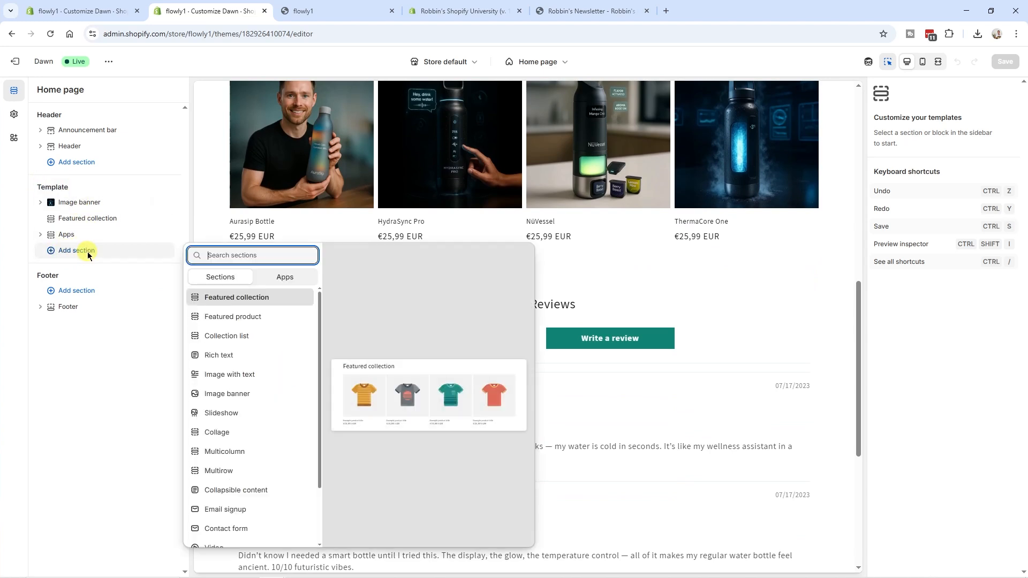
{"action": "left_click", "coordinate": [241, 474]}
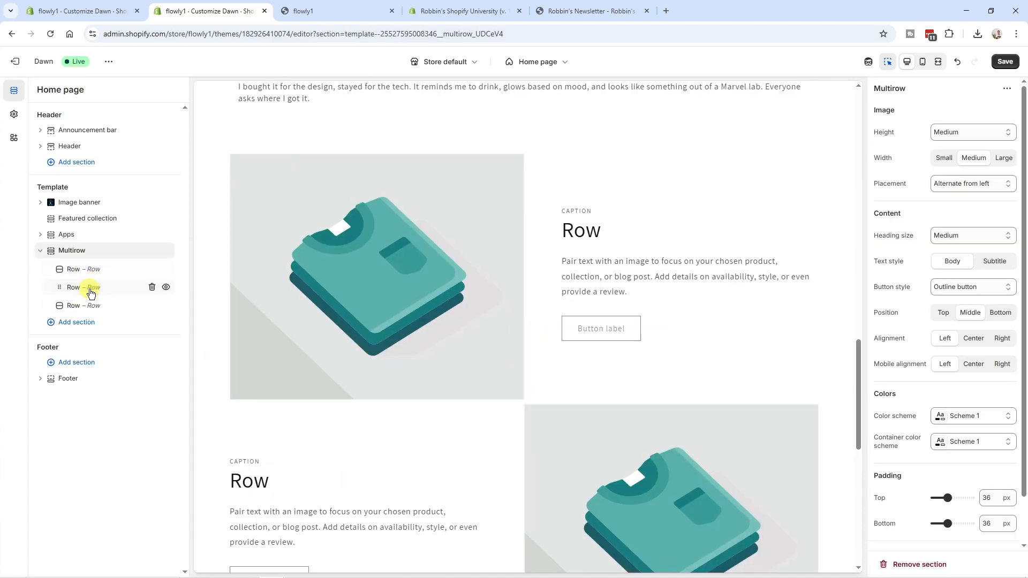
- Upload the picture of the man with the "Hey, drink some water!" bottle as the first Multirow row's image
{"action": "left_click", "coordinate": [78, 271]}
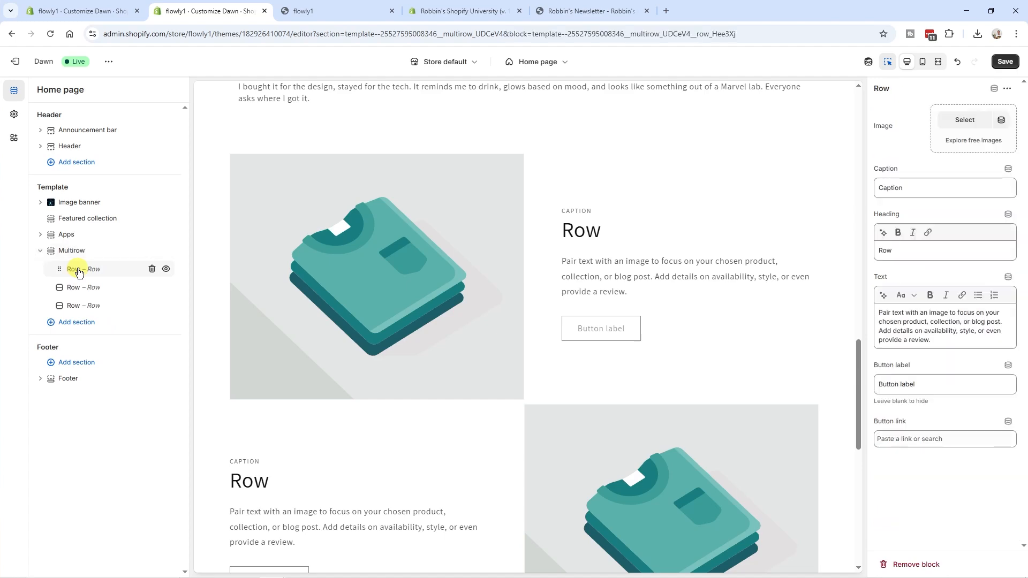
{"action": "left_click", "coordinate": [966, 120]}
{"action": "left_click", "coordinate": [514, 212]}
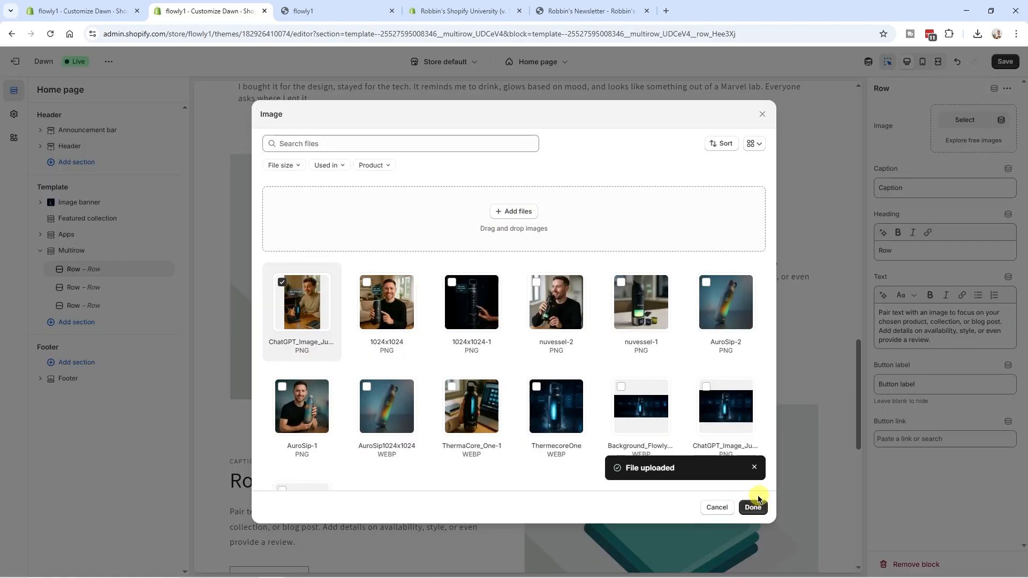
{"action": "left_click", "coordinate": [753, 507]}
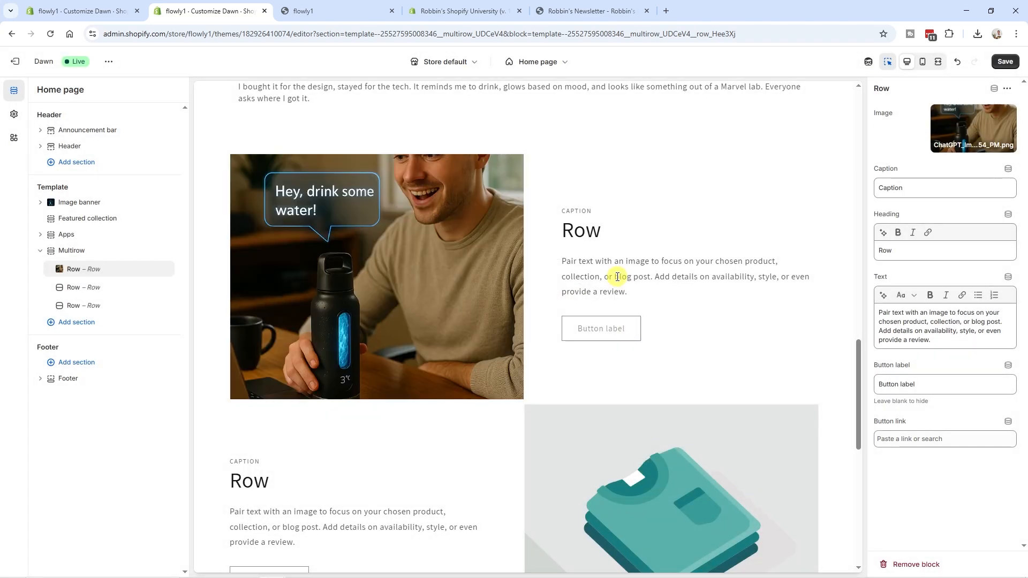
- Set the Multirow section's image height to Large, heading size to Large and top padding to 0 px
{"action": "left_click", "coordinate": [75, 251]}
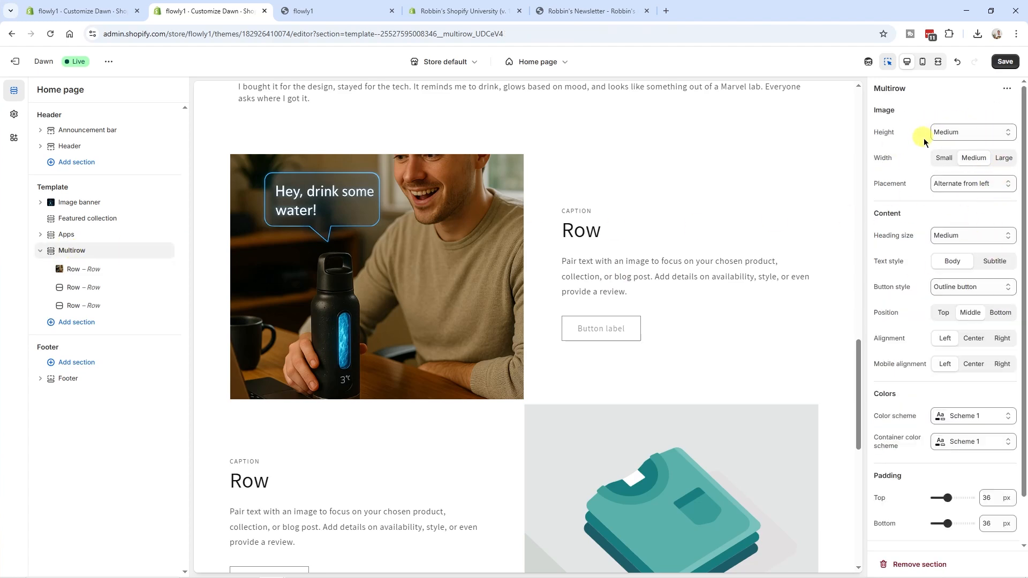
{"action": "left_click", "coordinate": [967, 133]}
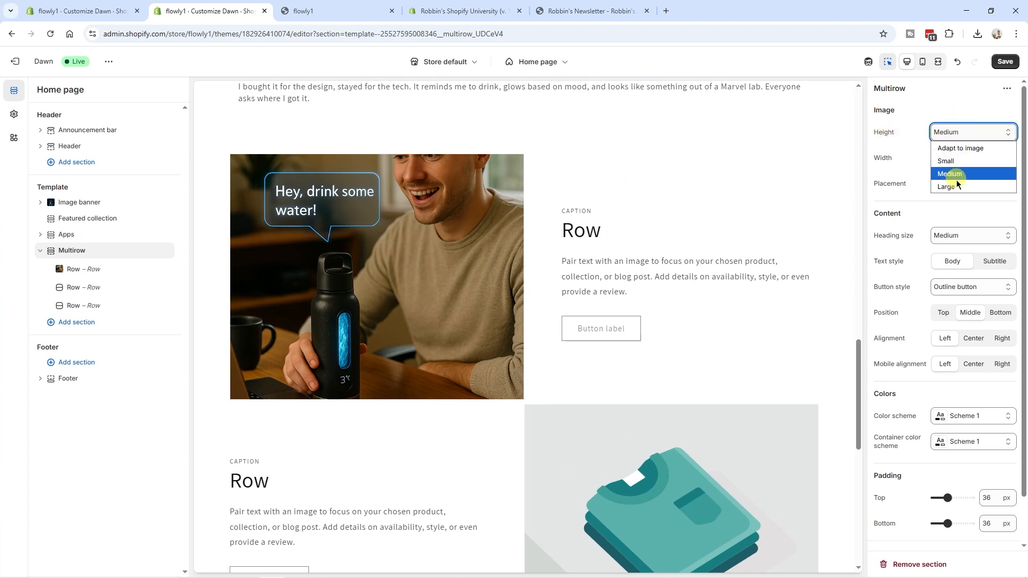
{"action": "left_click", "coordinate": [956, 184]}
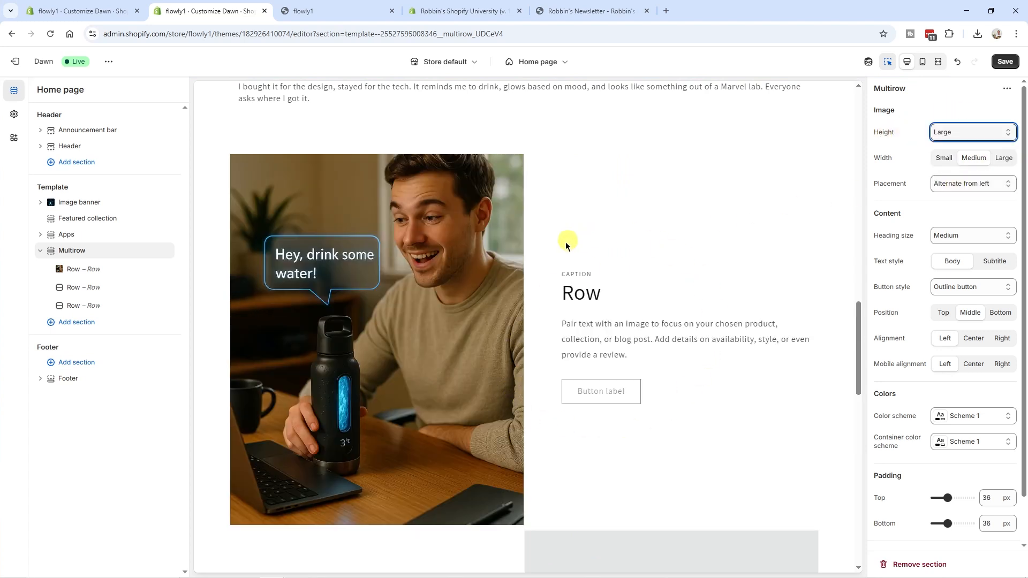
{"action": "left_click", "coordinate": [878, 213]}
{"action": "left_click_drag", "start_coordinate": [882, 212], "coordinate": [921, 220]}
{"action": "left_click", "coordinate": [959, 232]}
{"action": "left_click", "coordinate": [961, 278]}
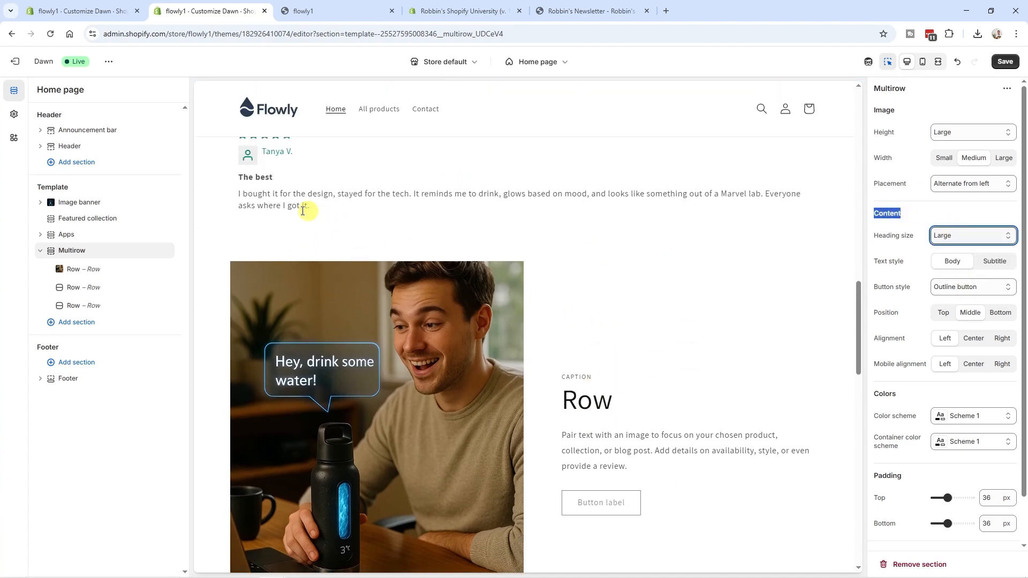
{"action": "left_click", "coordinate": [949, 499]}
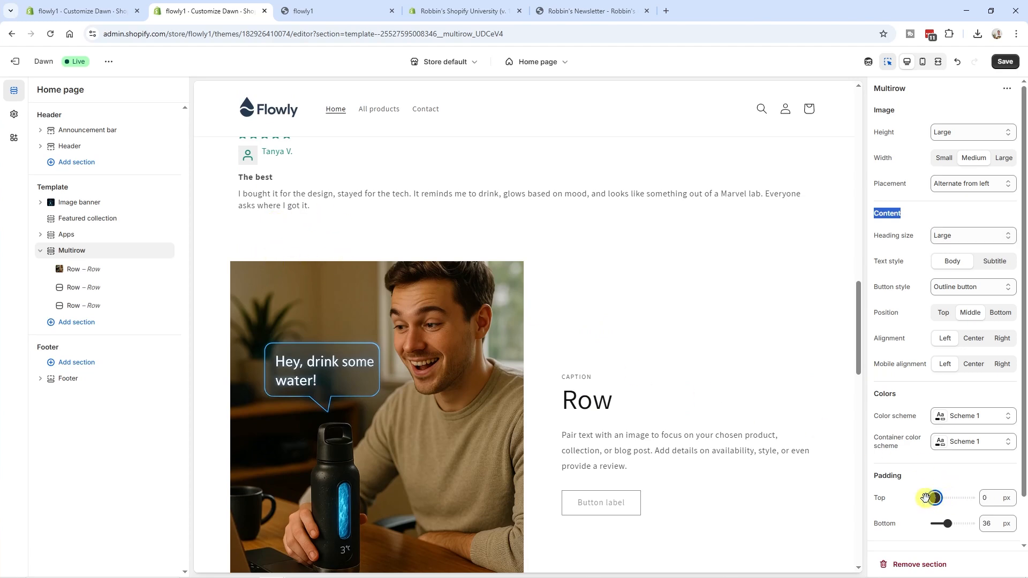
{"action": "scroll", "coordinate": [638, 353], "scroll_direction": "down", "scroll_amount": 1}
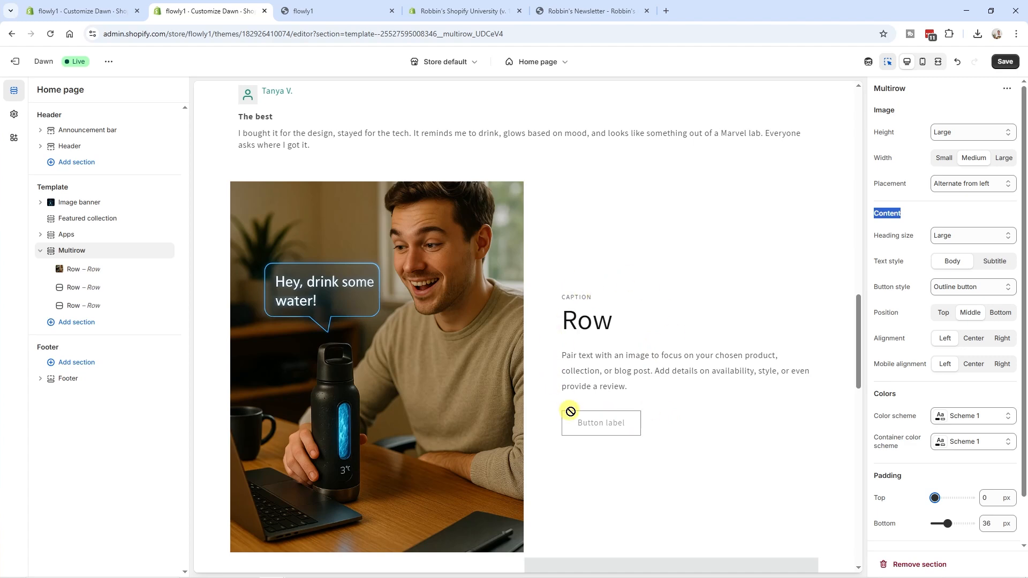
- Head the first row "Your Personal Hydration Coach" and describe ThermaCore One's voice-activated AI drinking reminders in its text, ending "Never forget to hydrate again."
{"action": "left_click", "coordinate": [96, 269]}
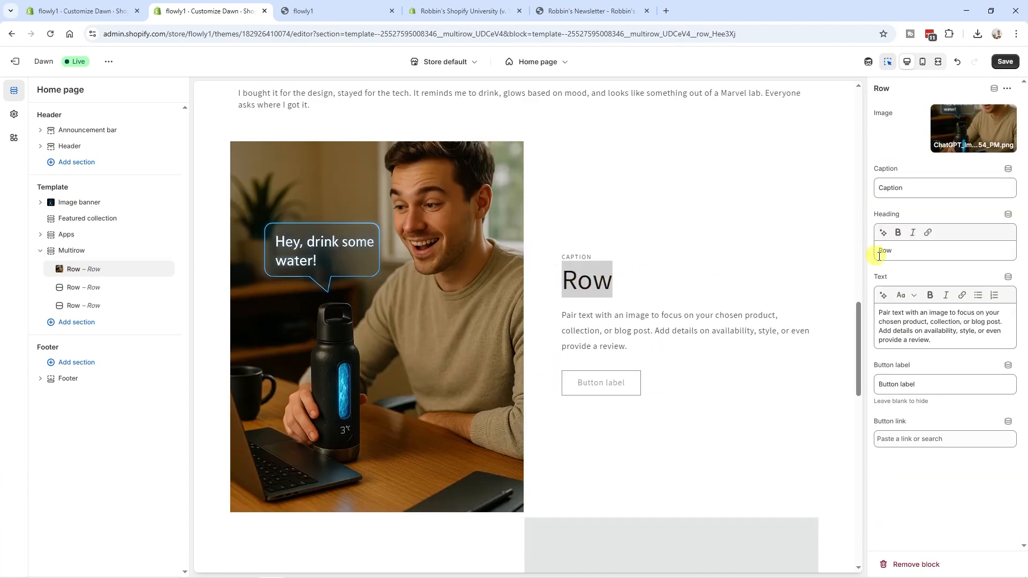
{"action": "triple_click", "coordinate": [904, 256]}
{"action": "type", "text": "Your Personal Hydration Coach"}
{"action": "triple_click", "coordinate": [923, 326]}
{"action": "type", "text": "ThermaCore One's voice-activated AI gently reminds you to drink when you're in the zone. Never forget to hydrate again."}
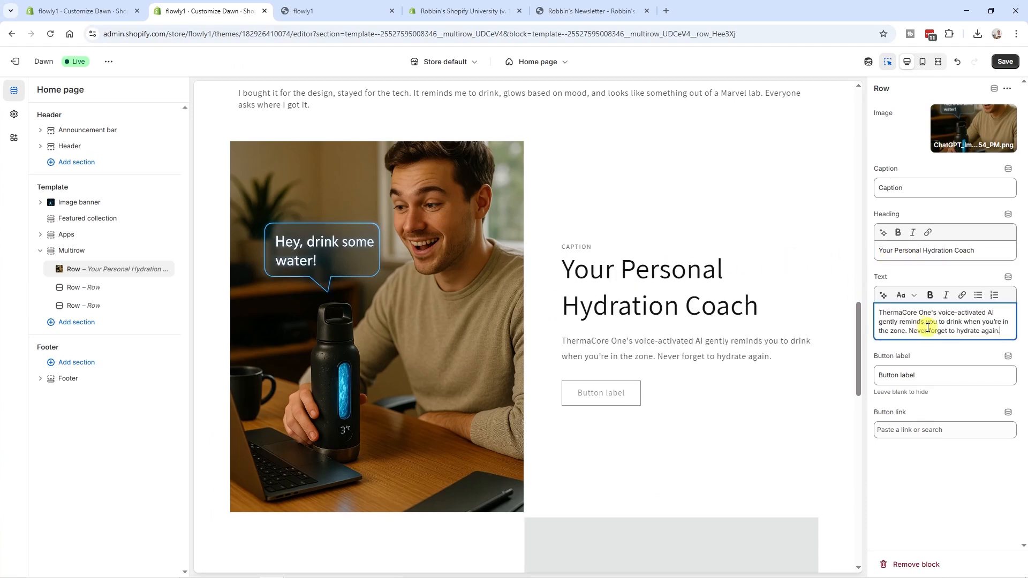
- Label the first row's button "Meet ThermaCore One" and link it to the ThermaCore One product
{"action": "key", "text": "Tab"}
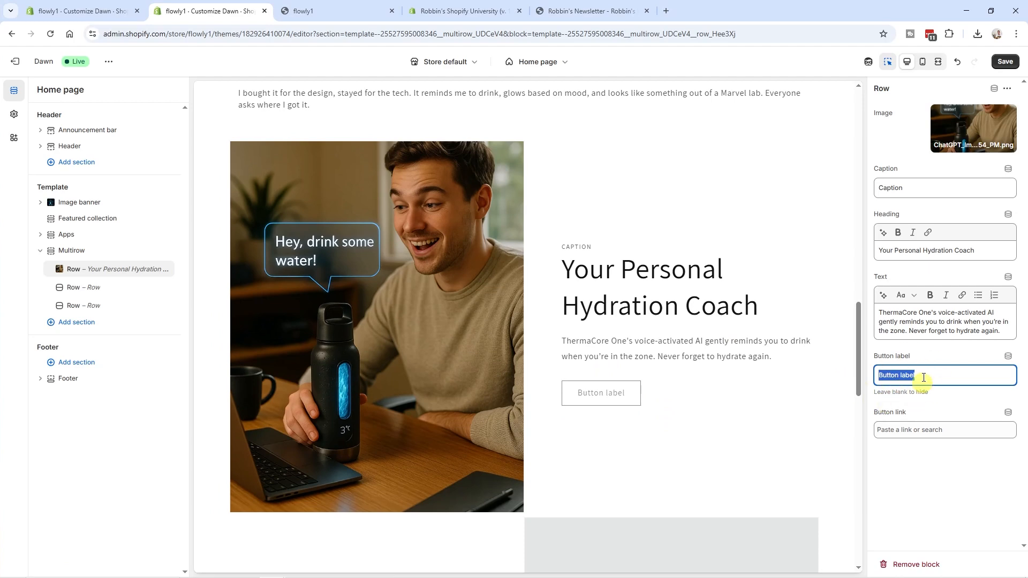
{"action": "type", "text": "Meet ThermaCore One"}
{"action": "left_click_drag", "start_coordinate": [876, 414], "coordinate": [951, 432]}
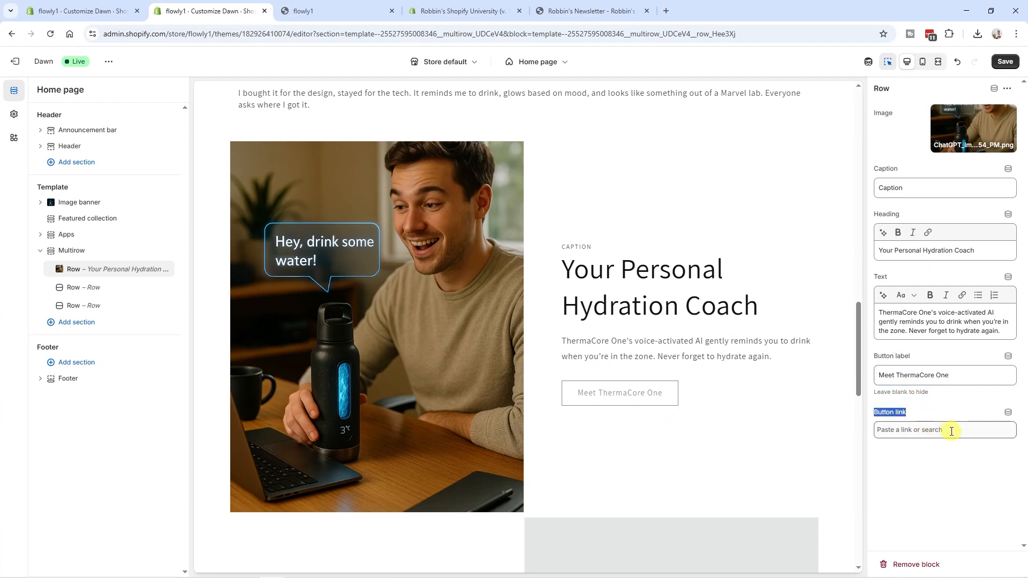
{"action": "left_click", "coordinate": [952, 432]}
{"action": "left_click", "coordinate": [943, 322]}
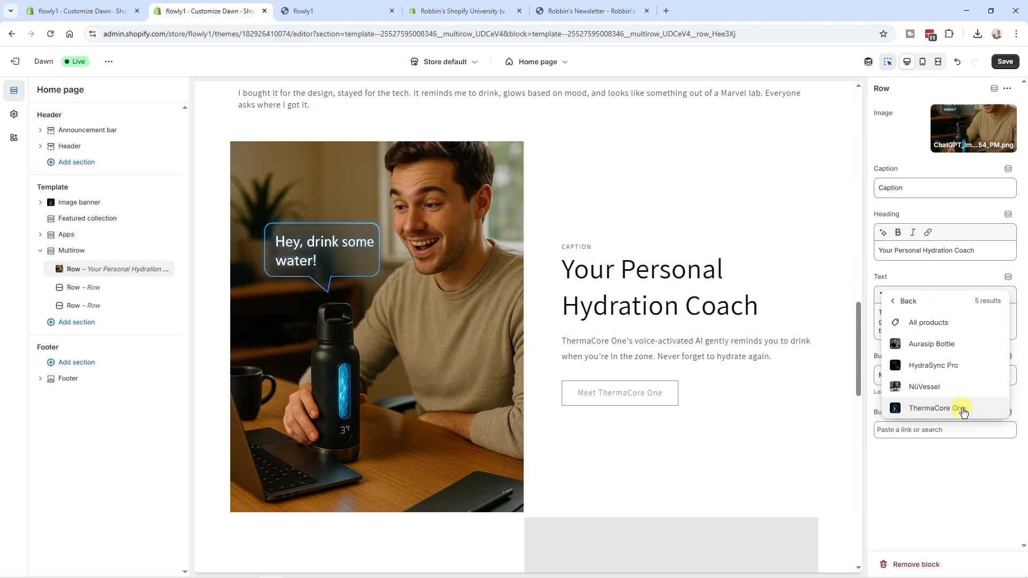
{"action": "left_click", "coordinate": [962, 409]}
- Set the first row's caption to "ThermaCore One"
{"action": "left_click", "coordinate": [902, 188]}
{"action": "double_click", "coordinate": [902, 188]}
{"action": "type", "text": "ThermaCore One"}
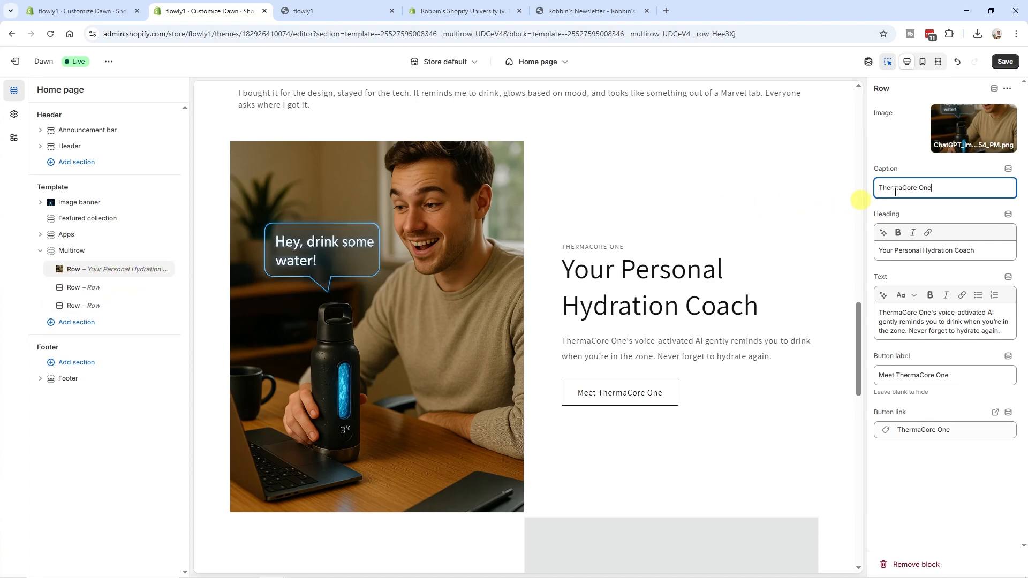
- Duplicate the "Your Personal Hydration Coach" row and check its alternating layout in the preview
{"action": "left_click", "coordinate": [1008, 89]}
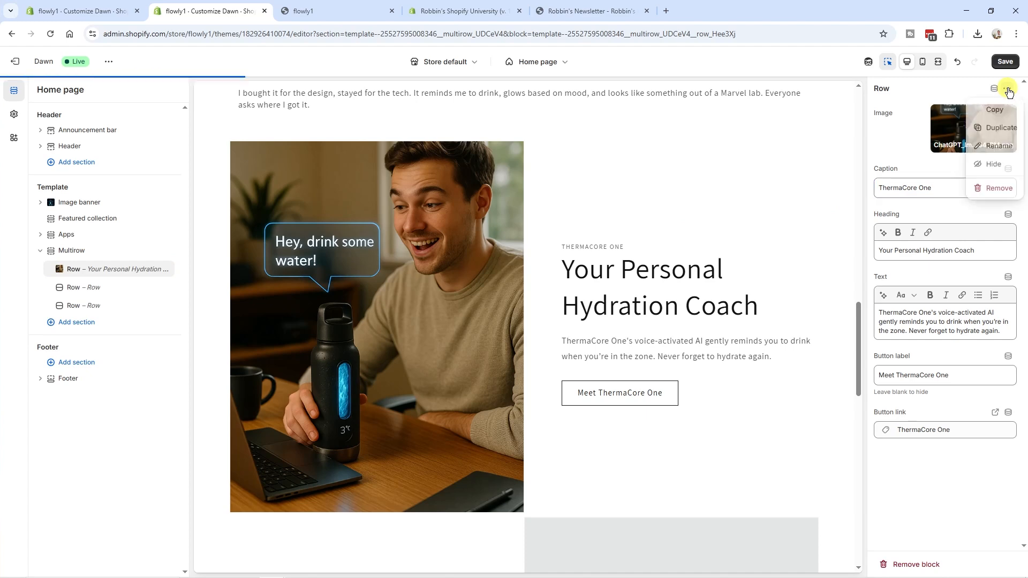
{"action": "left_click", "coordinate": [1006, 129]}
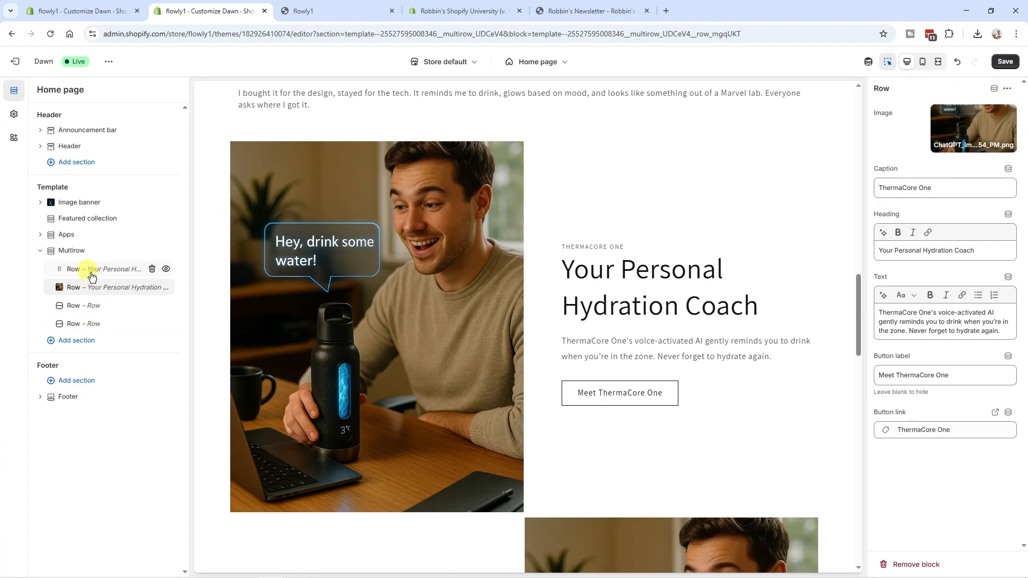
{"action": "scroll", "coordinate": [468, 317], "scroll_direction": "down", "scroll_amount": 8}
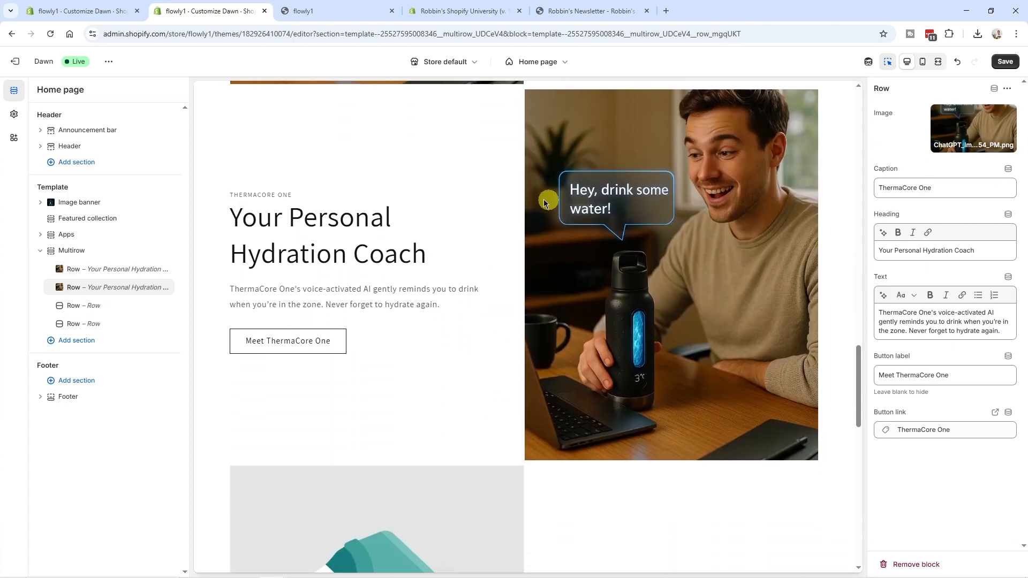
{"action": "scroll", "coordinate": [411, 163], "scroll_direction": "up", "scroll_amount": 4}
{"action": "scroll", "coordinate": [335, 268], "scroll_direction": "down", "scroll_amount": 3}
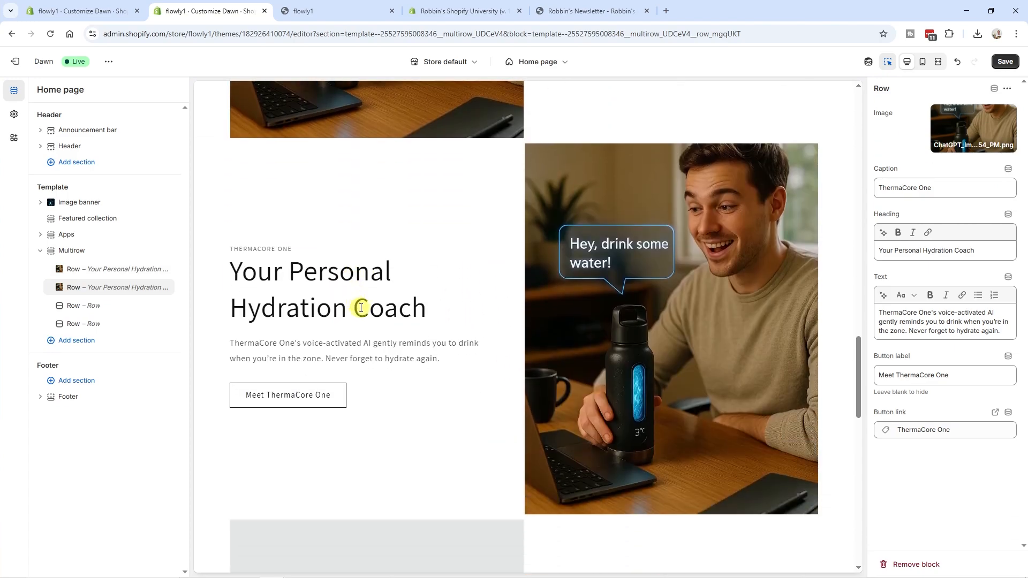
{"action": "scroll", "coordinate": [681, 312], "scroll_direction": "up", "scroll_amount": 3}
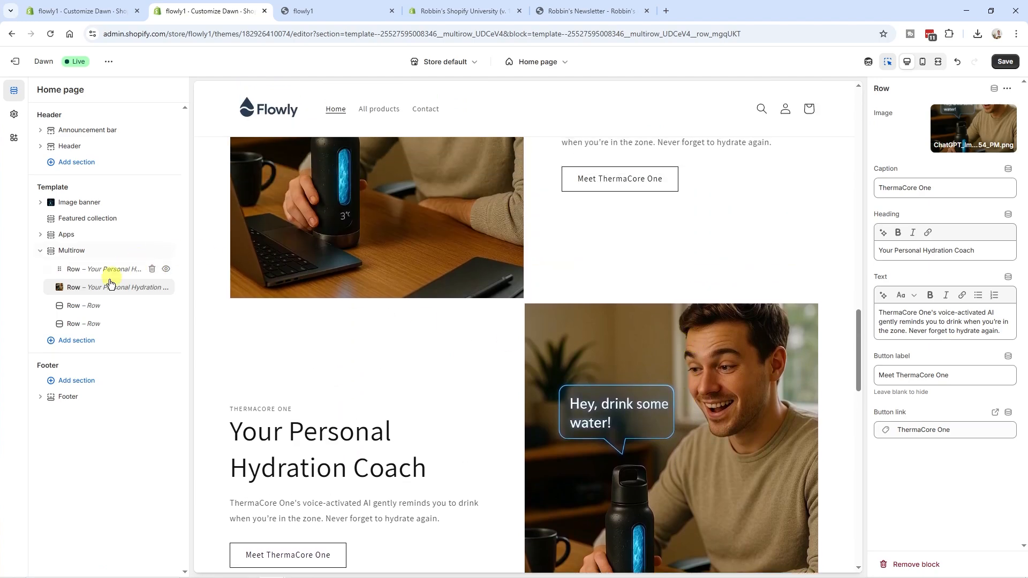
- Review the hydration coach, flavor and wellness rows of the Multirow section in the preview and save the home page
{"action": "scroll", "coordinate": [746, 391], "scroll_direction": "down", "scroll_amount": 6}
{"action": "scroll", "coordinate": [673, 448], "scroll_direction": "up", "scroll_amount": 7}
{"action": "scroll", "coordinate": [662, 481], "scroll_direction": "down", "scroll_amount": 12}
{"action": "left_click", "coordinate": [657, 386]}
{"action": "scroll", "coordinate": [535, 443], "scroll_direction": "up", "scroll_amount": 6}
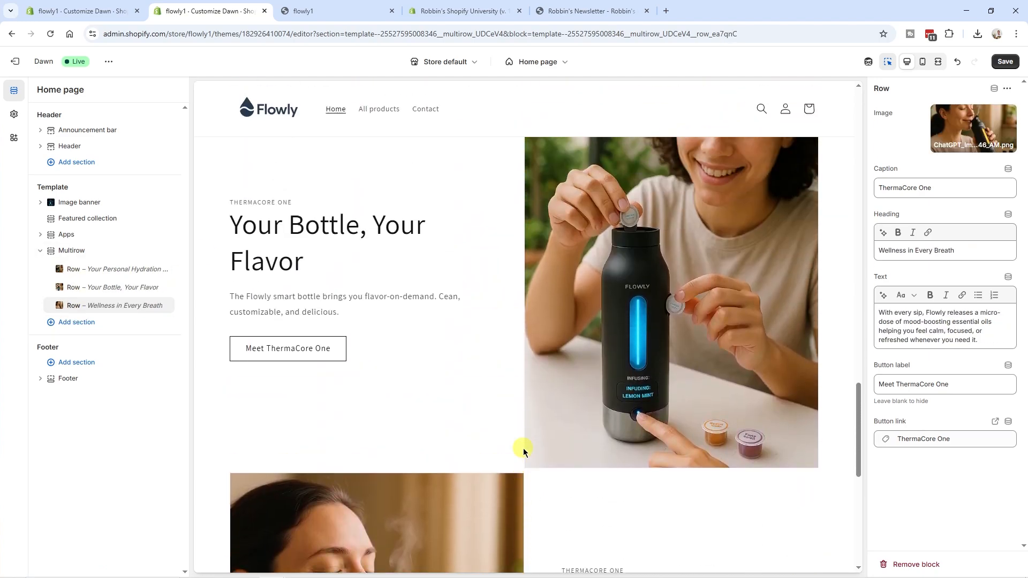
{"action": "scroll", "coordinate": [520, 455], "scroll_direction": "up", "scroll_amount": 3}
{"action": "scroll", "coordinate": [518, 459], "scroll_direction": "down", "scroll_amount": 1}
{"action": "scroll", "coordinate": [696, 348], "scroll_direction": "up", "scroll_amount": 4}
{"action": "left_click", "coordinate": [1006, 62]}
- View the live storefront home page and examine its product collection, customer reviews and Multirow section
{"action": "left_click", "coordinate": [109, 62]}
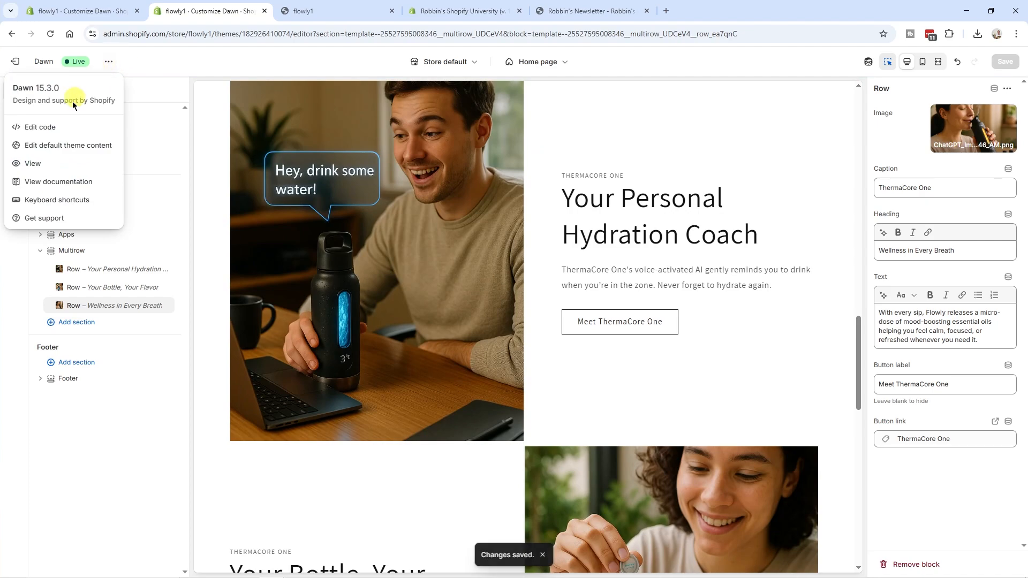
{"action": "left_click", "coordinate": [33, 164]}
{"action": "scroll", "coordinate": [1025, 93], "scroll_direction": "down", "scroll_amount": 8}
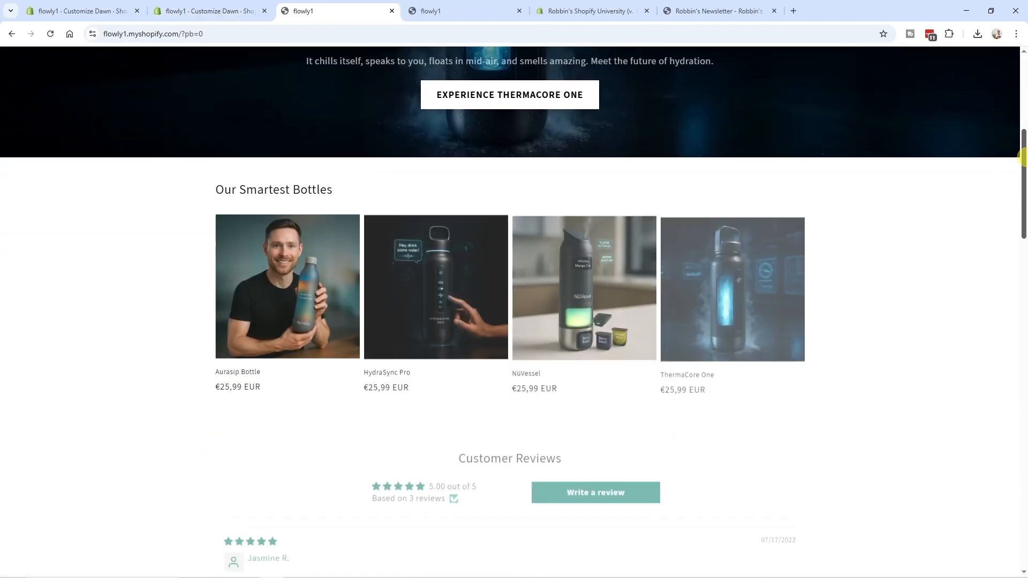
{"action": "scroll", "coordinate": [378, 204], "scroll_direction": "down", "scroll_amount": 9}
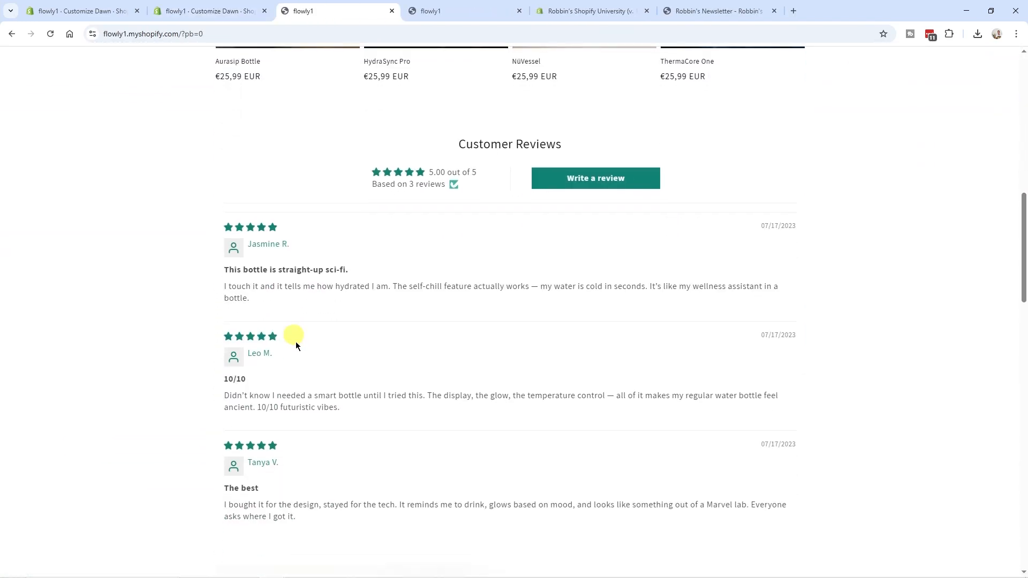
{"action": "scroll", "coordinate": [428, 206], "scroll_direction": "down", "scroll_amount": 3}
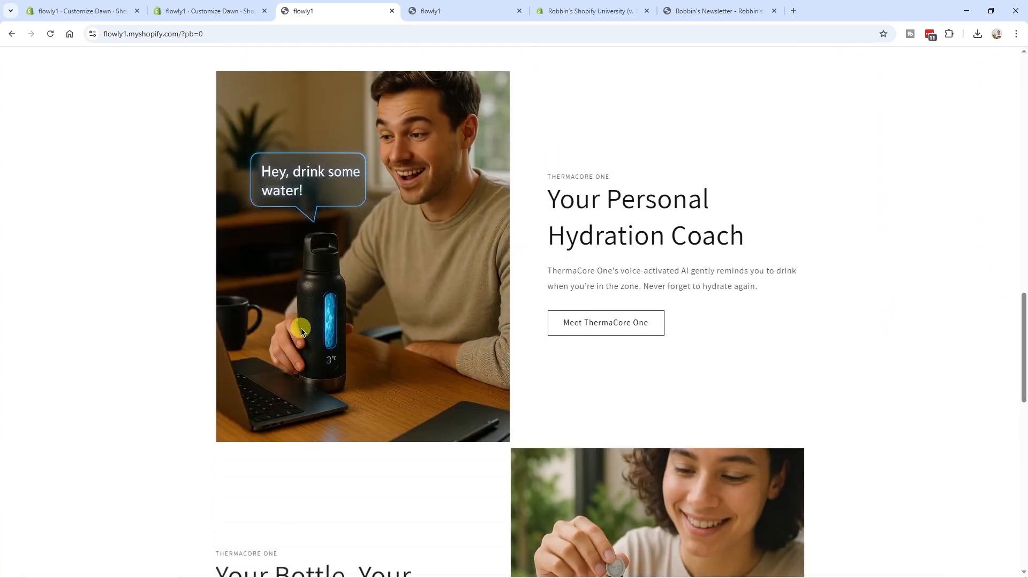
{"action": "scroll", "coordinate": [599, 202], "scroll_direction": "down", "scroll_amount": 4}
{"action": "scroll", "coordinate": [520, 331], "scroll_direction": "down", "scroll_amount": 8}
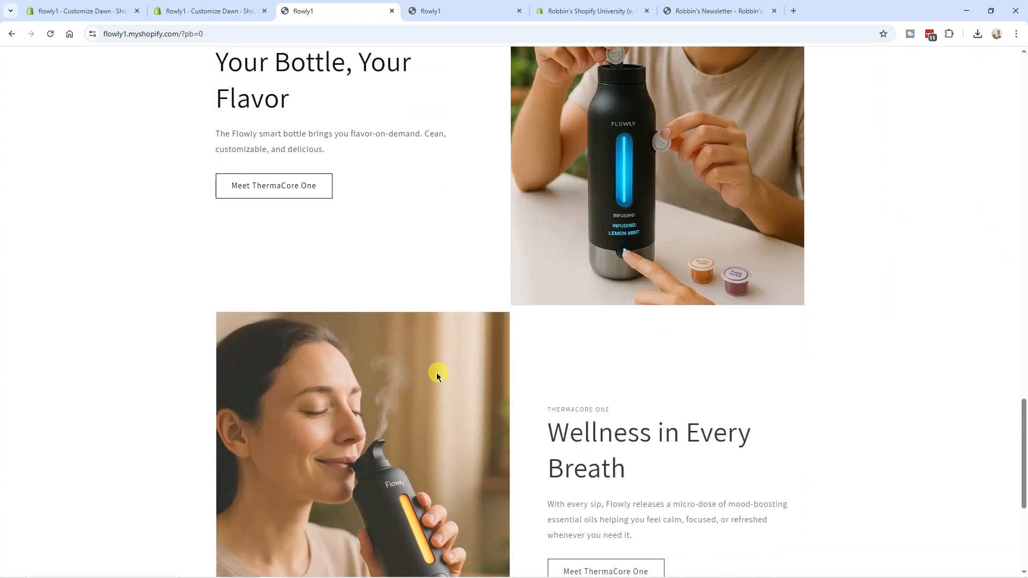
{"action": "scroll", "coordinate": [588, 429], "scroll_direction": "up", "scroll_amount": 3}
{"action": "scroll", "coordinate": [627, 436], "scroll_direction": "up", "scroll_amount": 4}
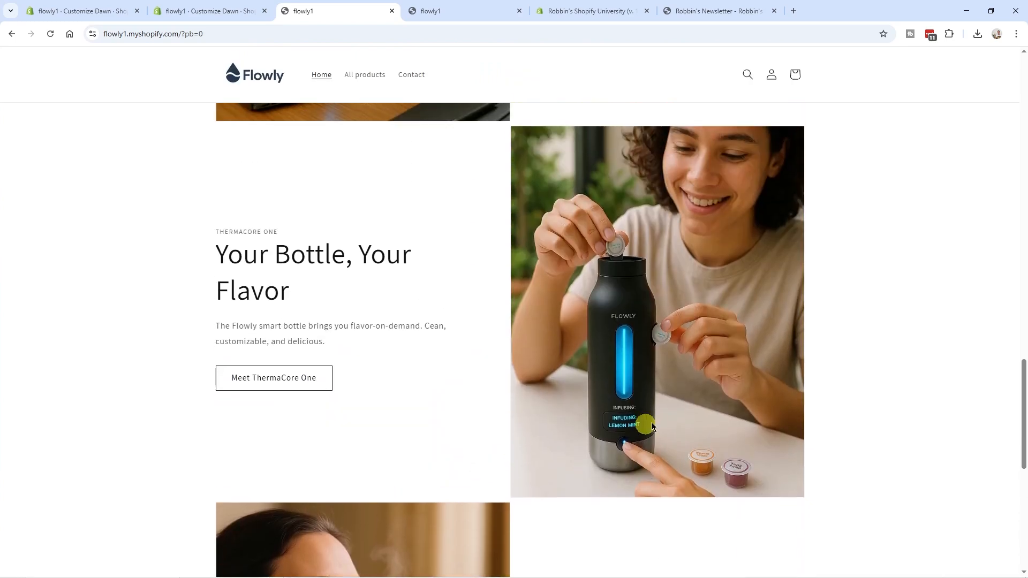
{"action": "scroll", "coordinate": [699, 419], "scroll_direction": "up", "scroll_amount": 5}
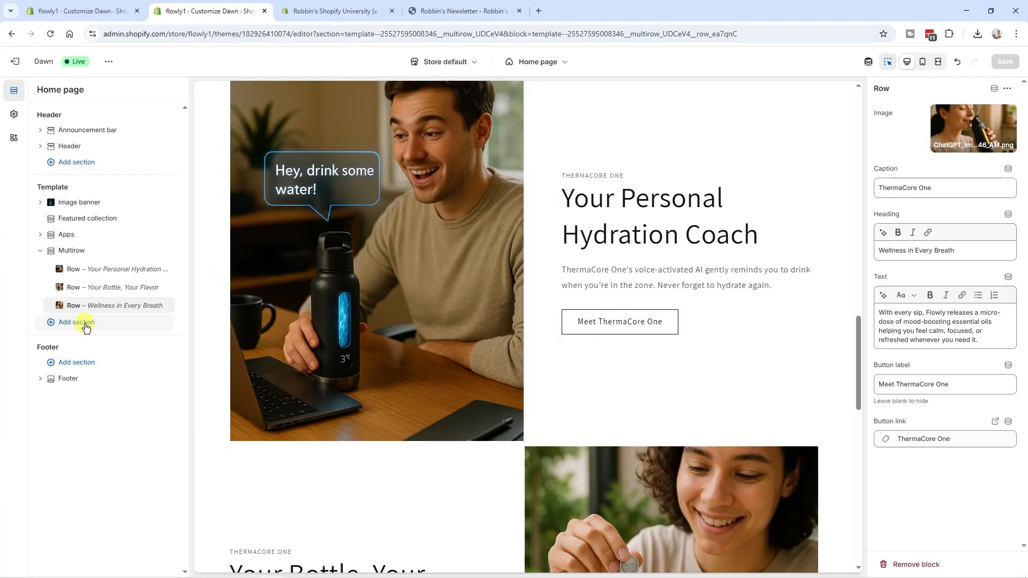
- Add an Image with text section below the Multirow and upload the team photo with the bottles as its image
{"action": "left_click", "coordinate": [86, 327]}
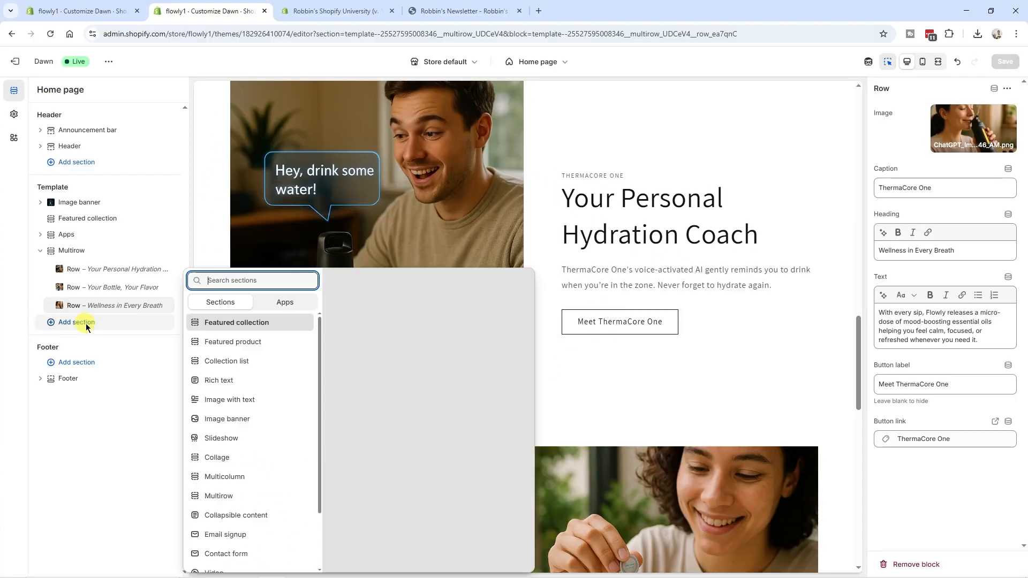
{"action": "left_click", "coordinate": [266, 403]}
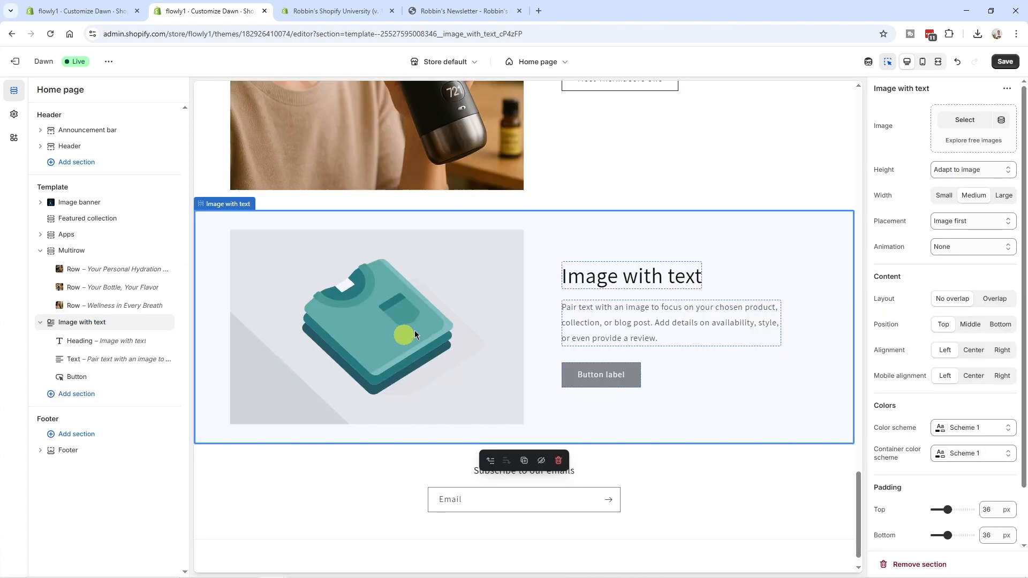
{"action": "left_click", "coordinate": [975, 121]}
{"action": "left_click", "coordinate": [513, 211]}
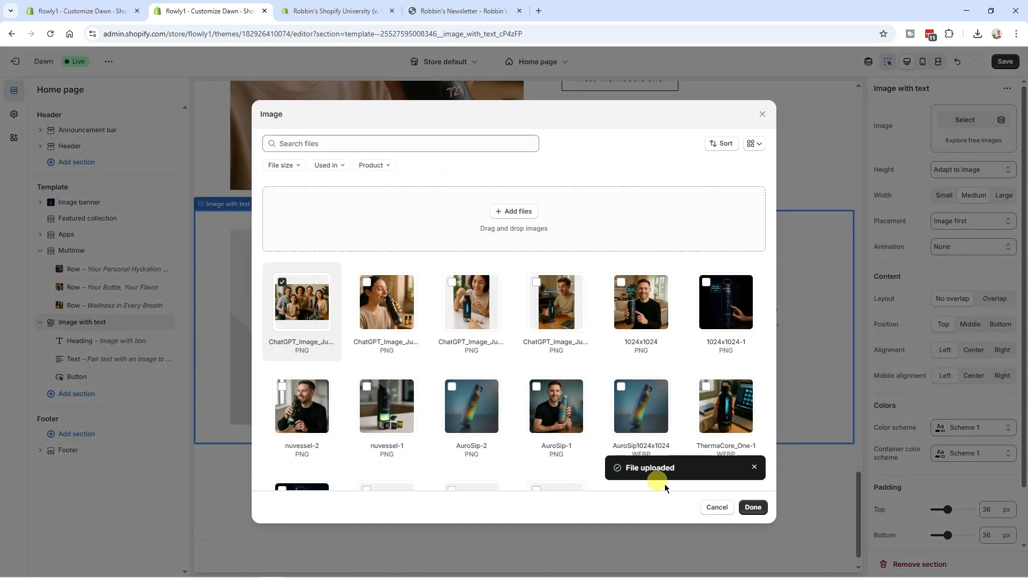
{"action": "left_click", "coordinate": [752, 508]}
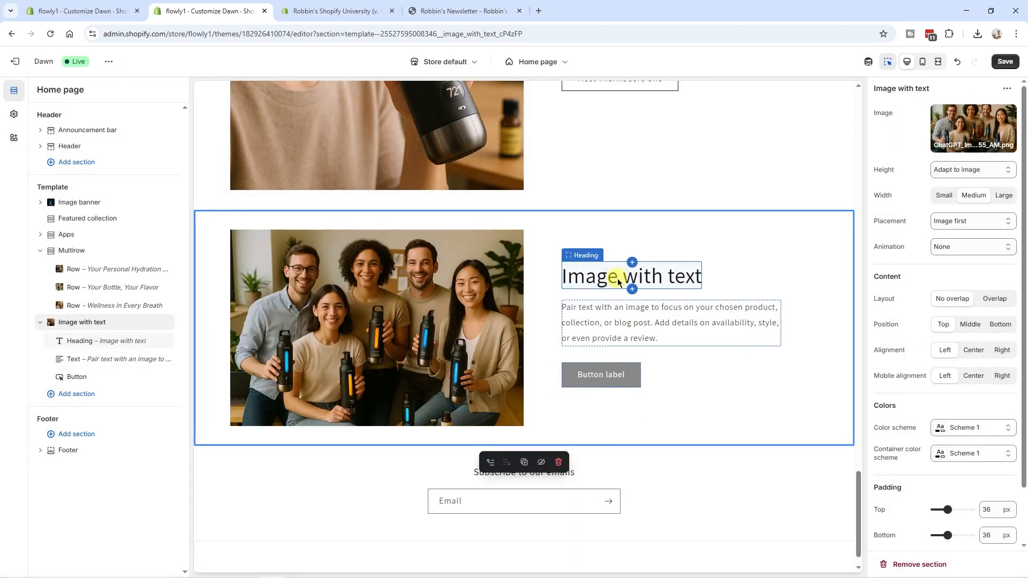
- Set the heading to "Meet the Team Behind the Smart Flowly Water Bottles" and the text to the two-paragraph message about reinventing how the world hydrates
{"action": "left_click", "coordinate": [618, 283]}
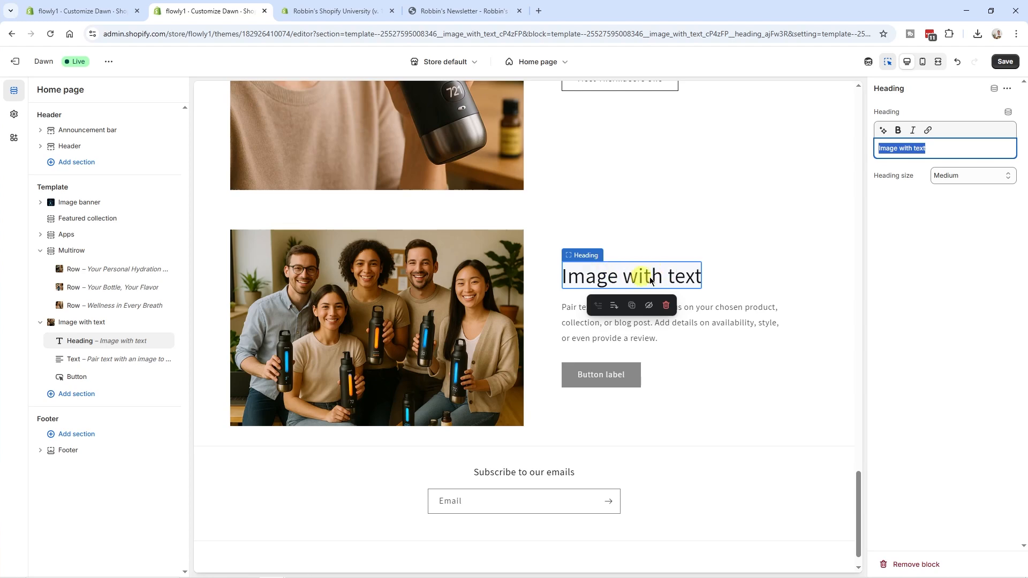
{"action": "type", "text": "Meet the Team Behind the Smart Flowly Water Bottles"}
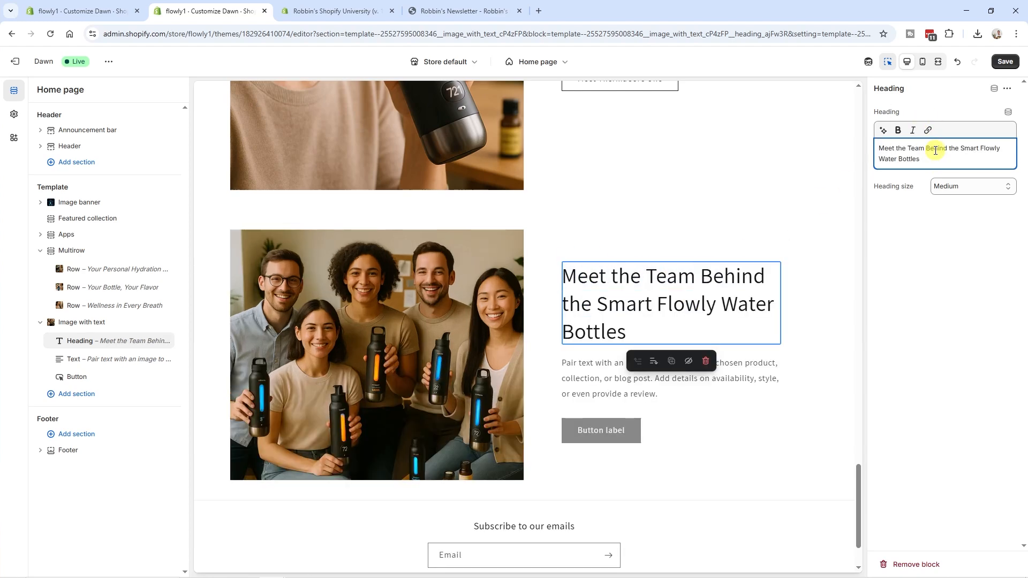
{"action": "left_click", "coordinate": [615, 374]}
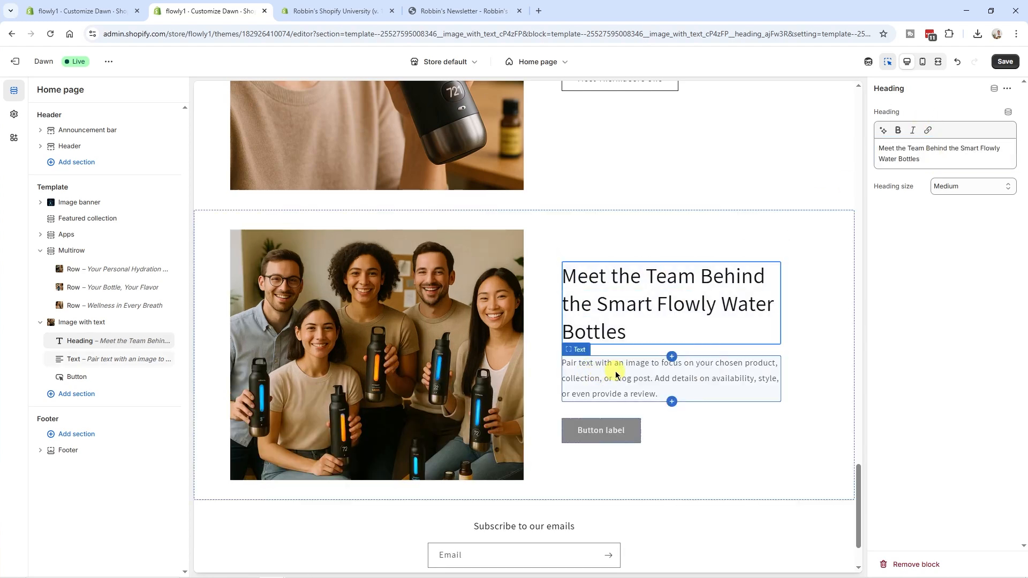
{"action": "type", "text": "We're a small crew with a big mission: to reinvent how the world hydrates.  From bold ideas to beautiful design, every Flowly bottle is made with purpose (and a little bit of obsession)."}
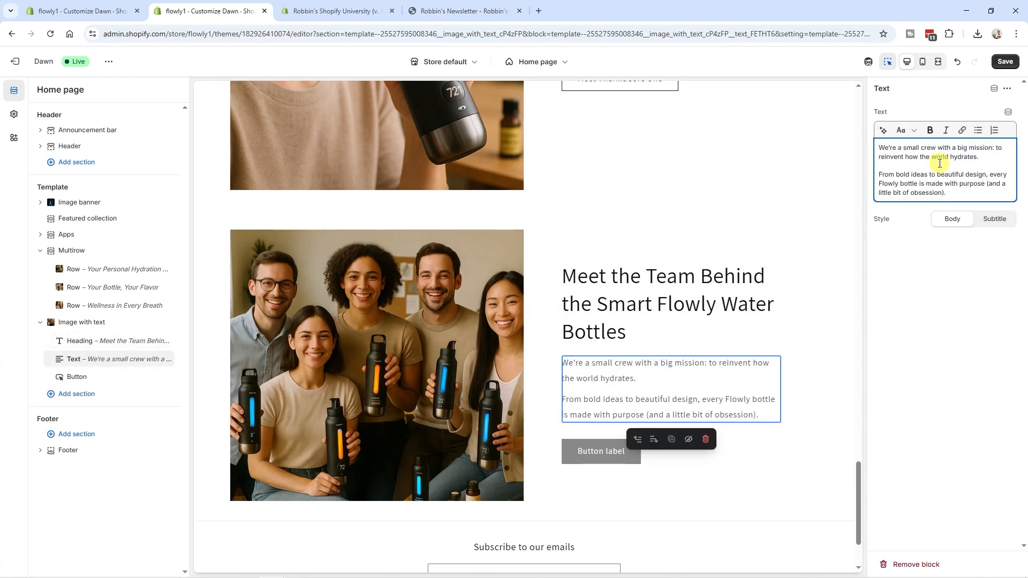
{"action": "left_click", "coordinate": [997, 222]}
{"action": "left_click", "coordinate": [953, 219]}
- Set the Image with text section's button label to "Meet the Team" and save the home page
{"action": "scroll", "coordinate": [597, 369], "scroll_direction": "down", "scroll_amount": 2}
{"action": "left_click", "coordinate": [600, 369]}
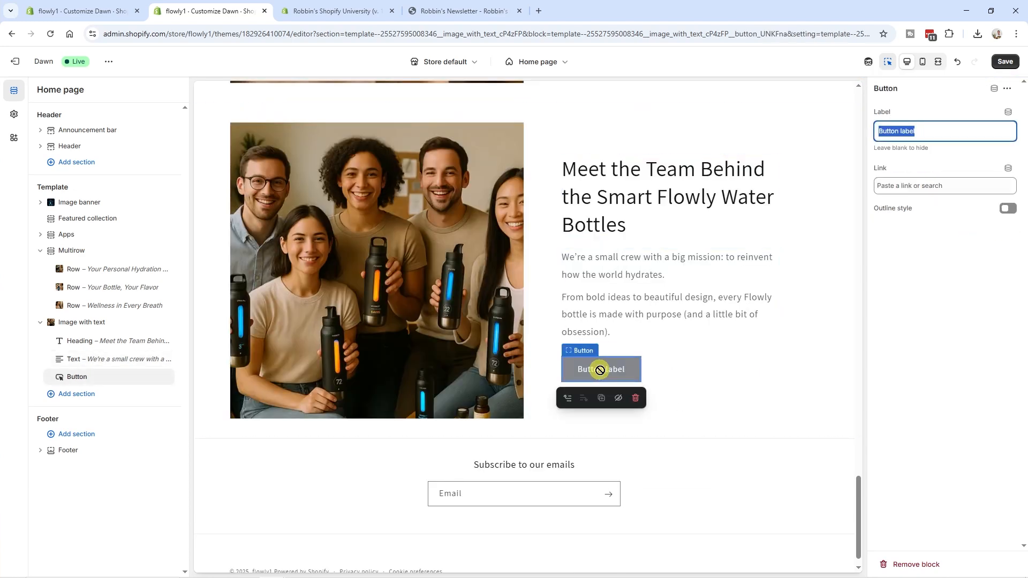
{"action": "type", "text": "Meet the Team"}
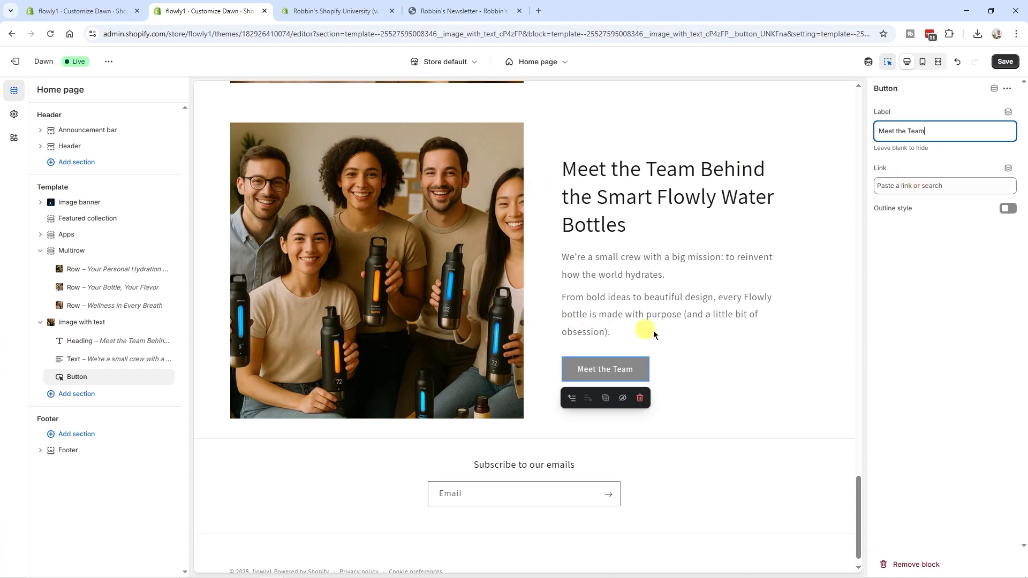
{"action": "left_click", "coordinate": [1006, 63]}
- Leave the theme editor and start a new online store page titled "About us"
{"action": "left_click", "coordinate": [14, 65]}
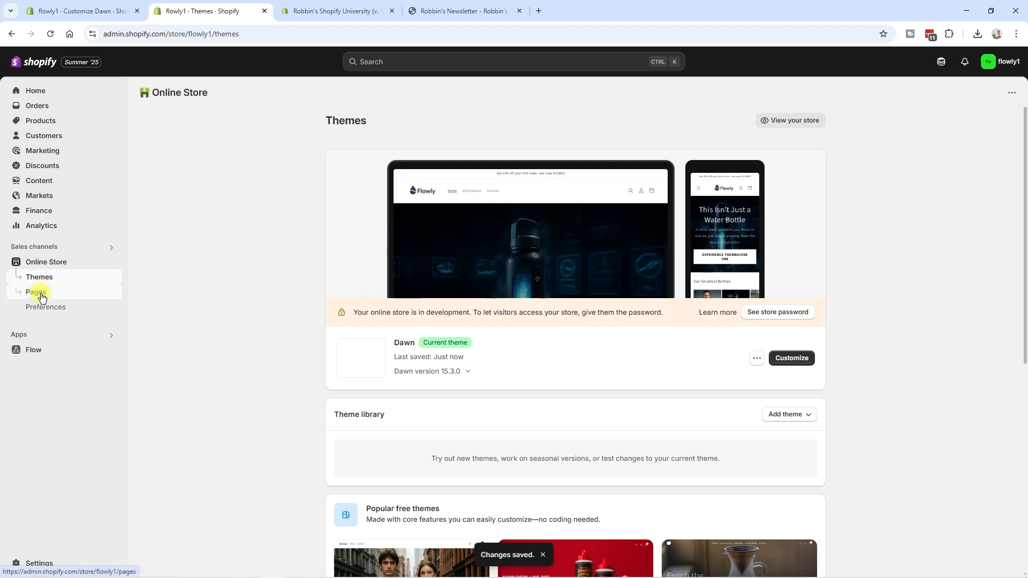
{"action": "left_click", "coordinate": [38, 293]}
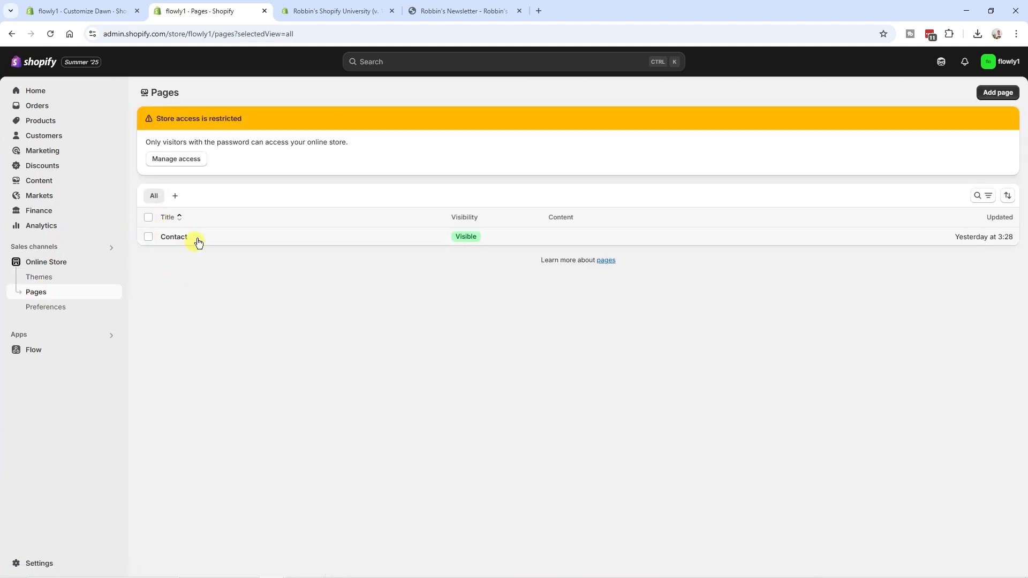
{"action": "left_click", "coordinate": [1012, 98]}
{"action": "left_click", "coordinate": [394, 135]}
{"action": "type", "text": "About us"}
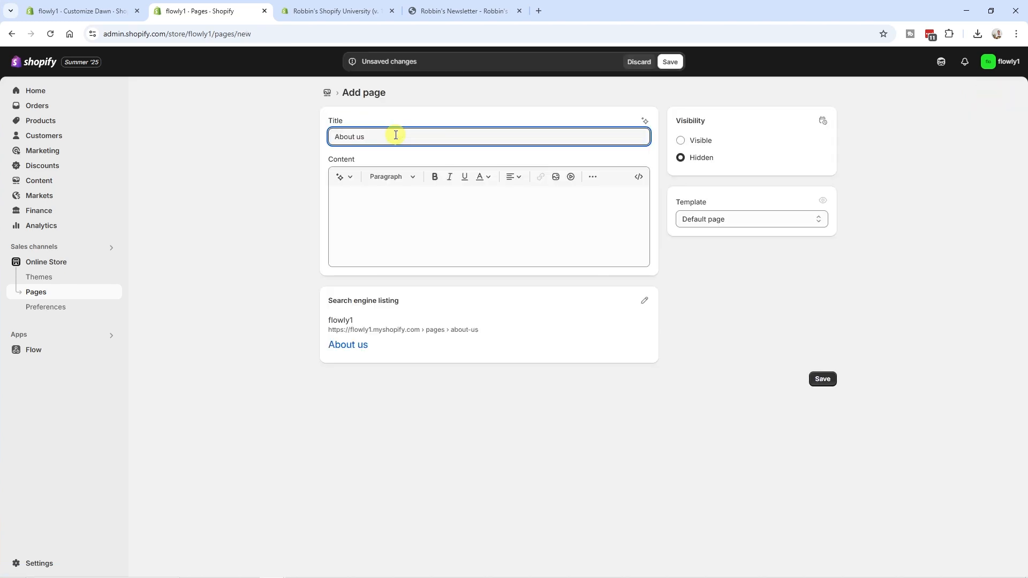
- Paste the prepared Flowly mission and team text with its photo into the page content and save the page
{"action": "left_click", "coordinate": [406, 204]}
{"action": "key", "text": "ctrl+v"}
{"action": "scroll", "coordinate": [354, 215], "scroll_direction": "up", "scroll_amount": 10}
{"action": "left_click", "coordinate": [670, 61]}
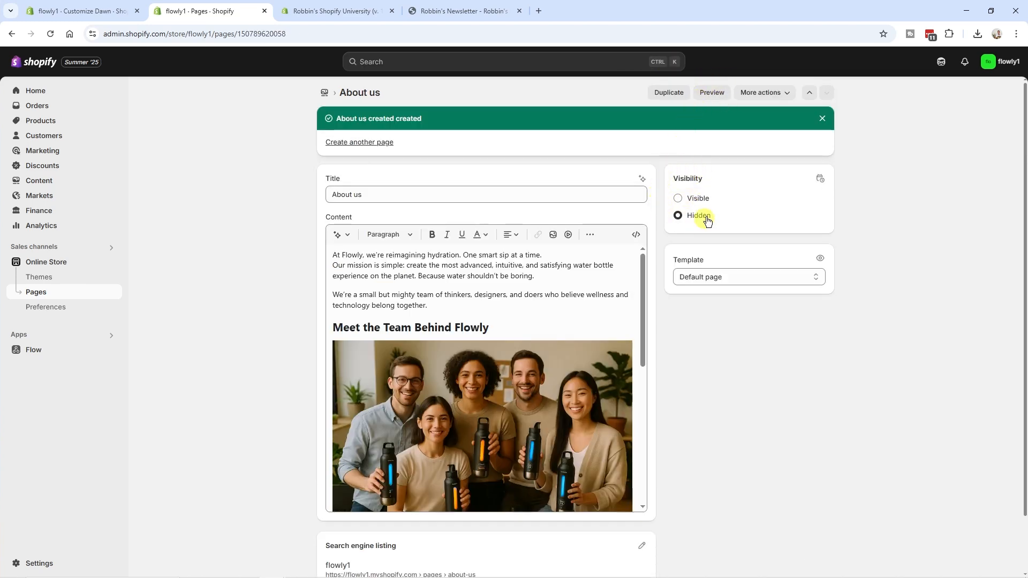
- Preview the About us page and inspect its "About us" heading element
{"action": "left_click", "coordinate": [712, 92]}
{"action": "left_click_drag", "start_coordinate": [1024, 83], "coordinate": [891, 56]}
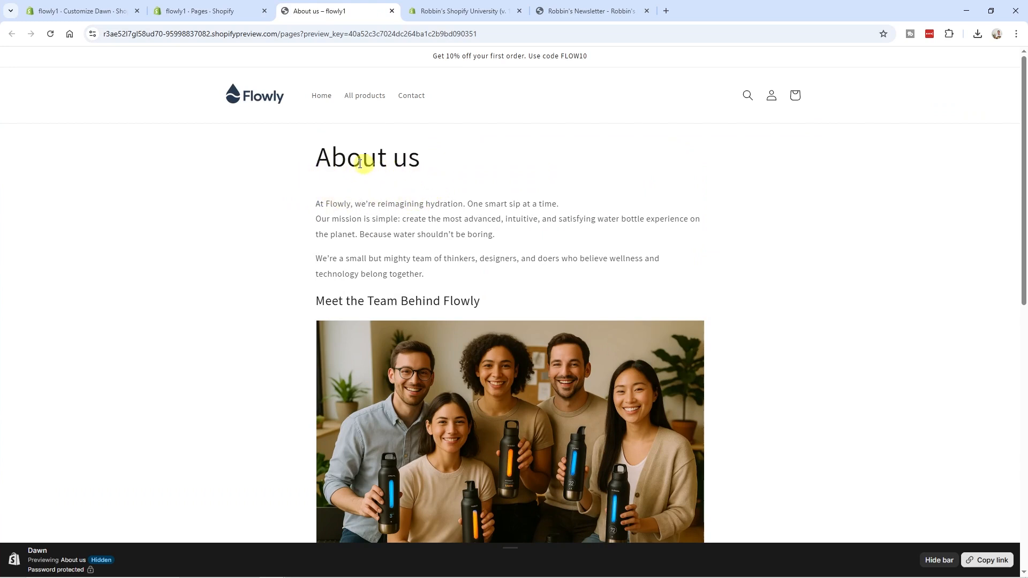
{"action": "left_click_drag", "start_coordinate": [313, 159], "coordinate": [414, 155]}
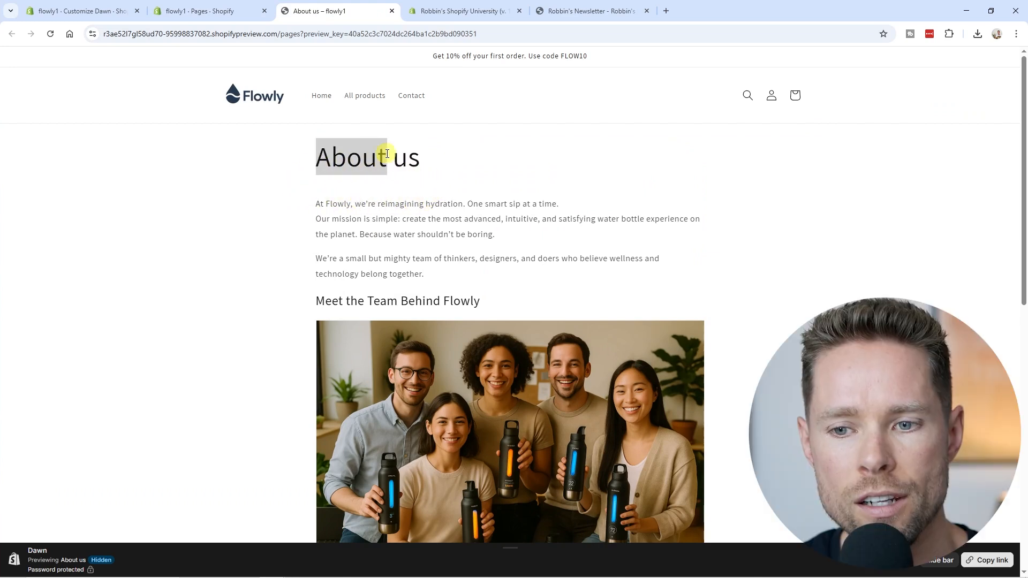
{"action": "left_click", "coordinate": [419, 159]}
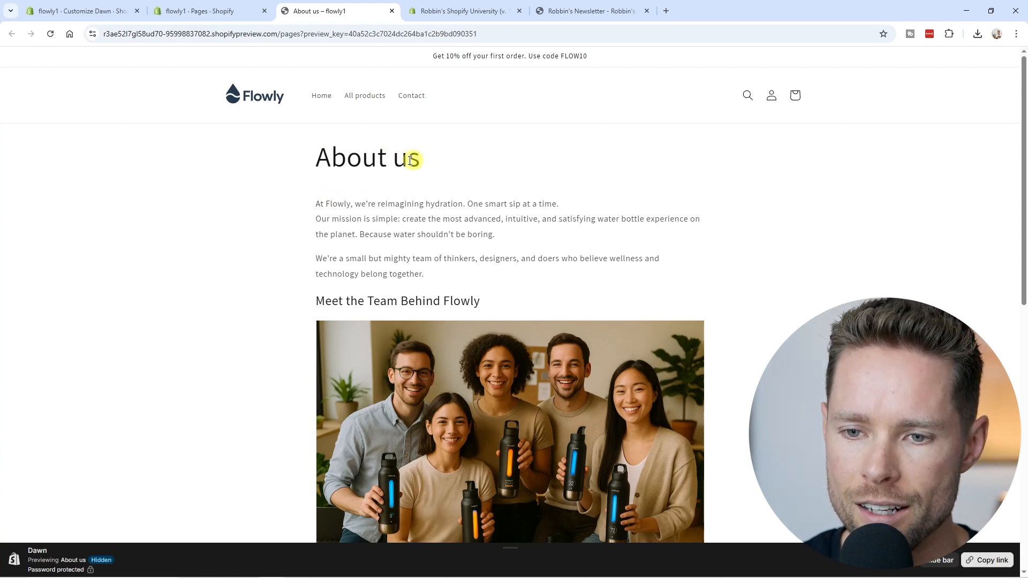
{"action": "left_click_drag", "start_coordinate": [315, 156], "coordinate": [418, 158]}
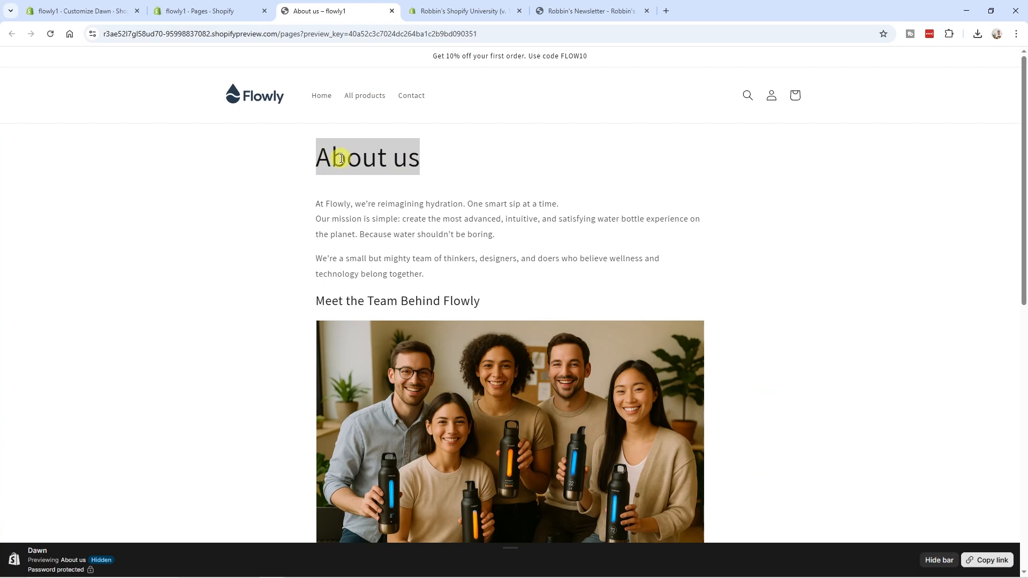
{"action": "right_click", "coordinate": [341, 159]}
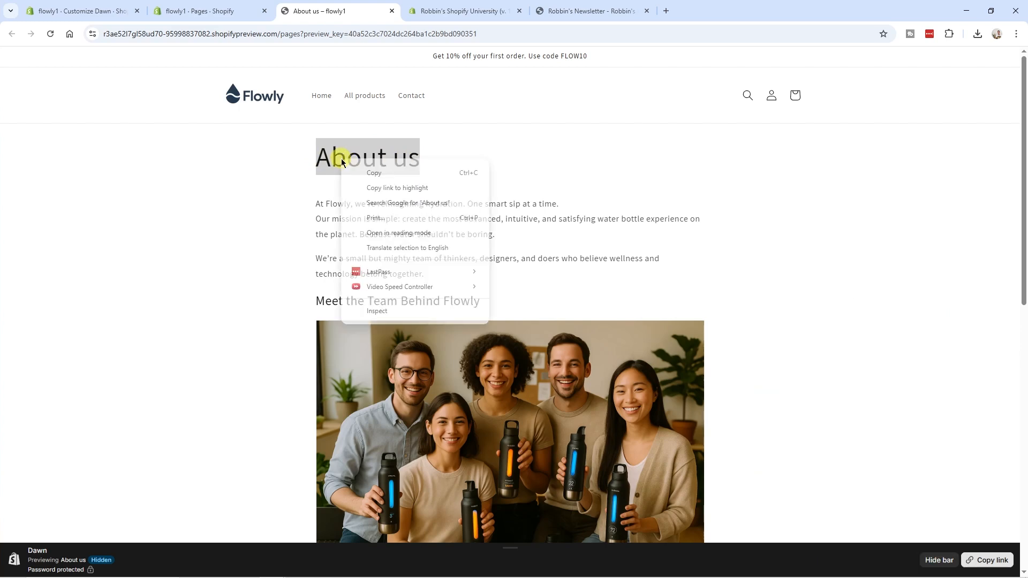
{"action": "left_click", "coordinate": [420, 317]}
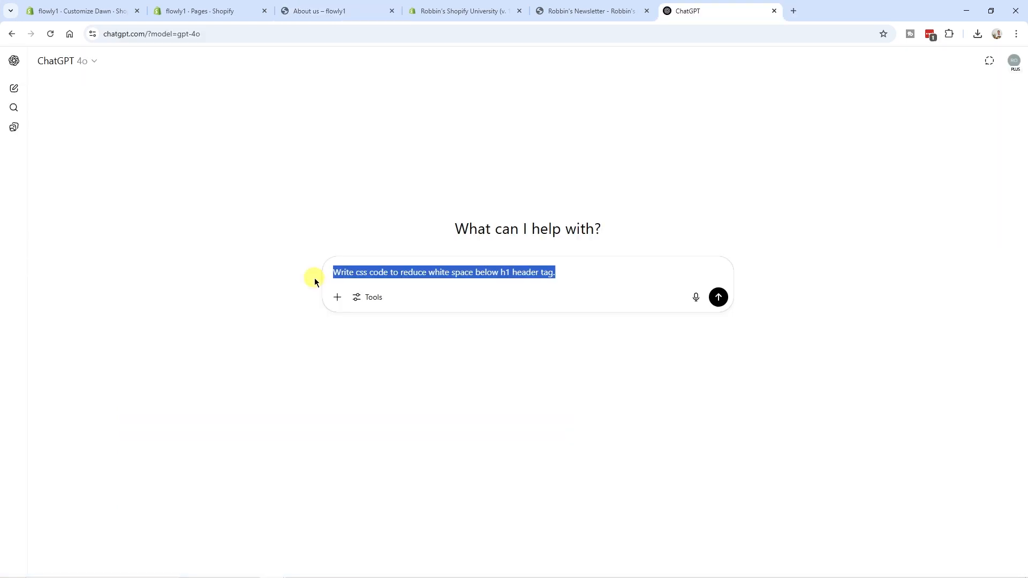
- Ask ChatGPT "Write css code to reduce white space below h1 header tag." and copy the first CSS snippet from the answer
{"action": "left_click", "coordinate": [368, 272]}
{"action": "left_click_drag", "start_coordinate": [335, 272], "coordinate": [561, 275]}
{"action": "left_click", "coordinate": [586, 275]}
{"action": "left_click_drag", "start_coordinate": [409, 272], "coordinate": [574, 271]}
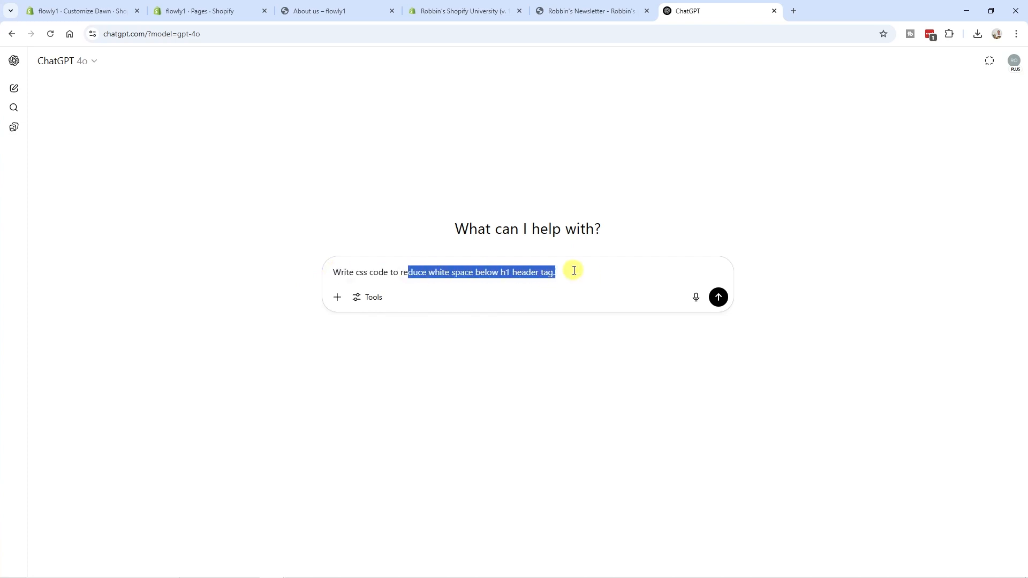
{"action": "left_click", "coordinate": [588, 273]}
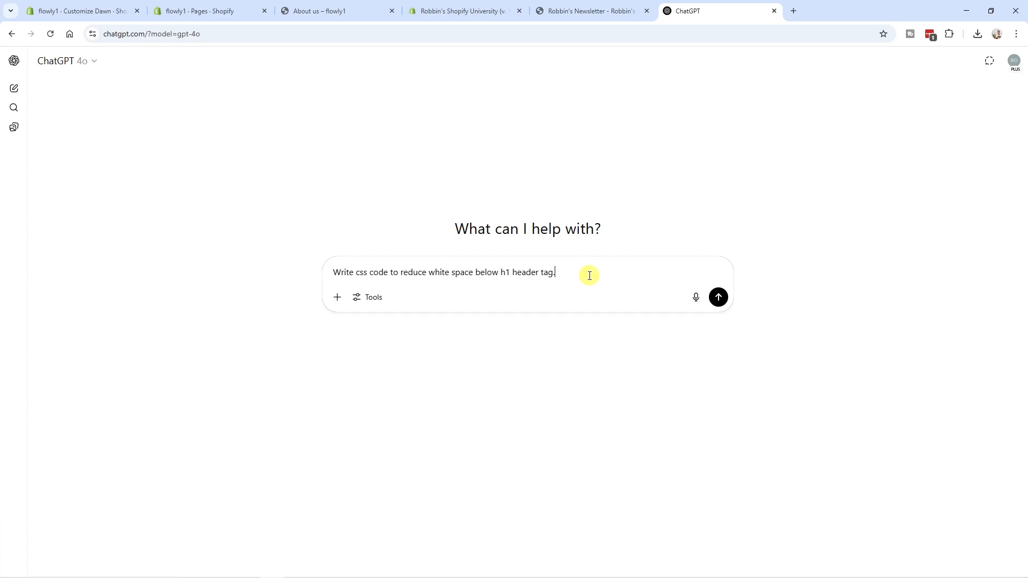
{"action": "key", "text": "Return"}
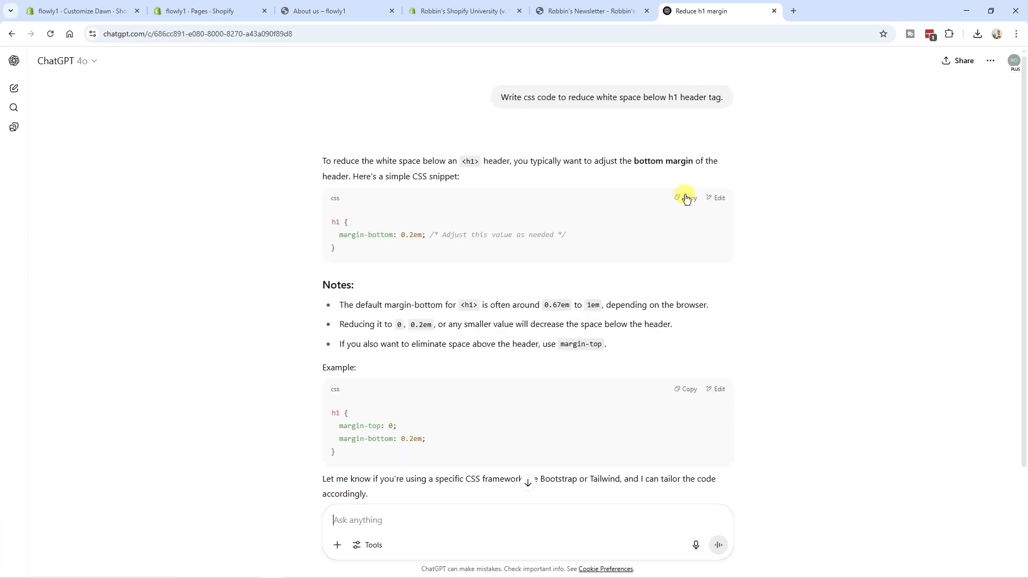
{"action": "left_click", "coordinate": [688, 201]}
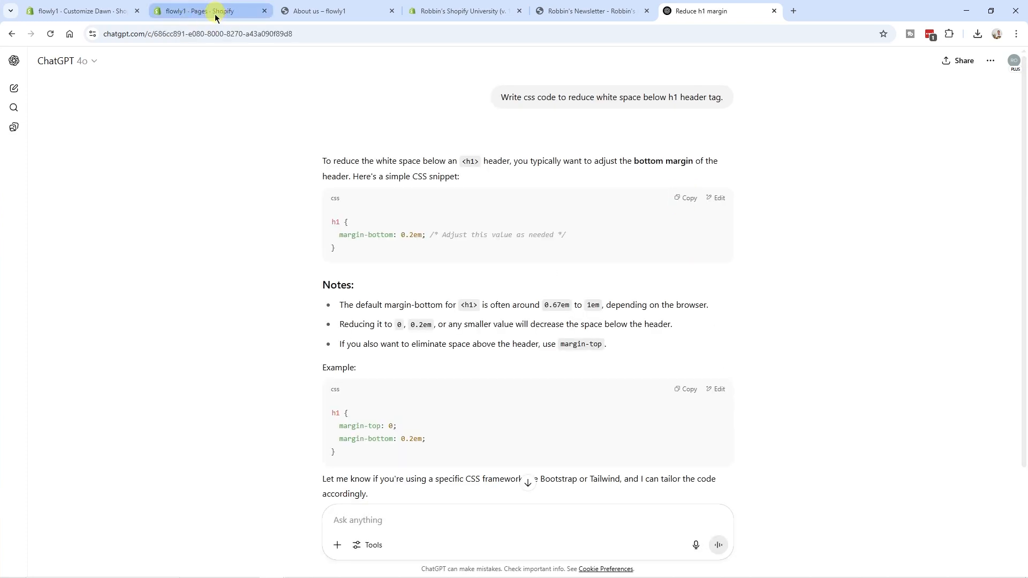
- Return to the About us page in Shopify and open its Default page template in the theme editor
{"action": "left_click", "coordinate": [213, 14]}
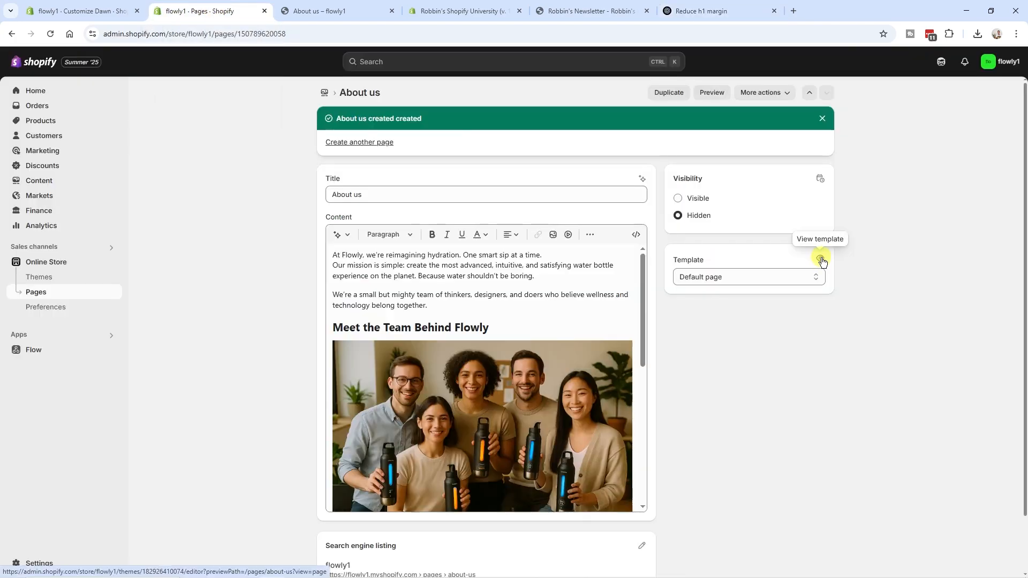
{"action": "left_click", "coordinate": [822, 260]}
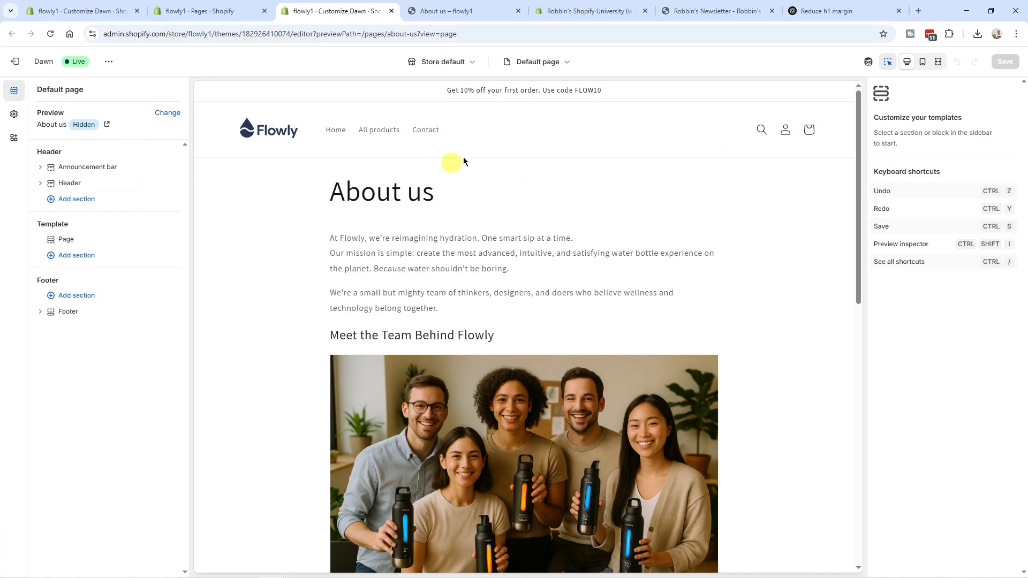
{"action": "left_click", "coordinate": [546, 69]}
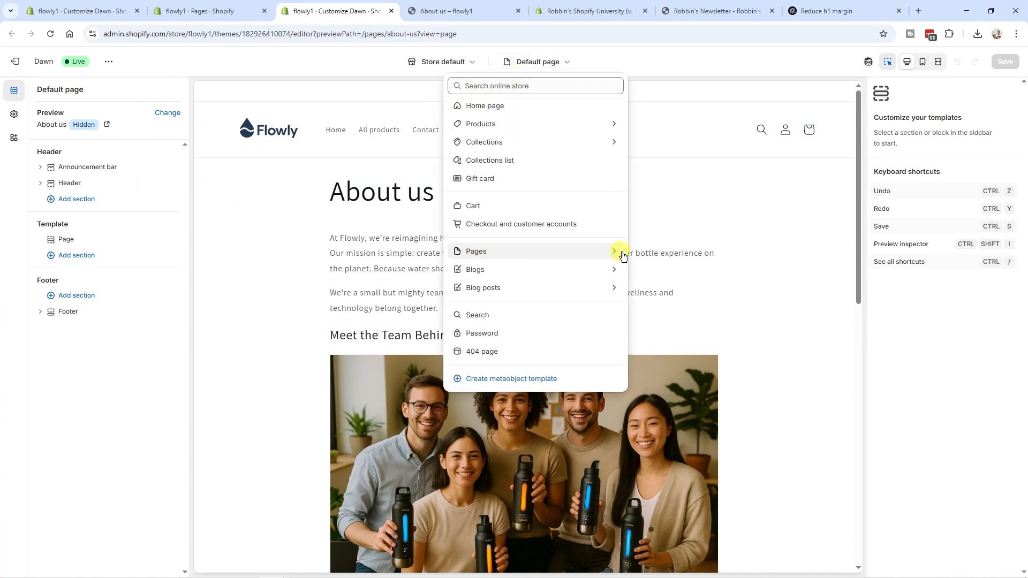
{"action": "left_click", "coordinate": [606, 254]}
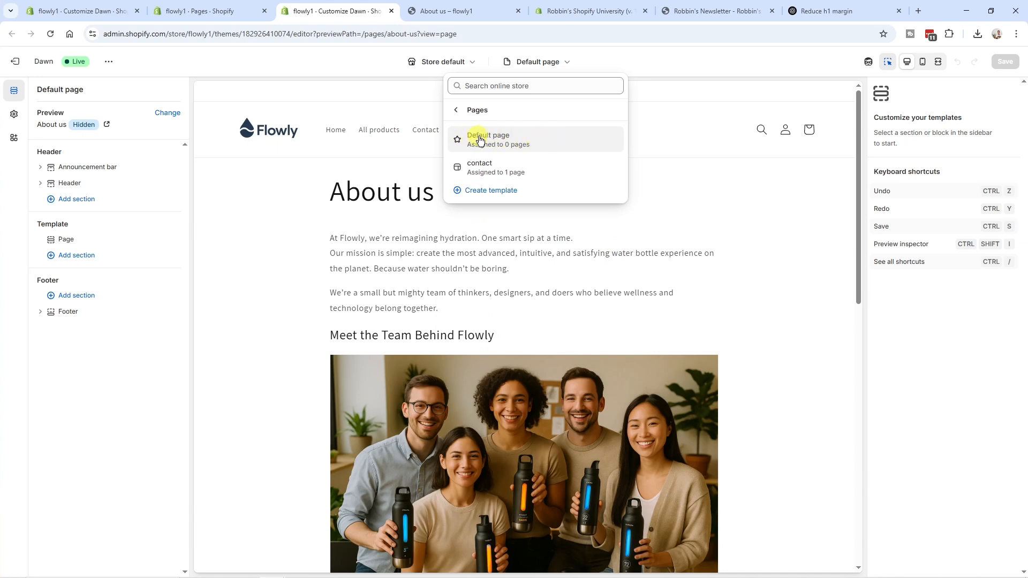
{"action": "left_click", "coordinate": [527, 142]}
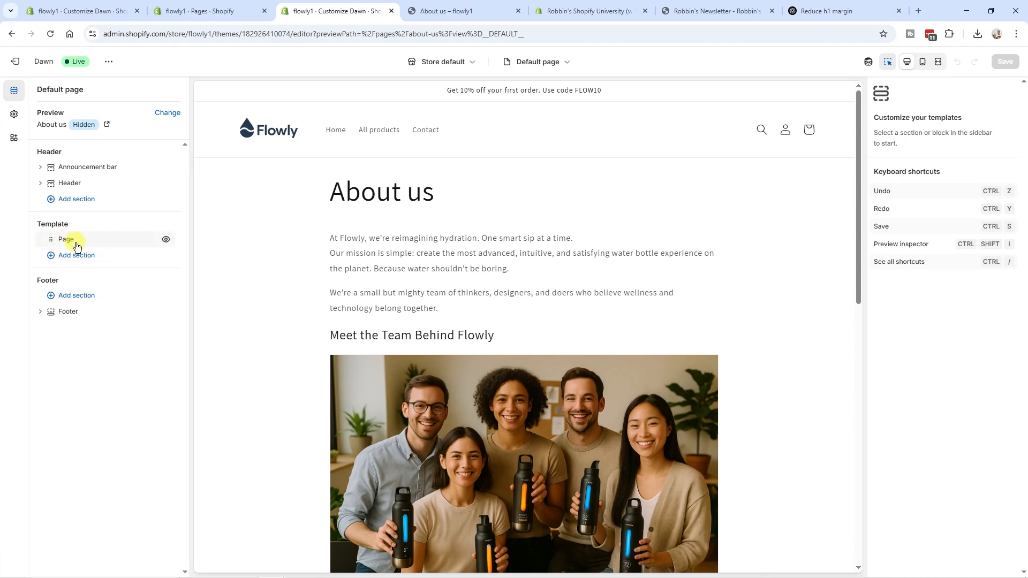
- Add the copied h1 rule to the Page section's custom CSS, set margin-bottom to 0em, and save the template
{"action": "left_click", "coordinate": [75, 245]}
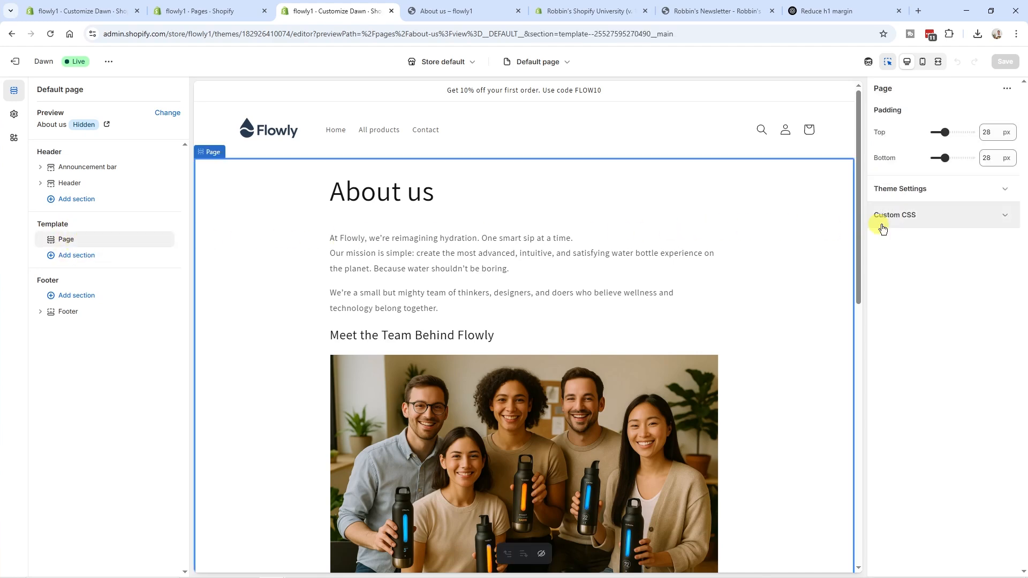
{"action": "left_click", "coordinate": [920, 225]}
{"action": "left_click", "coordinate": [917, 278]}
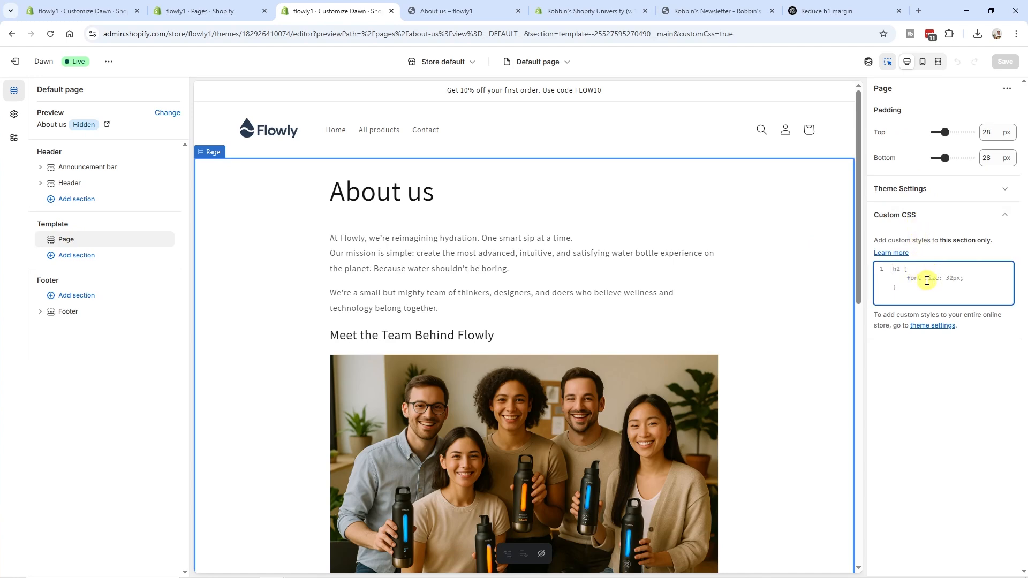
{"action": "key", "text": "ctrl+v"}
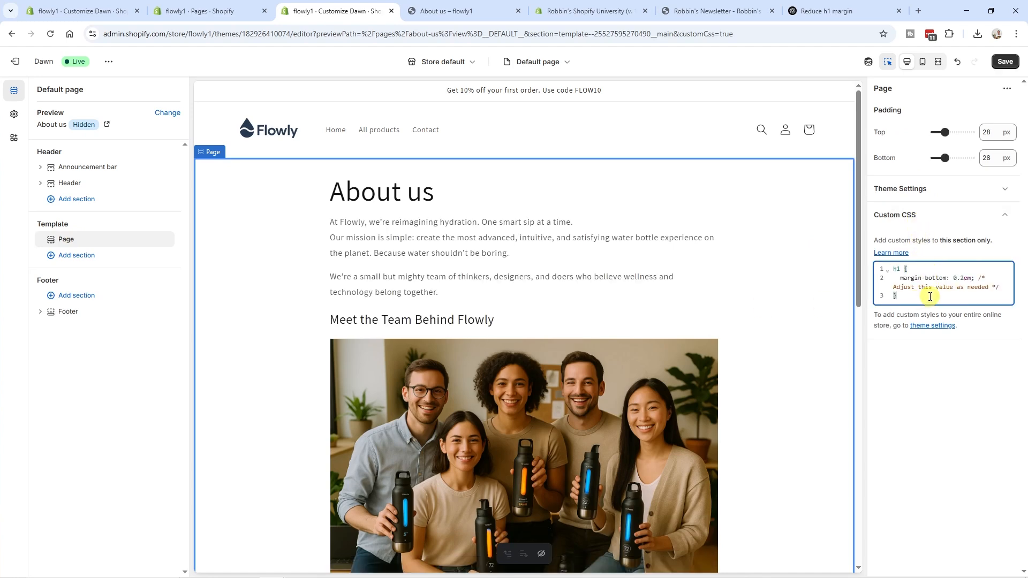
{"action": "left_click_drag", "start_coordinate": [927, 295], "coordinate": [881, 271]}
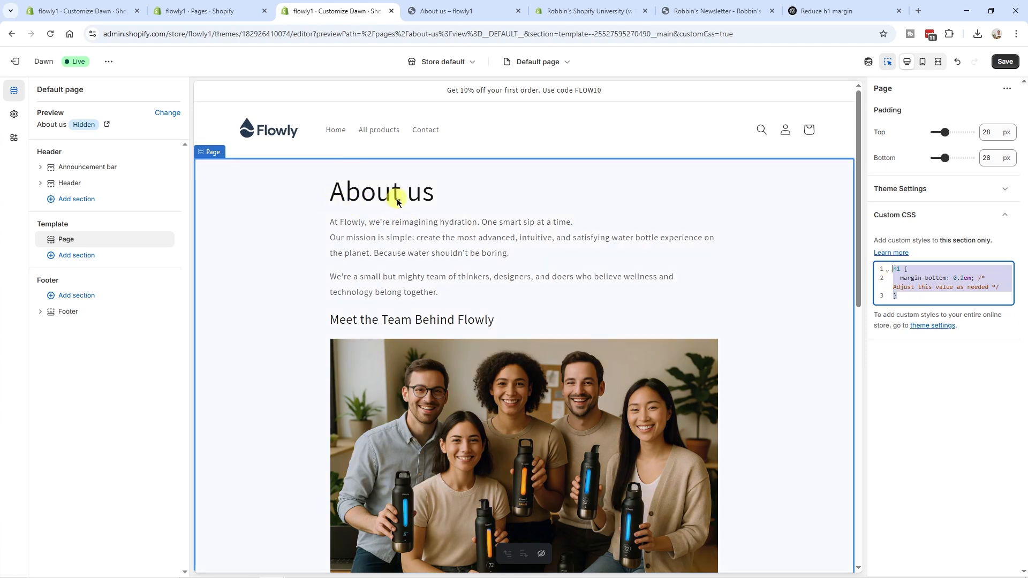
{"action": "left_click", "coordinate": [987, 286]}
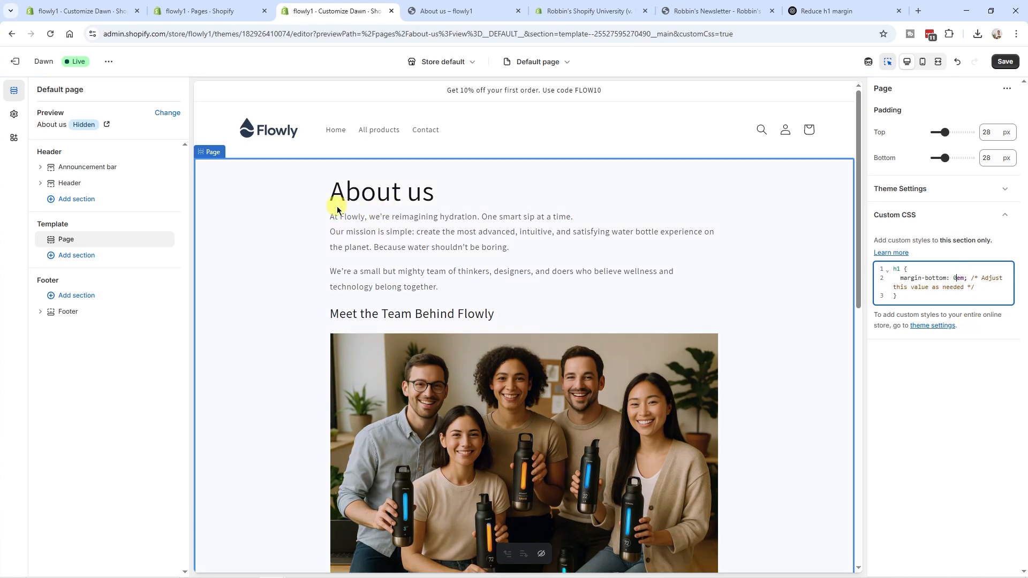
{"action": "left_click", "coordinate": [1006, 61]}
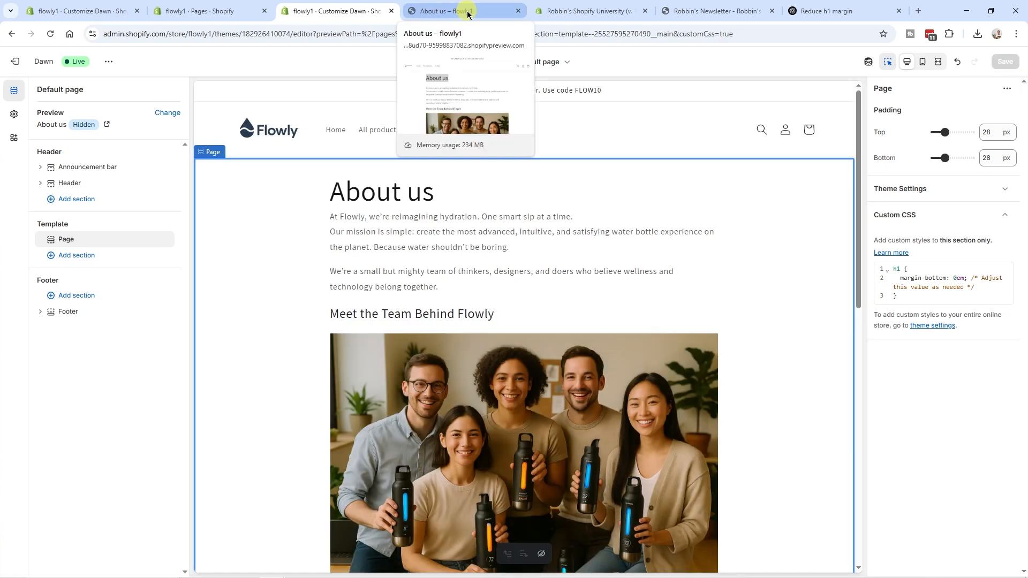
- Close the developer tools on the About us preview and reload the page to check the heading spacing
{"action": "left_click", "coordinate": [467, 15]}
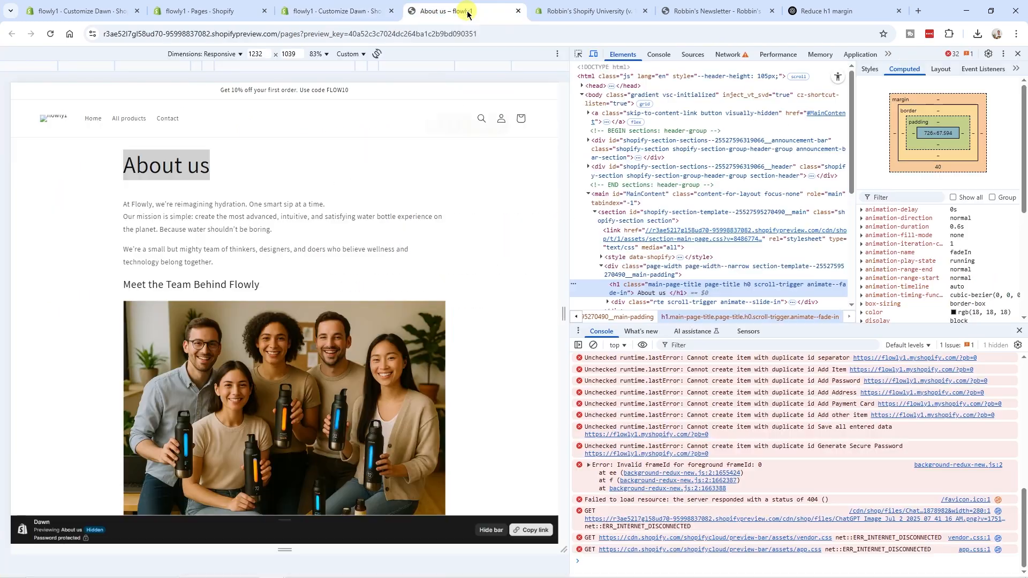
{"action": "left_click", "coordinate": [1019, 54]}
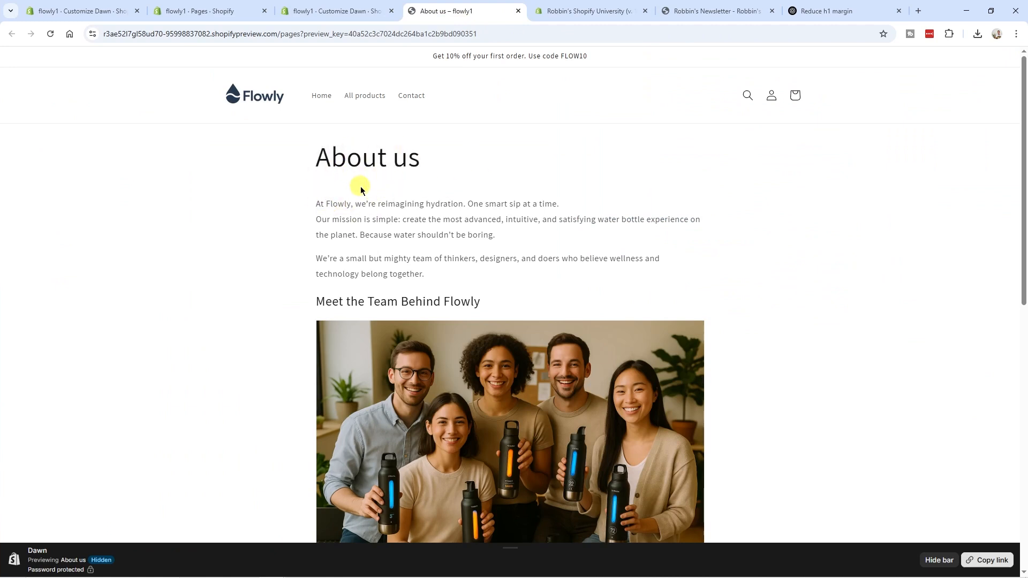
{"action": "key", "text": "F5"}
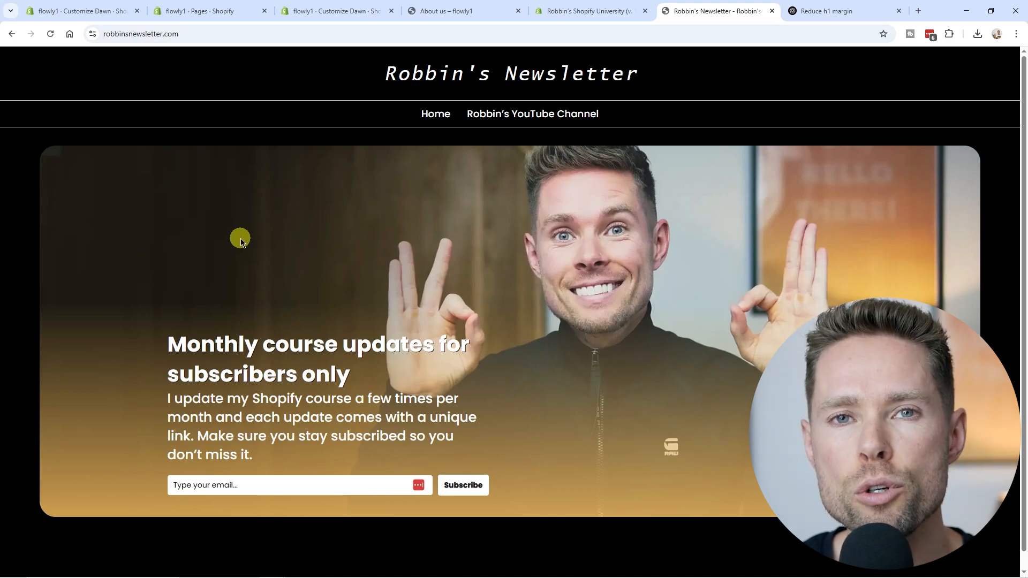
- Close the extra theme editor and preview tabs, and reopen the About us page from the store's Pages list
{"action": "left_click", "coordinate": [369, 11]}
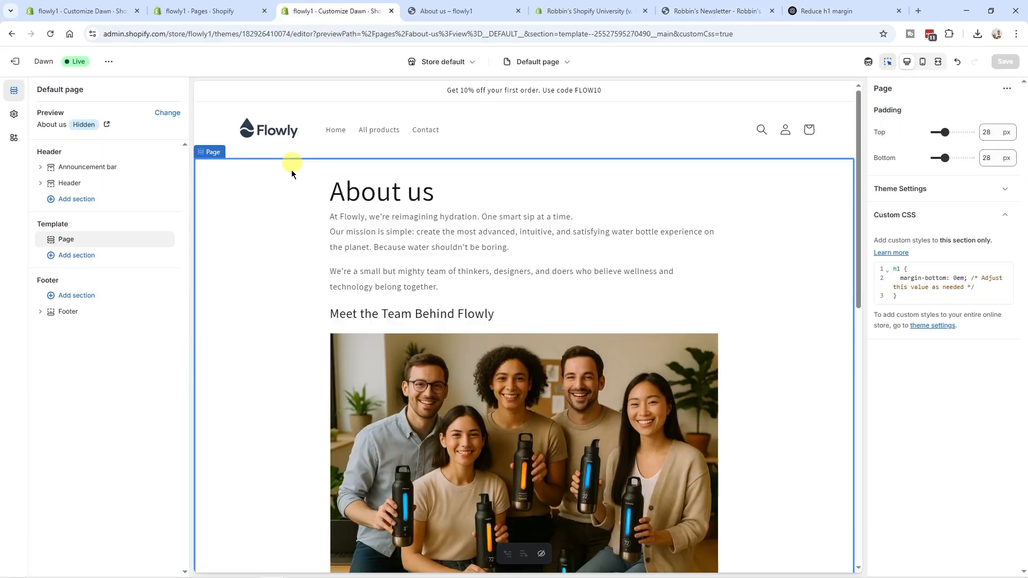
{"action": "left_click", "coordinate": [392, 11]}
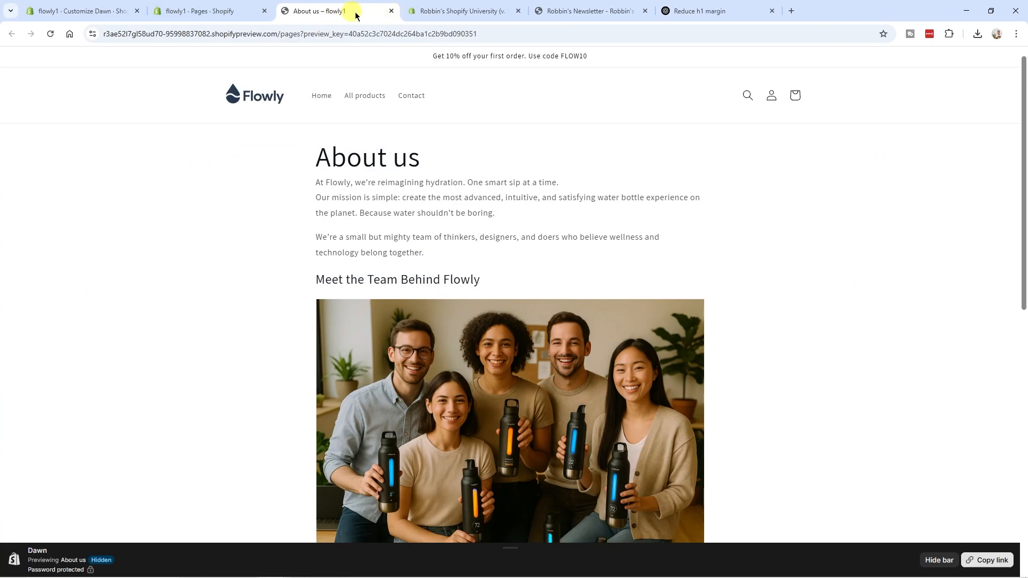
{"action": "left_click", "coordinate": [392, 10]}
{"action": "left_click", "coordinate": [230, 15]}
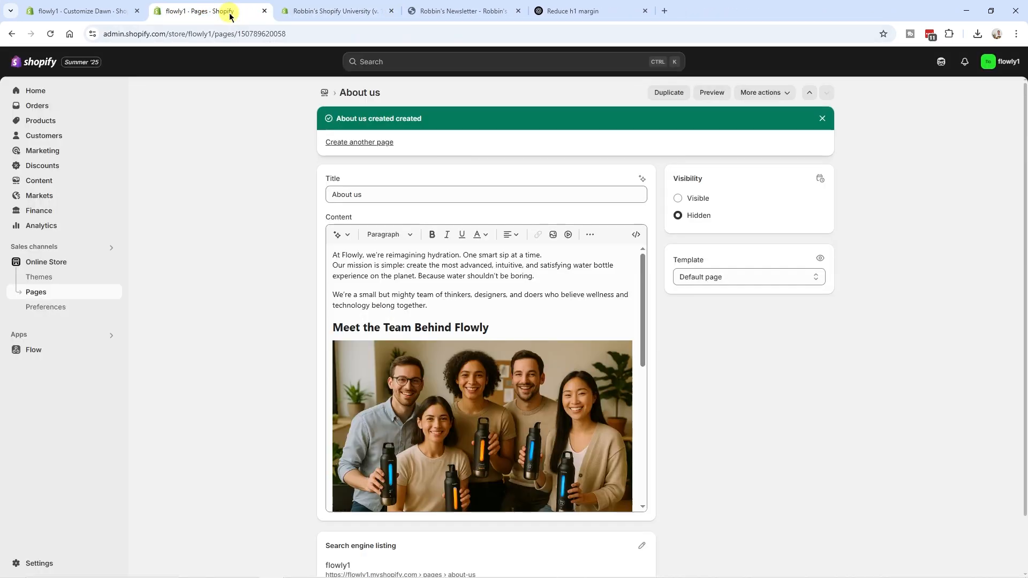
{"action": "left_click", "coordinate": [35, 293]}
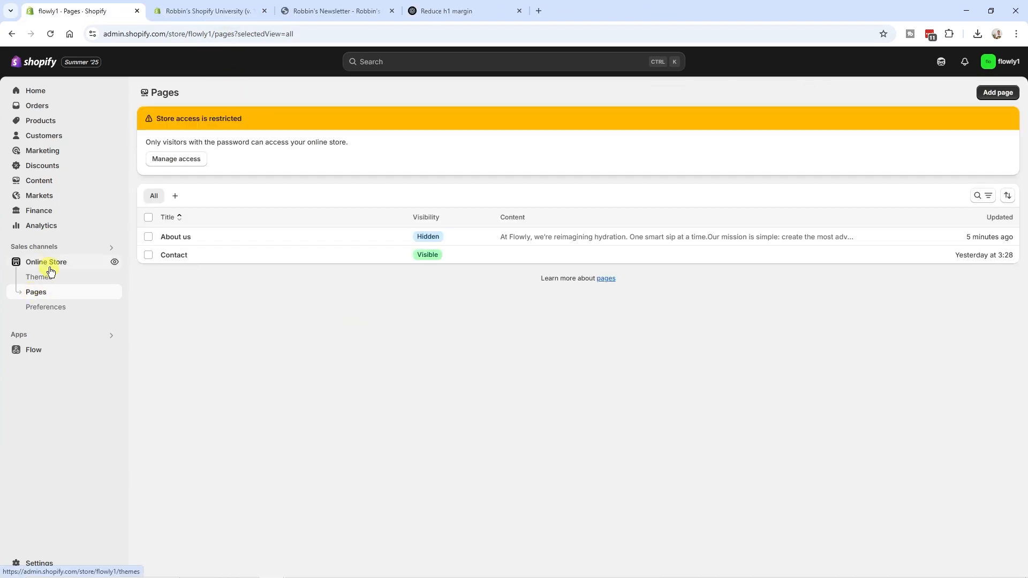
{"action": "left_click", "coordinate": [172, 239]}
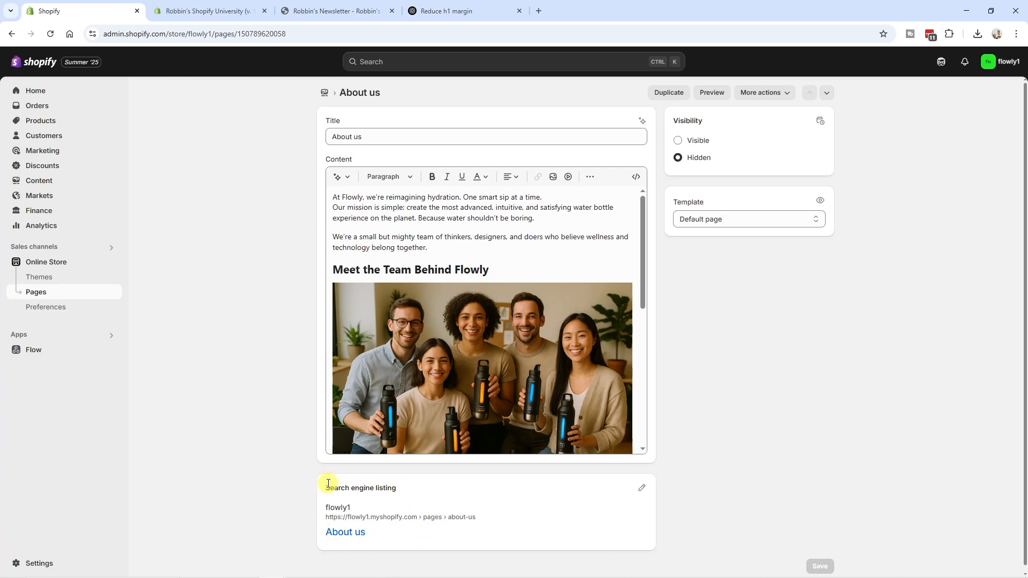
- Expand the About us page's search engine listing for review, set the page's visibility to Visible, and save
{"action": "left_click", "coordinate": [642, 488]}
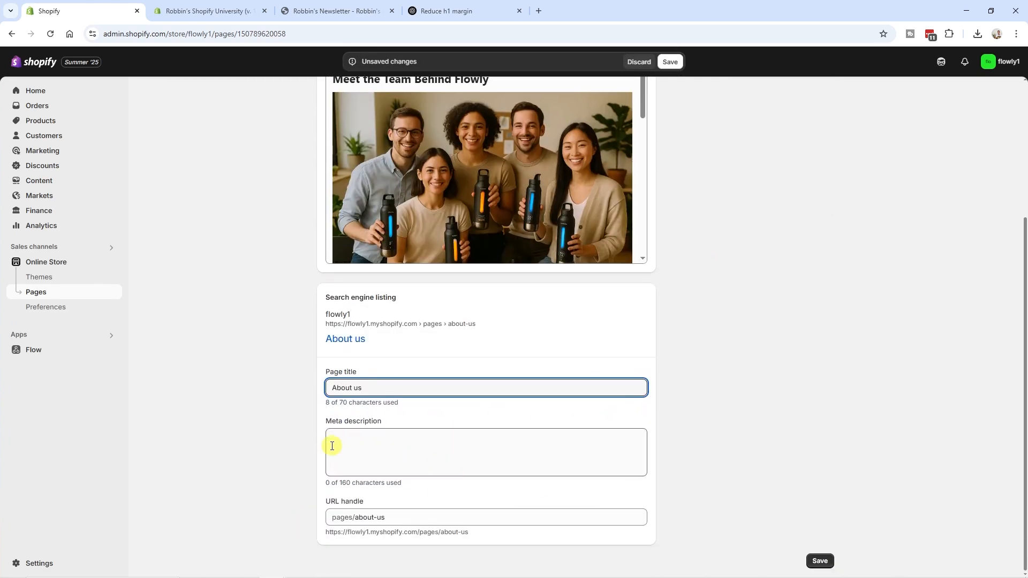
{"action": "scroll", "coordinate": [746, 262], "scroll_direction": "up", "scroll_amount": 4}
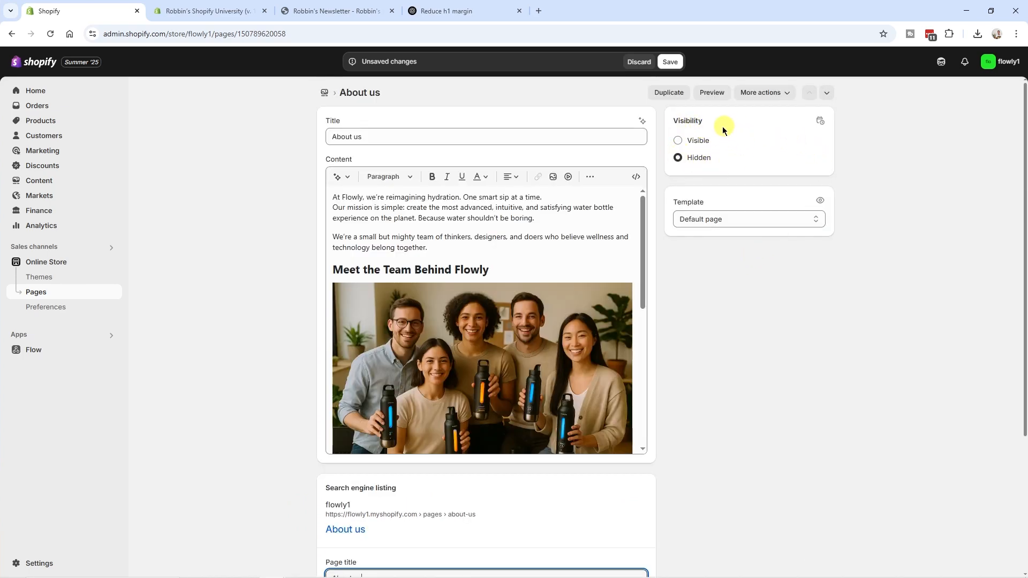
{"action": "left_click", "coordinate": [689, 143]}
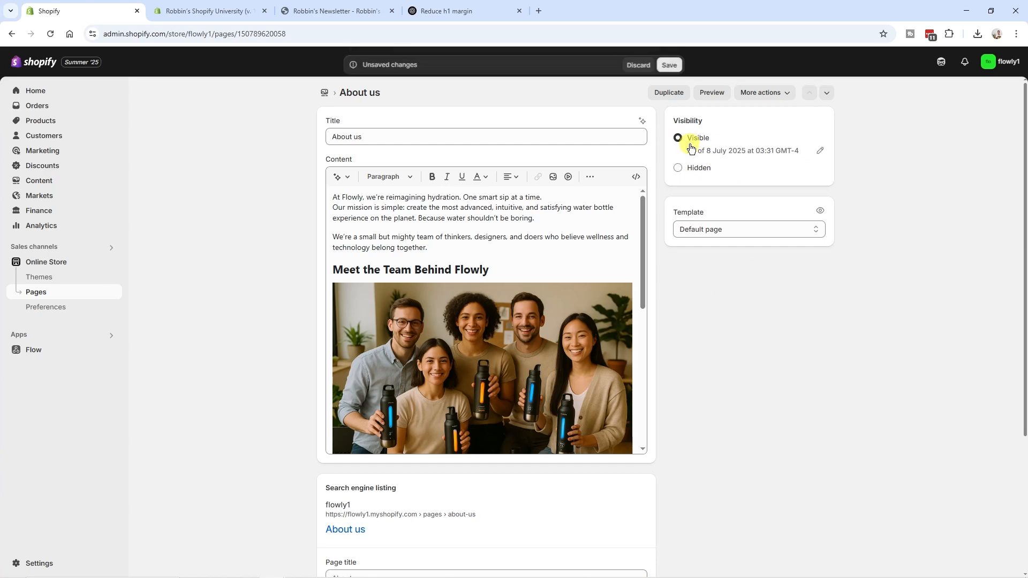
{"action": "left_click", "coordinate": [671, 63]}
- Open the Dawn theme editor, link the home page's "Meet the Team" button to the About us page, and save
{"action": "left_click", "coordinate": [48, 266]}
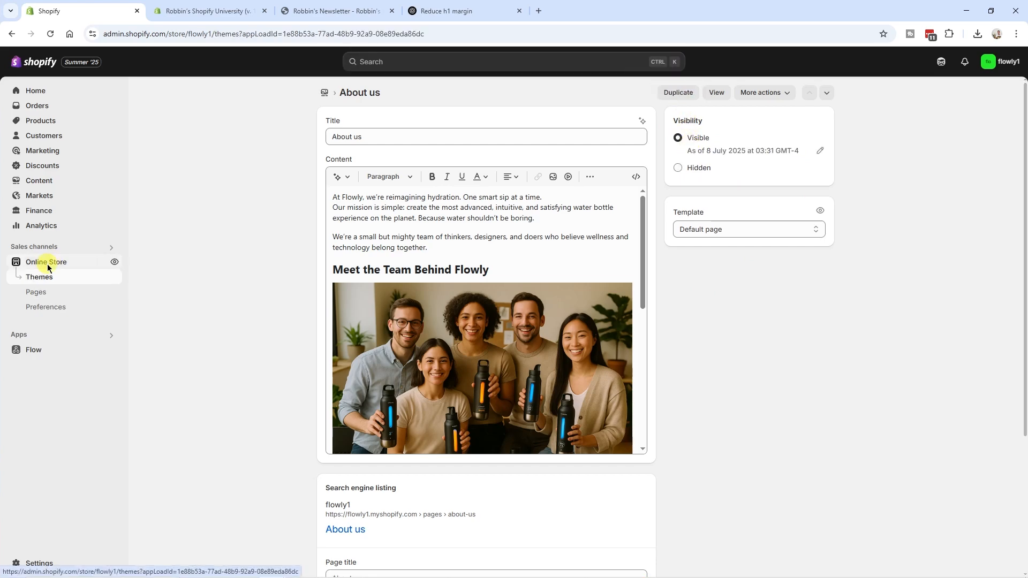
{"action": "left_click", "coordinate": [792, 359]}
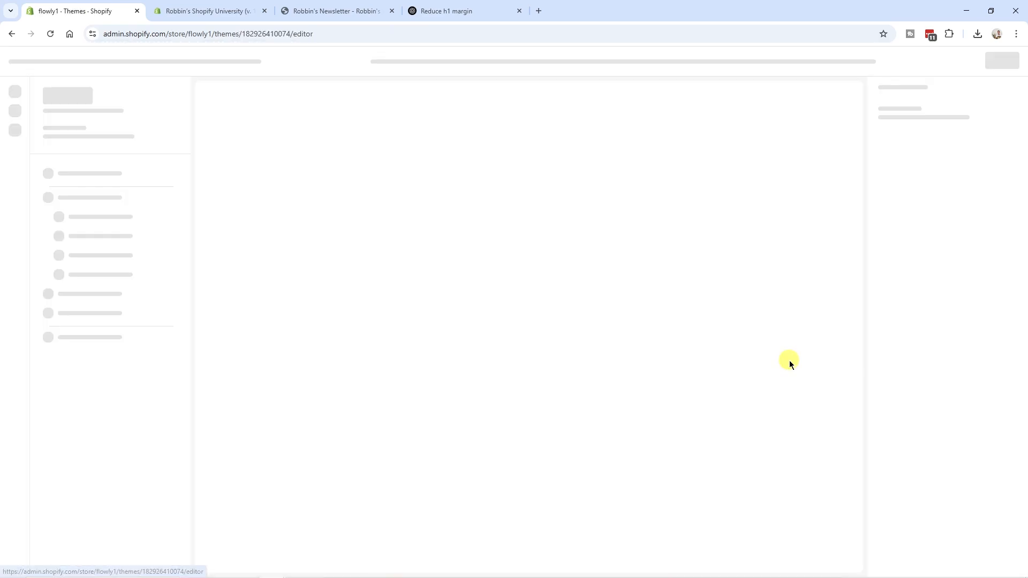
{"action": "scroll", "coordinate": [857, 112], "scroll_direction": "down", "scroll_amount": 10}
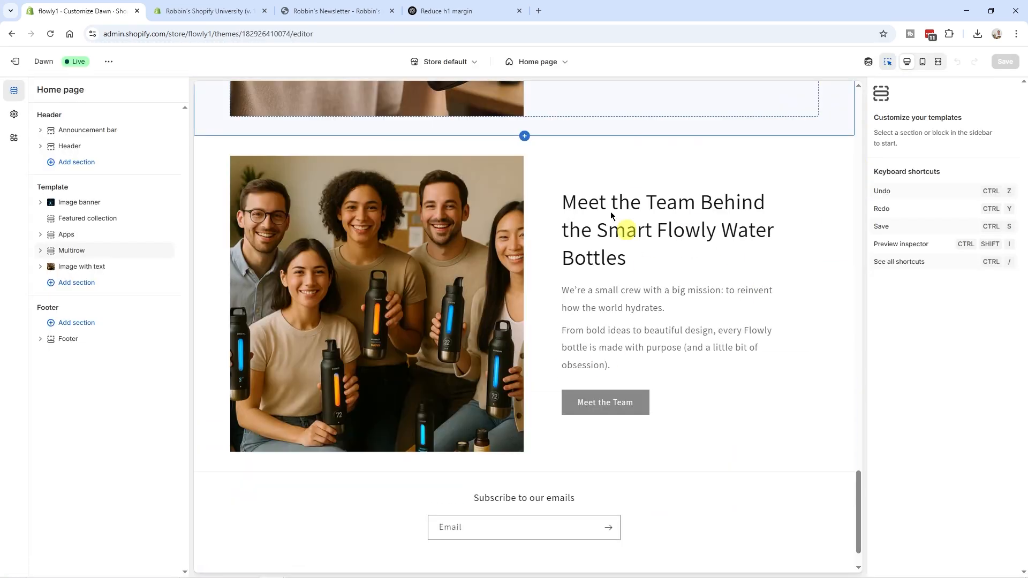
{"action": "left_click", "coordinate": [611, 406]}
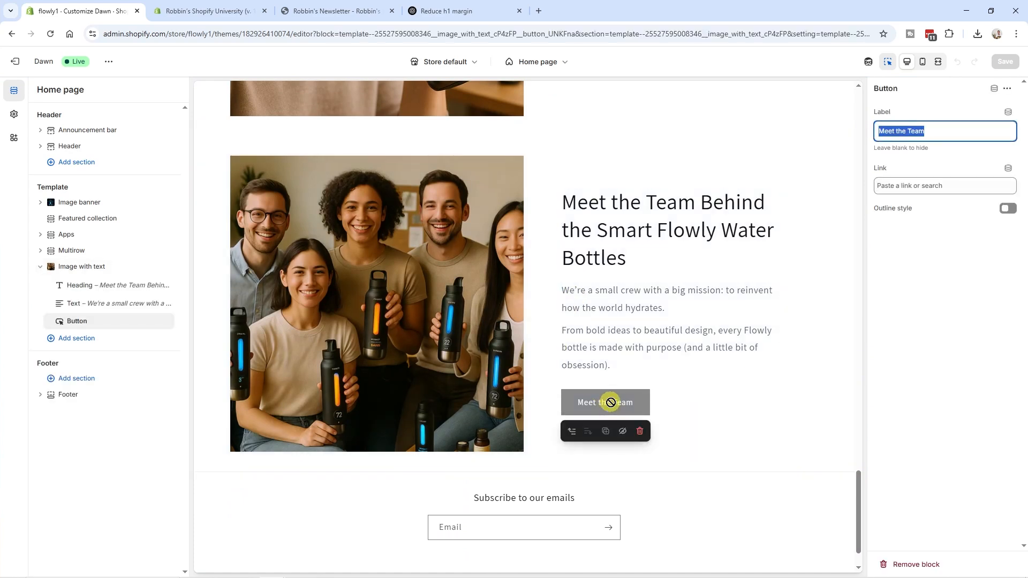
{"action": "left_click", "coordinate": [945, 185]}
{"action": "left_click", "coordinate": [938, 254]}
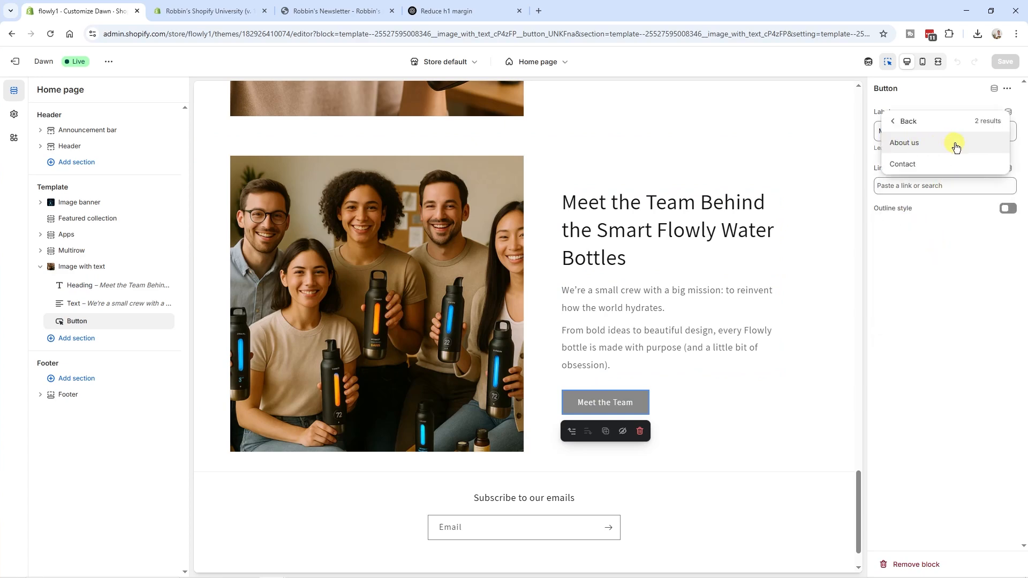
{"action": "left_click", "coordinate": [957, 147]}
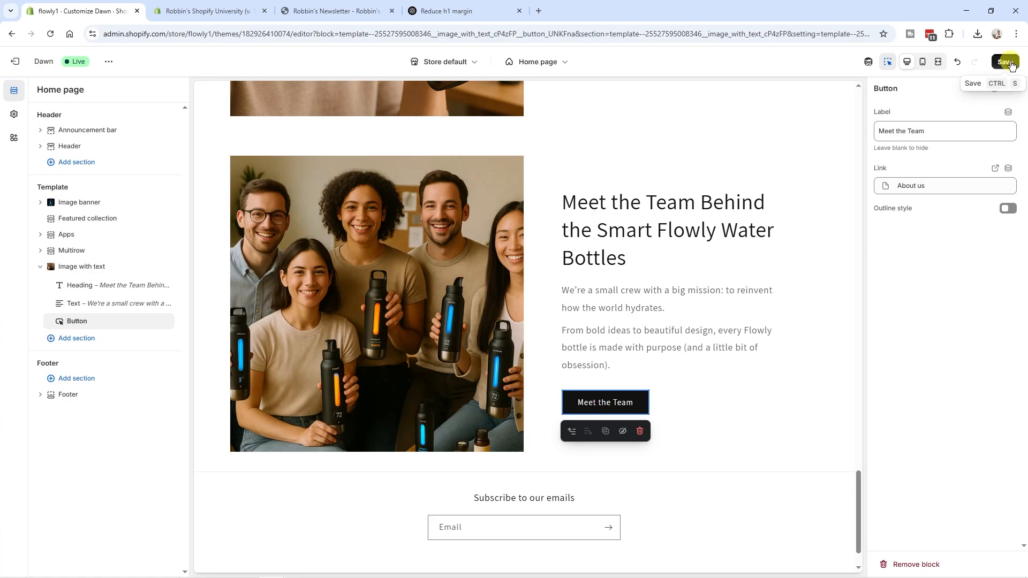
{"action": "left_click", "coordinate": [1007, 63]}
- View the live store, follow "Meet the Team" to the About us page, and examine the example Flowly store's footer
{"action": "left_click", "coordinate": [109, 64]}
{"action": "left_click", "coordinate": [48, 163]}
{"action": "left_click_drag", "start_coordinate": [1023, 90], "coordinate": [1020, 501]}
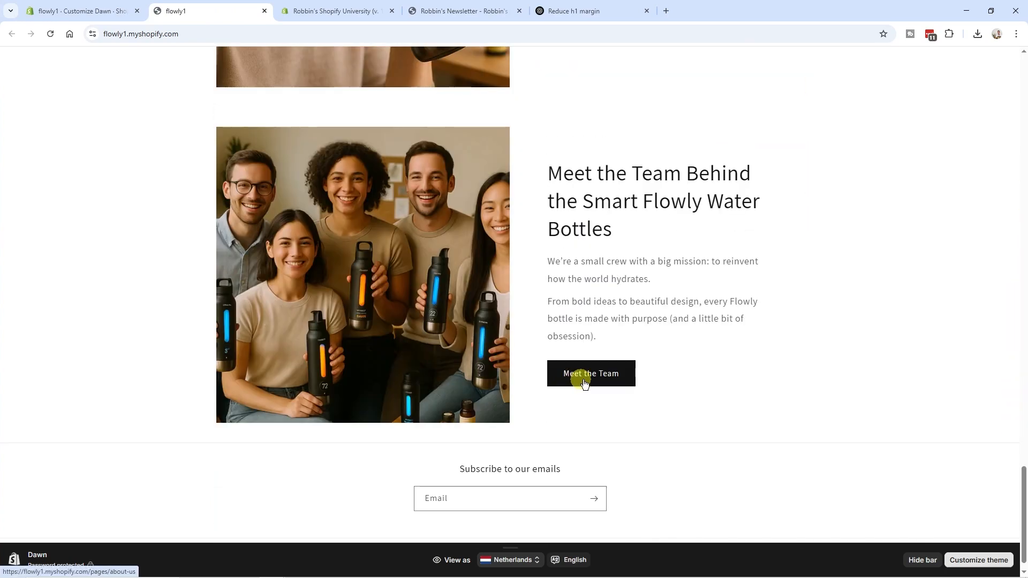
{"action": "left_click", "coordinate": [616, 383]}
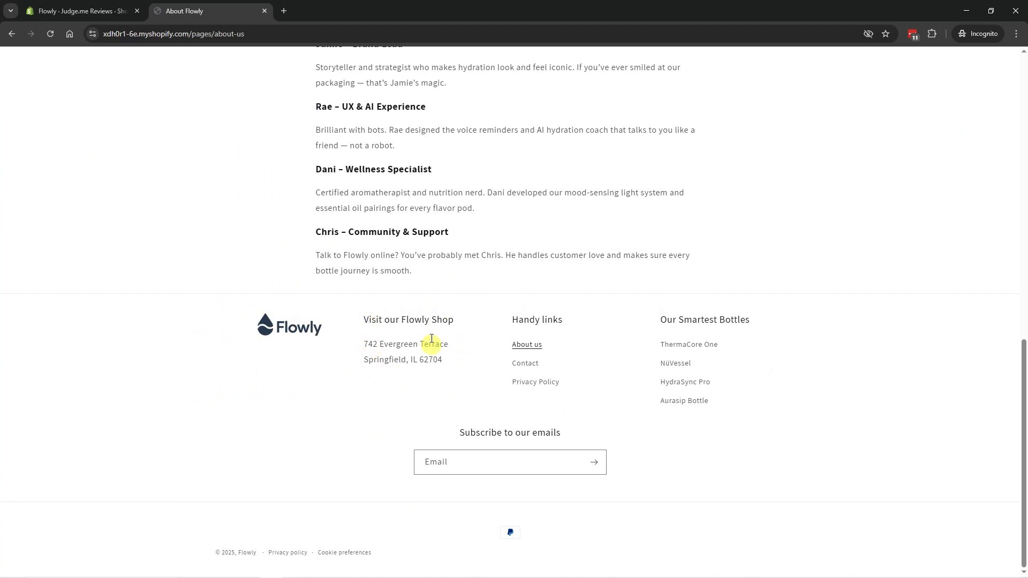
{"action": "scroll", "coordinate": [547, 375], "scroll_direction": "up", "scroll_amount": 1}
{"action": "scroll", "coordinate": [589, 444], "scroll_direction": "down", "scroll_amount": 1}
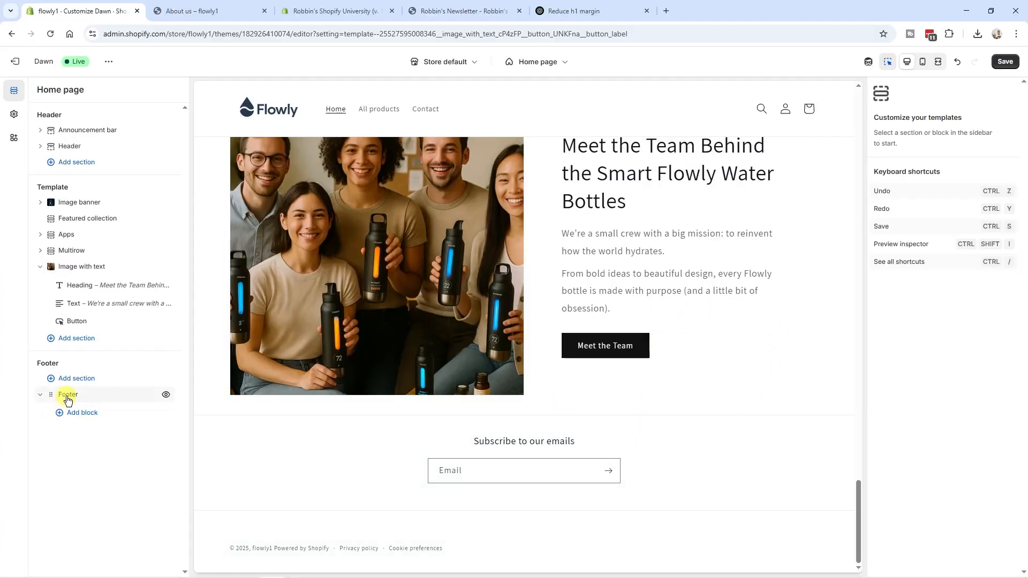
- Add an Image block with the Flowly logo to the footer, set its width to 155, and check the mobile view
{"action": "left_click", "coordinate": [68, 397]}
{"action": "left_click", "coordinate": [88, 414]}
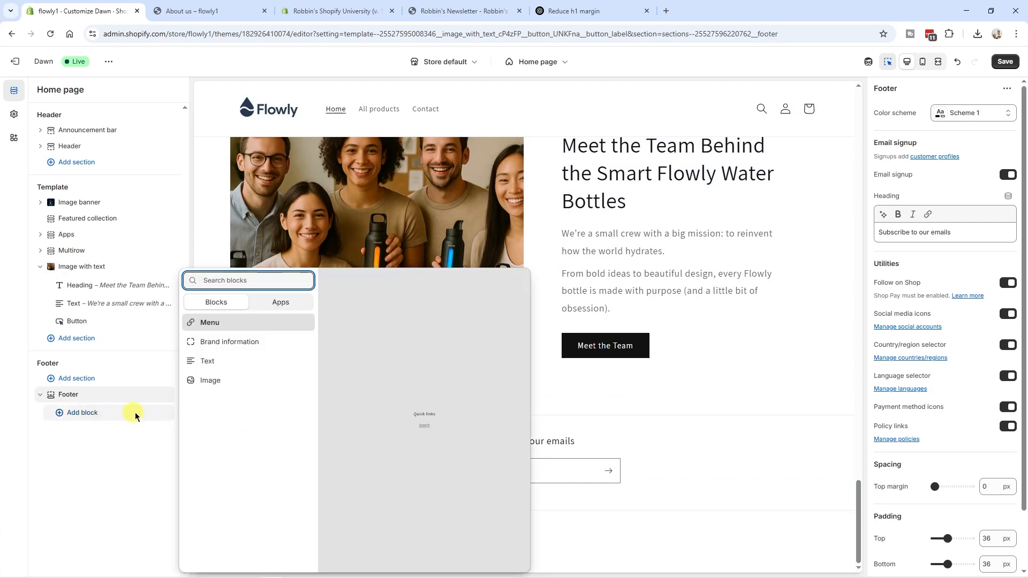
{"action": "left_click", "coordinate": [231, 382]}
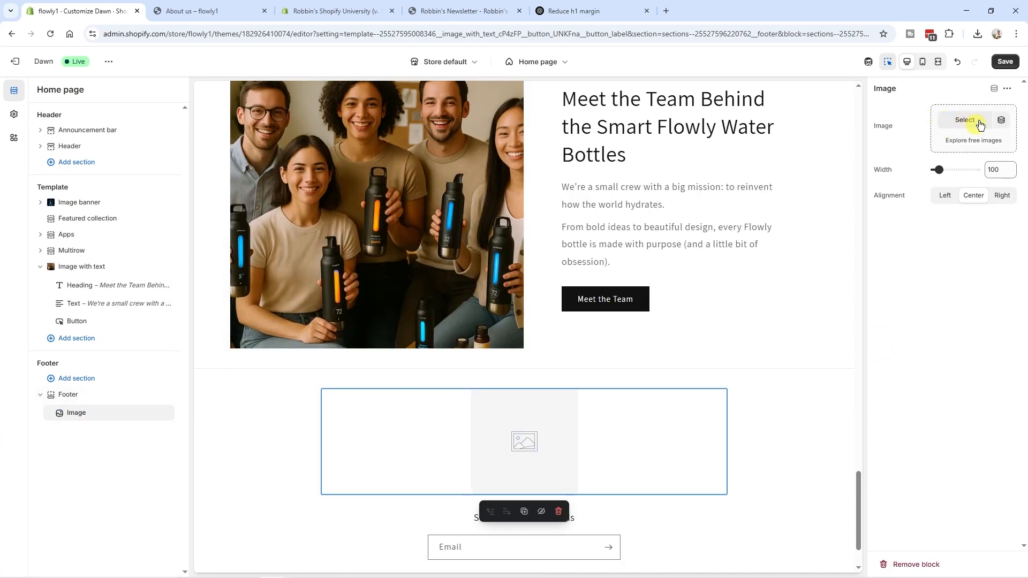
{"action": "left_click", "coordinate": [971, 121]}
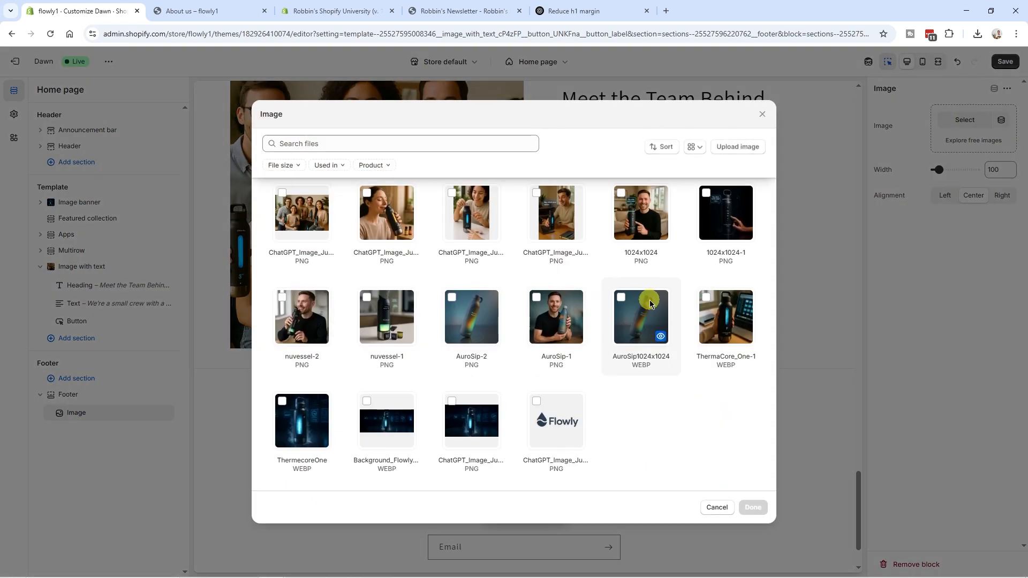
{"action": "left_click", "coordinate": [538, 403]}
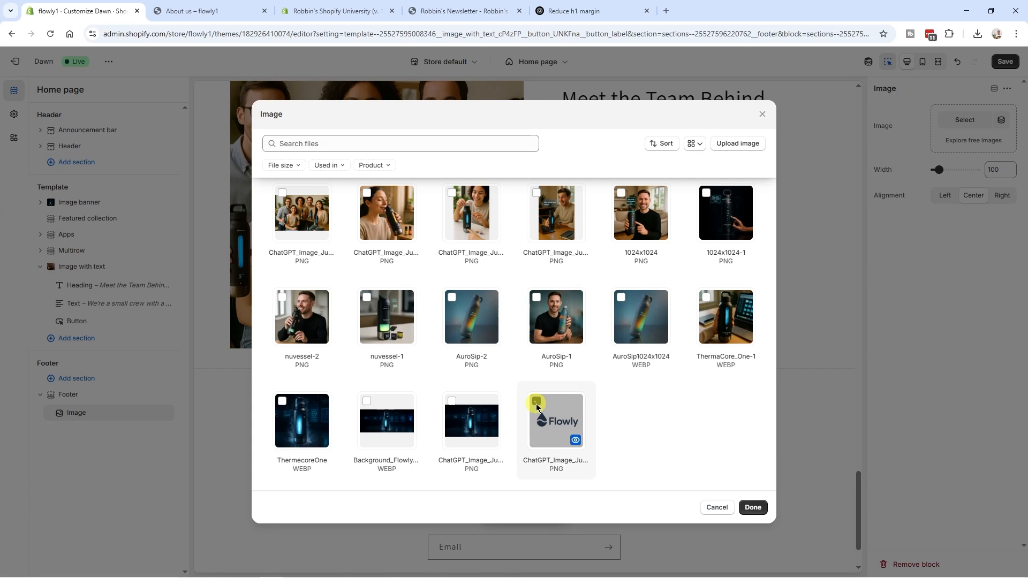
{"action": "left_click", "coordinate": [753, 510]}
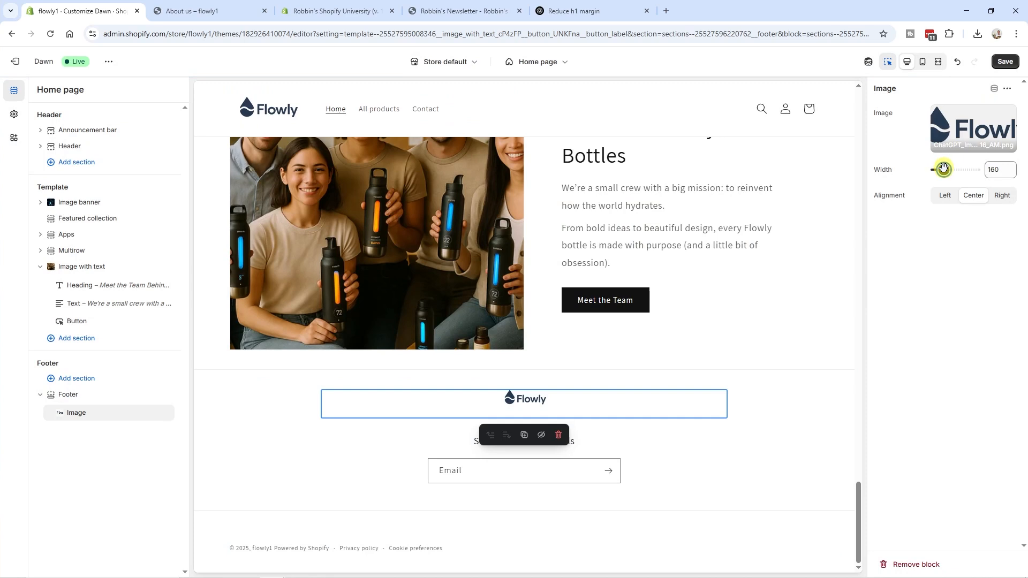
{"action": "left_click", "coordinate": [924, 63]}
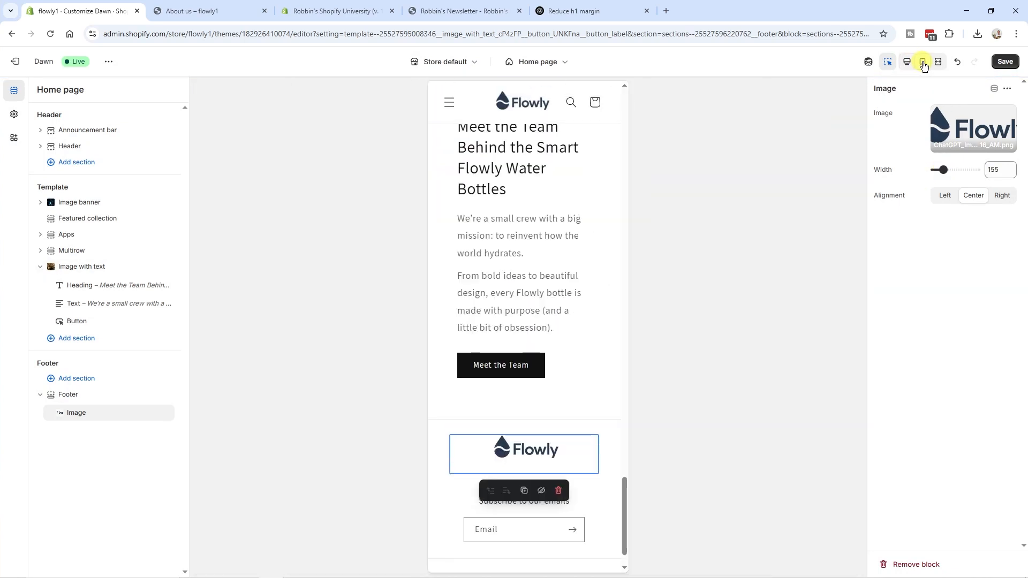
{"action": "left_click", "coordinate": [907, 62]}
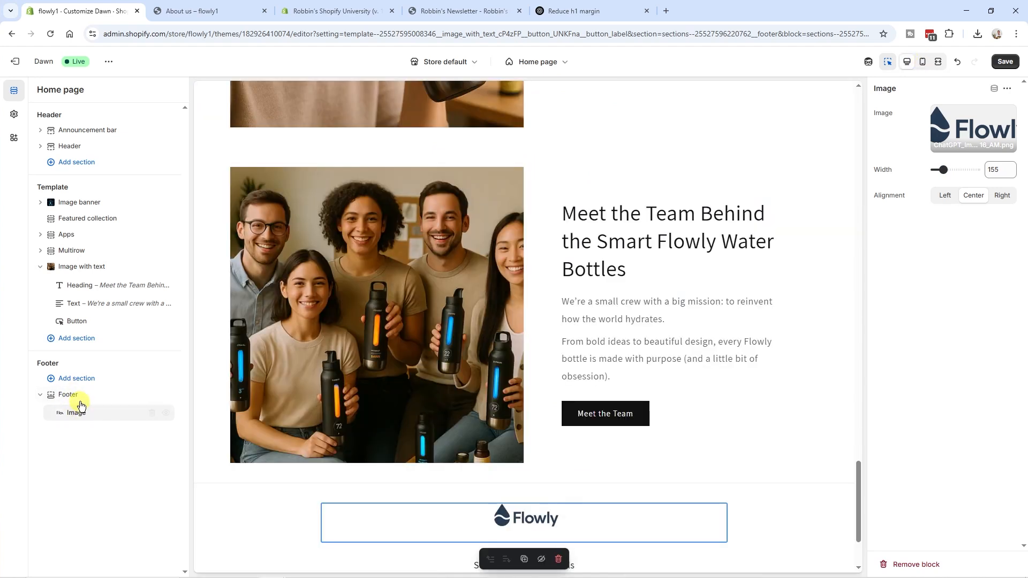
- Add a Menu block below the logo image in the footer
{"action": "mouse_move", "coordinate": [96, 405]}
{"action": "mouse_move", "coordinate": [121, 425]}
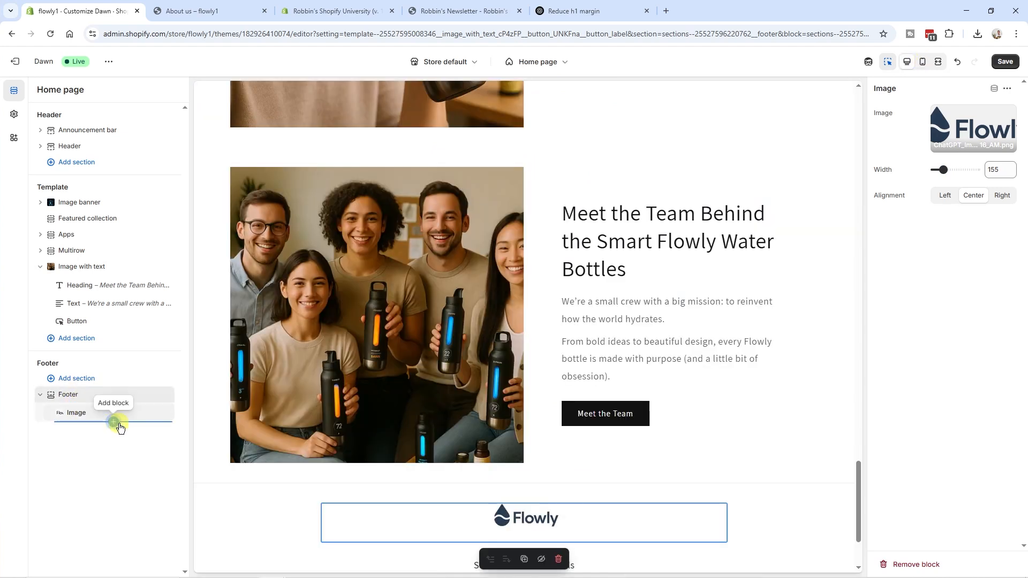
{"action": "left_click", "coordinate": [113, 423]}
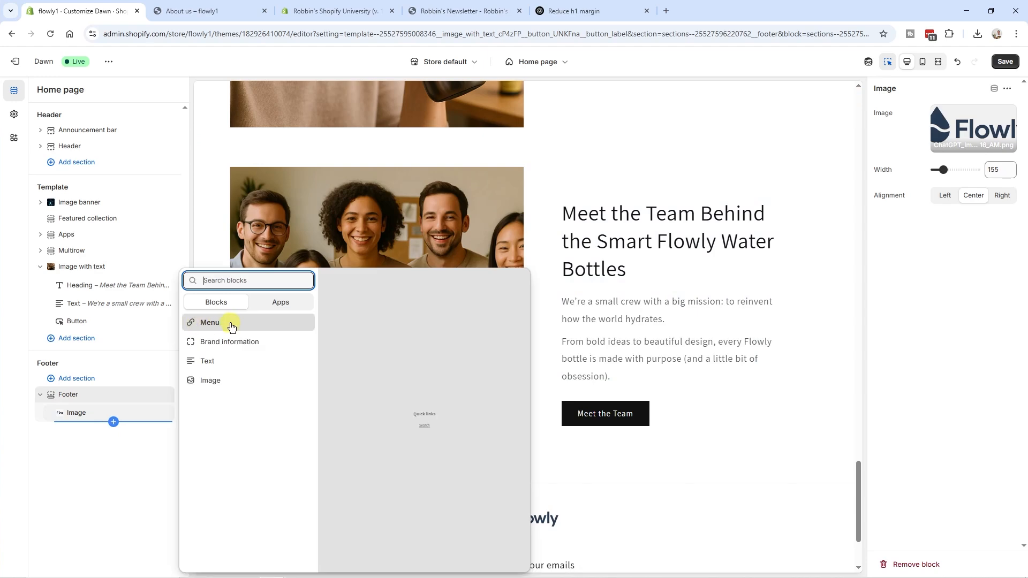
{"action": "left_click", "coordinate": [232, 324]}
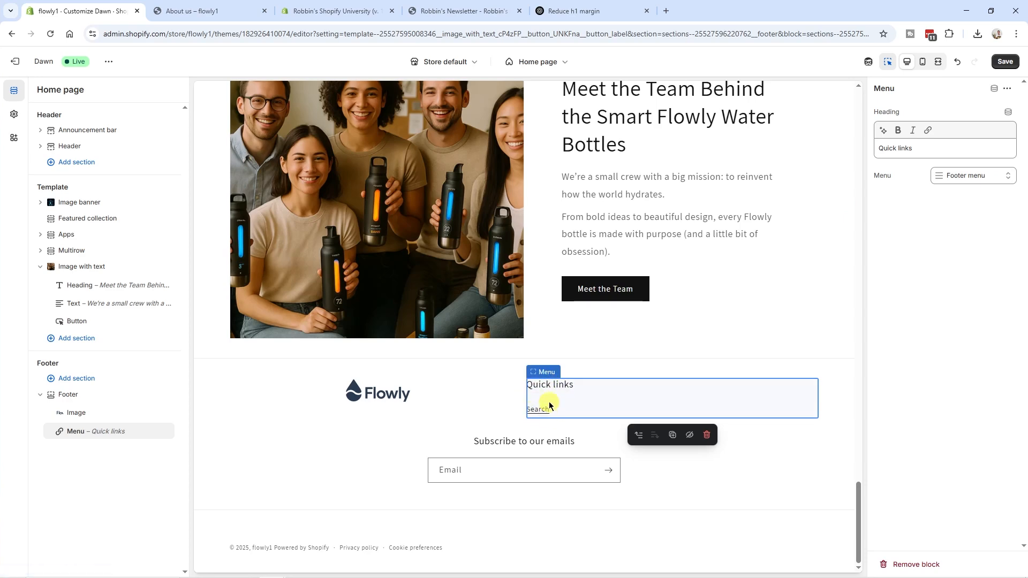
- Open the Footer menu assigned to the new block for editing and remove its Search item
{"action": "left_click", "coordinate": [991, 181]}
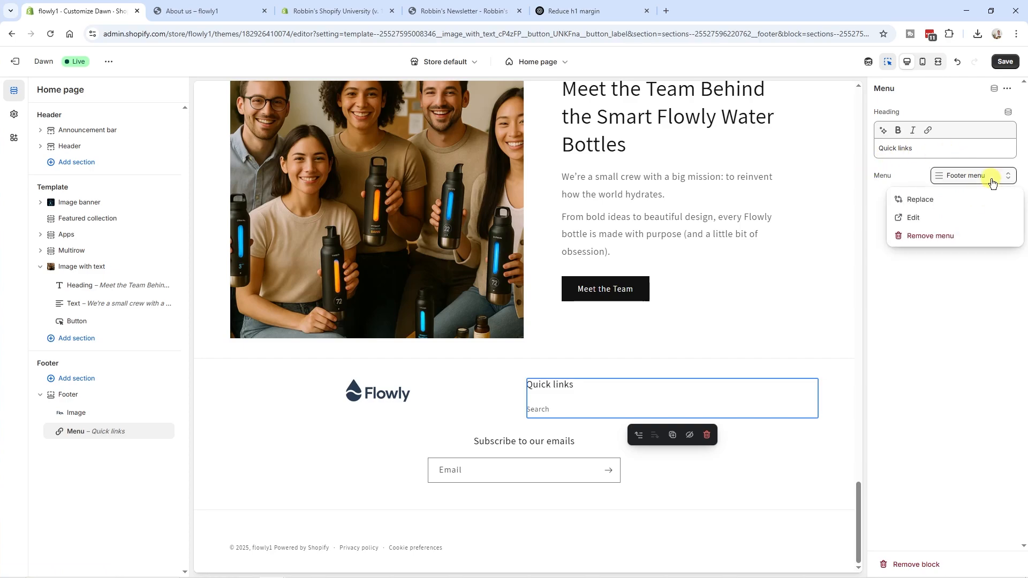
{"action": "left_click", "coordinate": [913, 218]}
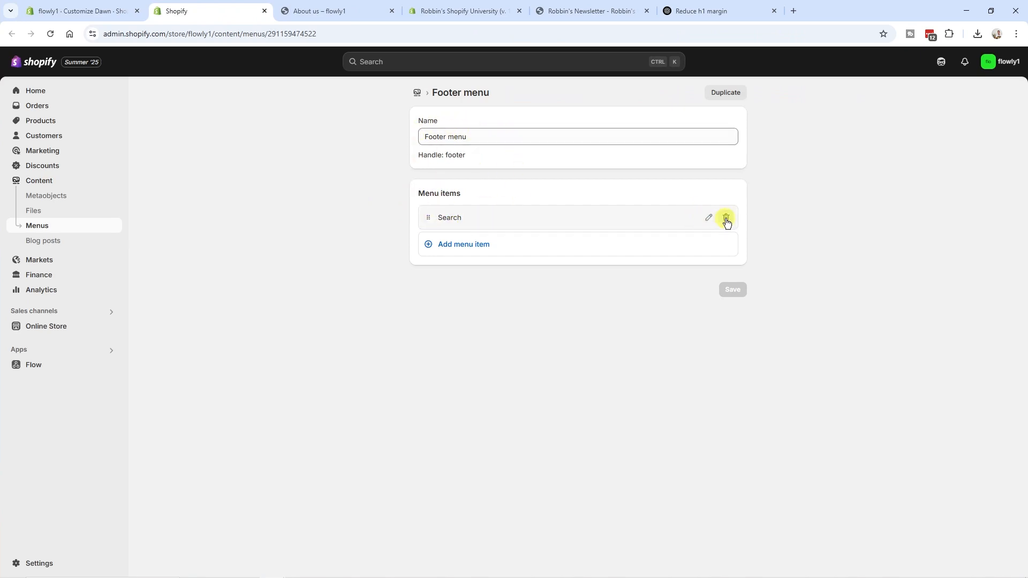
{"action": "left_click", "coordinate": [727, 218]}
{"action": "left_click", "coordinate": [653, 342]}
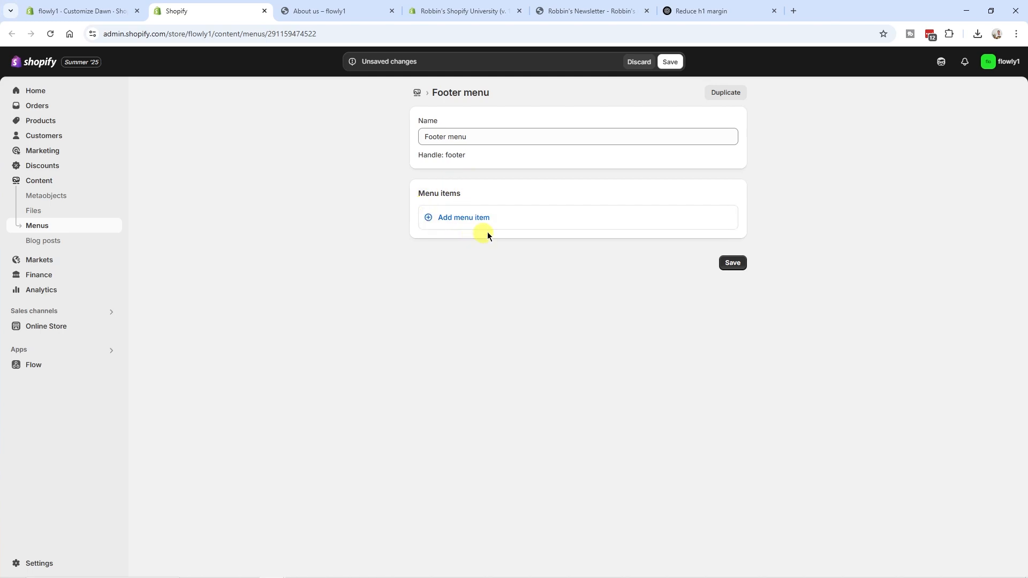
- Add menu items to the Footer menu linking to the About us and Contact pages
{"action": "left_click", "coordinate": [460, 226]}
{"action": "left_click", "coordinate": [609, 234]}
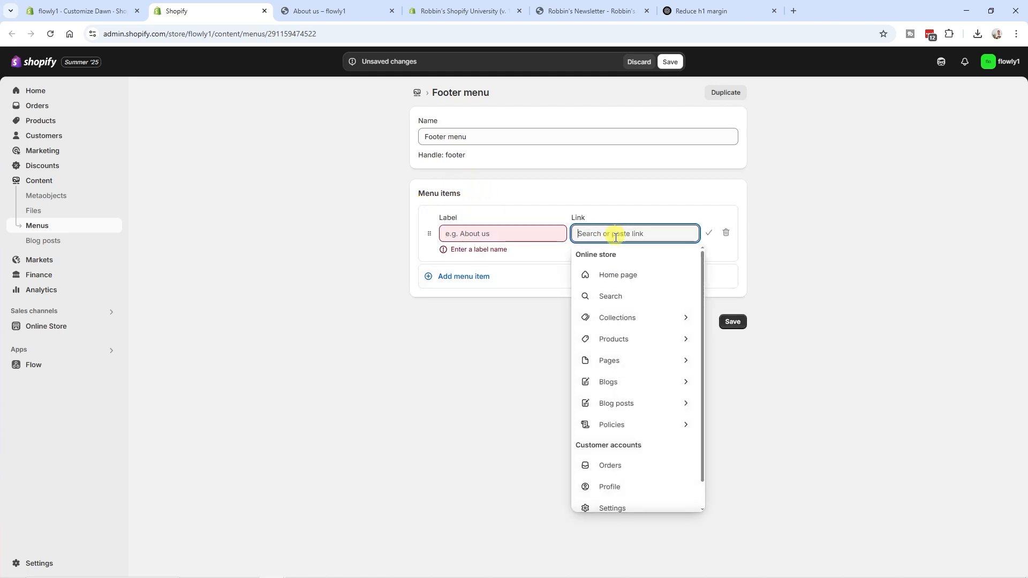
{"action": "left_click", "coordinate": [612, 364]}
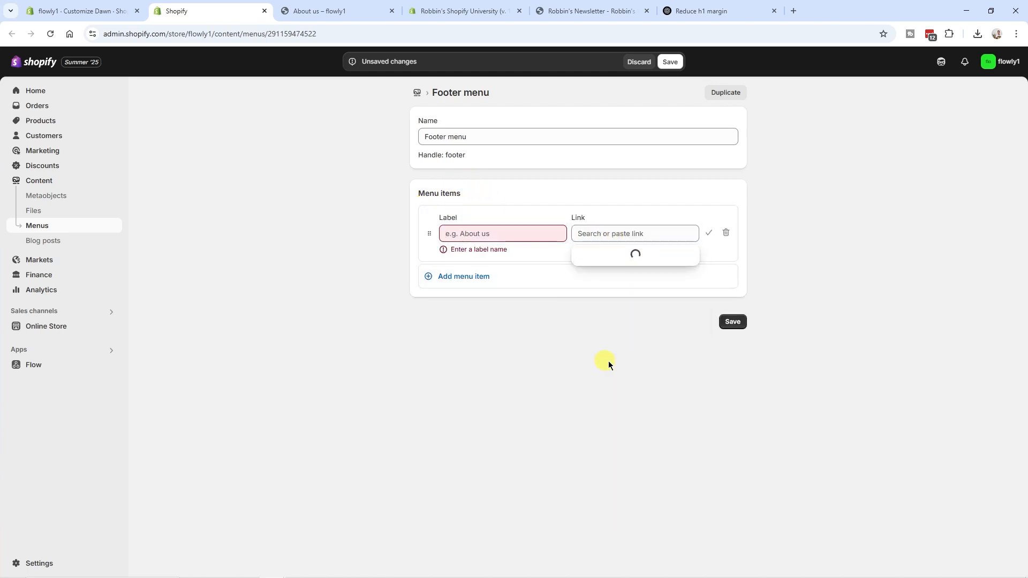
{"action": "left_click", "coordinate": [616, 275]}
{"action": "left_click", "coordinate": [427, 265]}
{"action": "left_click", "coordinate": [610, 279]}
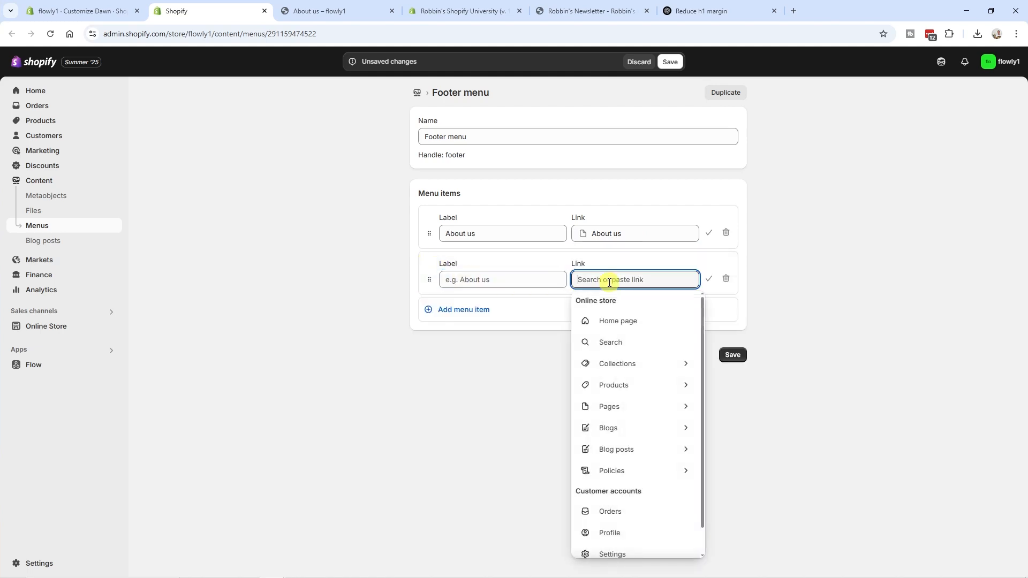
{"action": "left_click", "coordinate": [612, 407]}
{"action": "left_click", "coordinate": [611, 342]}
- Add a Privacy Policy item linked to the store policy, save the Footer menu, and return to the theme editor
{"action": "left_click", "coordinate": [431, 311]}
{"action": "left_click", "coordinate": [599, 326]}
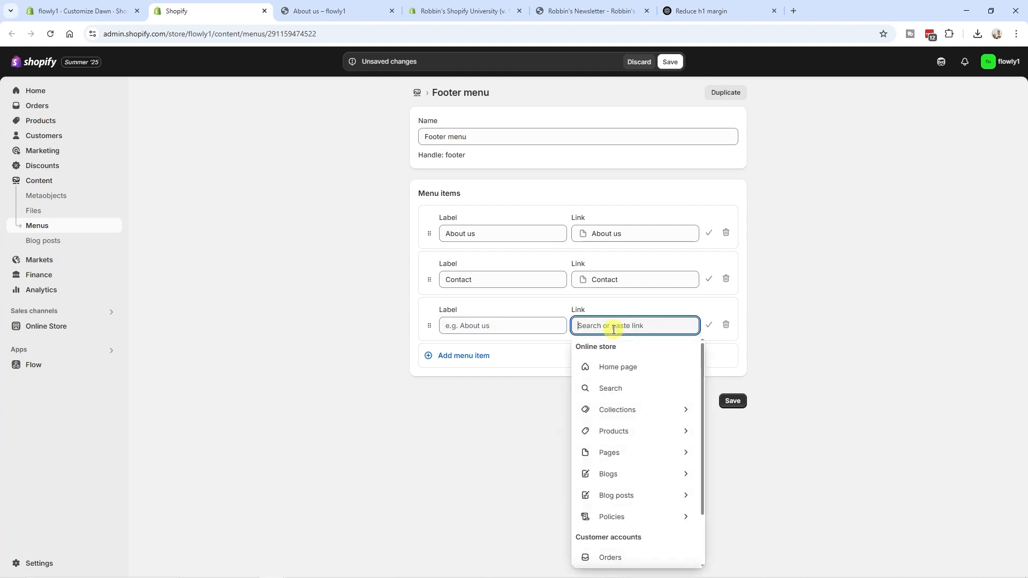
{"action": "left_click", "coordinate": [611, 516]}
{"action": "left_click", "coordinate": [608, 368]}
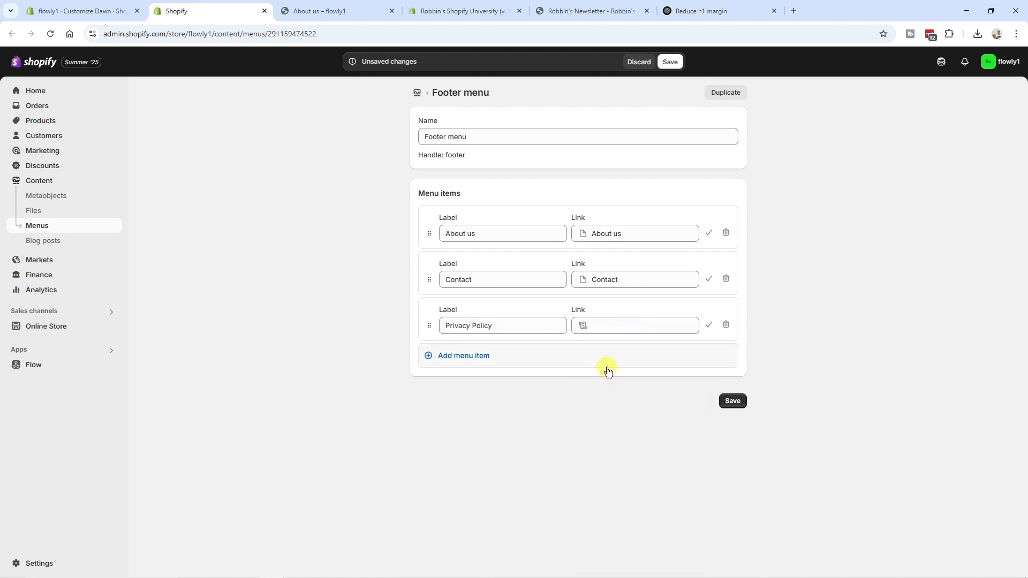
{"action": "left_click", "coordinate": [734, 402]}
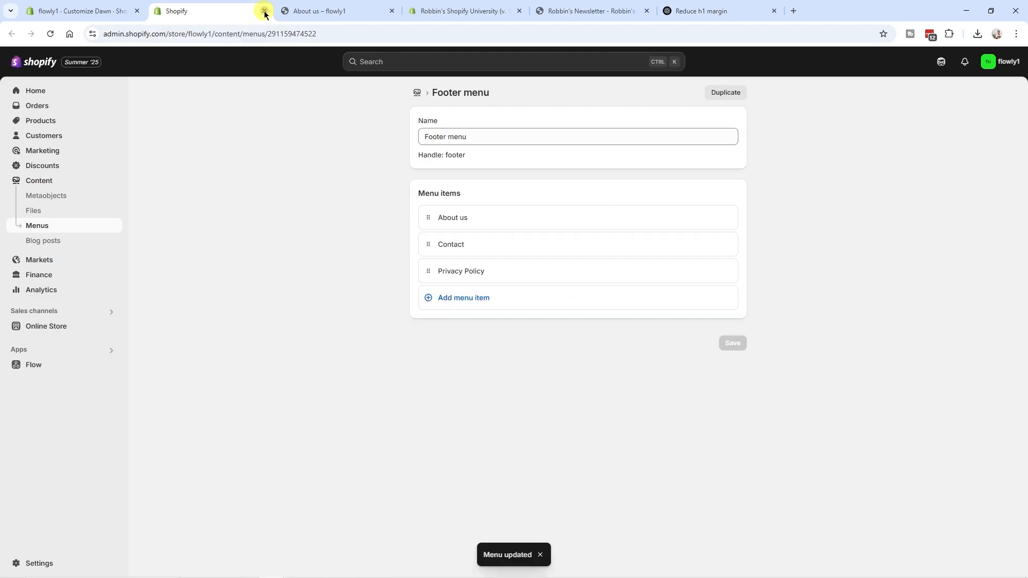
{"action": "left_click", "coordinate": [265, 10]}
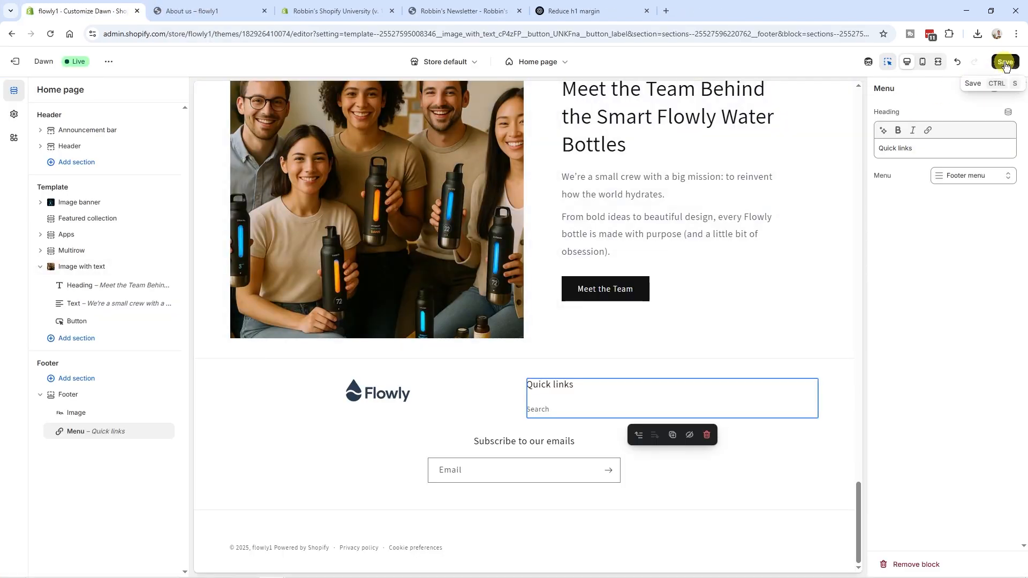
- Save the theme and set the footer Menu block's heading to "Handy links"
{"action": "left_click", "coordinate": [1005, 63]}
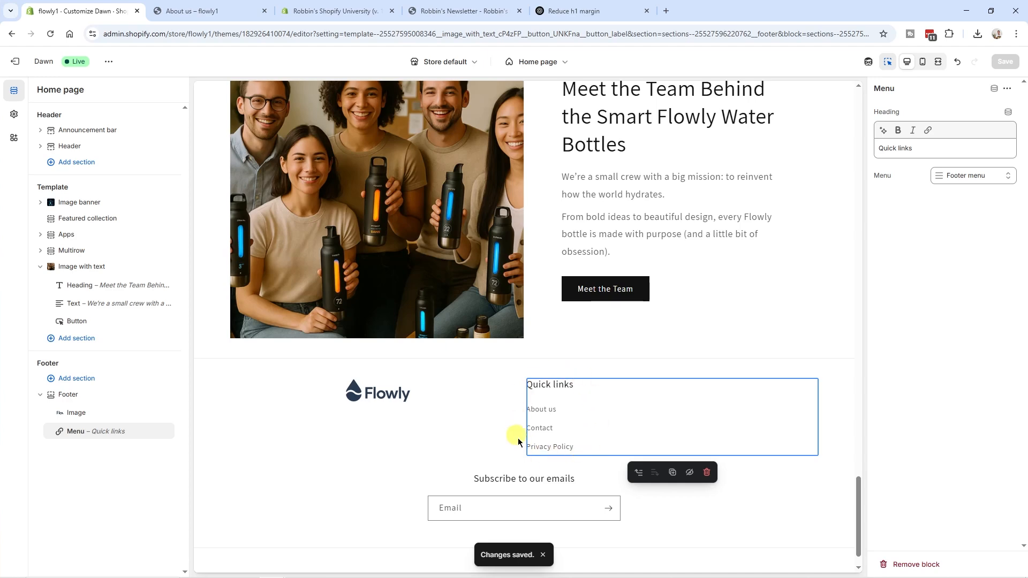
{"action": "left_click_drag", "start_coordinate": [909, 148], "coordinate": [880, 148]}
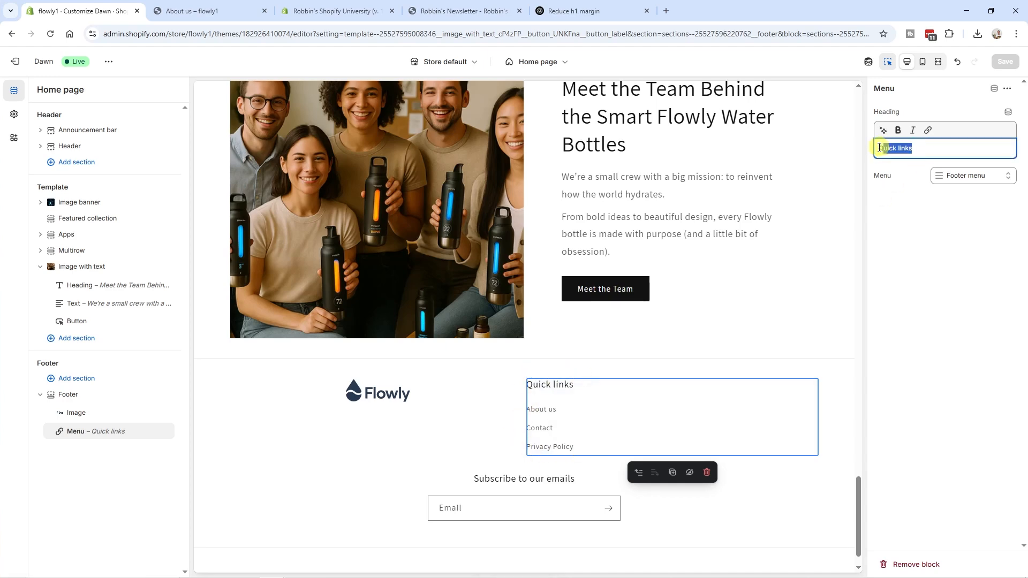
{"action": "type", "text": "Handy links"}
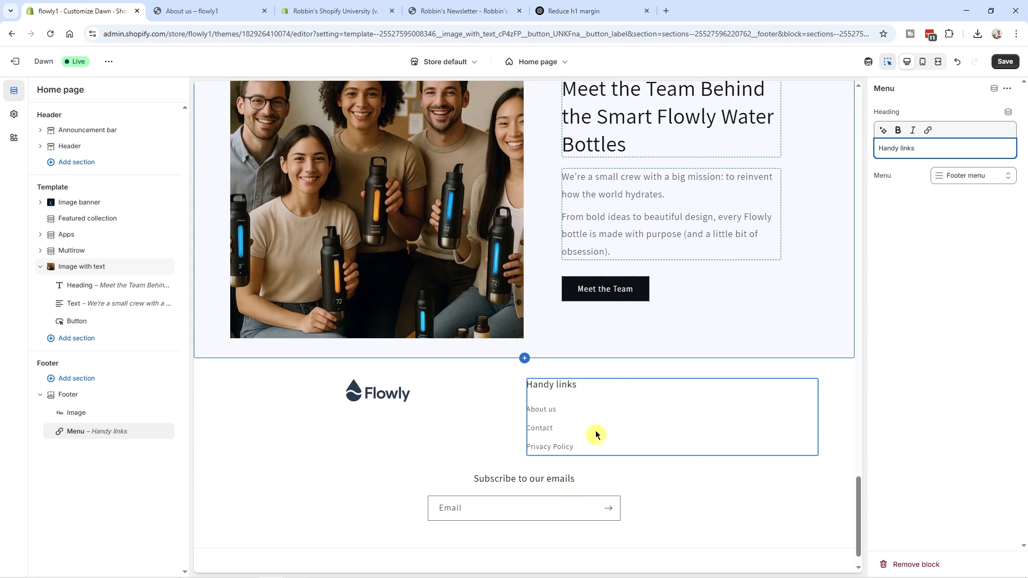
{"action": "left_click", "coordinate": [616, 435]}
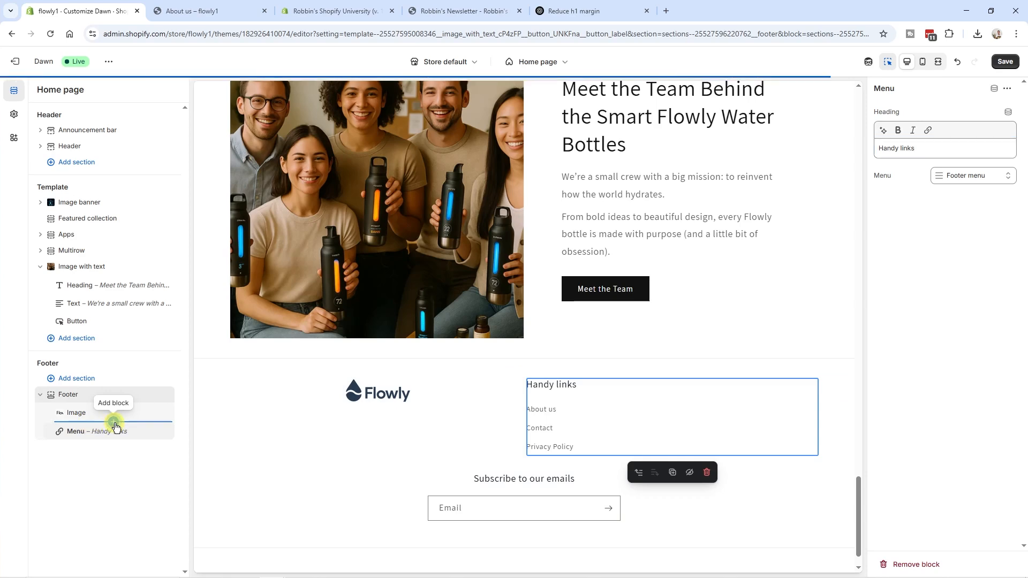
- Insert a Text block between the footer's image and menu, headed "Visit our Flowly Shop" with the shop's postal address as subtext, and save
{"action": "left_click", "coordinate": [113, 423]}
{"action": "left_click", "coordinate": [216, 367]}
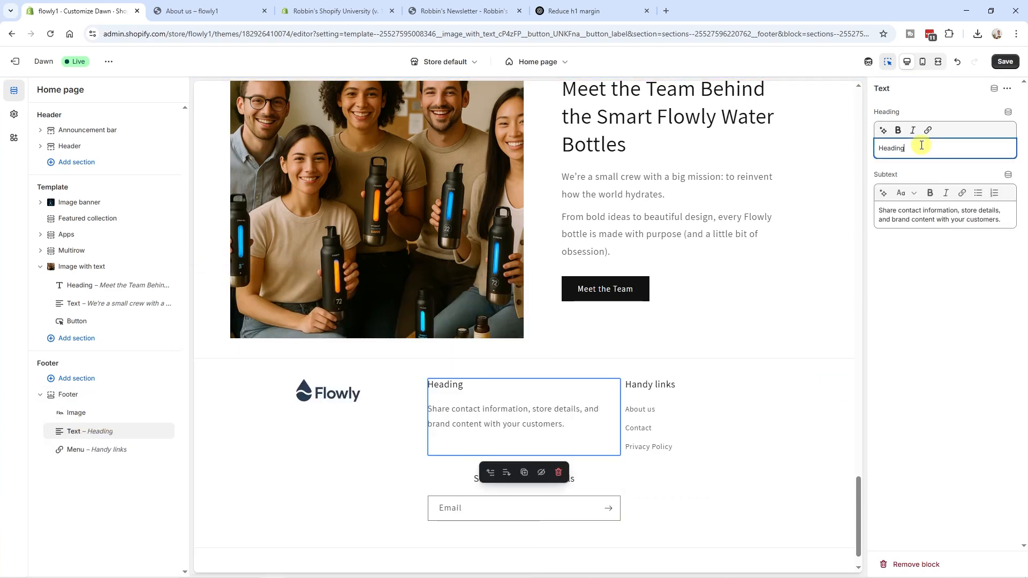
{"action": "type", "text": "Visit our Flowly Shop"}
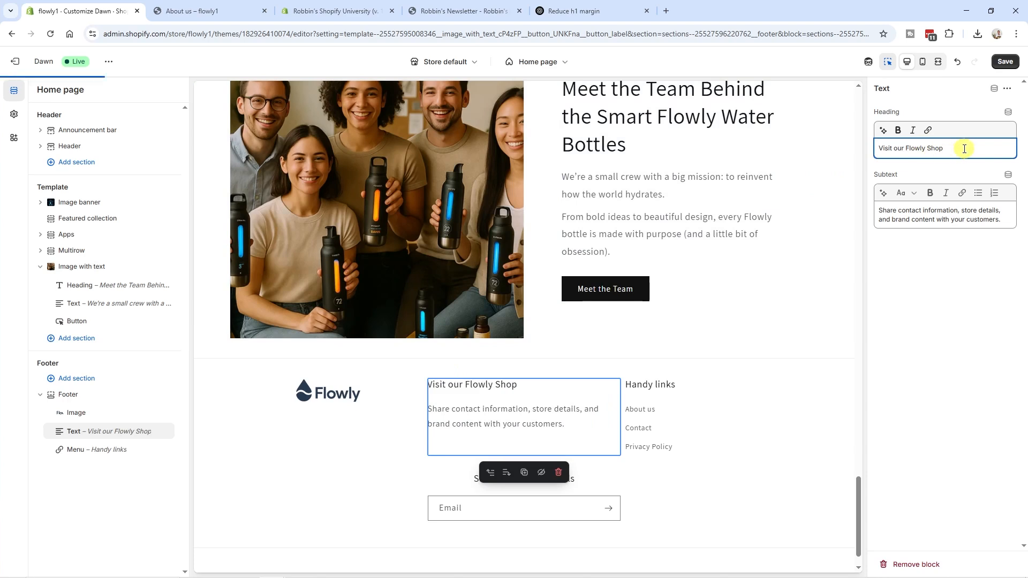
{"action": "left_click", "coordinate": [990, 215]}
{"action": "triple_click", "coordinate": [990, 214]}
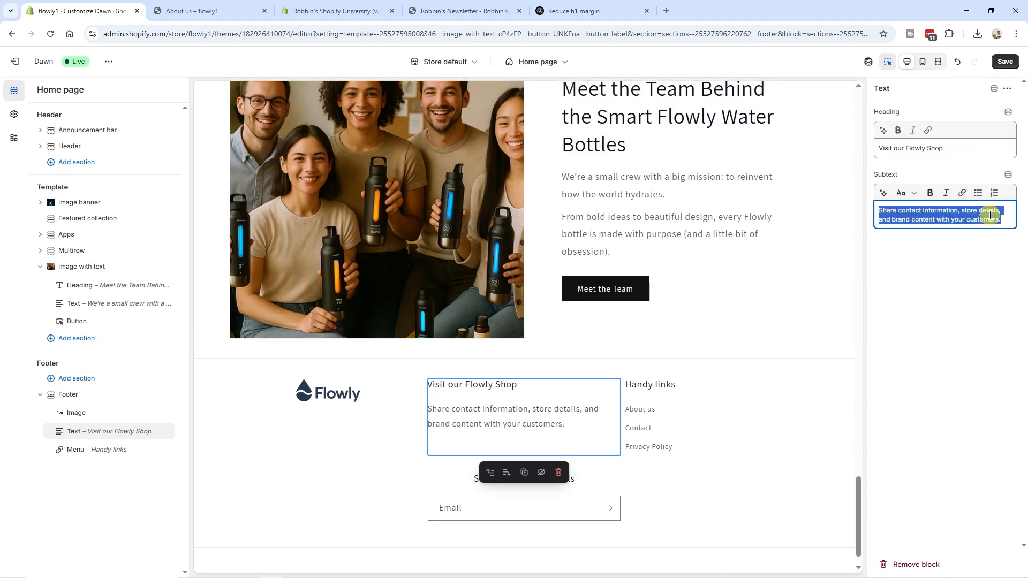
{"action": "type", "text": "742 Evergreen Terrace Springfield, IL 62704"}
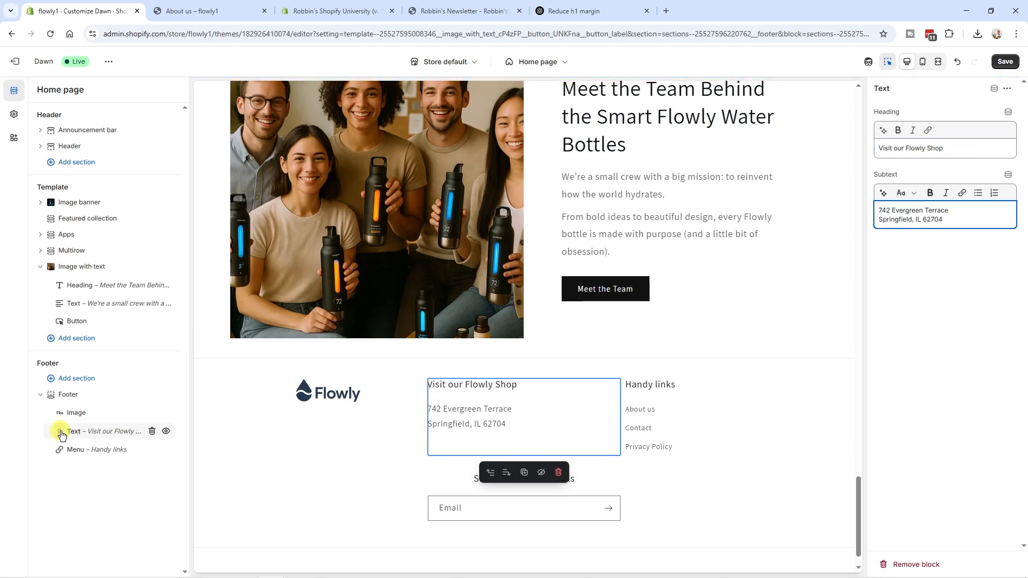
{"action": "mouse_move", "coordinate": [61, 434]}
{"action": "left_mouse_down"}
{"action": "mouse_move", "coordinate": [61, 456]}
{"action": "mouse_move", "coordinate": [63, 430]}
{"action": "left_mouse_up"}
{"action": "left_click", "coordinate": [1007, 62]}
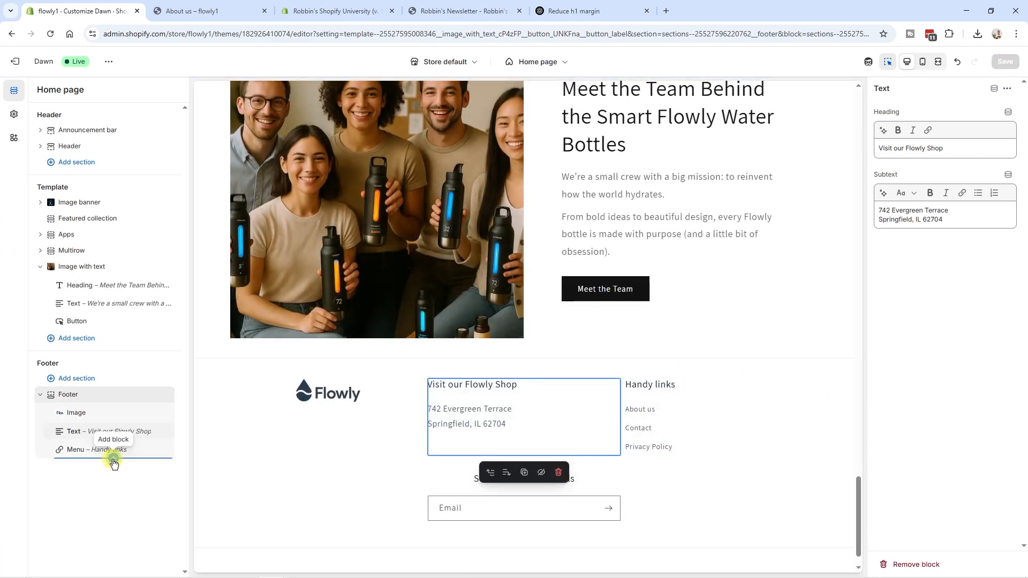
- Add a second Menu block at the end of the footer and start a new menu for it named "Footer 2"
{"action": "left_click", "coordinate": [116, 464]}
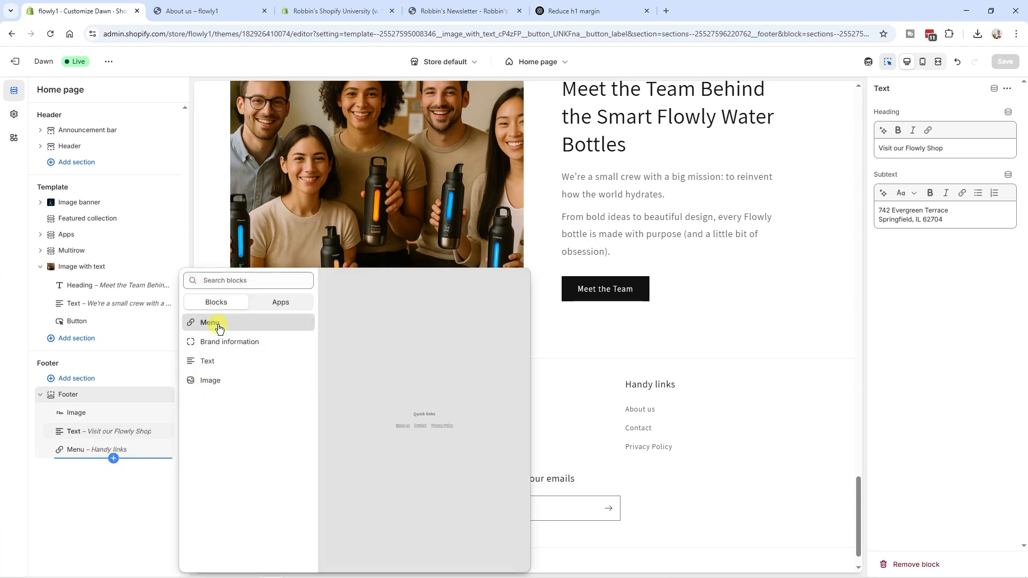
{"action": "left_click", "coordinate": [239, 323]}
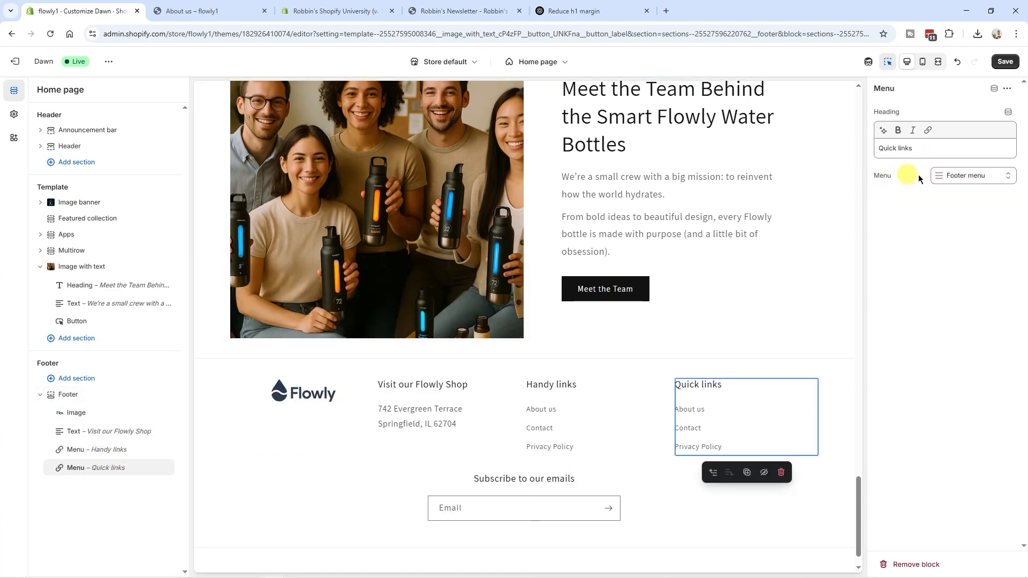
{"action": "left_click", "coordinate": [983, 177]}
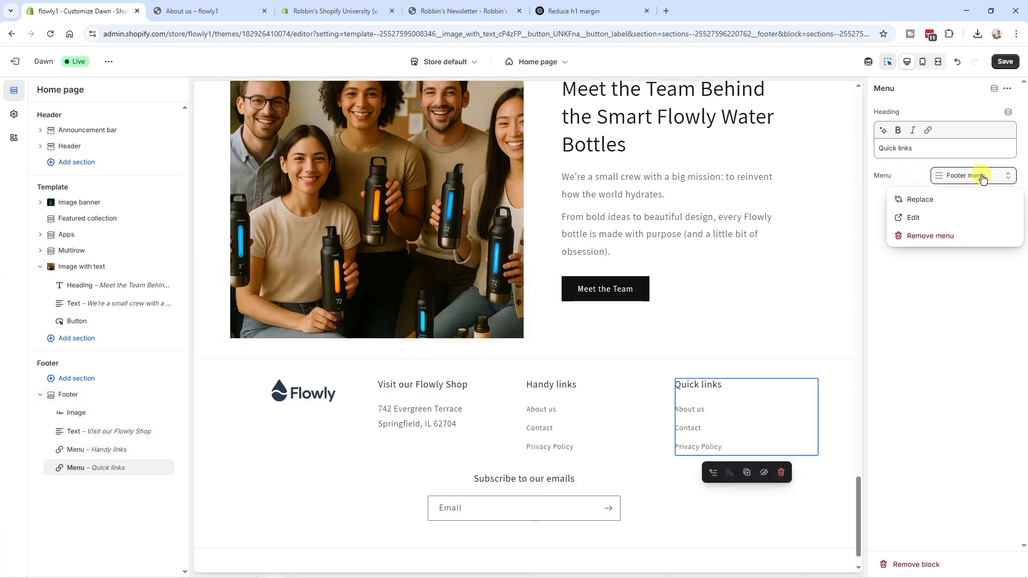
{"action": "left_click", "coordinate": [936, 205]}
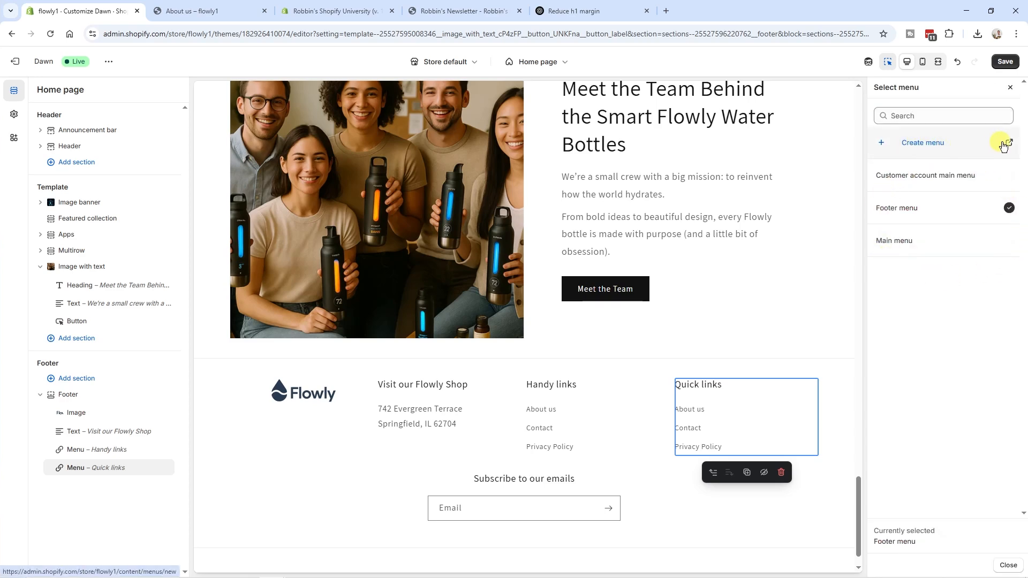
{"action": "left_click", "coordinate": [931, 146]}
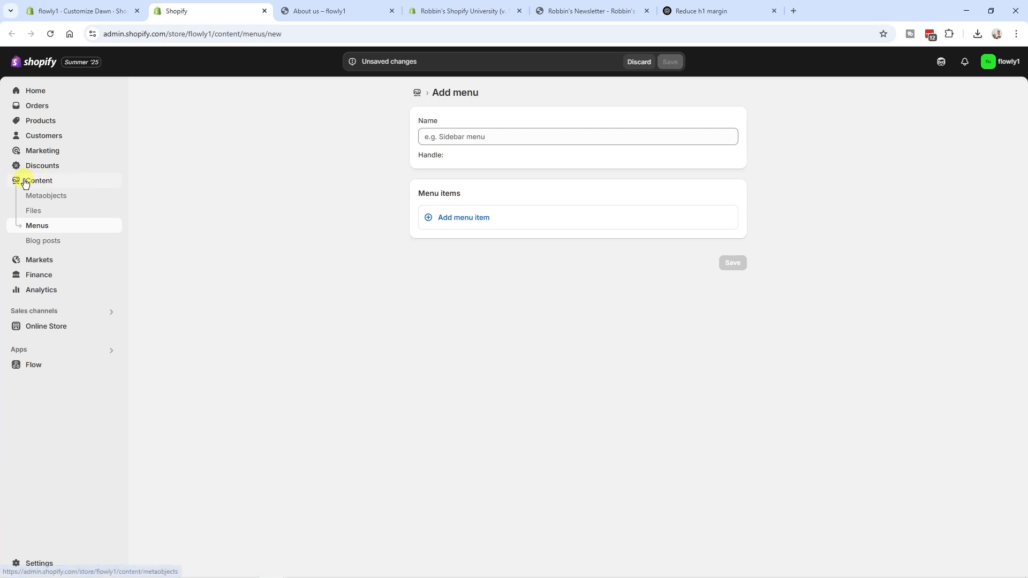
{"action": "left_click", "coordinate": [461, 138]}
{"action": "type", "text": "Footer 2"}
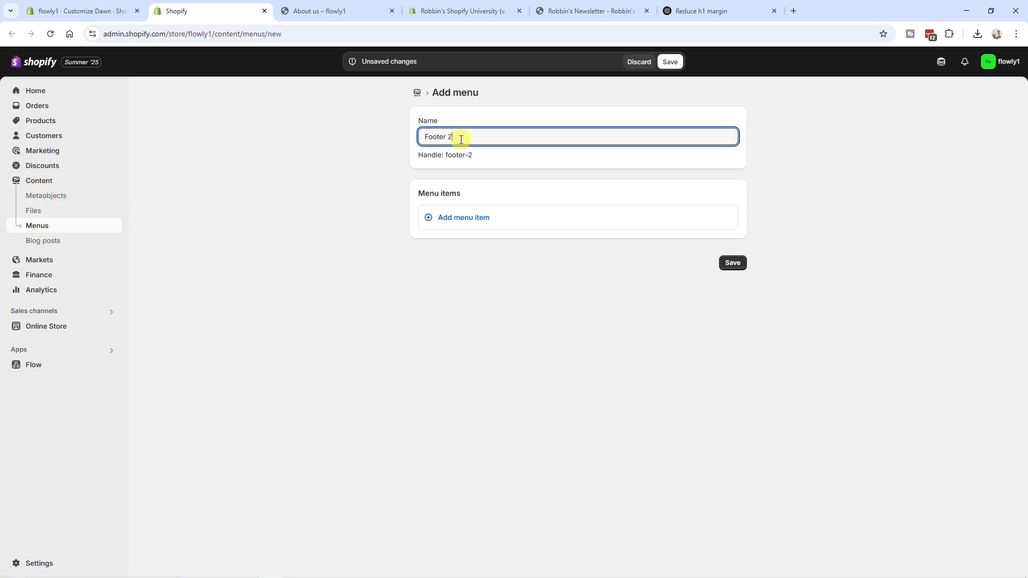
- Add product links for Aurasip Bottle, HydraSync Pro, NüVessel and ThermaCore One to the new menu, save it, and return to the theme editor
{"action": "left_click", "coordinate": [482, 218]}
{"action": "left_click", "coordinate": [630, 232]}
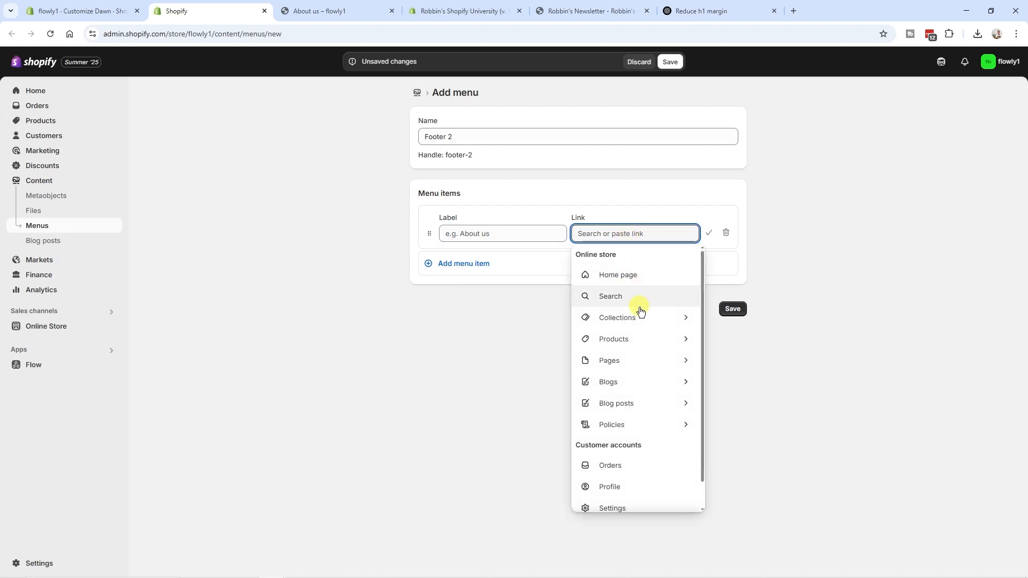
{"action": "left_click", "coordinate": [613, 342]}
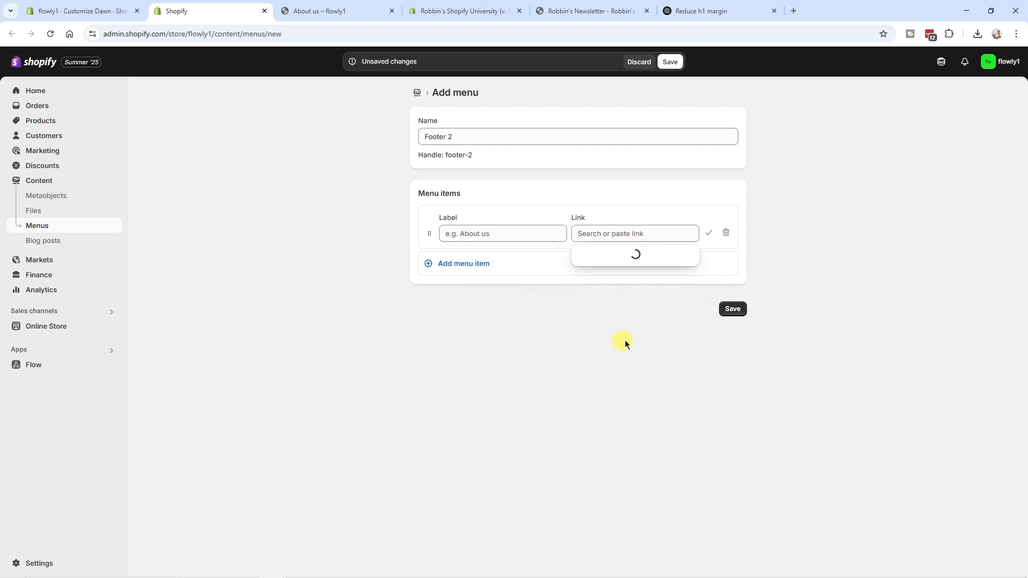
{"action": "left_click", "coordinate": [632, 299]}
{"action": "left_click", "coordinate": [555, 259]}
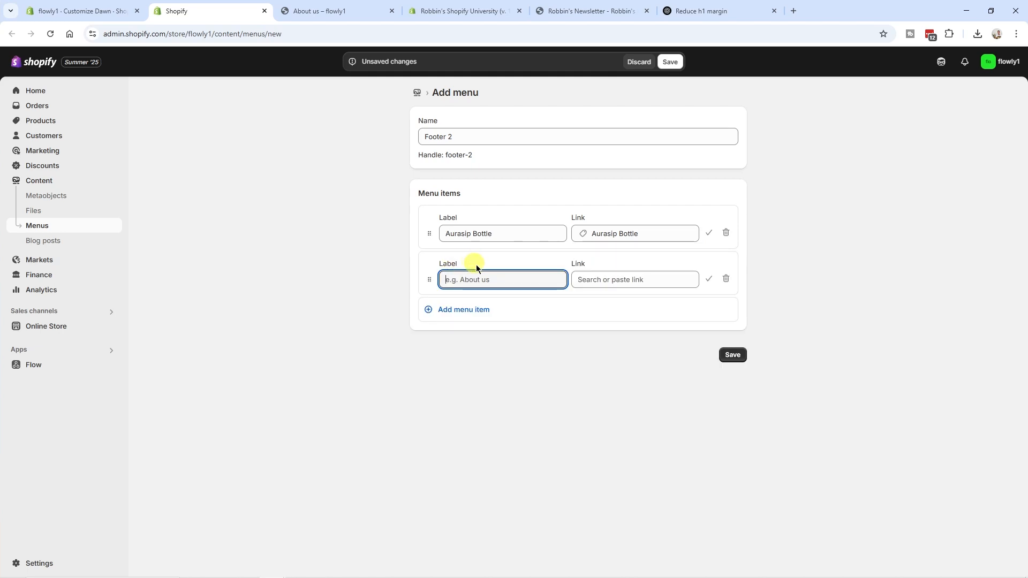
{"action": "left_click", "coordinate": [609, 325]}
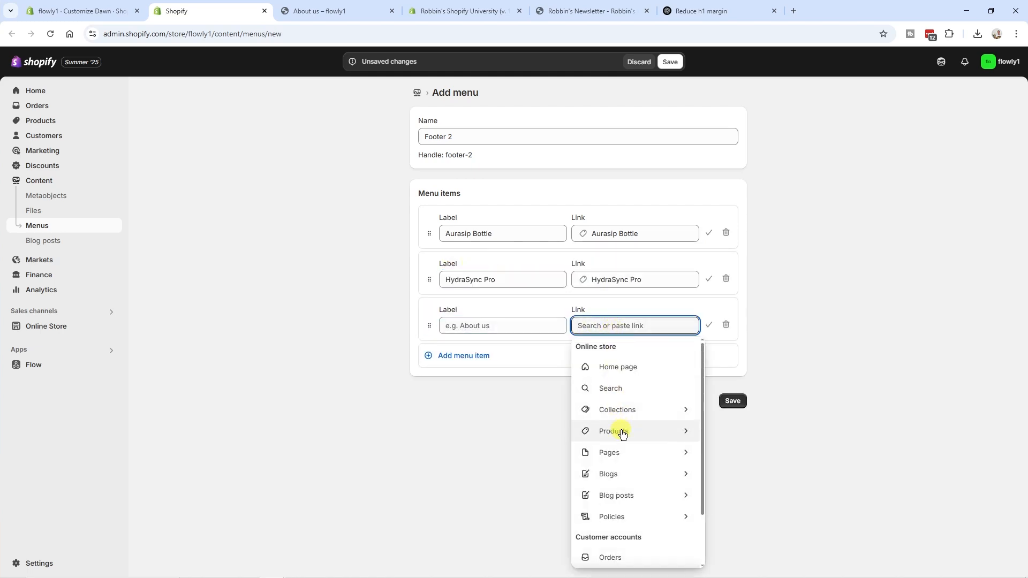
{"action": "left_click", "coordinate": [617, 429]}
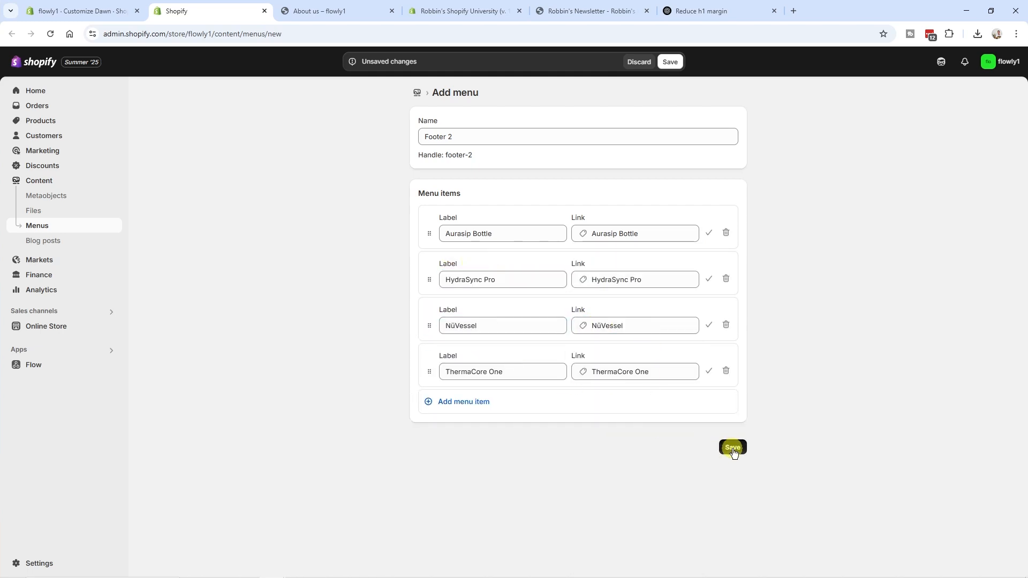
{"action": "left_click", "coordinate": [734, 453]}
{"action": "left_click", "coordinate": [265, 11]}
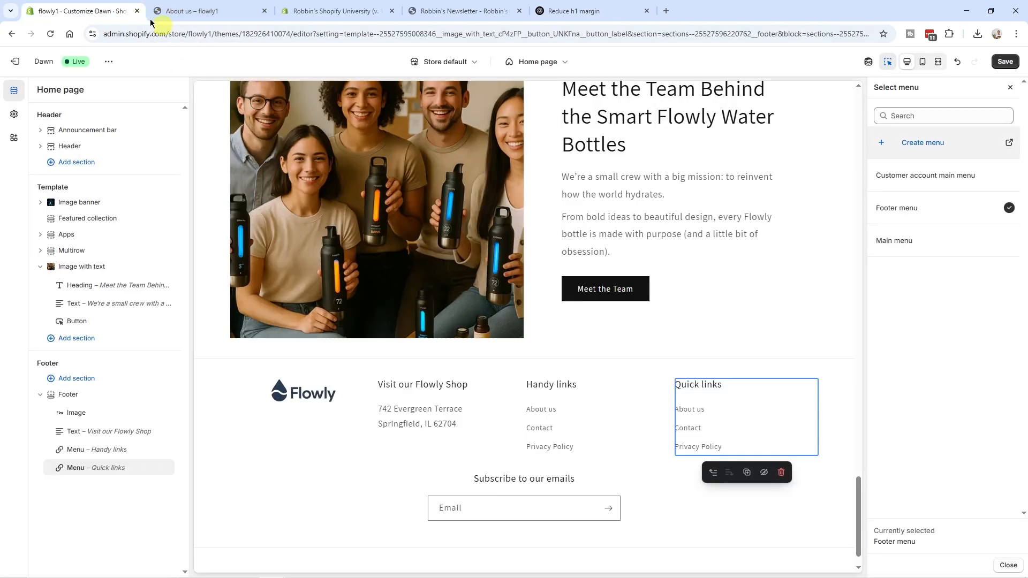
- Save the theme and assign the Footer 2 menu to the Quick links block
{"action": "left_click", "coordinate": [1007, 62]}
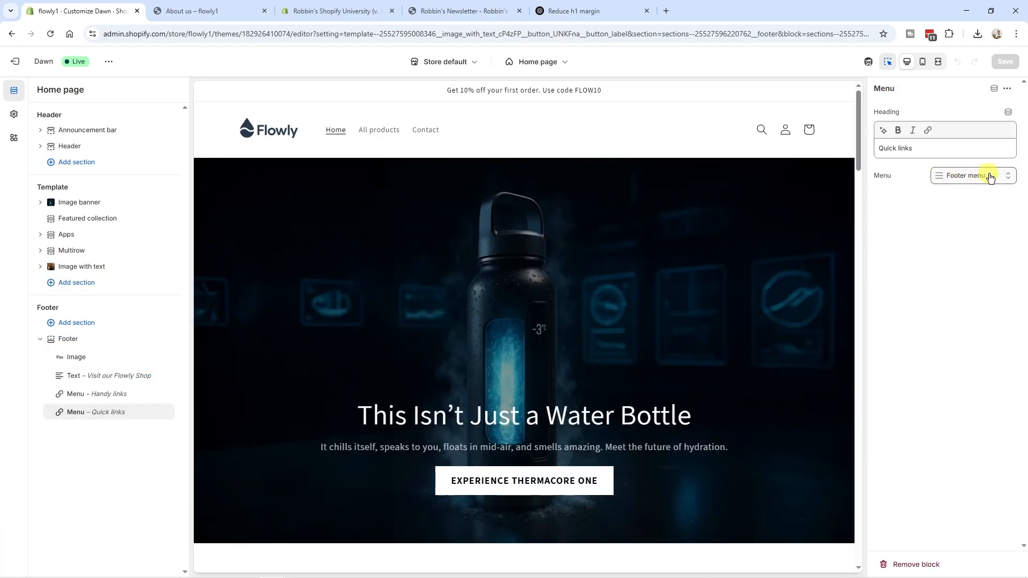
{"action": "left_click", "coordinate": [990, 177]}
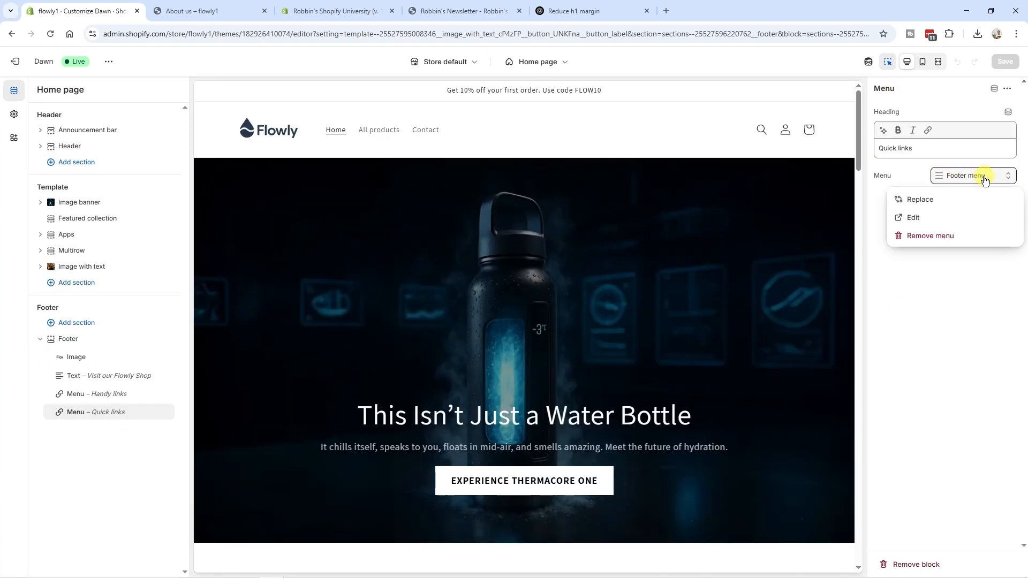
{"action": "left_click", "coordinate": [940, 200]}
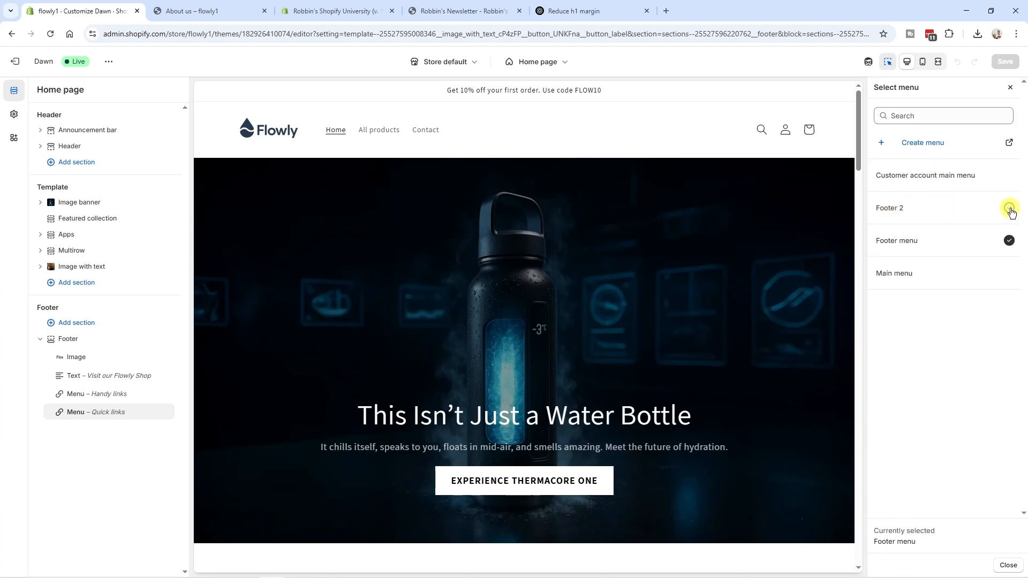
{"action": "left_click", "coordinate": [1011, 208]}
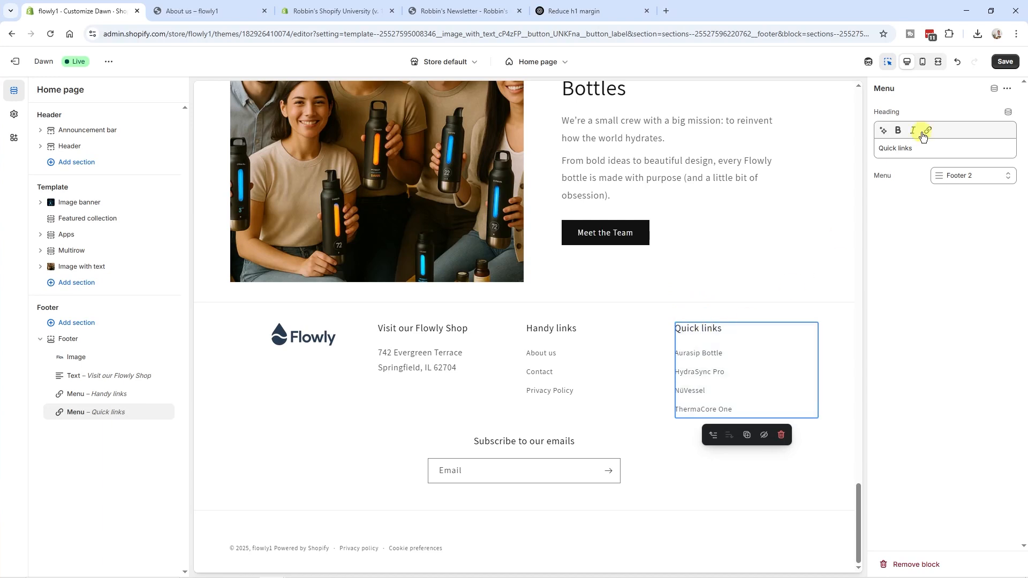
- Set the second footer menu's heading to "Our Smartest Bottles" and save the theme
{"action": "triple_click", "coordinate": [923, 148]}
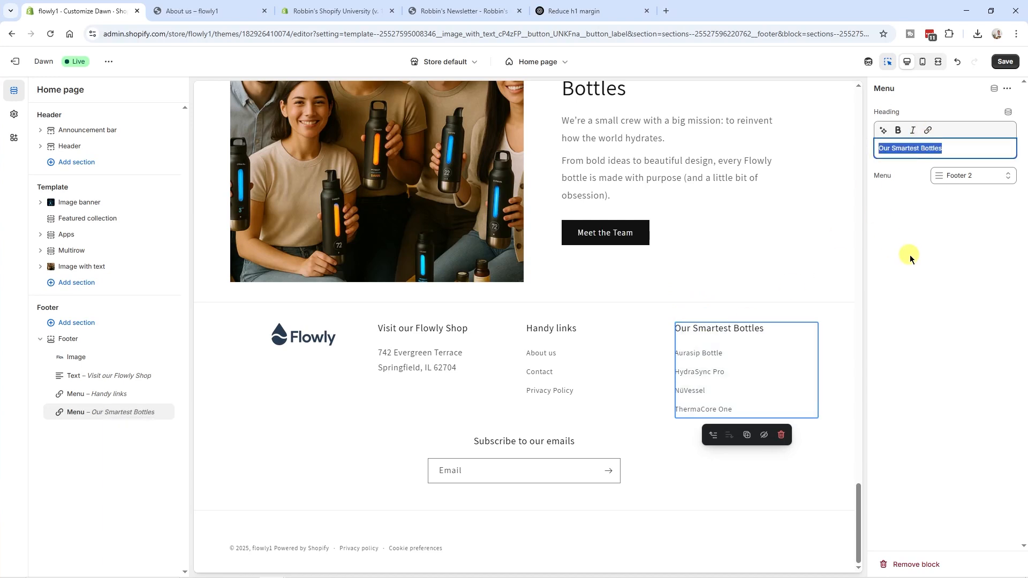
{"action": "left_click", "coordinate": [920, 260]}
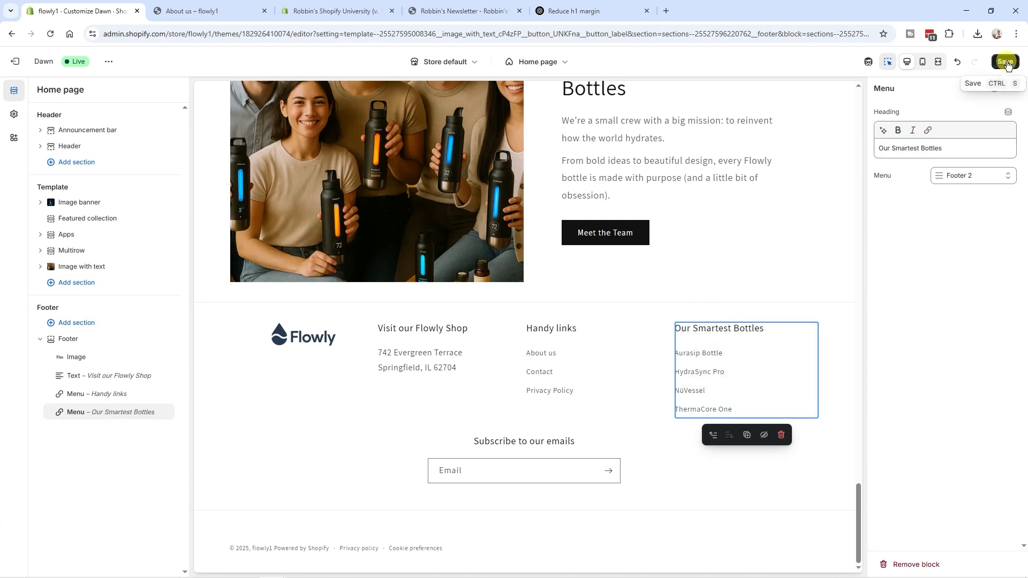
{"action": "left_click", "coordinate": [1006, 62]}
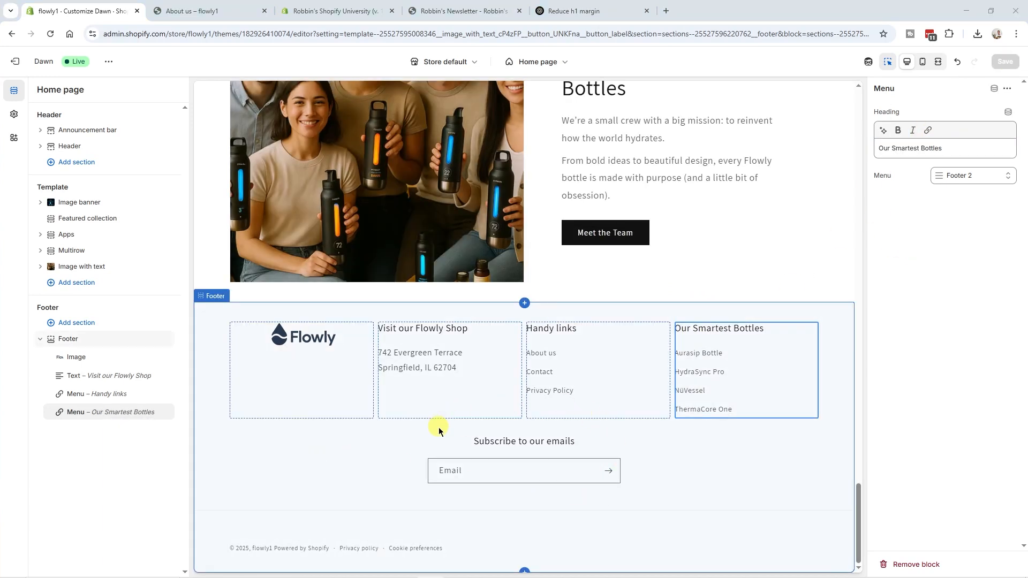
{"action": "left_click", "coordinate": [74, 340]}
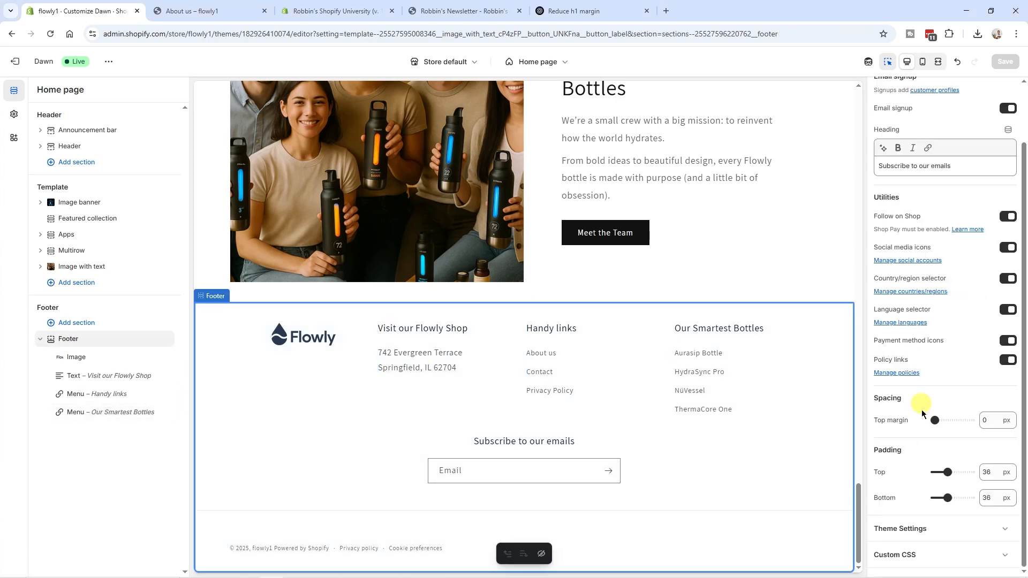
{"action": "left_click", "coordinate": [917, 533]}
{"action": "left_click", "coordinate": [906, 245]}
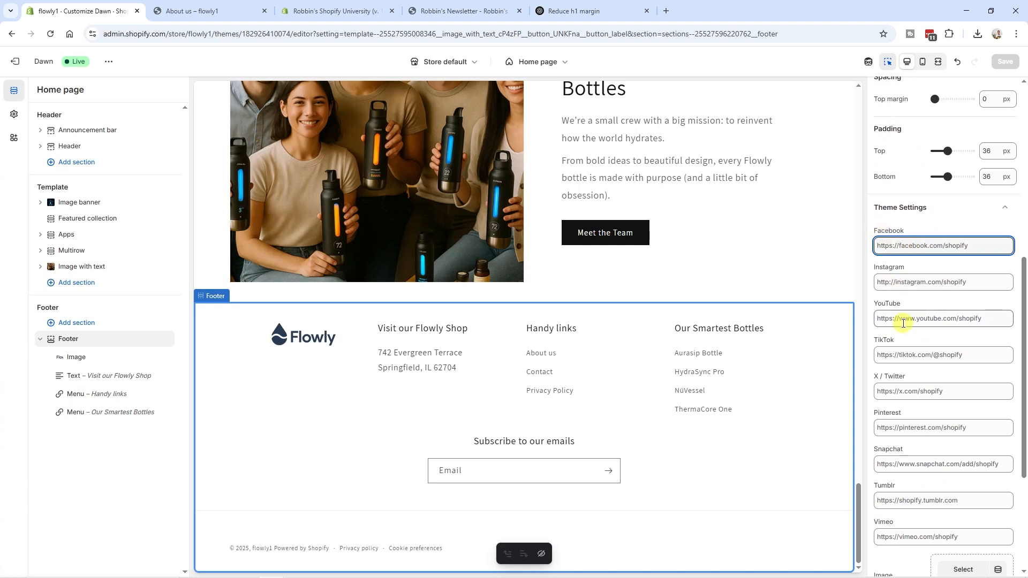
{"action": "type", "text": "https://facebook.com"}
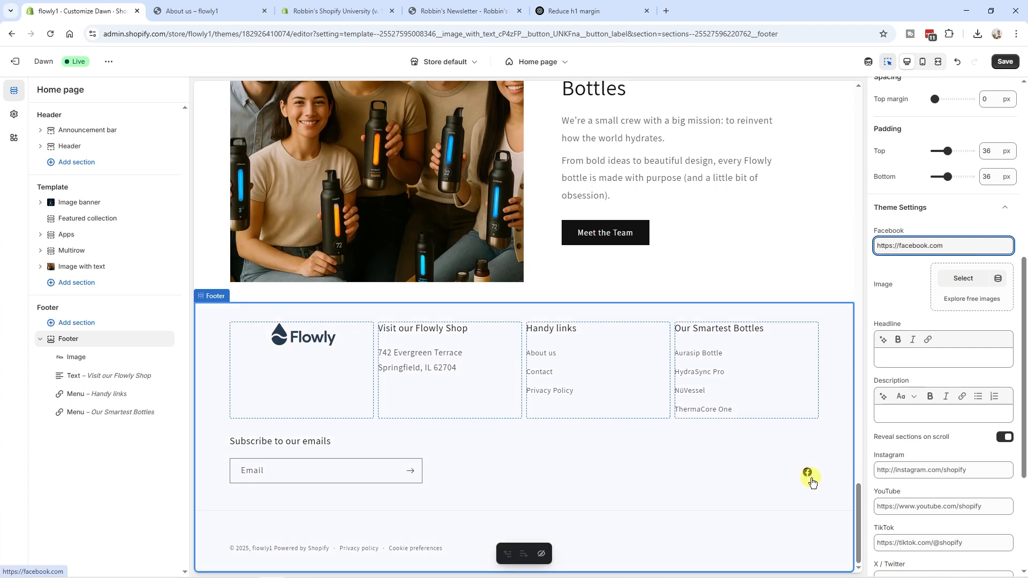
{"action": "left_click", "coordinate": [921, 63]}
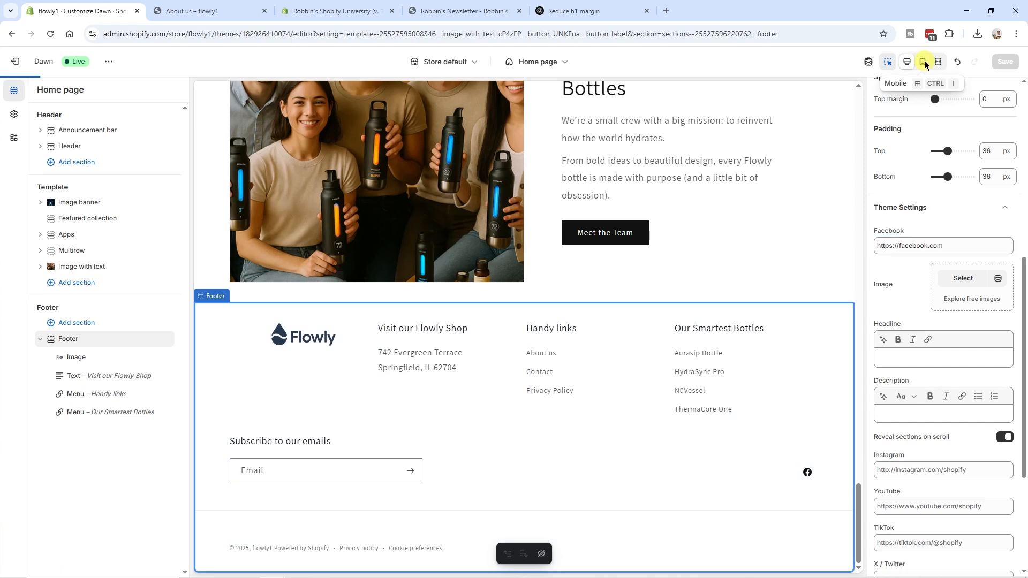
{"action": "scroll", "coordinate": [535, 340], "scroll_direction": "down", "scroll_amount": 10}
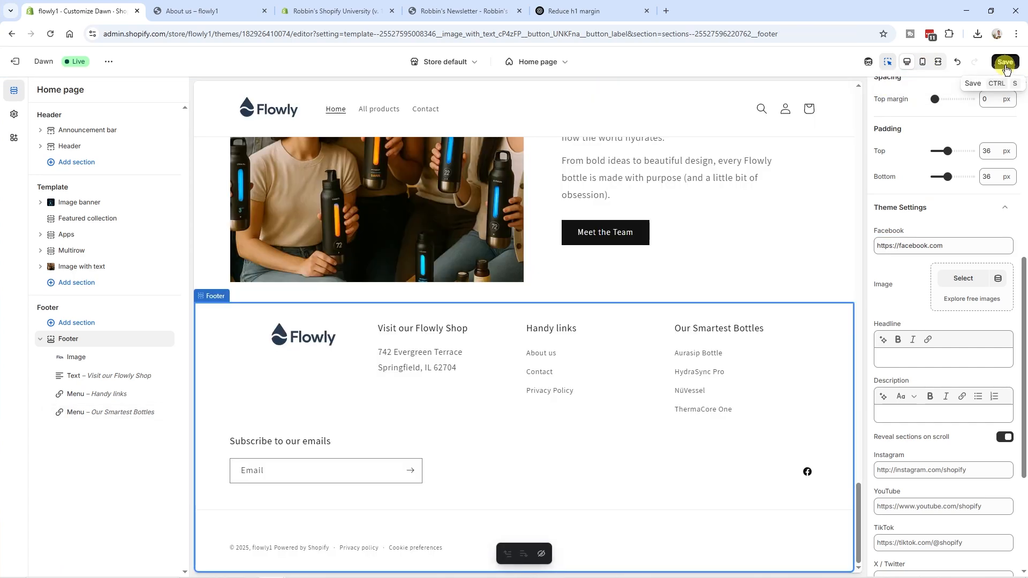
{"action": "left_click", "coordinate": [1005, 64]}
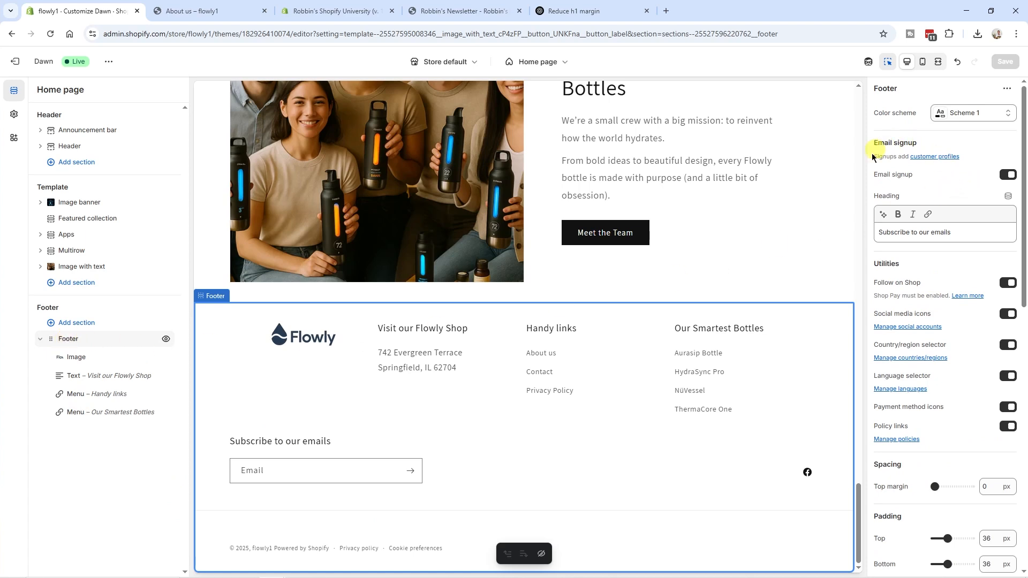
- Review the footer's email signup option and Shopify Email's pricing terms: free monthly sends, cost of additional emails and commitments
{"action": "left_click", "coordinate": [1007, 175]}
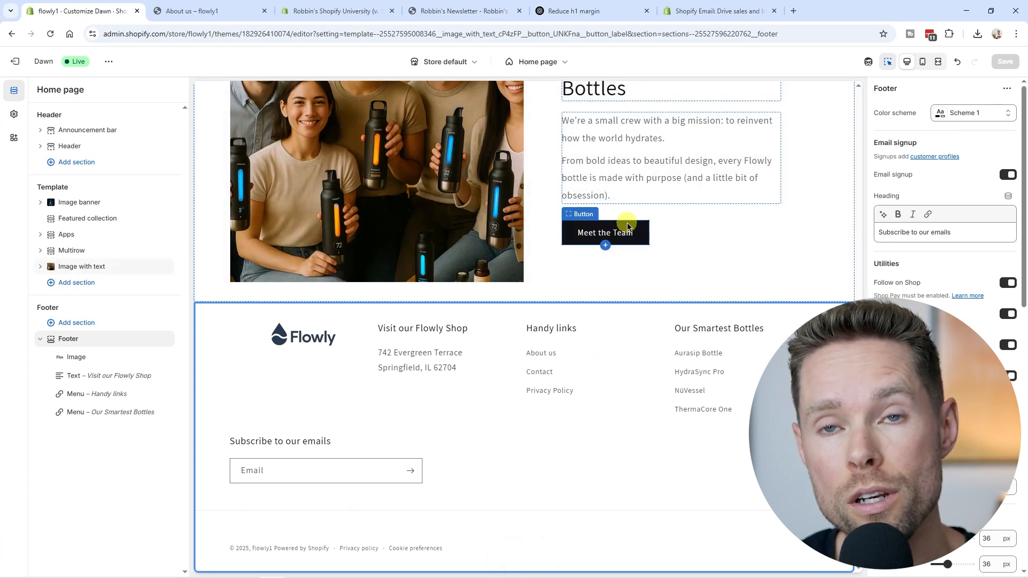
{"action": "key", "text": "ctrl+shift+Tab"}
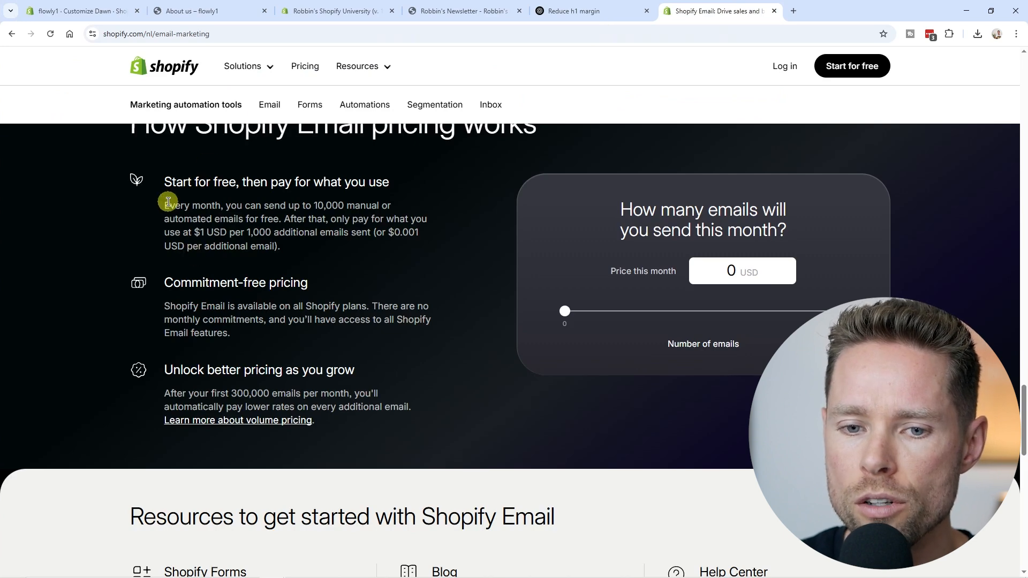
{"action": "left_click_drag", "start_coordinate": [162, 206], "coordinate": [284, 219]}
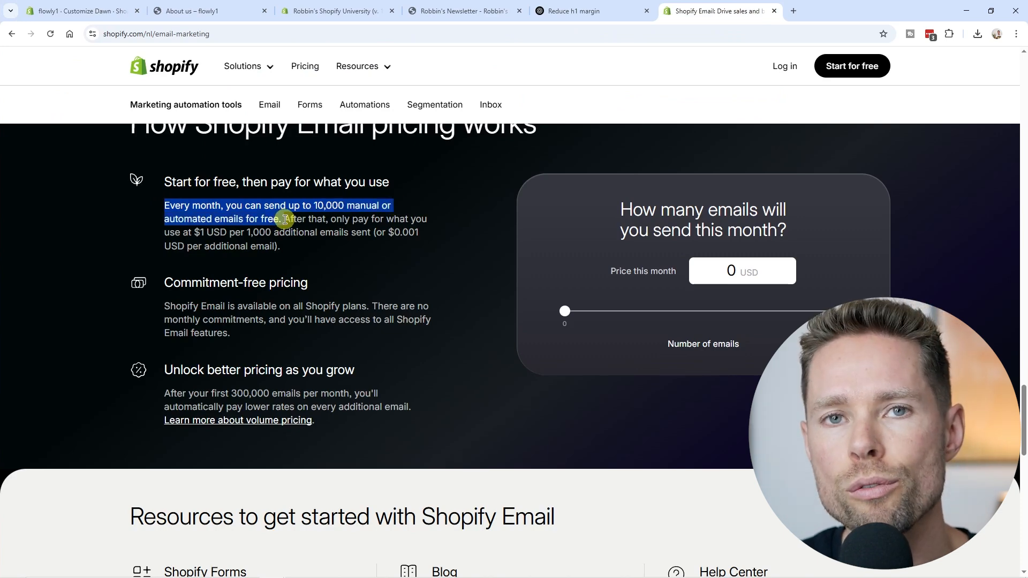
{"action": "left_click", "coordinate": [289, 220]}
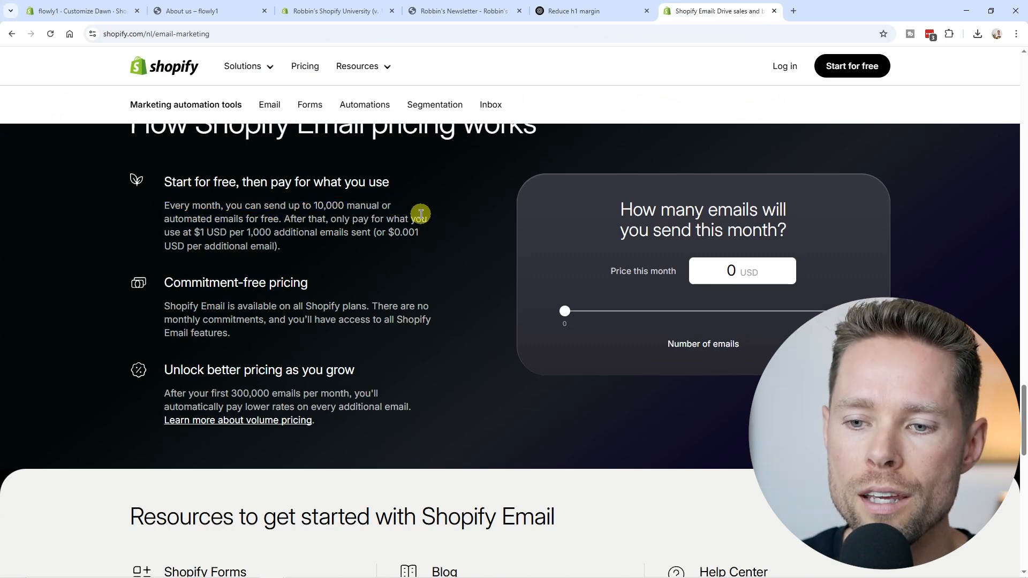
{"action": "left_click_drag", "start_coordinate": [194, 232], "coordinate": [367, 231]}
{"action": "left_click_drag", "start_coordinate": [164, 306], "coordinate": [293, 319]}
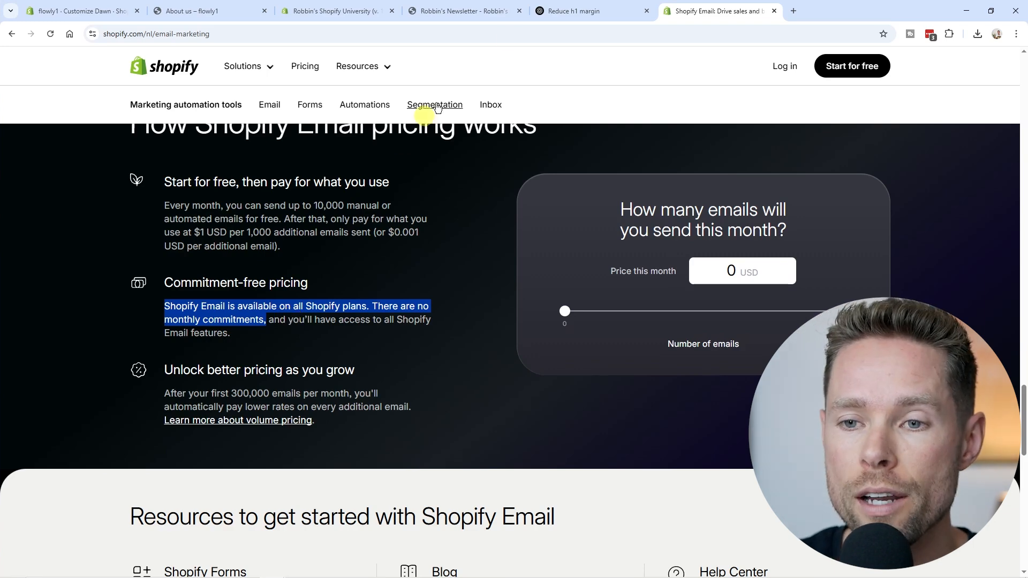
{"action": "left_click", "coordinate": [465, 10]}
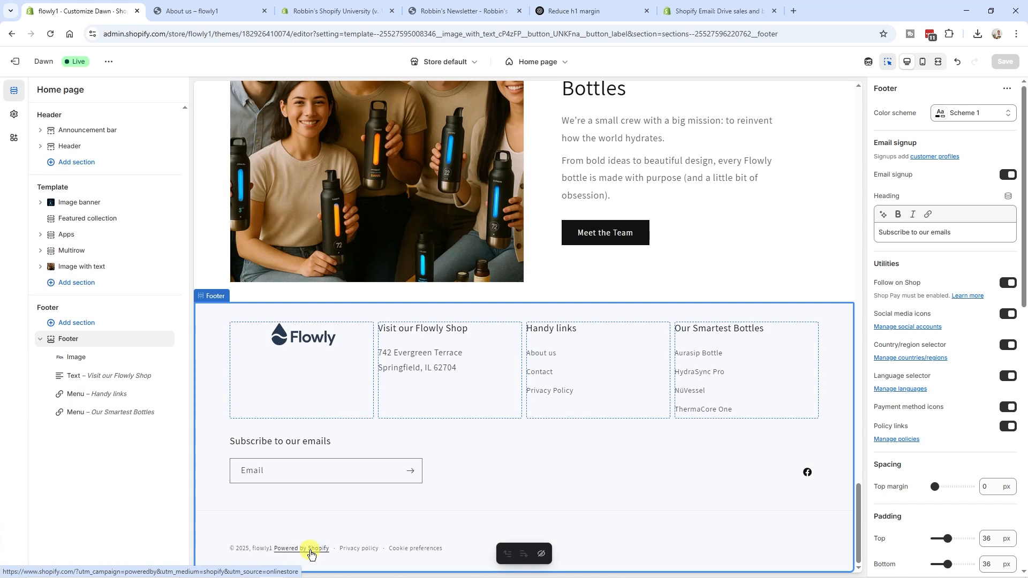
- Find the "Powered by Shopify" link text in Dawn's default theme content, clear it and save
{"action": "left_click", "coordinate": [26, 62]}
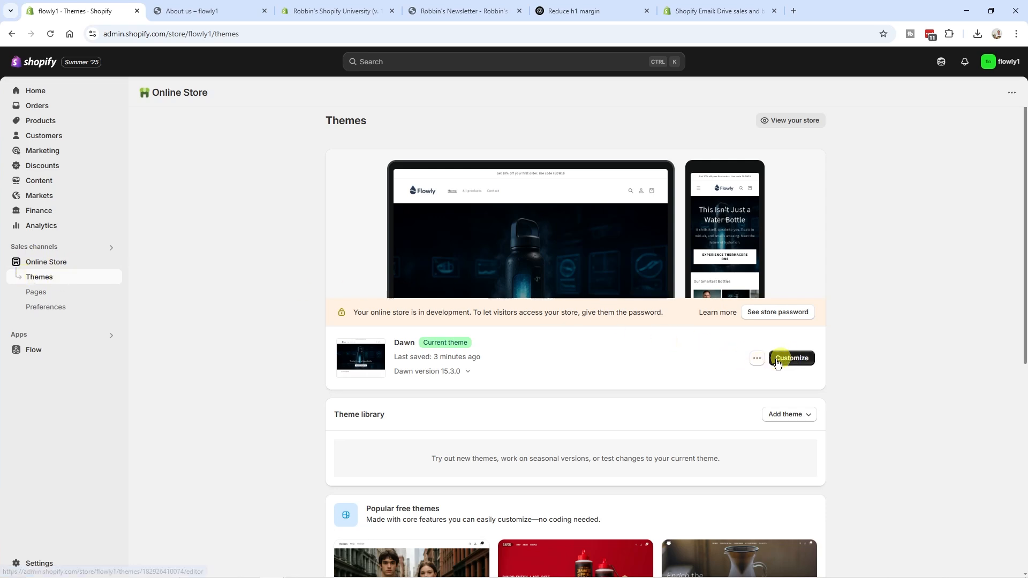
{"action": "left_click", "coordinate": [757, 358]}
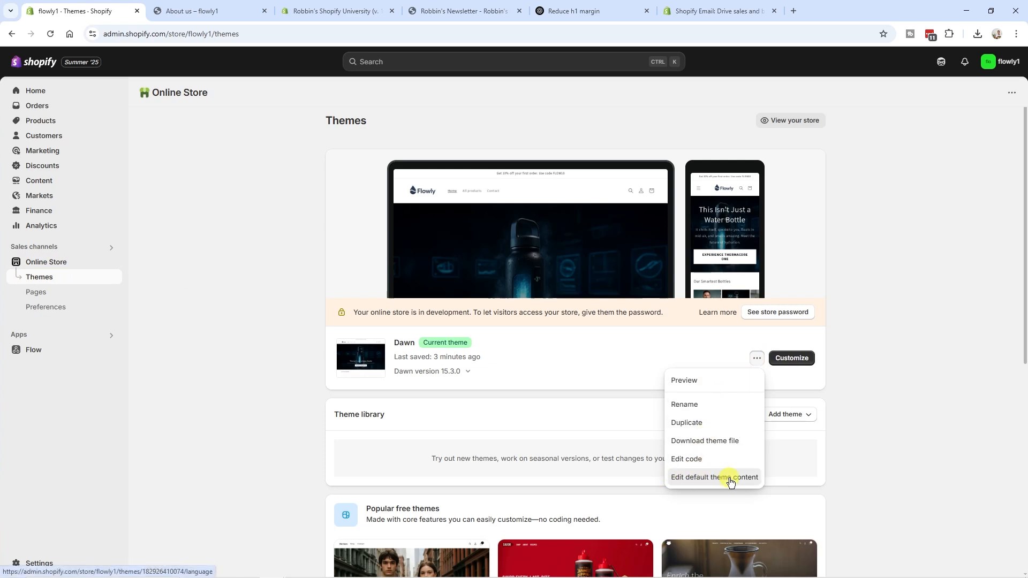
{"action": "left_click", "coordinate": [730, 480]}
{"action": "left_click", "coordinate": [978, 161]}
{"action": "type", "text": "powered by"}
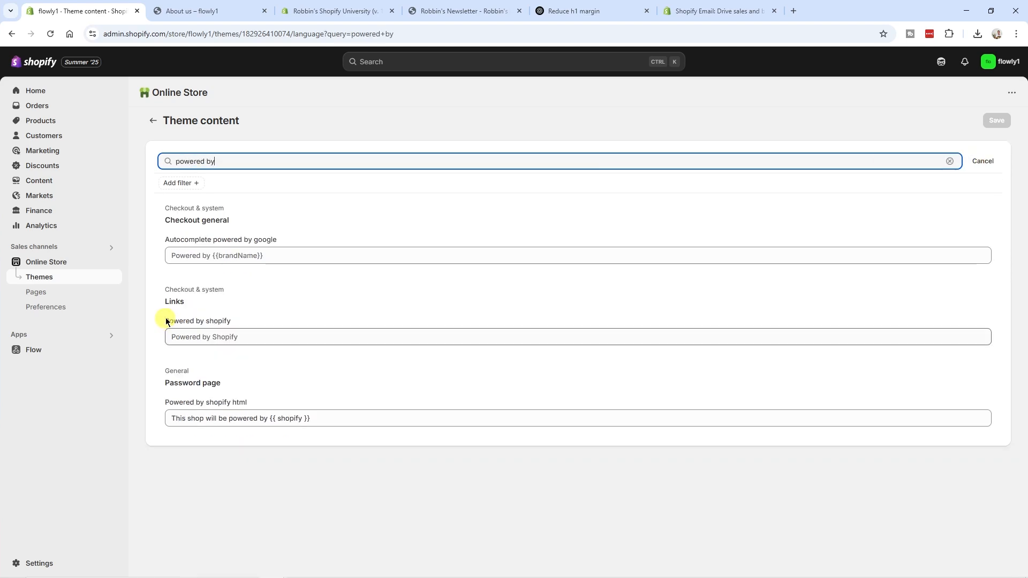
{"action": "left_click", "coordinate": [205, 338]}
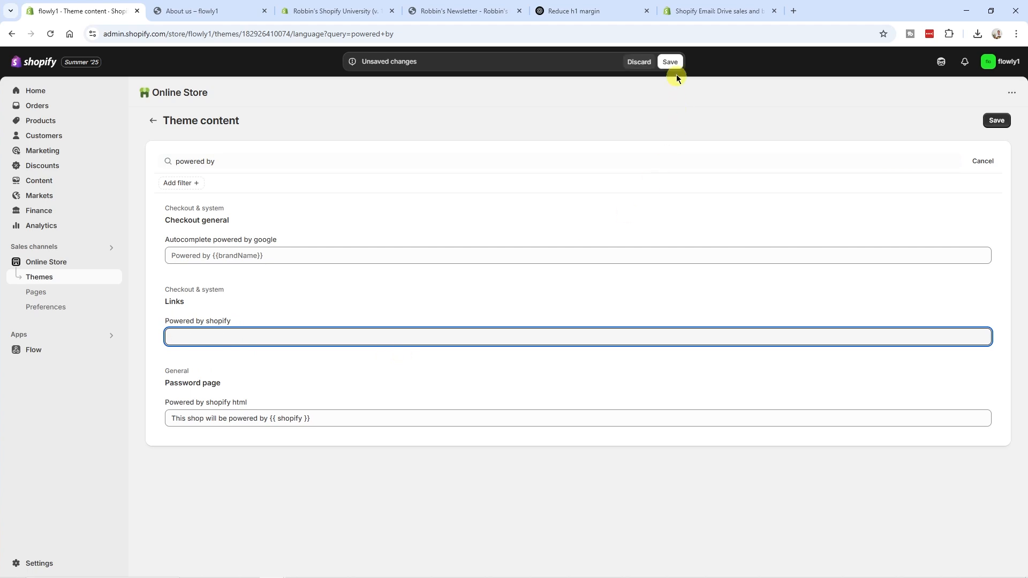
{"action": "left_click", "coordinate": [671, 62]}
- Open the storefront's home page and check the copyright line at the end of the footer
{"action": "left_click", "coordinate": [193, 10]}
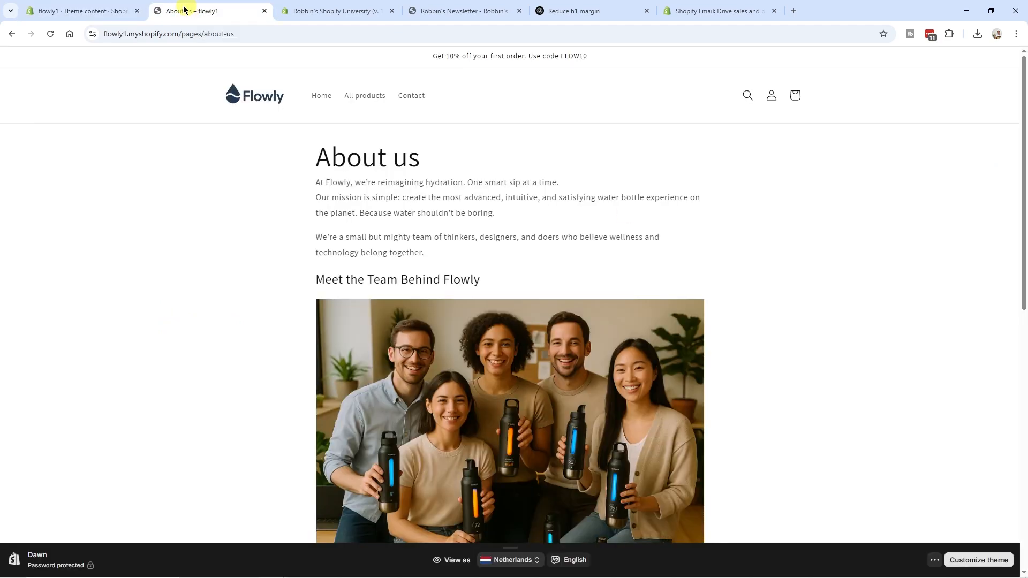
{"action": "left_click", "coordinate": [256, 102]}
{"action": "left_click_drag", "start_coordinate": [1024, 70], "coordinate": [1024, 490]}
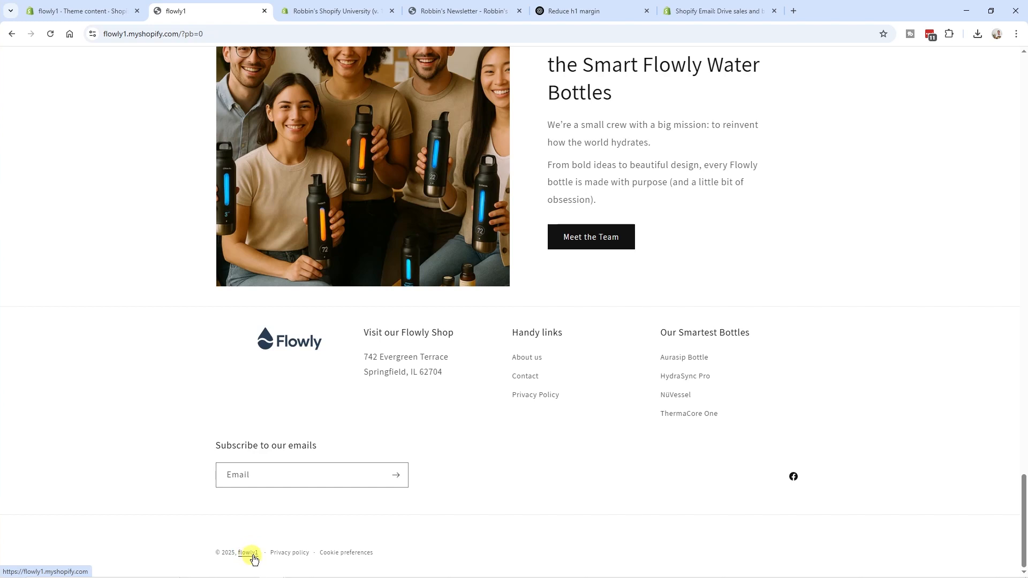
{"action": "double_click", "coordinate": [244, 553]}
{"action": "left_click", "coordinate": [250, 542]}
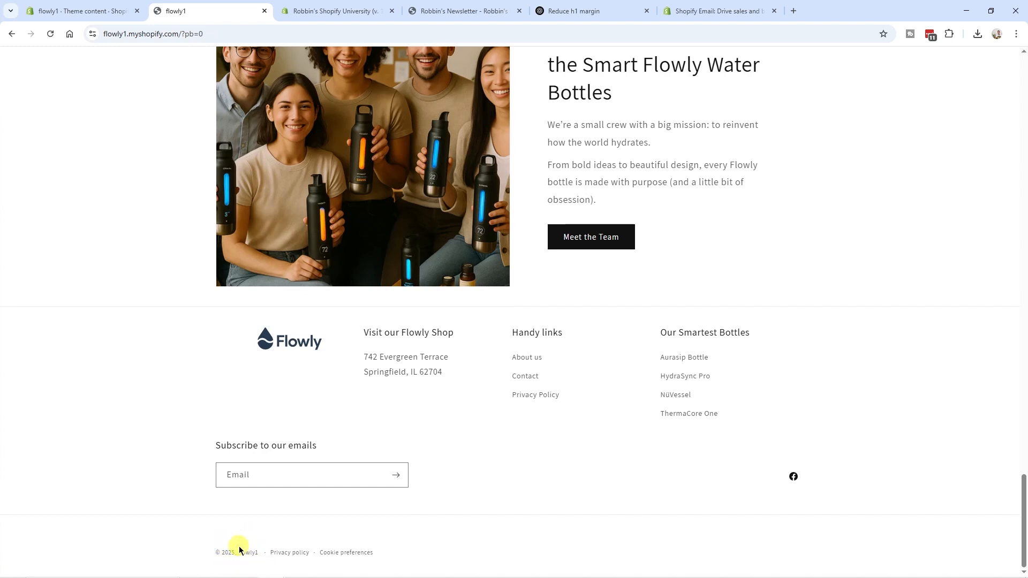
- Change the store name to "Flowly" in the general store details and save
{"action": "left_click", "coordinate": [94, 16]}
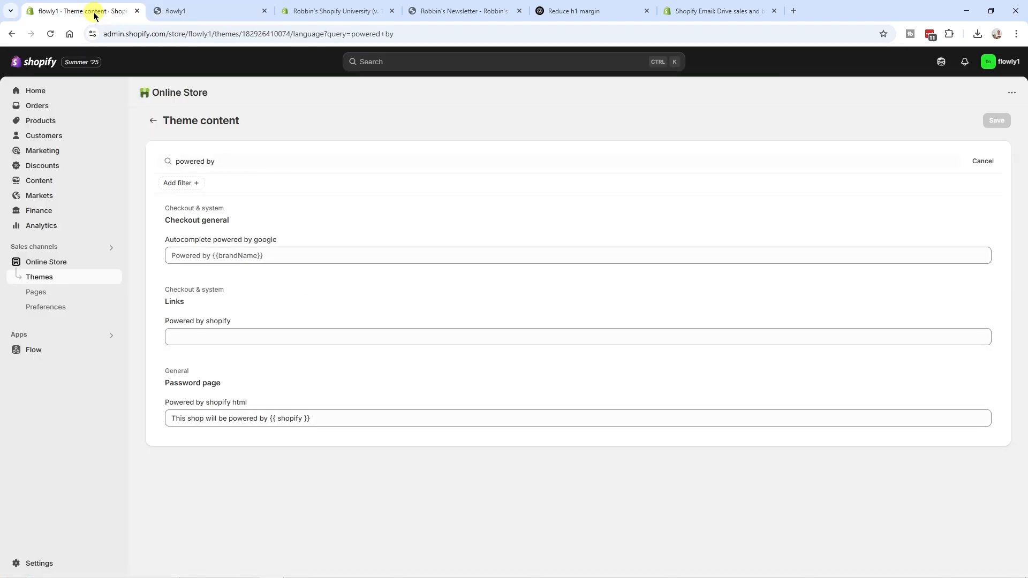
{"action": "left_click", "coordinate": [51, 566]}
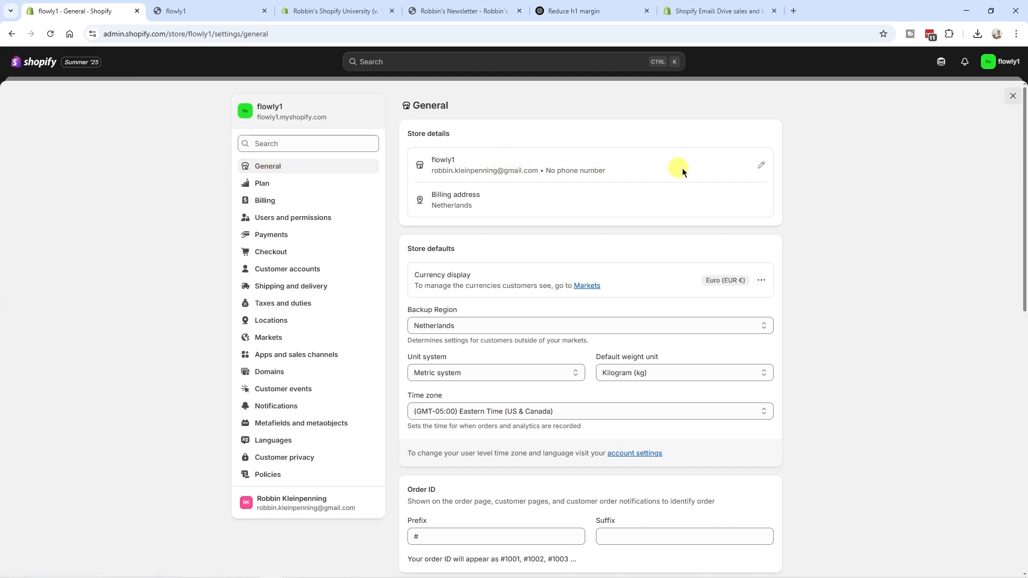
{"action": "left_click", "coordinate": [763, 170]}
{"action": "left_click_drag", "start_coordinate": [423, 275], "coordinate": [307, 274]}
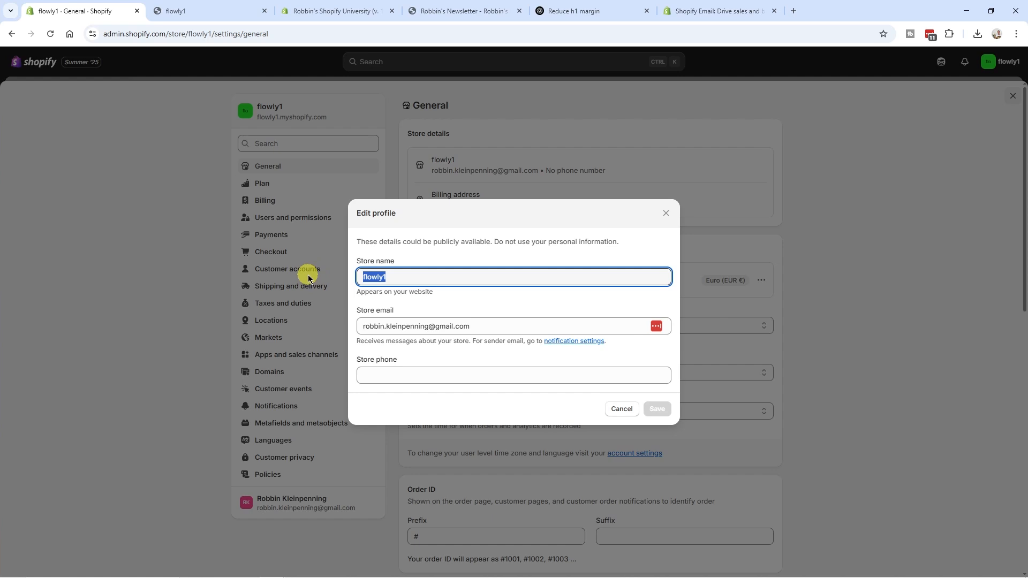
{"action": "type", "text": "Flowly"}
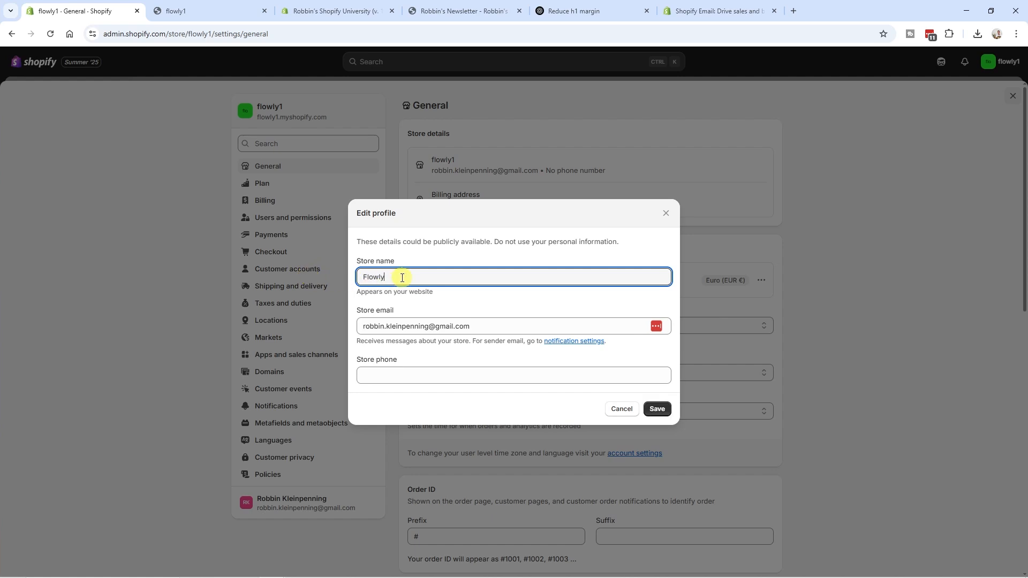
{"action": "left_click", "coordinate": [657, 410]}
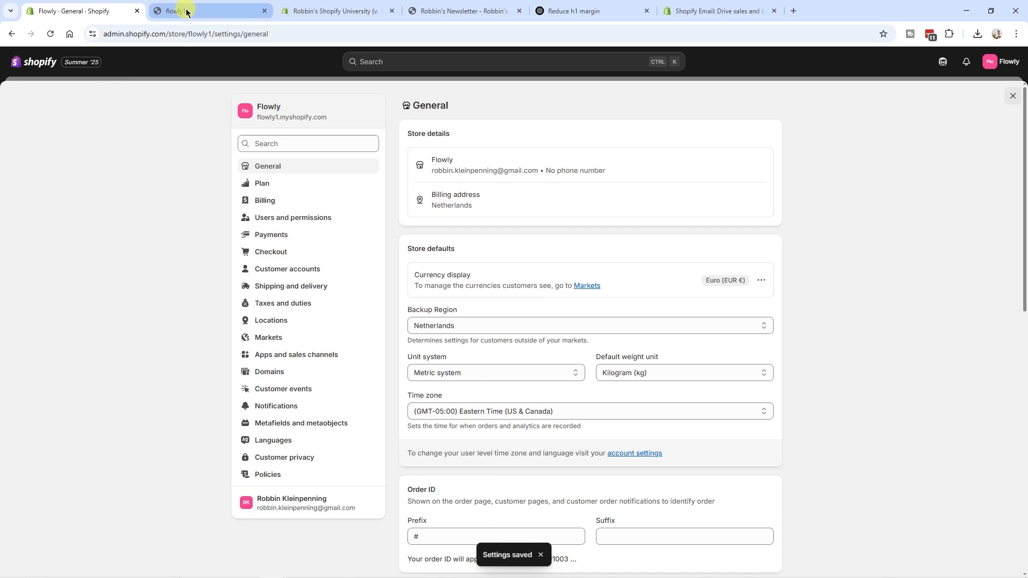
- Reload the storefront to check the store name in the footer, and review the About us and Contact pages
{"action": "left_click", "coordinate": [182, 11]}
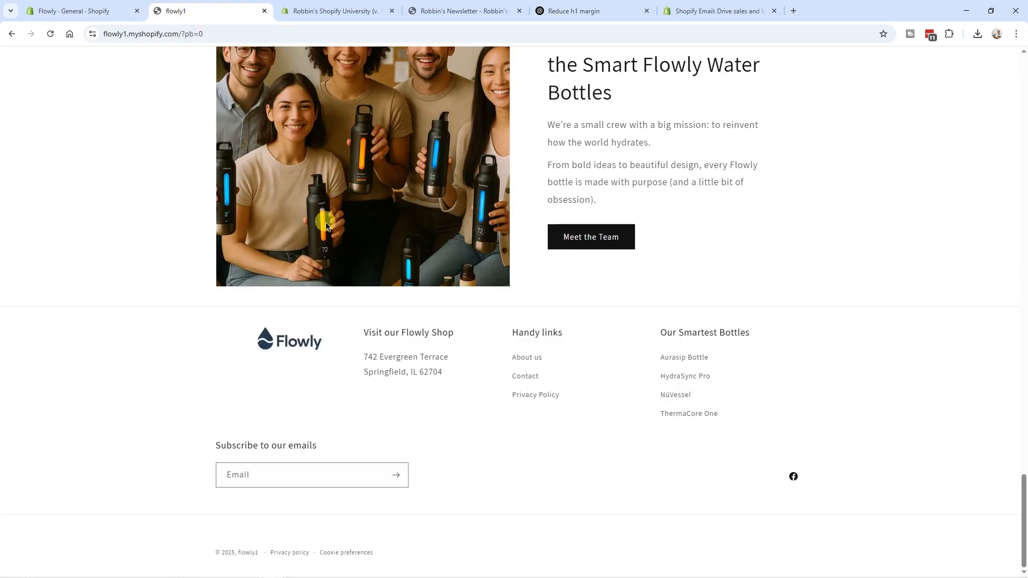
{"action": "key", "text": "F5"}
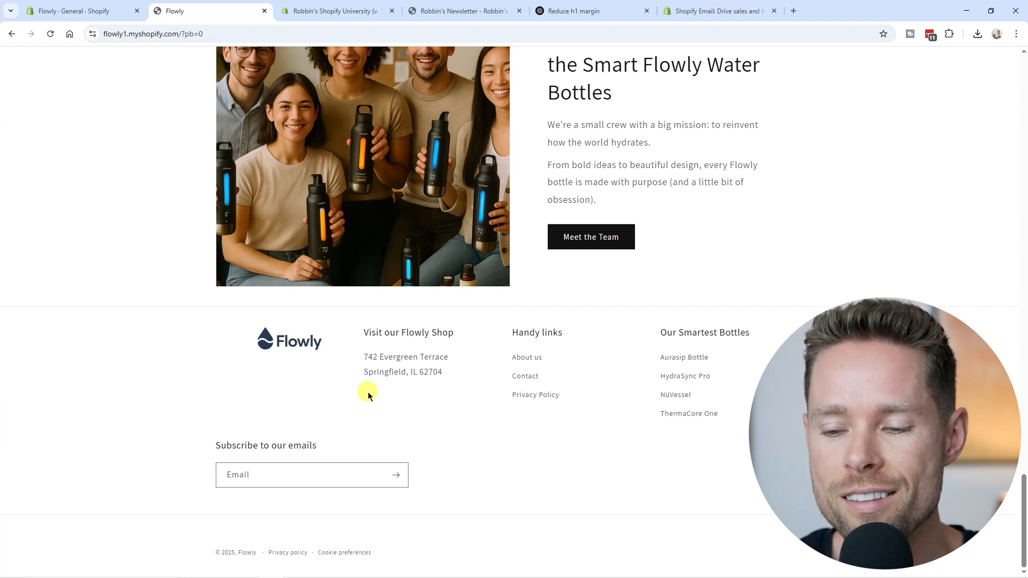
{"action": "left_click", "coordinate": [529, 358]}
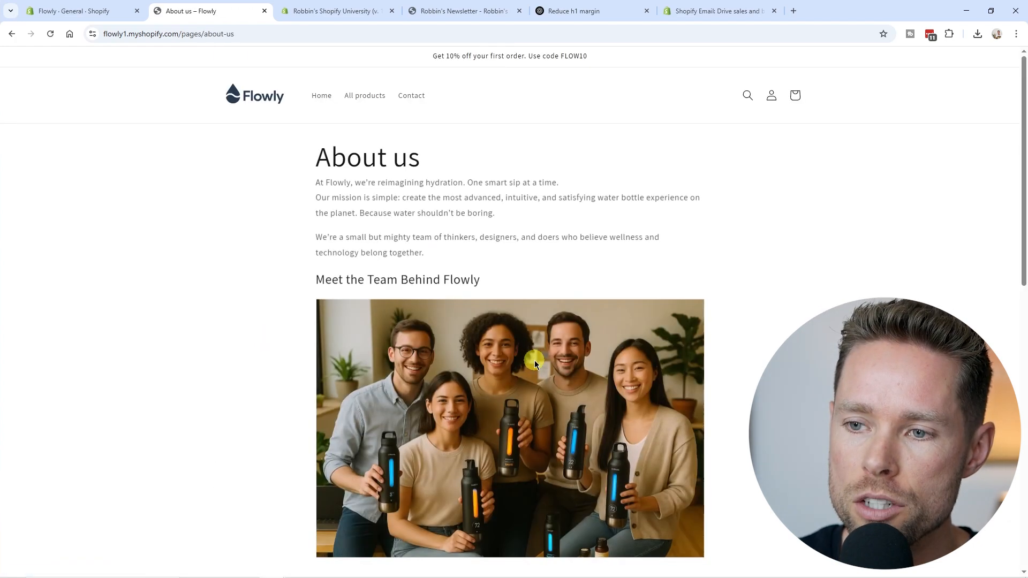
{"action": "left_click", "coordinate": [413, 100]}
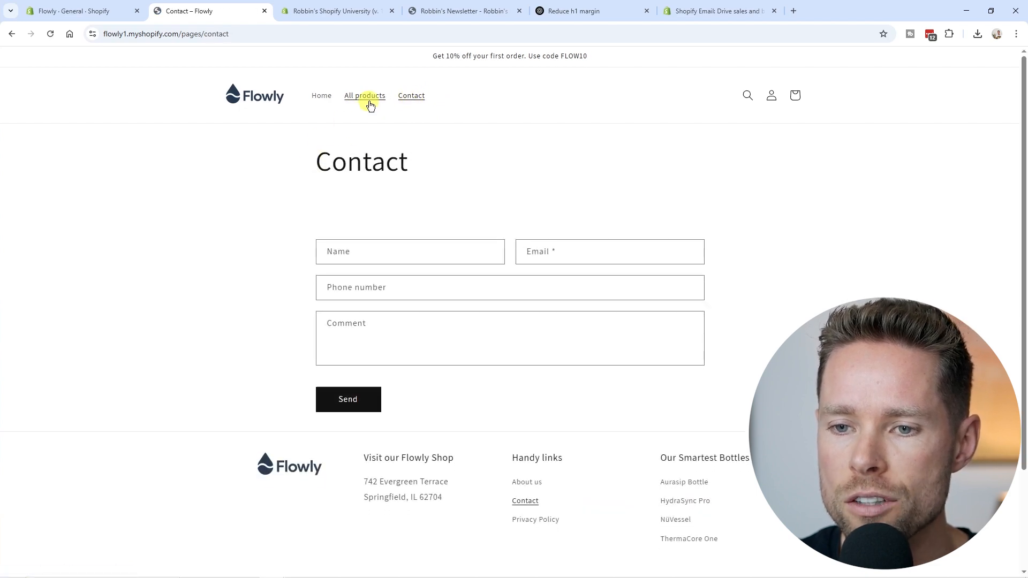
{"action": "double_click", "coordinate": [332, 165]}
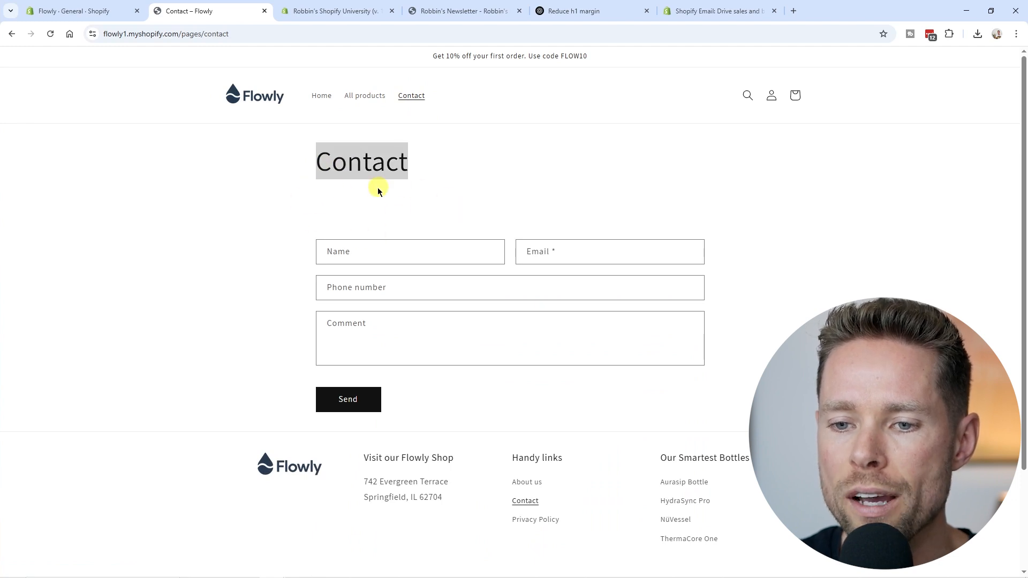
{"action": "left_click_drag", "start_coordinate": [321, 161], "coordinate": [412, 182]}
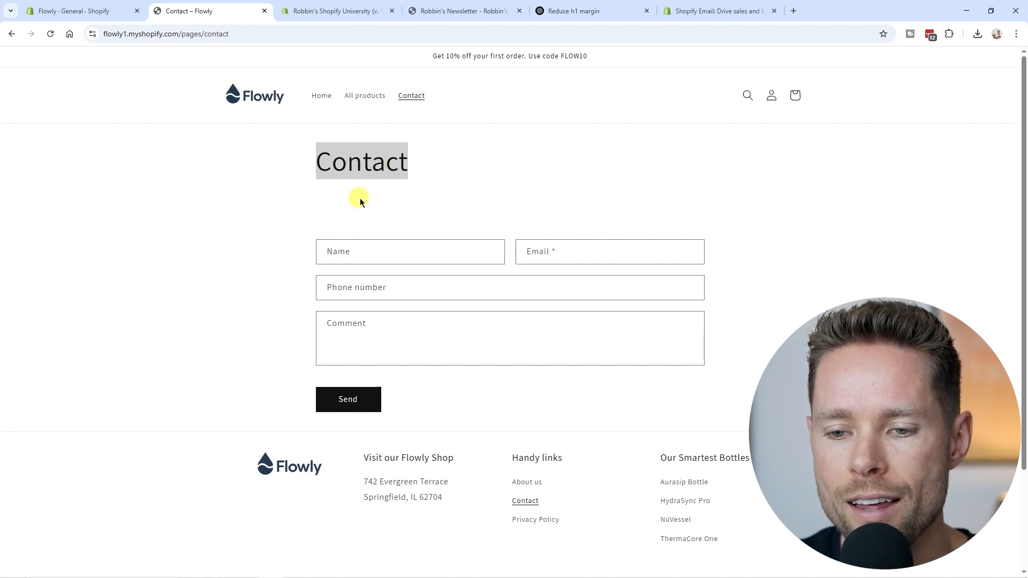
{"action": "left_click", "coordinate": [385, 209]}
- Leave the store settings and open the contact page template in the Dawn theme editor
{"action": "left_click", "coordinate": [75, 11]}
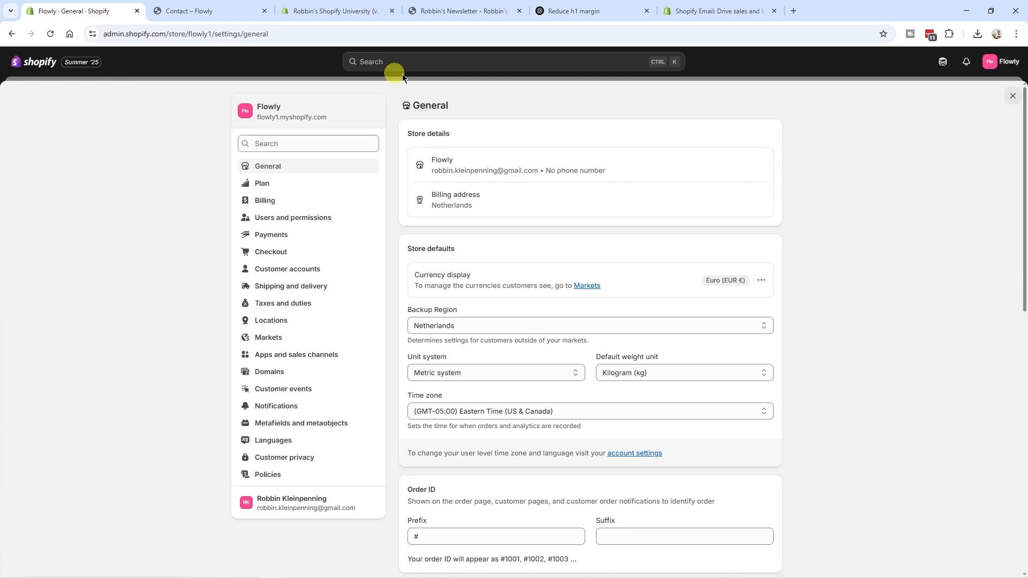
{"action": "left_click", "coordinate": [1013, 98]}
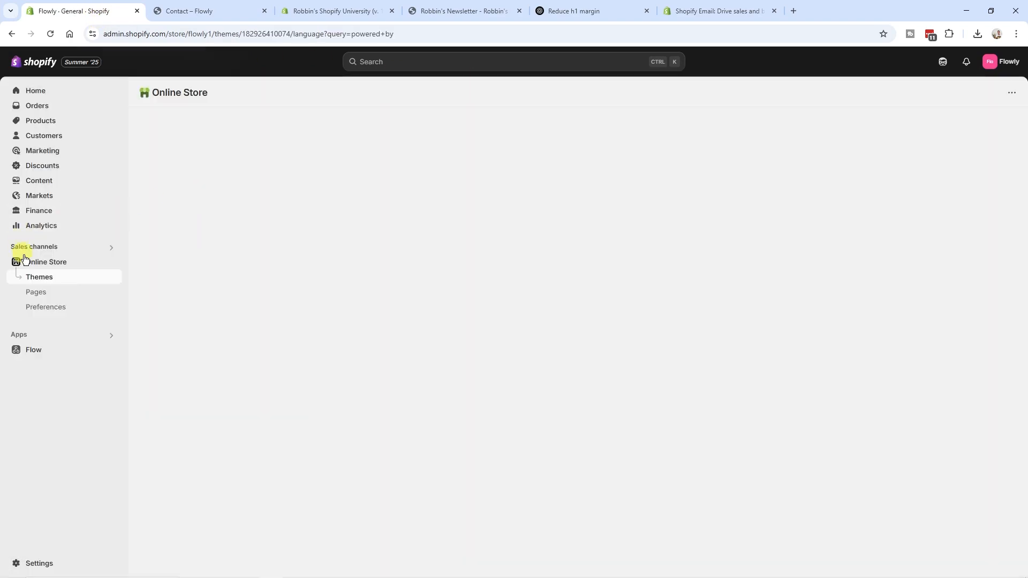
{"action": "left_click", "coordinate": [41, 263]}
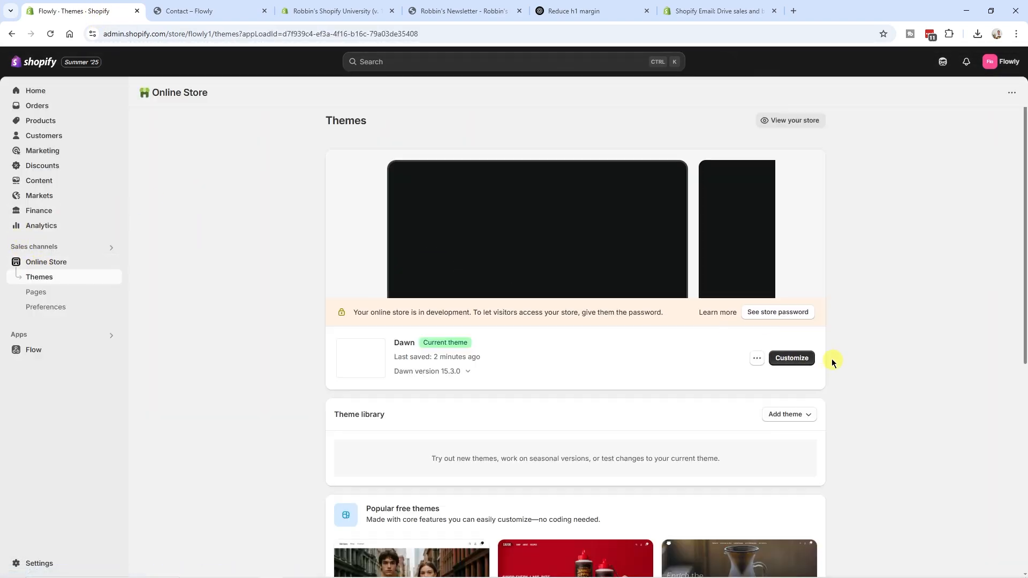
{"action": "left_click", "coordinate": [792, 358]}
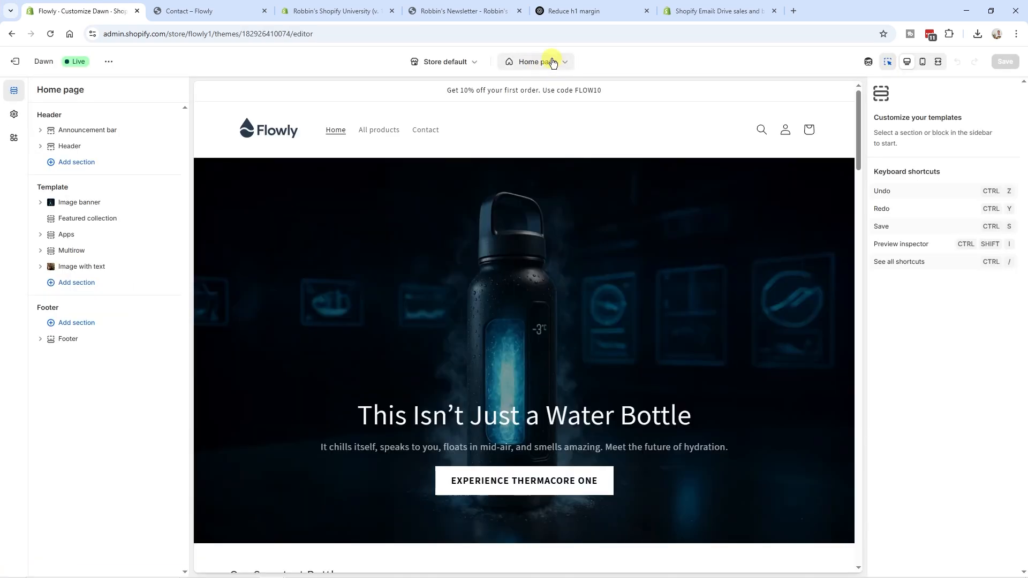
{"action": "left_click", "coordinate": [551, 63]}
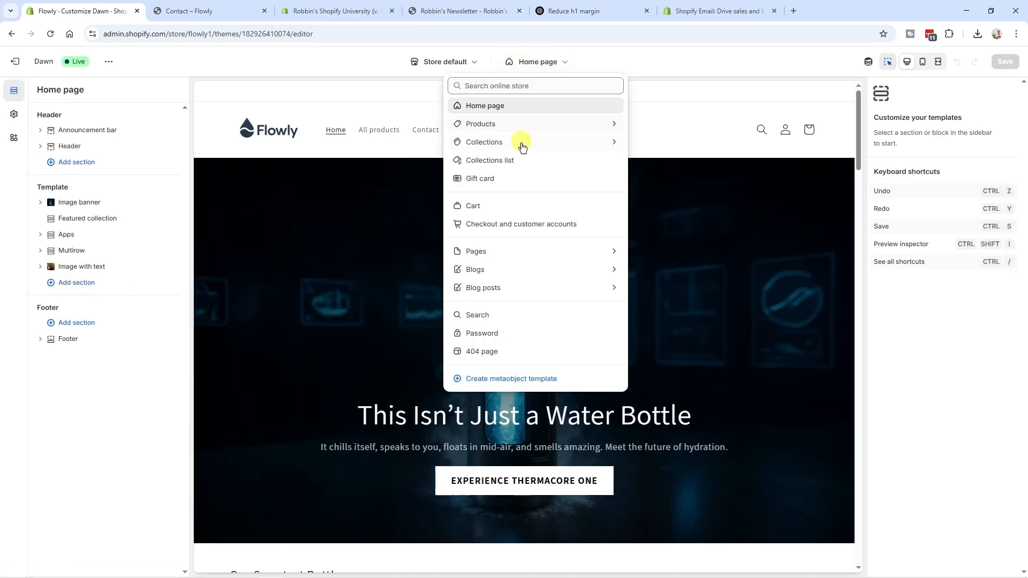
{"action": "left_click", "coordinate": [494, 251]}
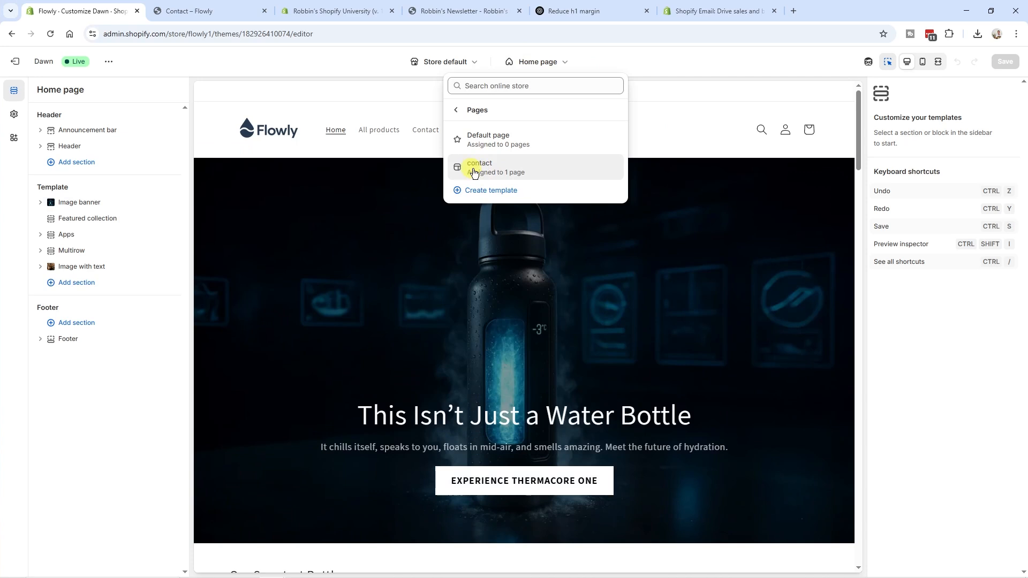
{"action": "left_click", "coordinate": [533, 171]}
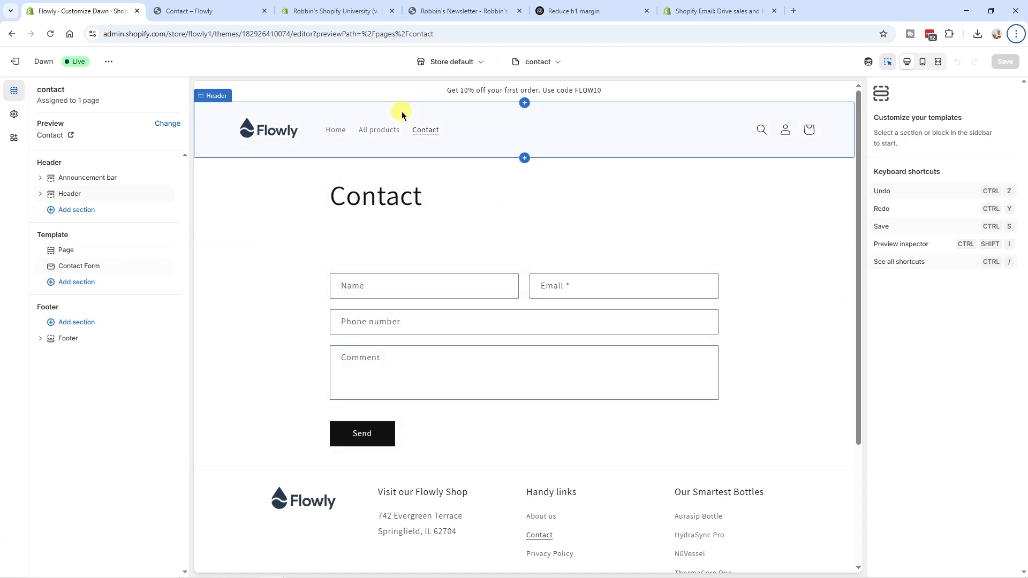
- Copy the h1 margin CSS from ChatGPT into the contact template's Page section custom CSS and set its margin-bottom to 0em
{"action": "left_click", "coordinate": [584, 12]}
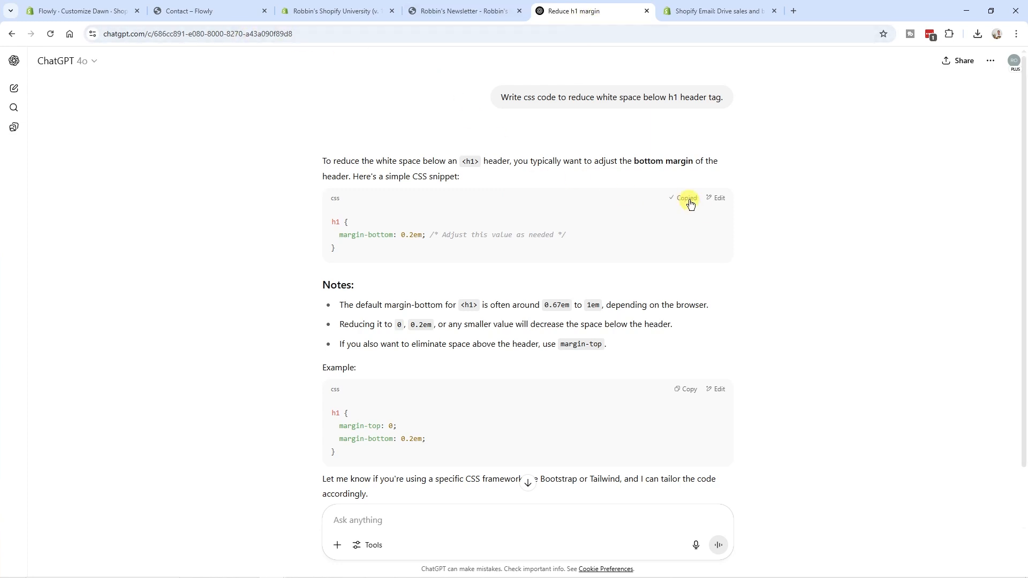
{"action": "left_click", "coordinate": [86, 12]}
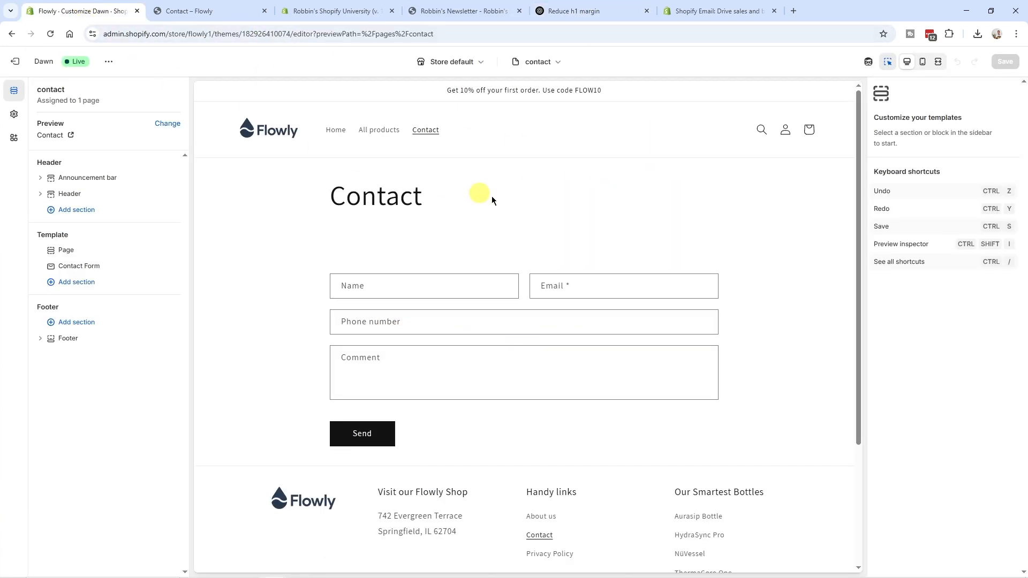
{"action": "left_click", "coordinate": [67, 251]}
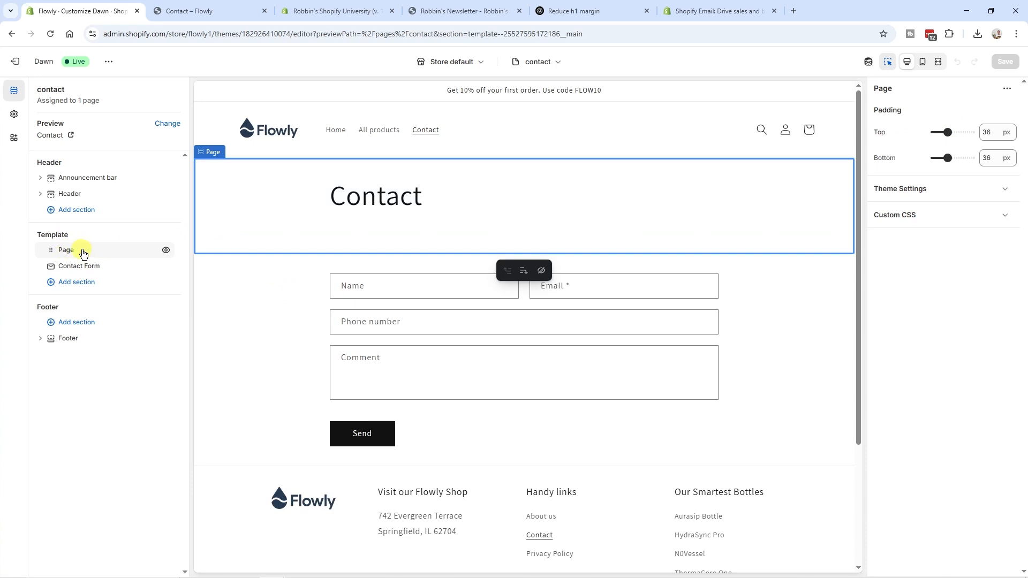
{"action": "left_click", "coordinate": [921, 216]}
{"action": "left_click", "coordinate": [922, 278]}
{"action": "type", "text": "h1 {   margin-bottom: 0.2em; /* Adjust this value as needed */ }"}
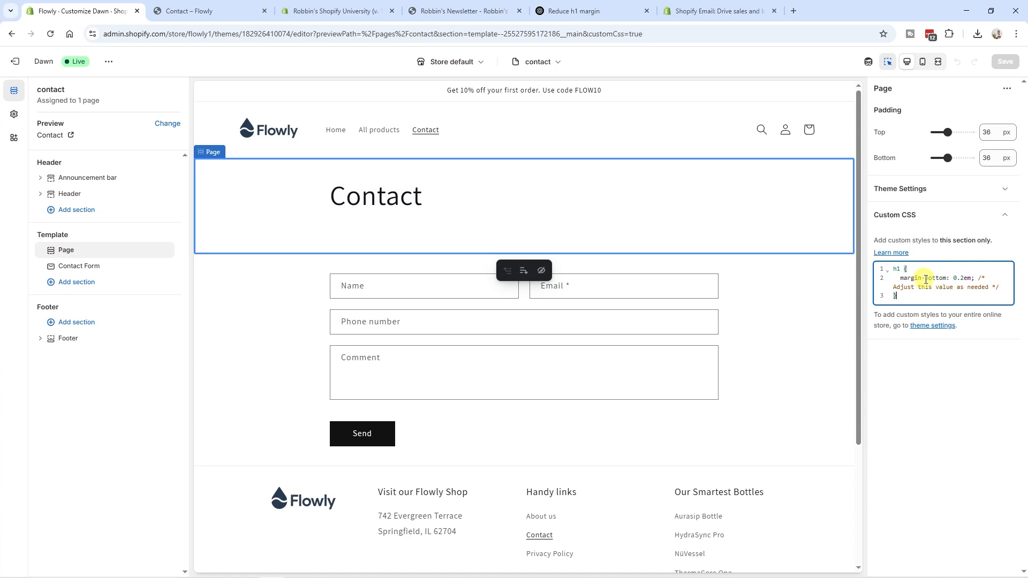
{"action": "key", "text": "BackSpace"}
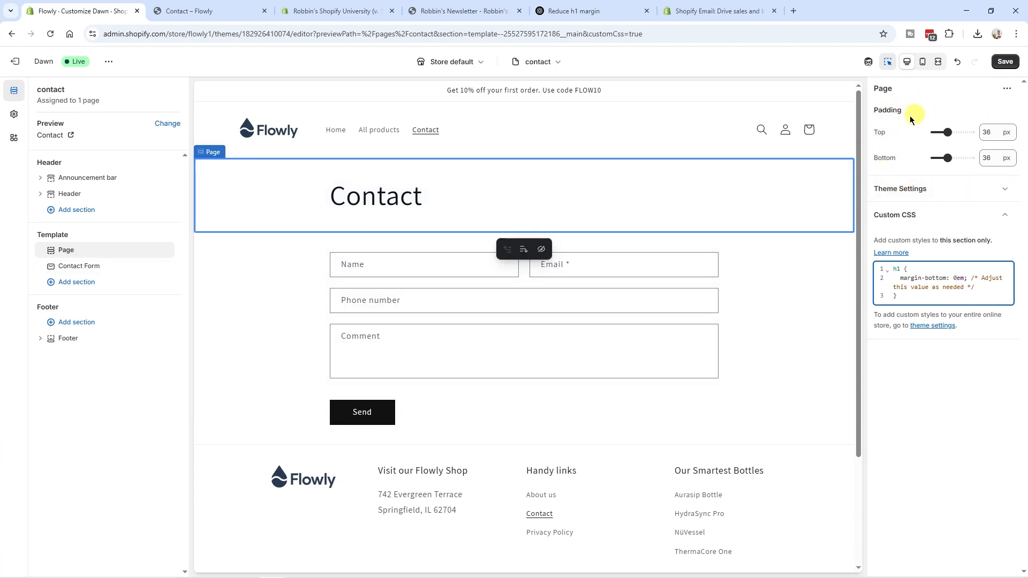
- Set the Page section's bottom padding to 0 px, reduce its top padding, save, and reload the storefront Contact page
{"action": "left_click", "coordinate": [948, 158]}
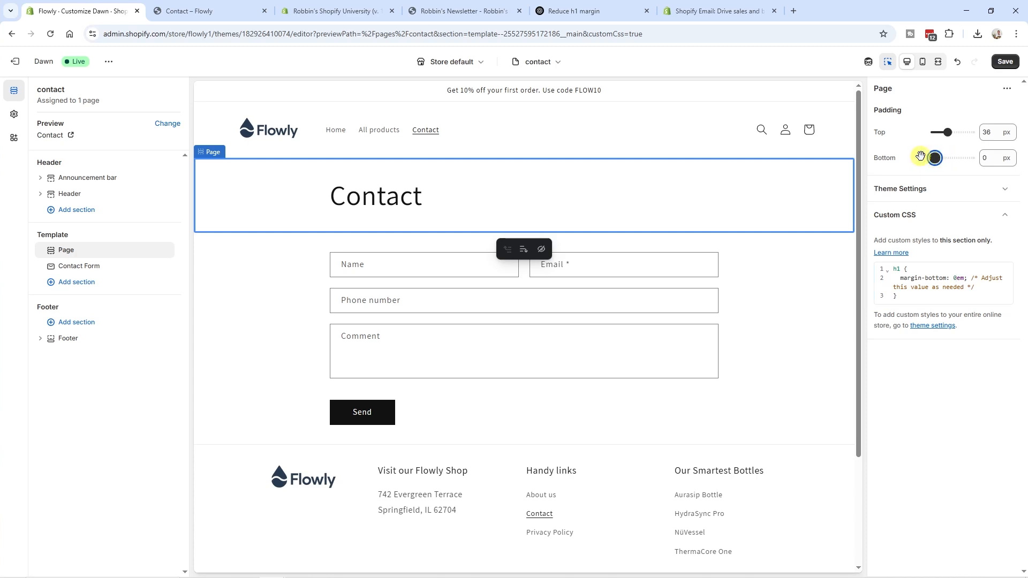
{"action": "double_click", "coordinate": [993, 131]}
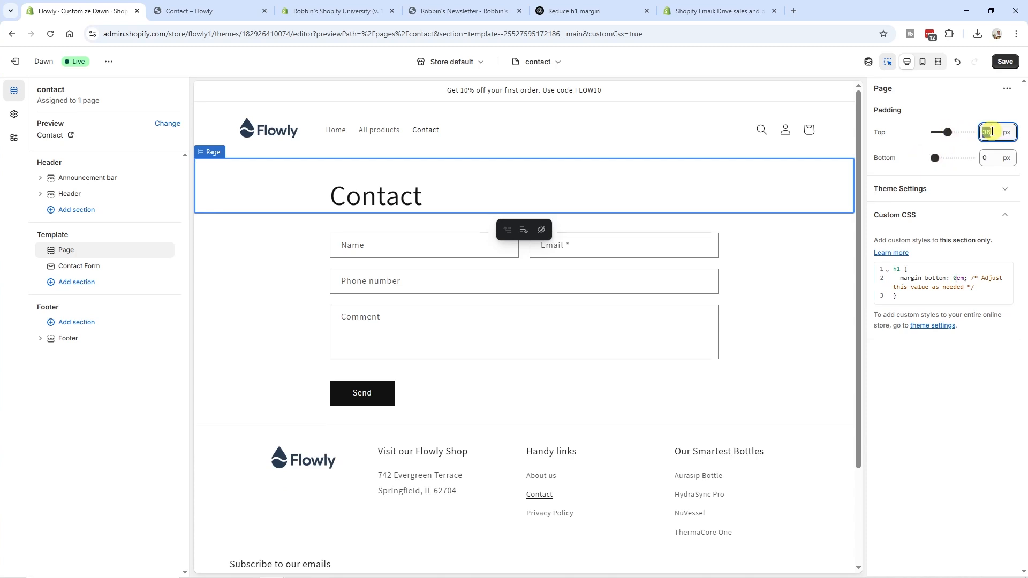
{"action": "left_click", "coordinate": [1005, 61]}
{"action": "left_click", "coordinate": [211, 11]}
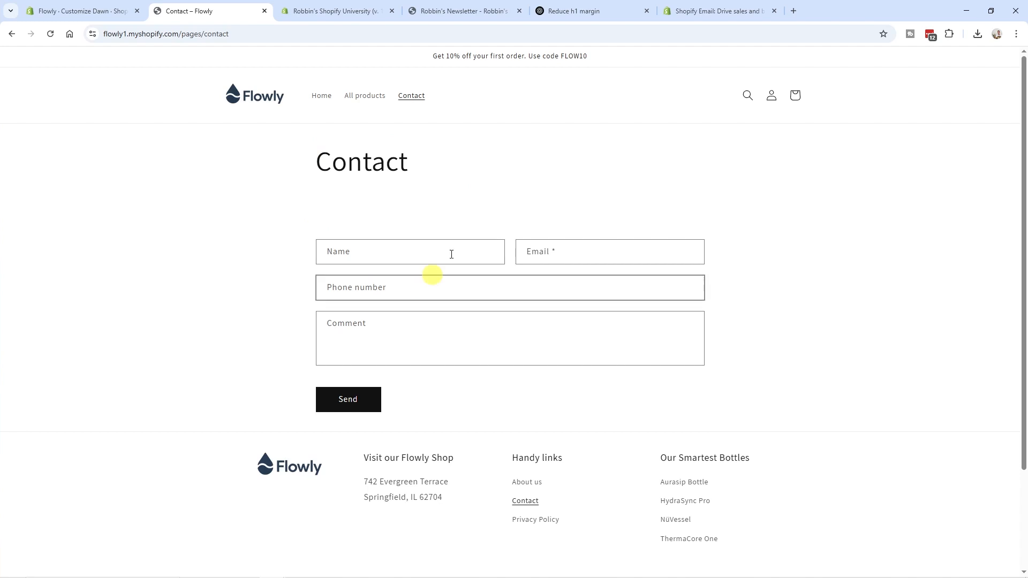
{"action": "left_click", "coordinate": [50, 34]}
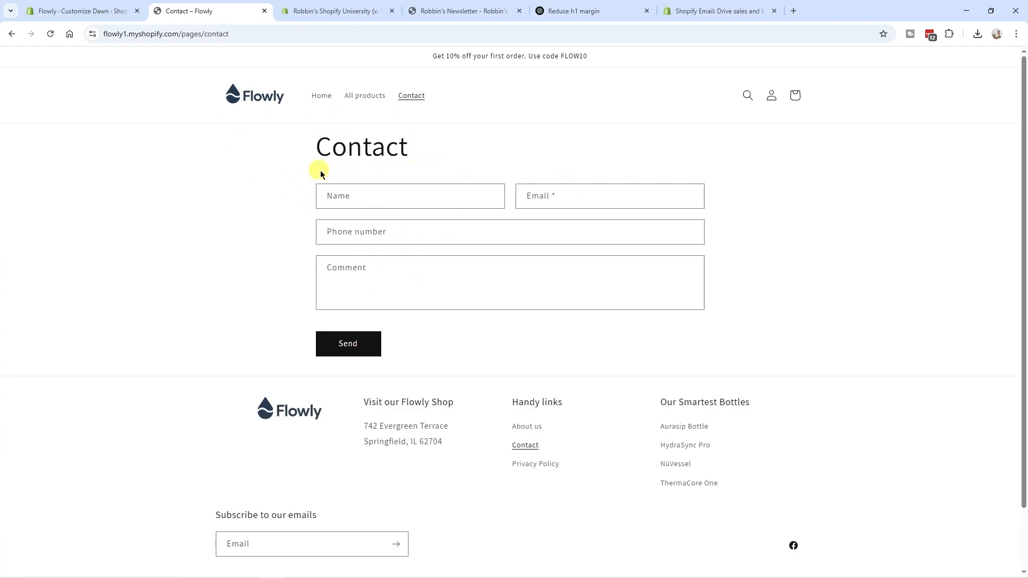
- Set the Contact Form section's top padding to 0 px, save, and reload the storefront Contact page
{"action": "left_click", "coordinate": [84, 12]}
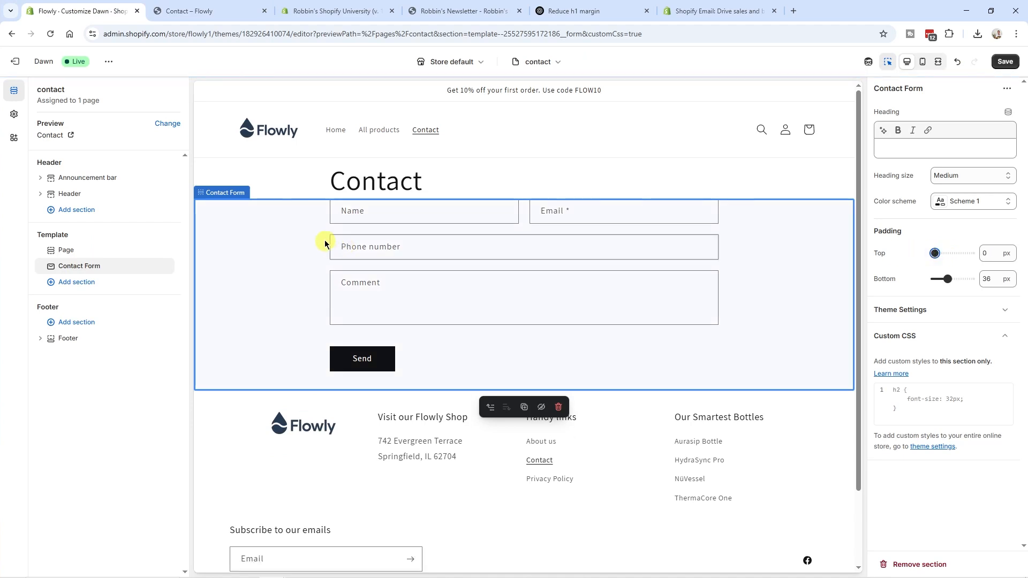
{"action": "left_click", "coordinate": [1005, 63]}
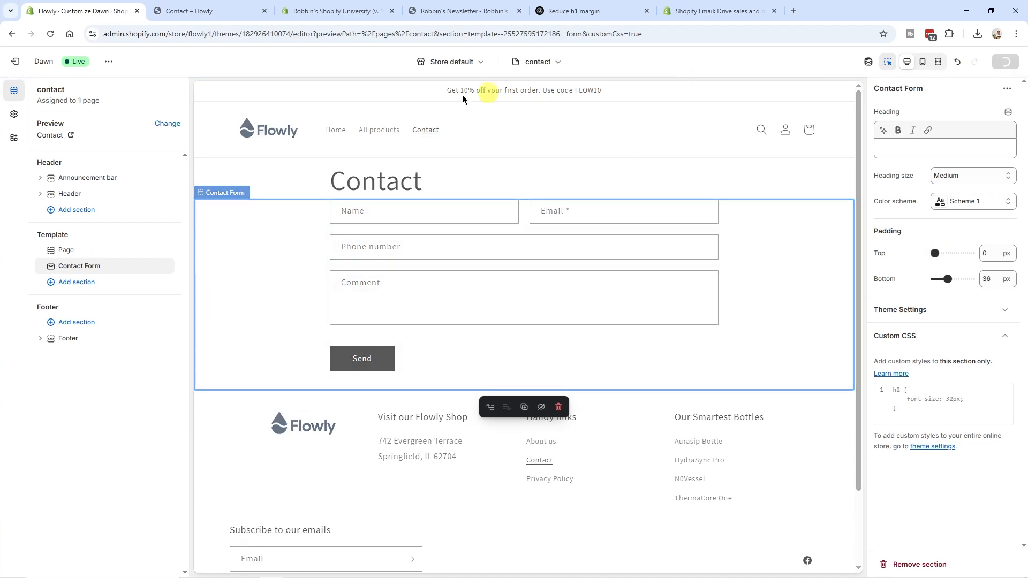
{"action": "left_click", "coordinate": [216, 12]}
{"action": "key", "text": "F5"}
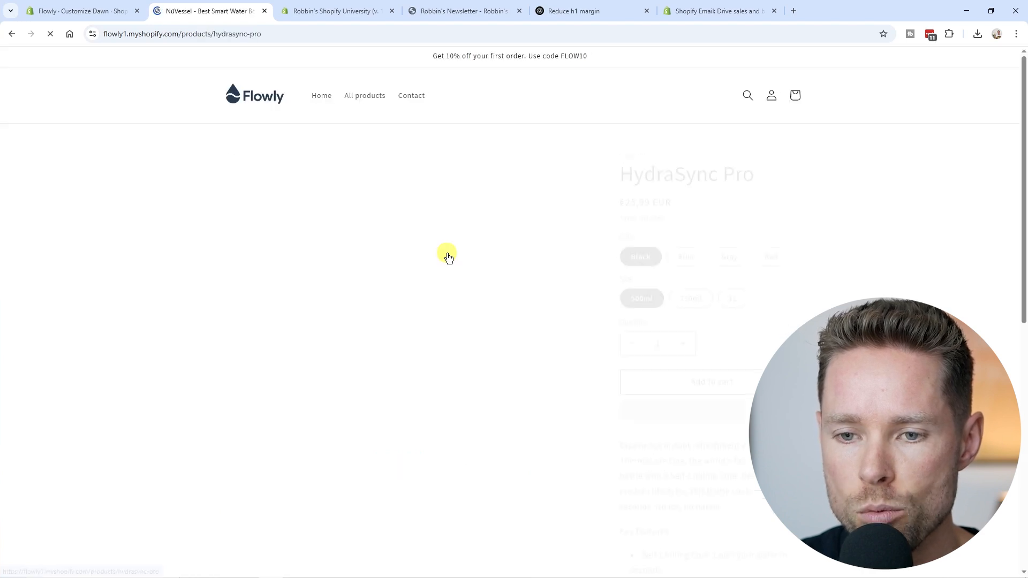
- Review the HydraSync Pro product page on the storefront, from the product details to the customer reviews
{"action": "scroll", "coordinate": [449, 258], "scroll_direction": "down", "scroll_amount": 3}
{"action": "scroll", "coordinate": [446, 255], "scroll_direction": "down", "scroll_amount": 6}
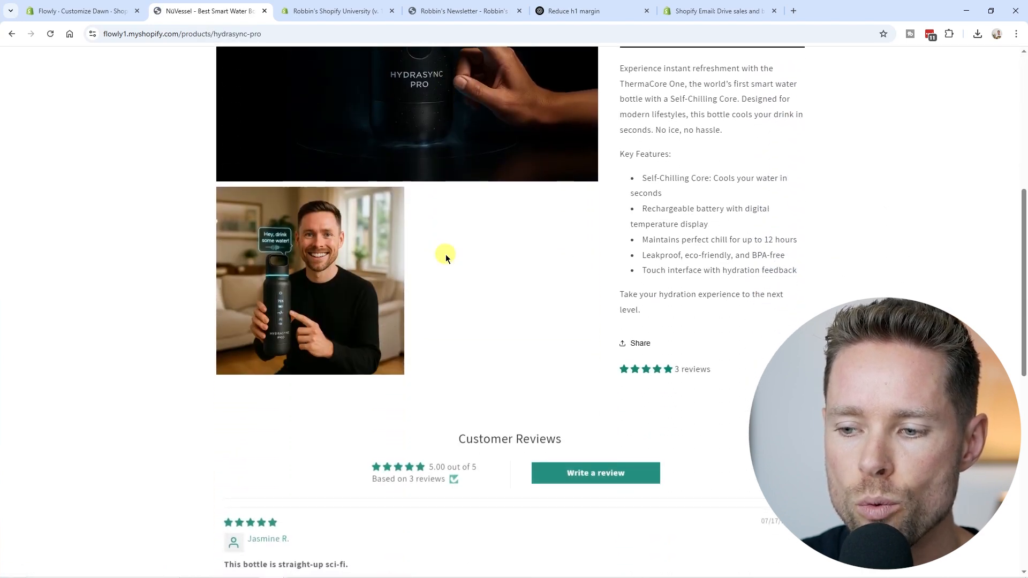
{"action": "scroll", "coordinate": [241, 178], "scroll_direction": "up", "scroll_amount": 10}
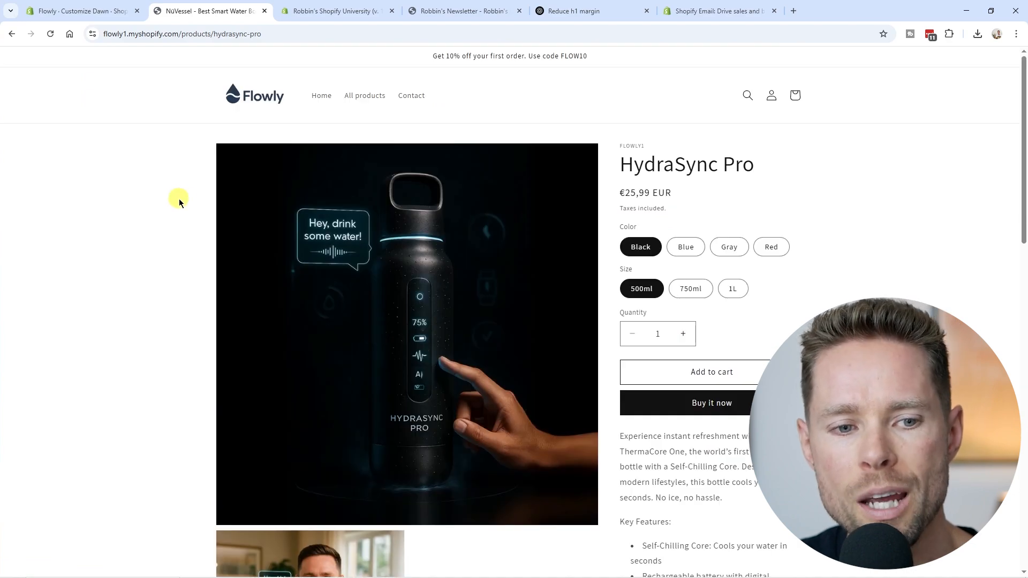
{"action": "scroll", "coordinate": [188, 204], "scroll_direction": "down", "scroll_amount": 15}
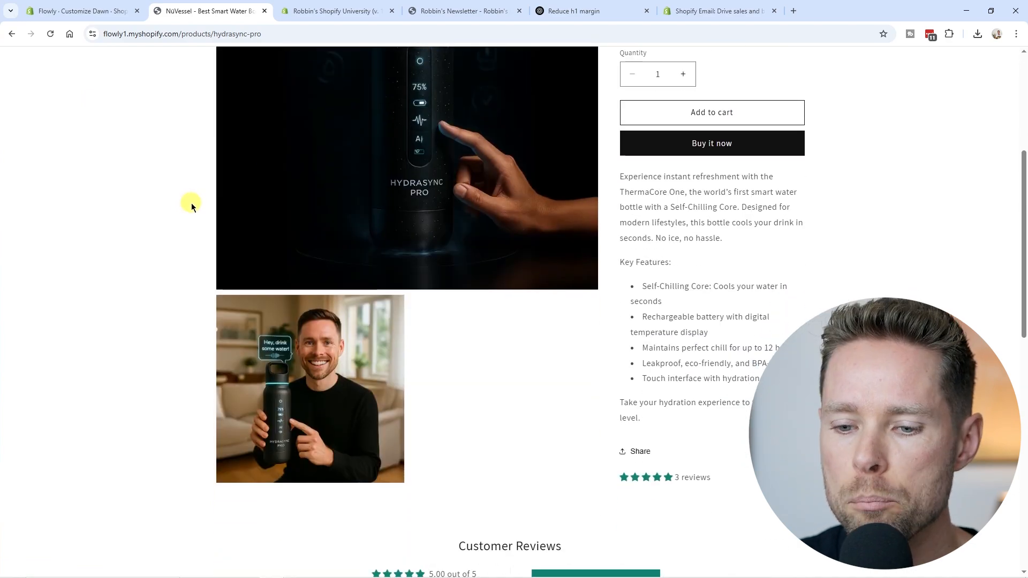
{"action": "scroll", "coordinate": [192, 208], "scroll_direction": "up", "scroll_amount": 8}
{"action": "scroll", "coordinate": [192, 211], "scroll_direction": "up", "scroll_amount": 6}
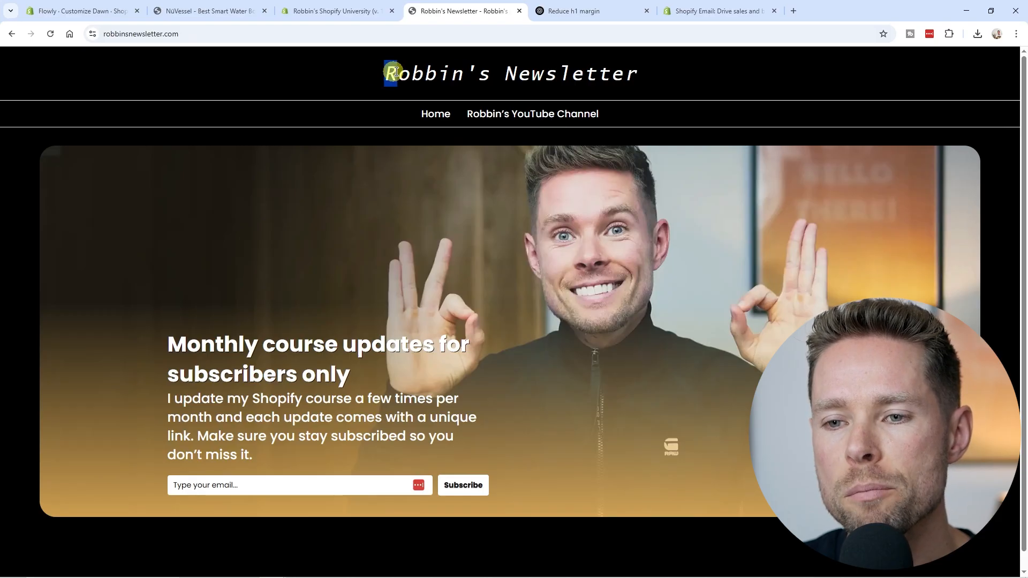
- Examine the styling of the site title in the newsletter website's header
{"action": "left_click_drag", "start_coordinate": [384, 72], "coordinate": [650, 77]}
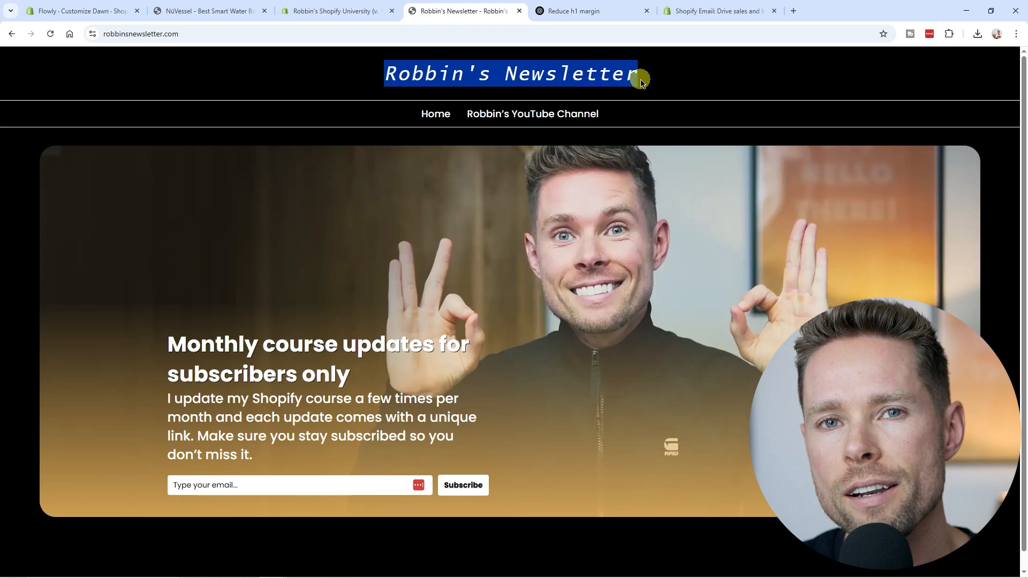